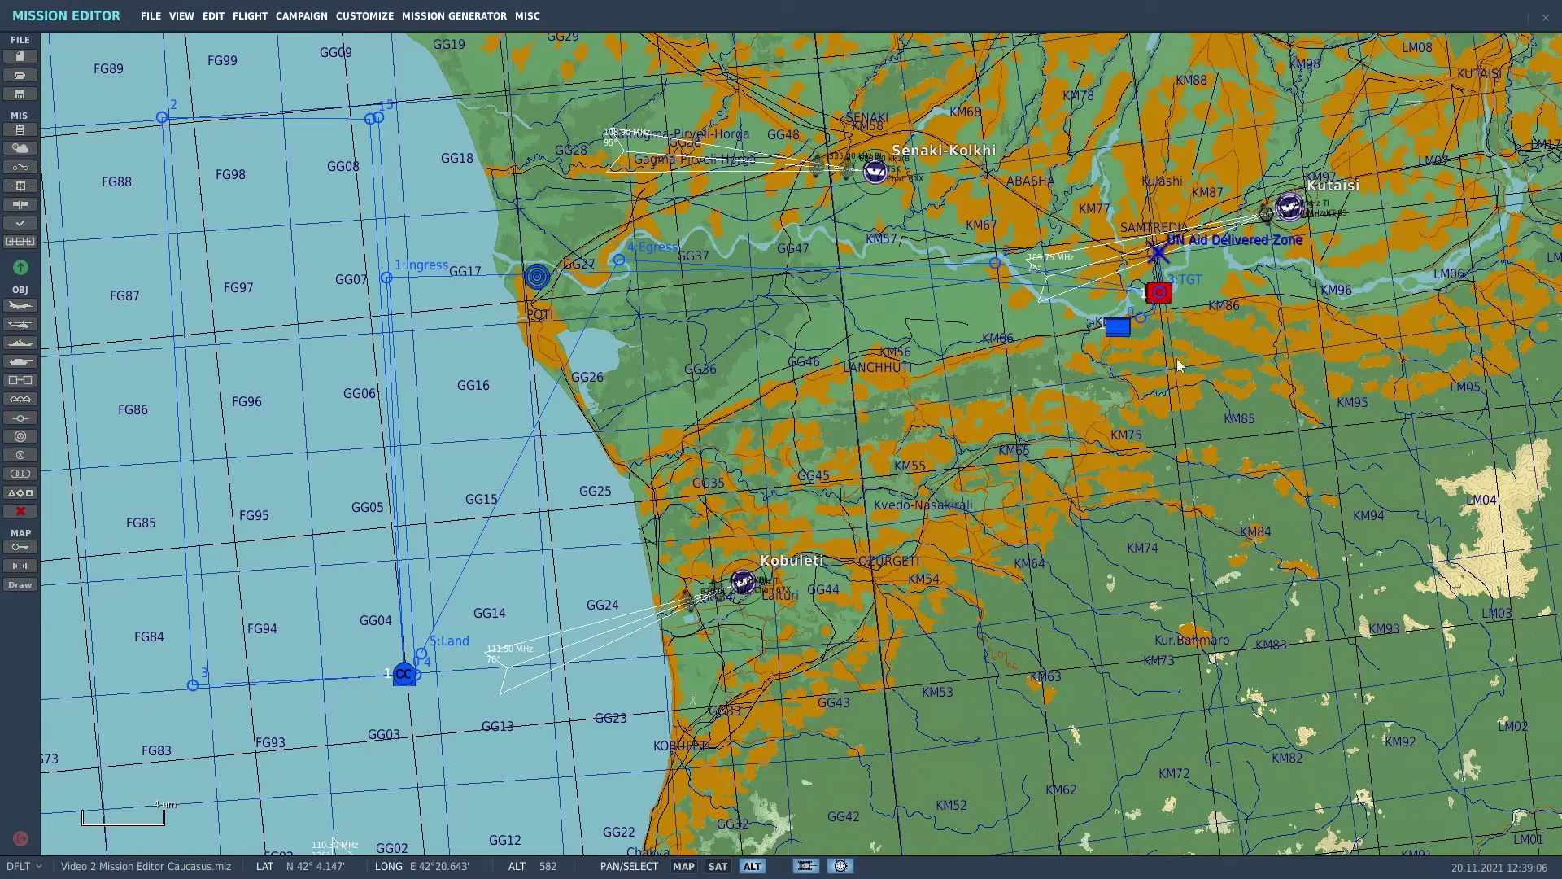
Step: Set the UN Aid Column's speed at waypoint 0 to 40 kts
click(1120, 327)
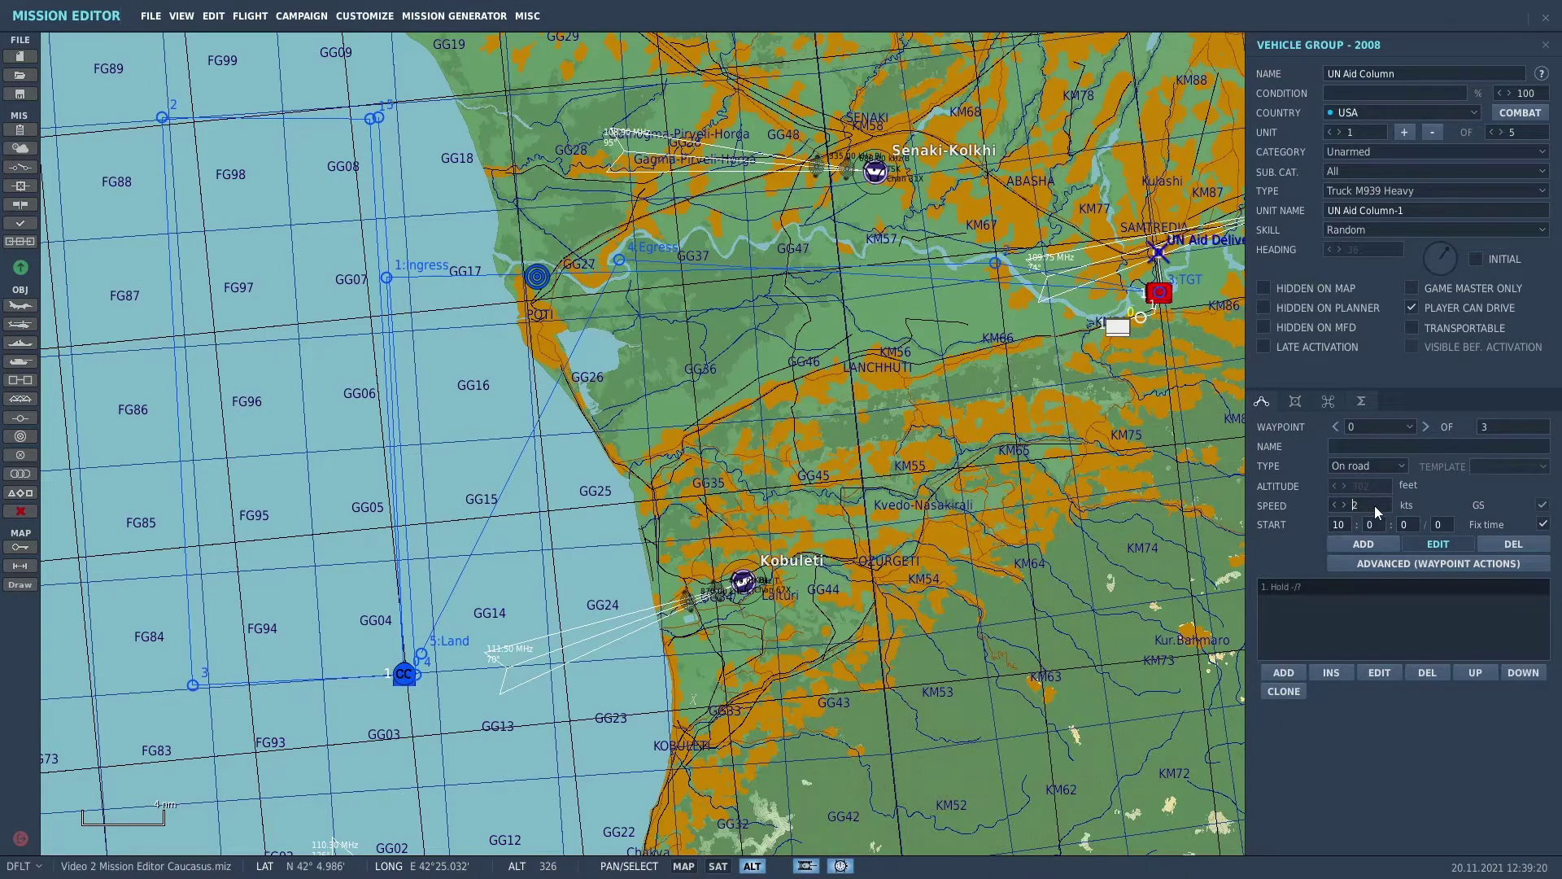
click(1427, 425)
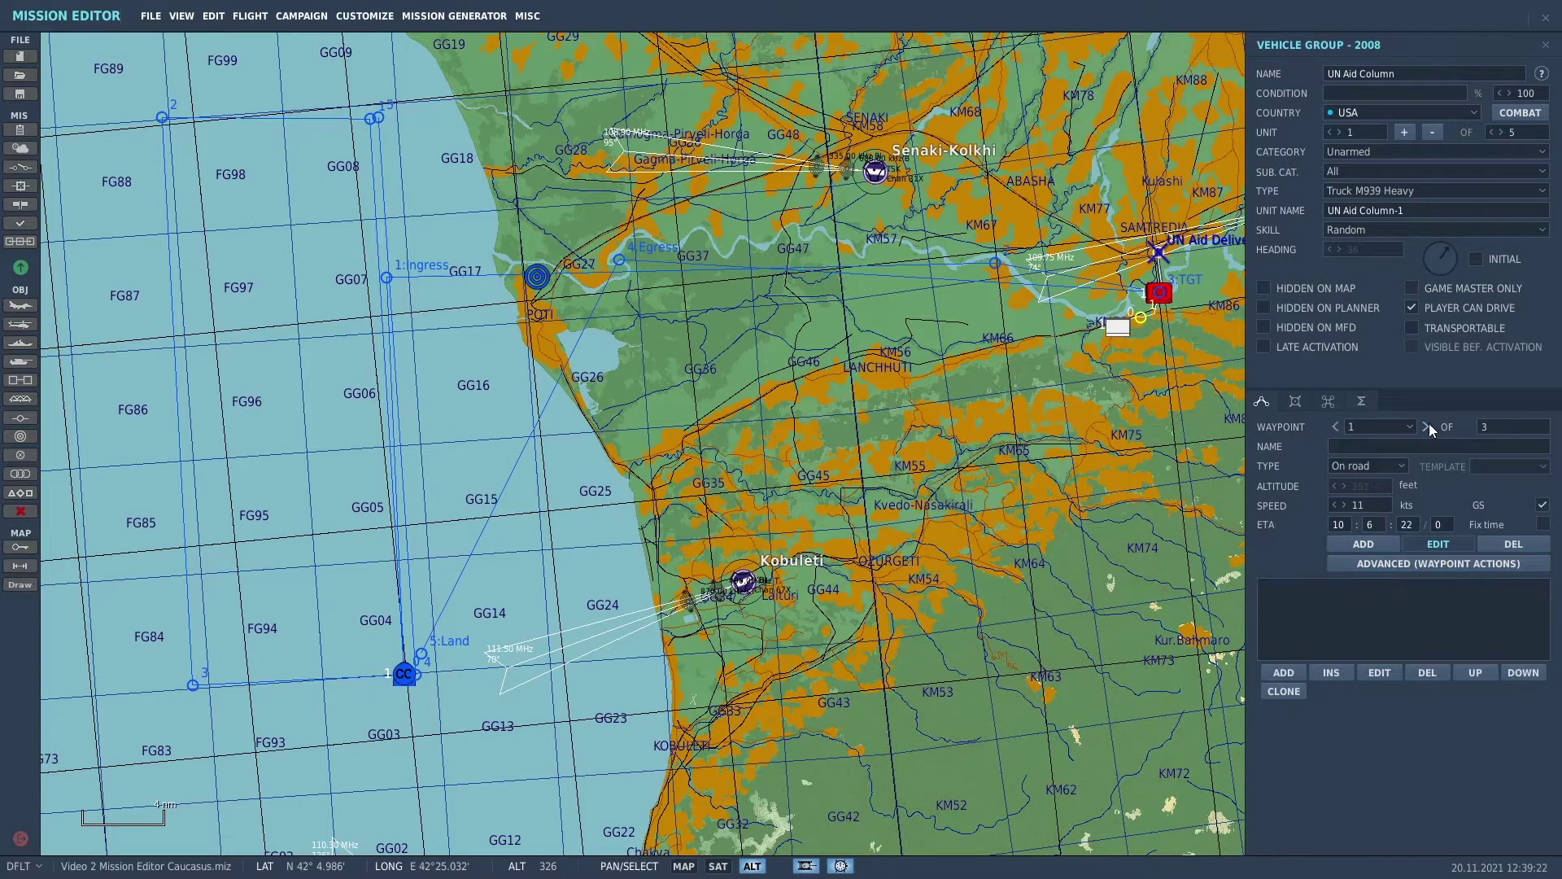
click(1427, 425)
click(1336, 428)
click(1336, 428)
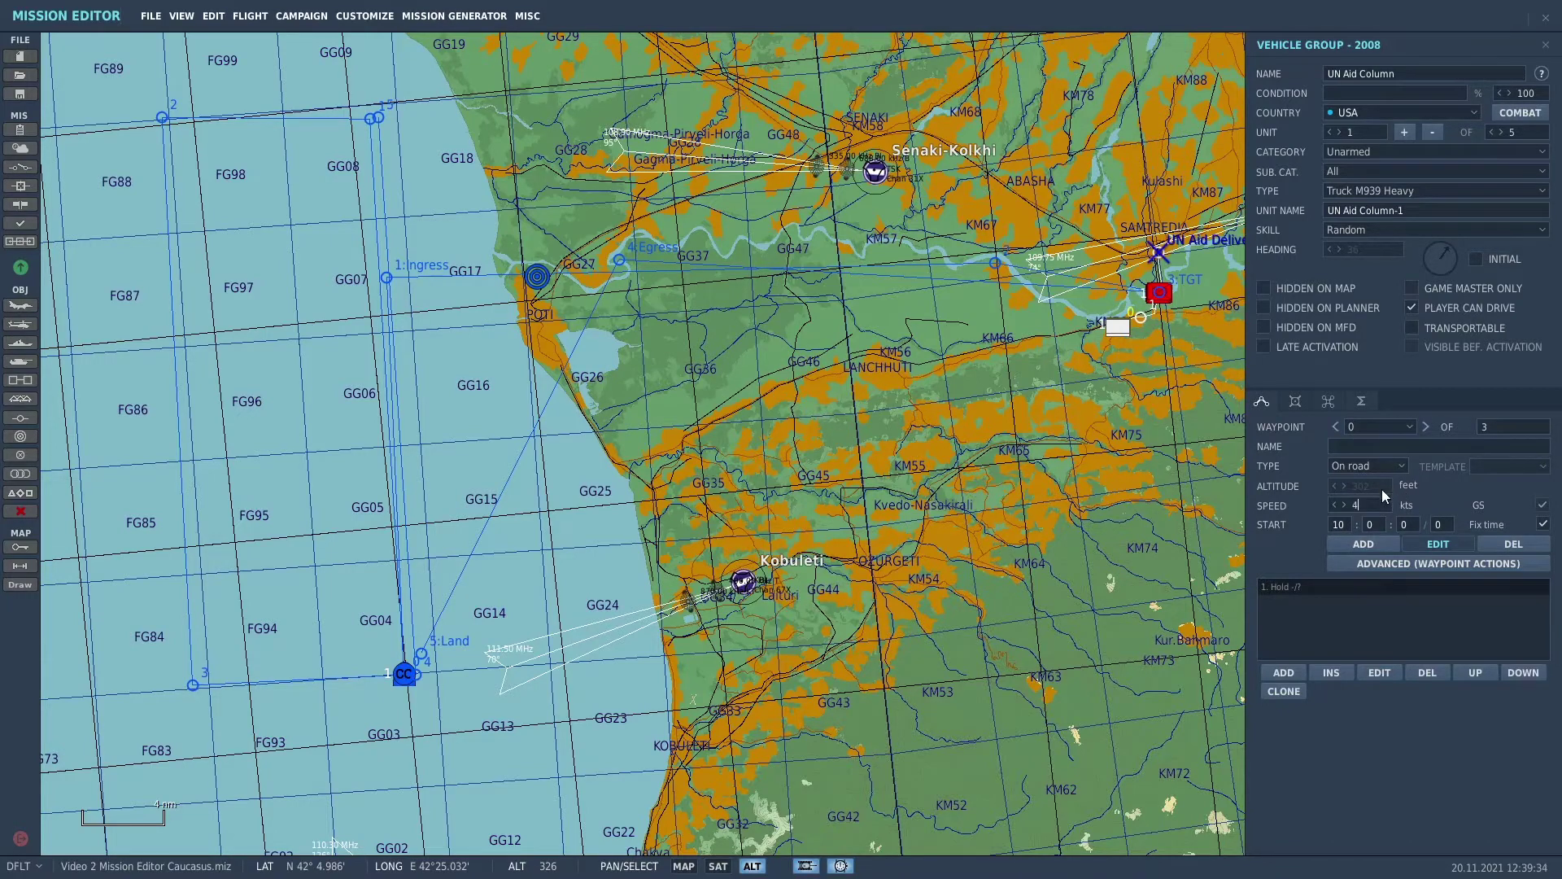
Step: Set the UN Aid Column's speed to 40 kts at waypoints 1 and 2, then close the group's settings
click(1427, 426)
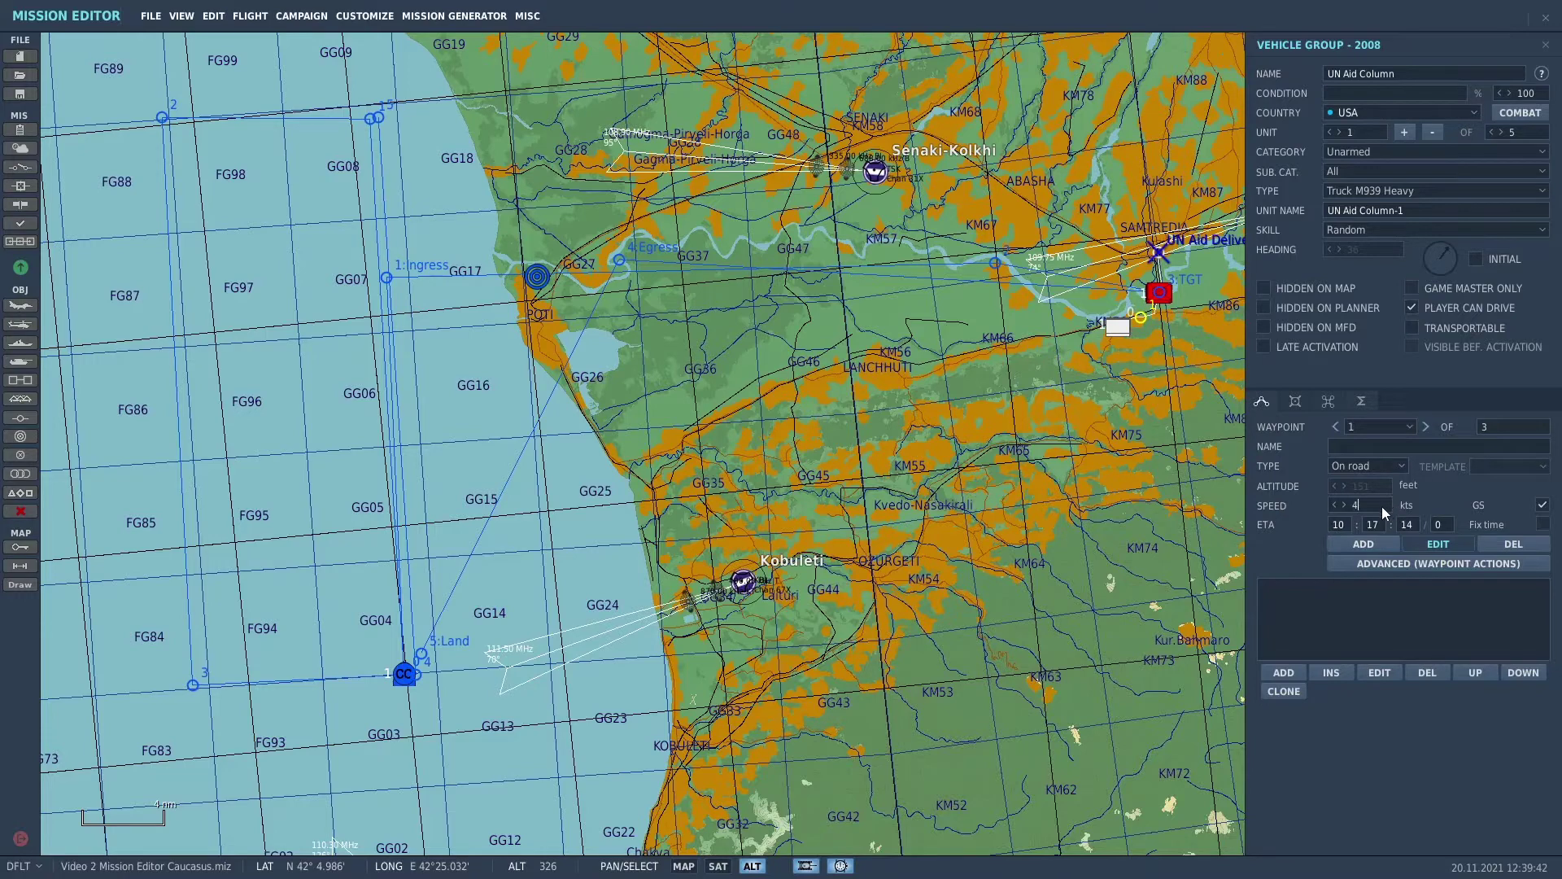
click(1427, 427)
key(BackSpace)
key(BackSpace)
text(4)
double_click(1336, 426)
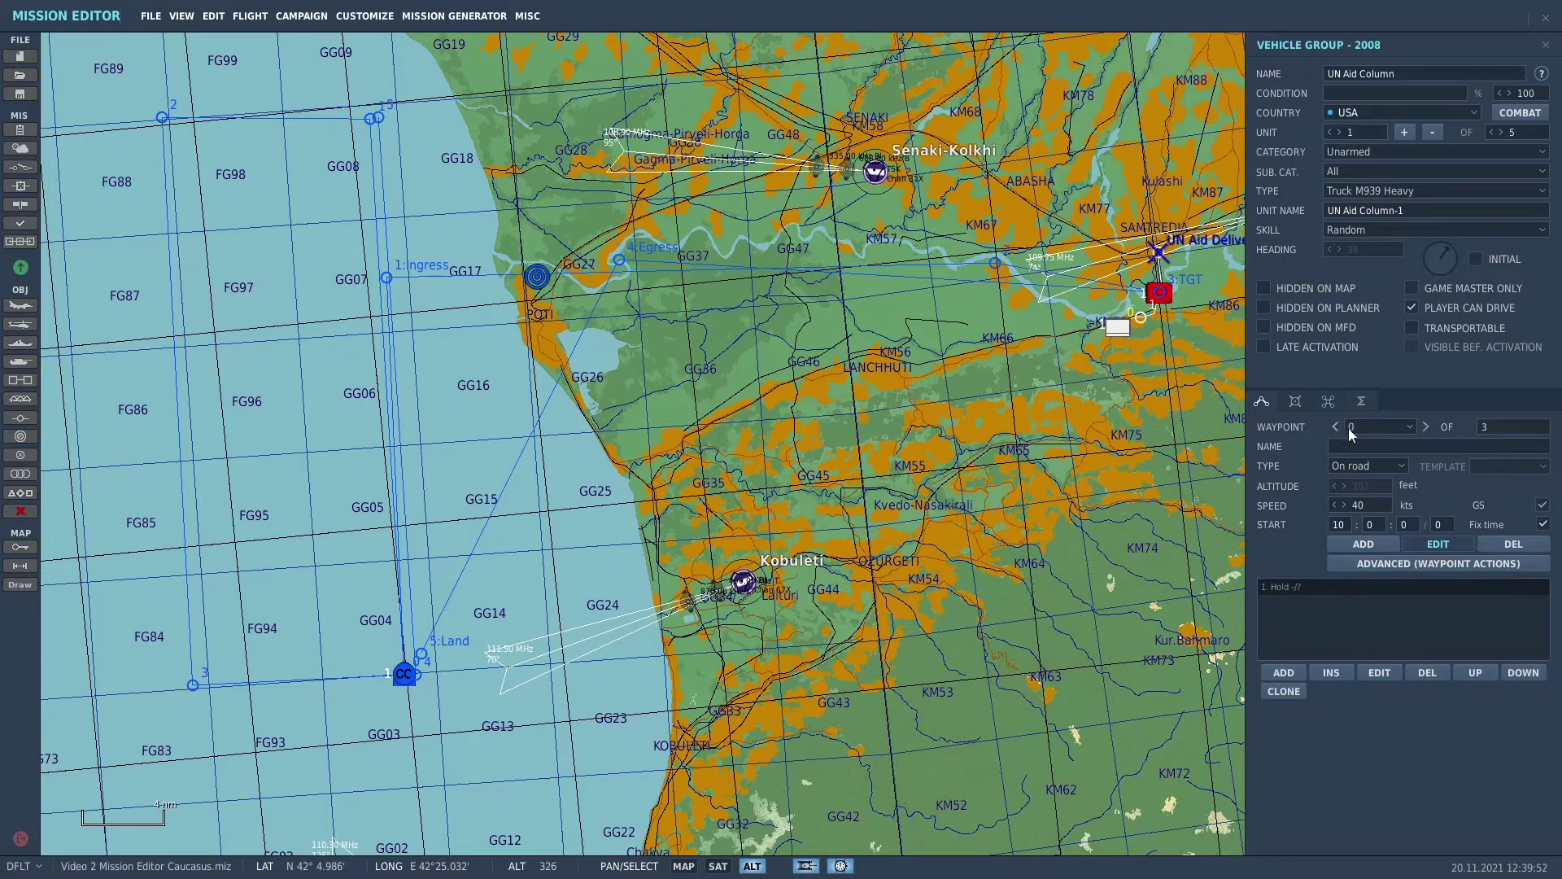
click(1428, 426)
click(1428, 425)
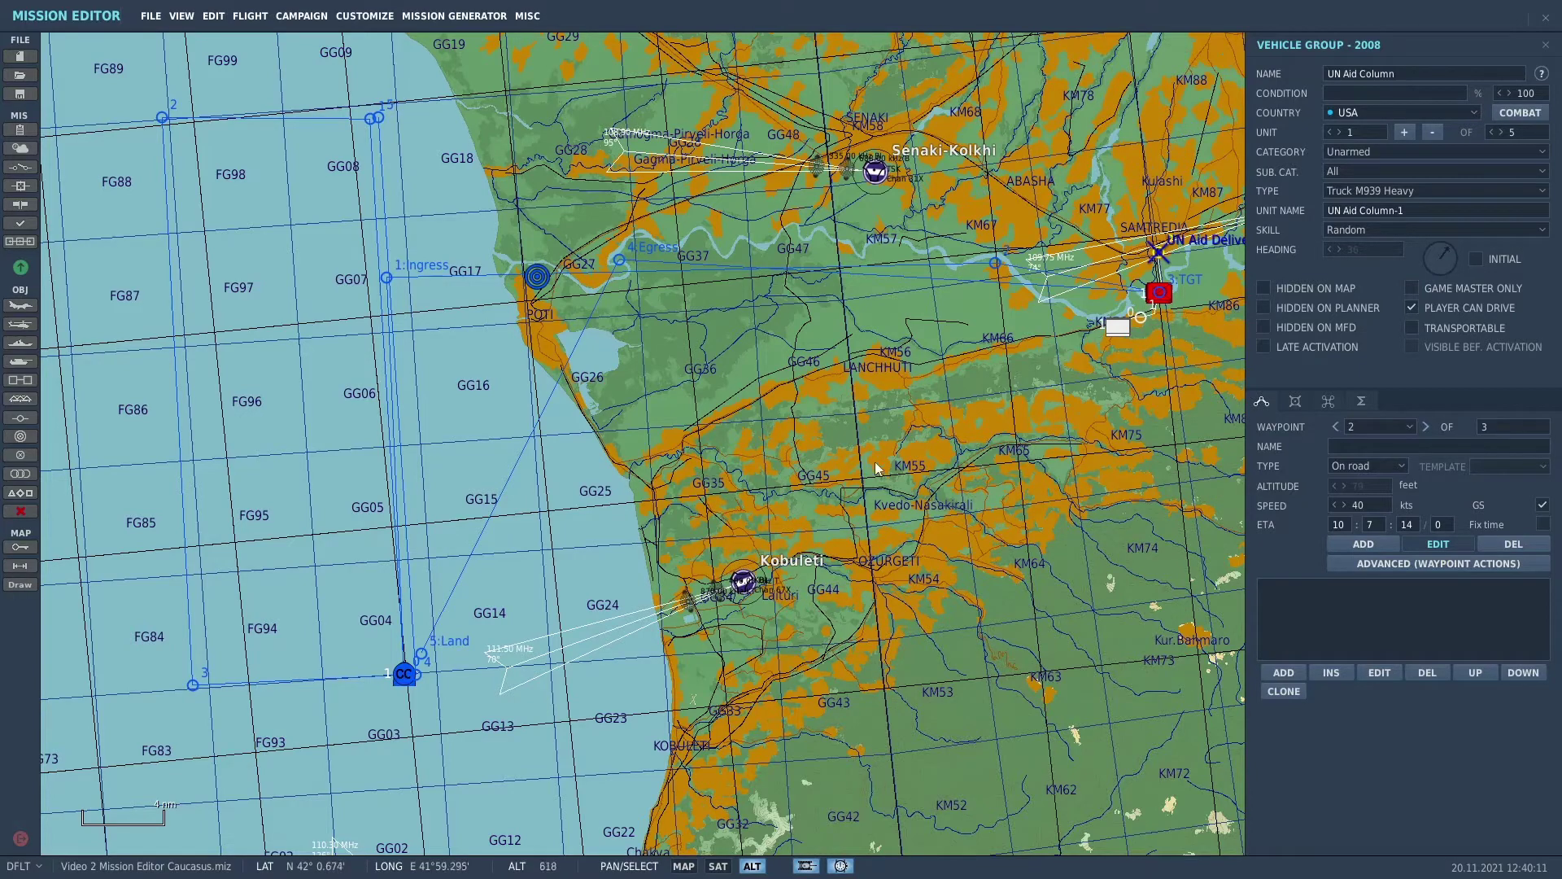
click(1546, 45)
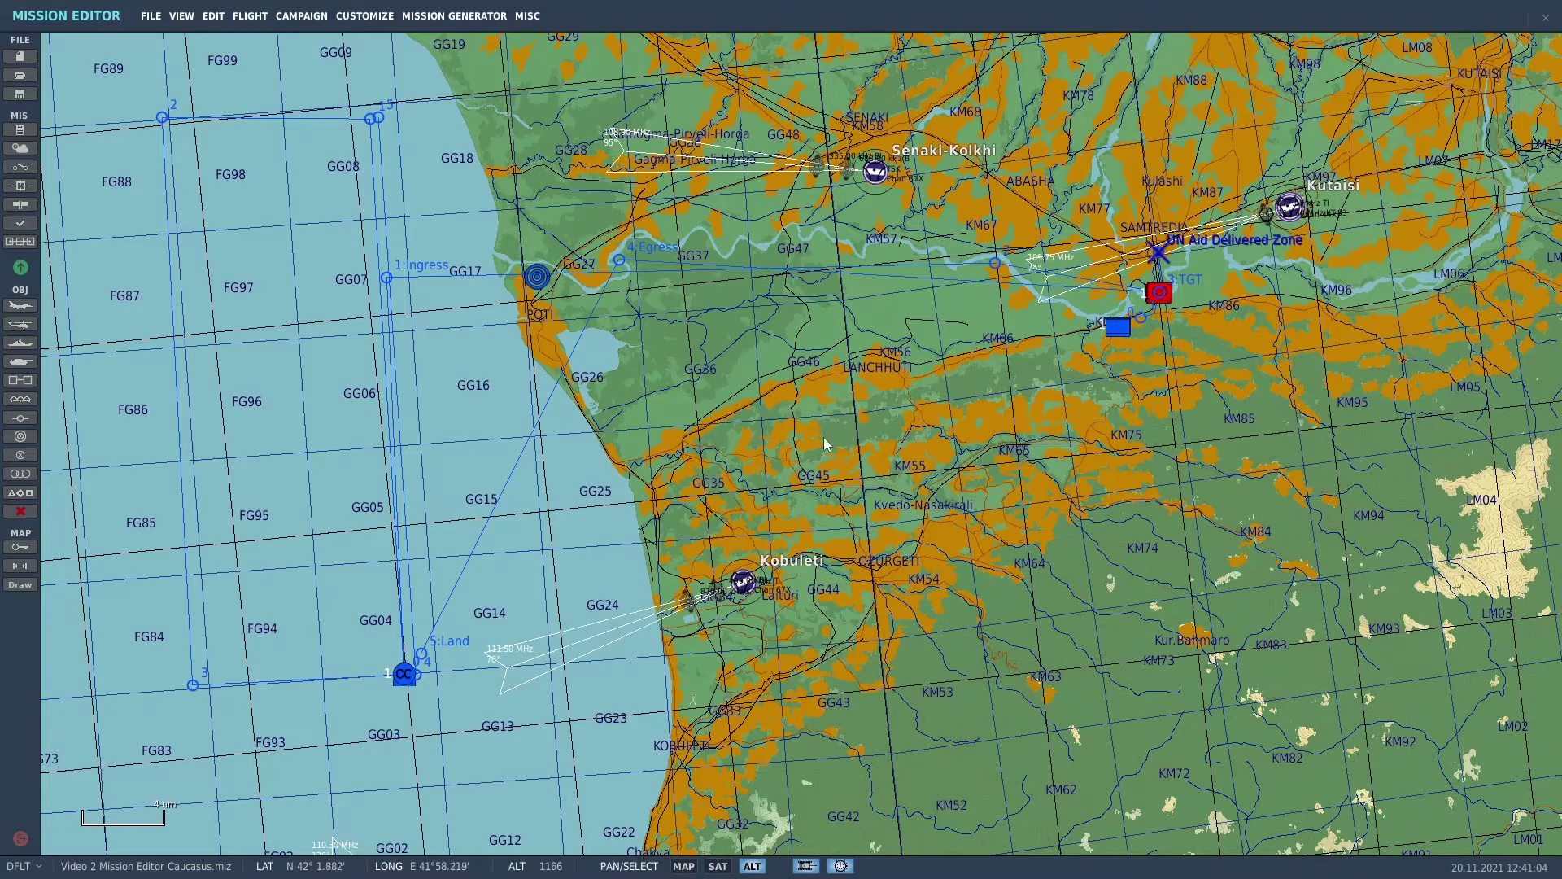
Step: Start a new ground vehicle group in the Kobuleti area with country Russia and category Air Defence
scroll(664, 578, up, 5)
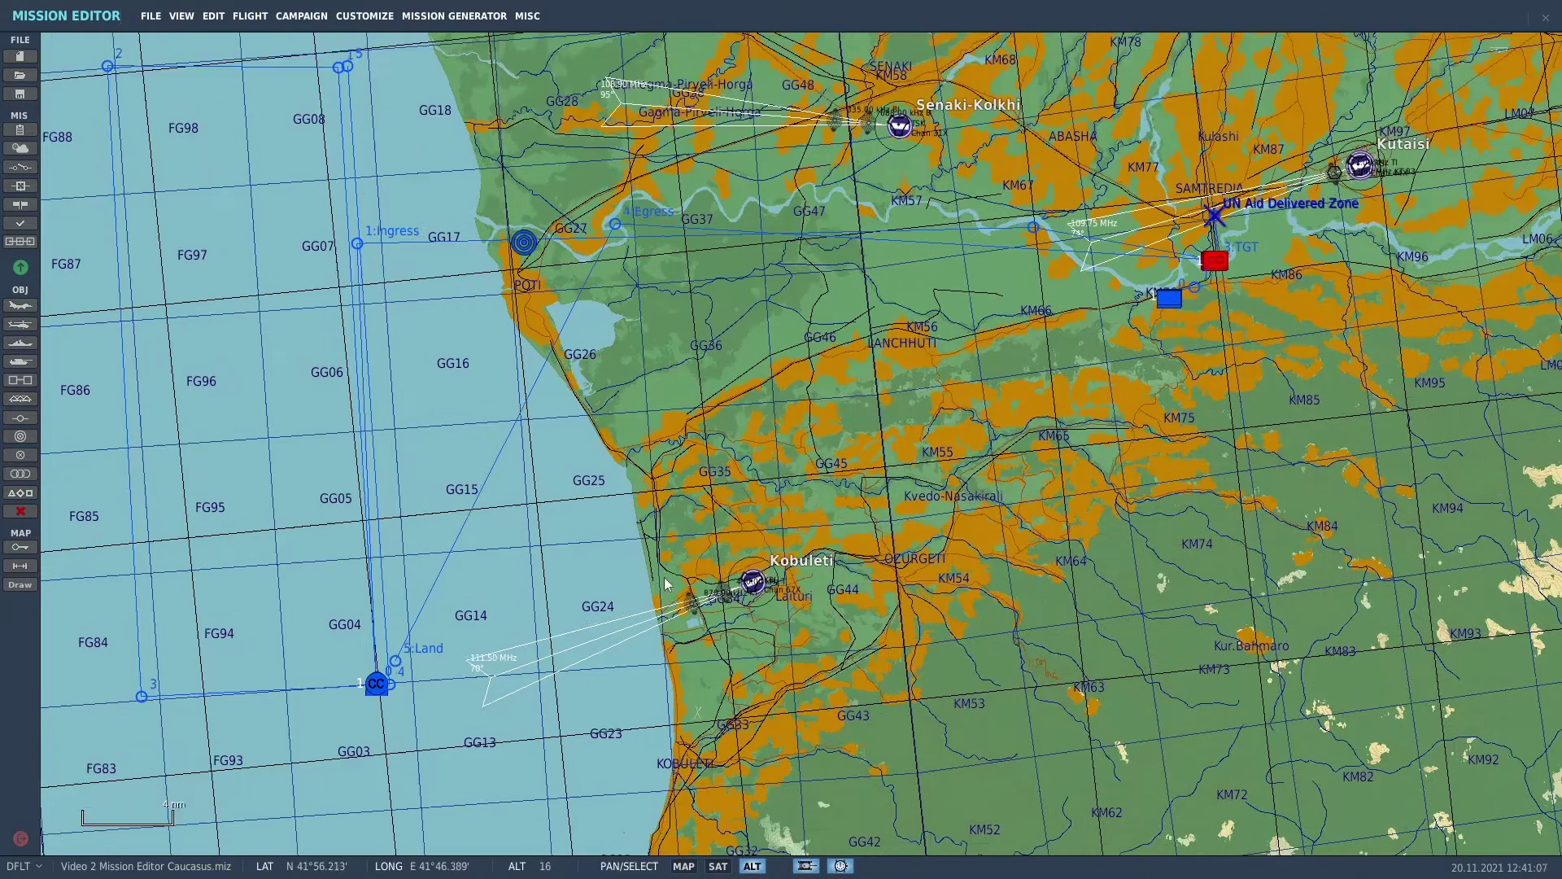
scroll(915, 585, up, 4)
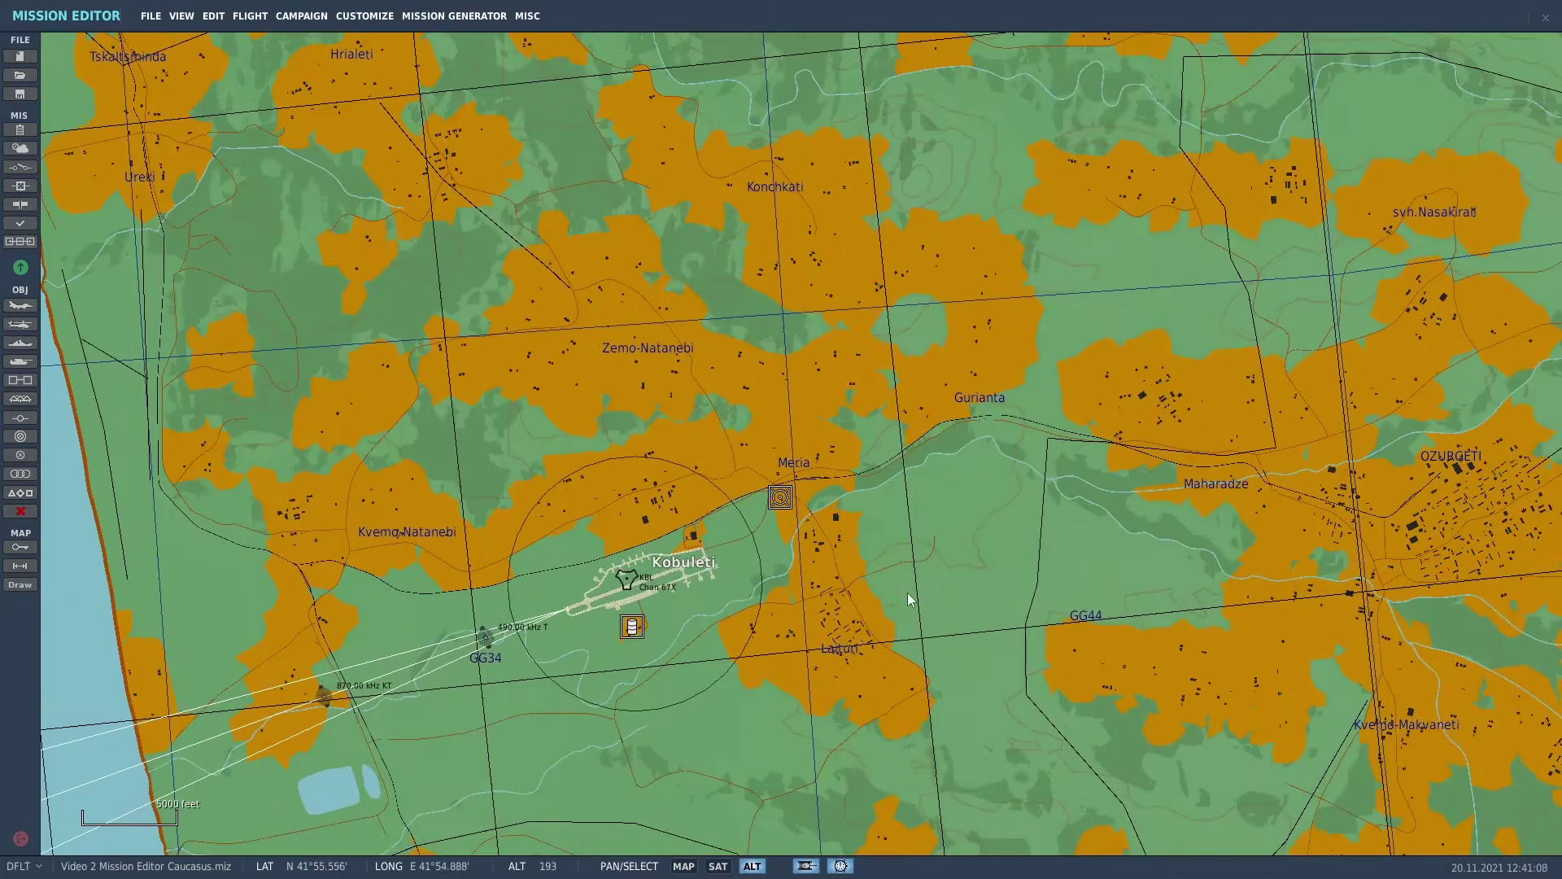
scroll(893, 587, up, 1)
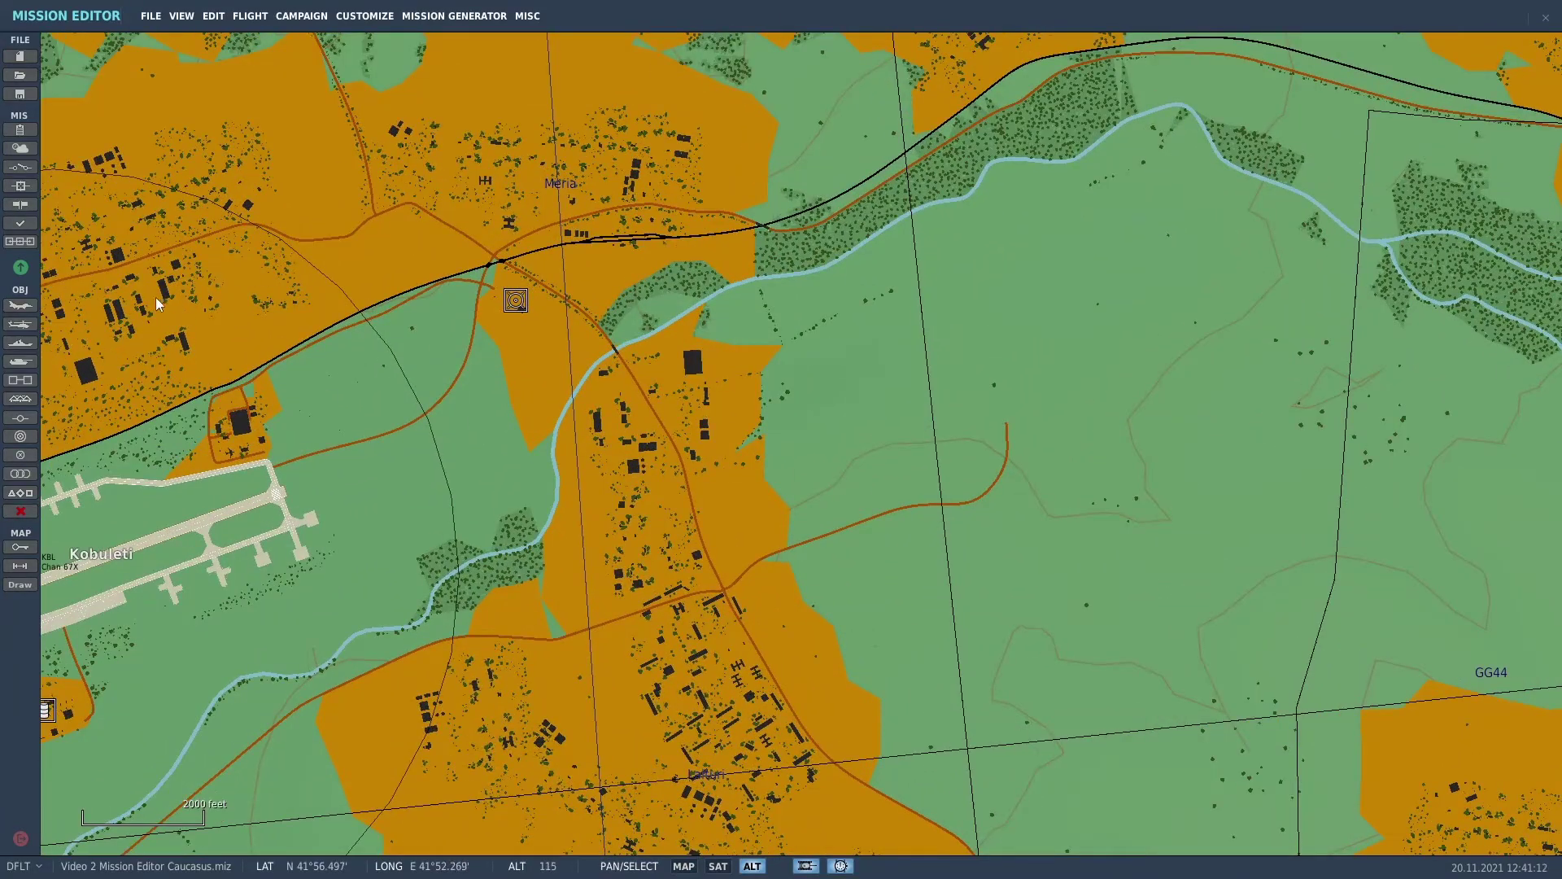
click(21, 363)
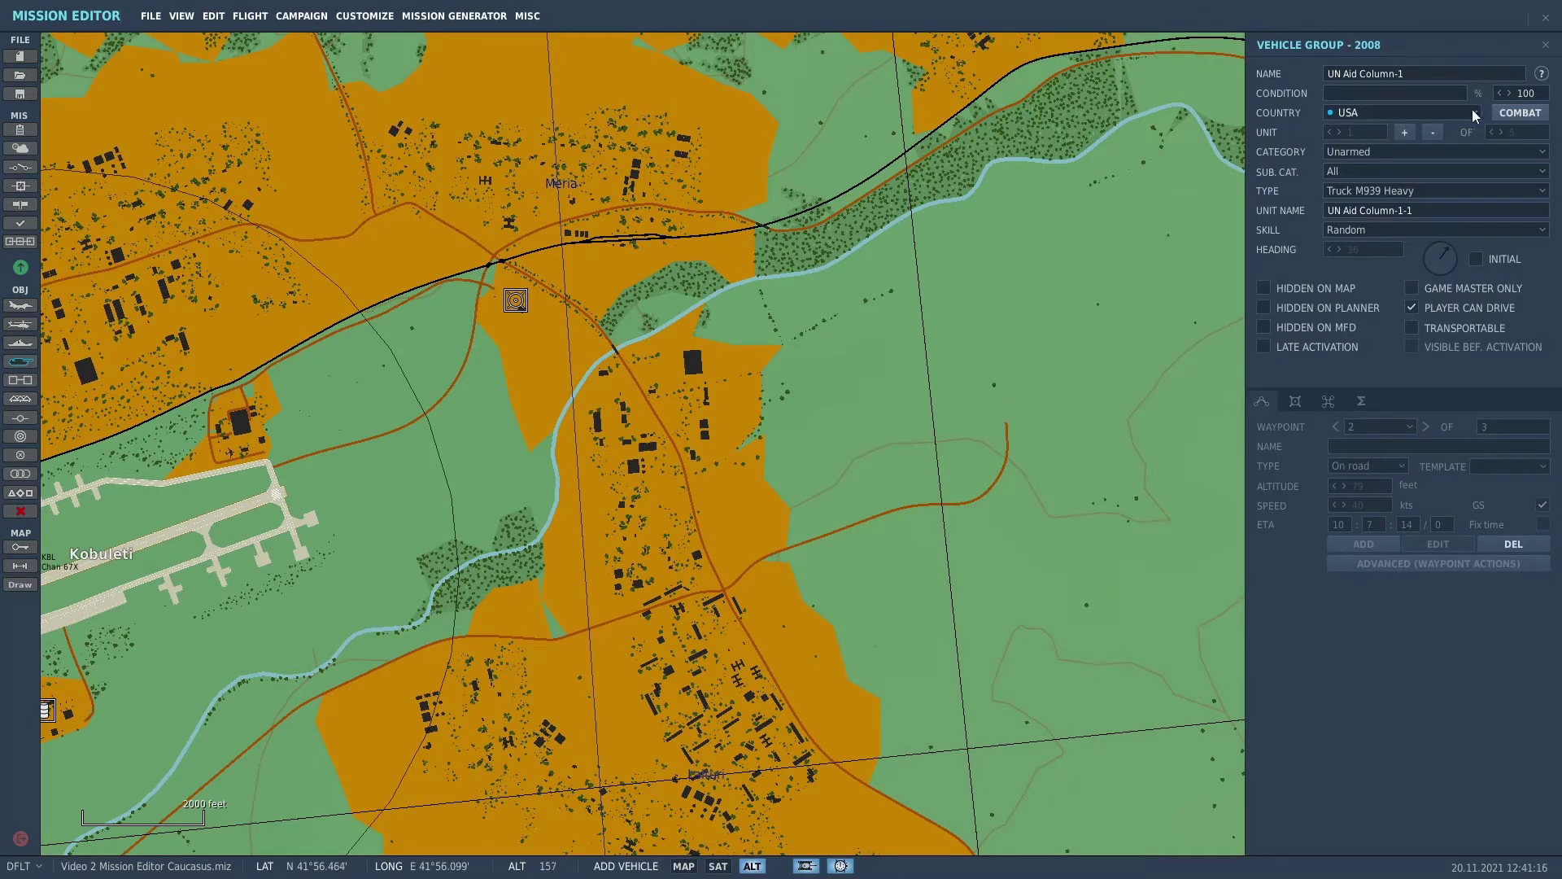
click(1474, 114)
click(1423, 144)
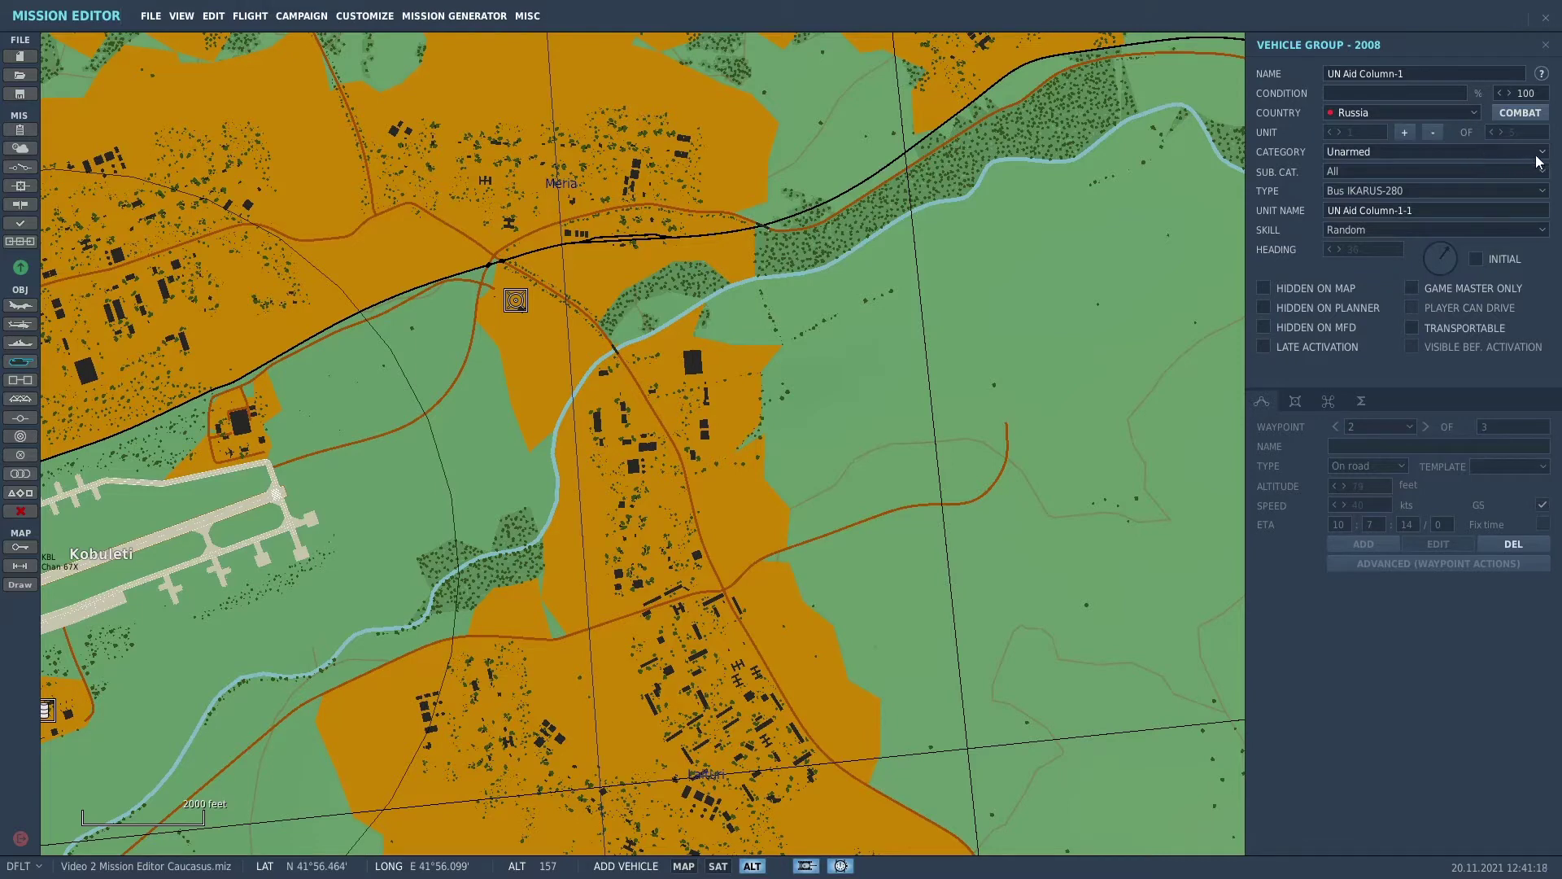
click(1540, 155)
click(1481, 171)
Step: Set the new group's unit type to SAM SA-6 Kub "Straight Flush" STR
click(1541, 192)
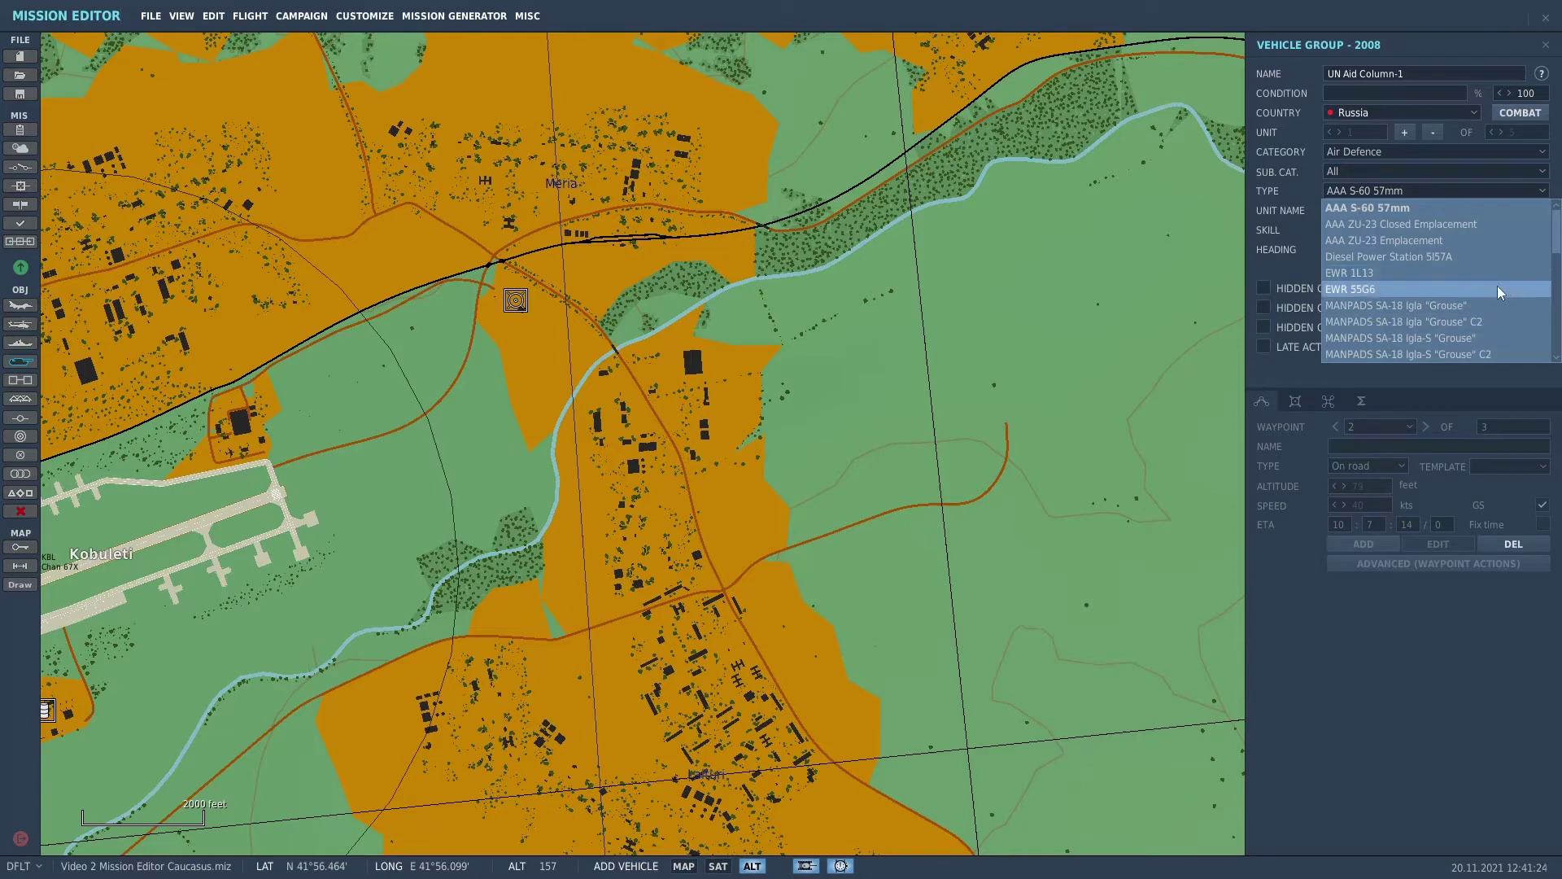
scroll(1502, 289, down, 3)
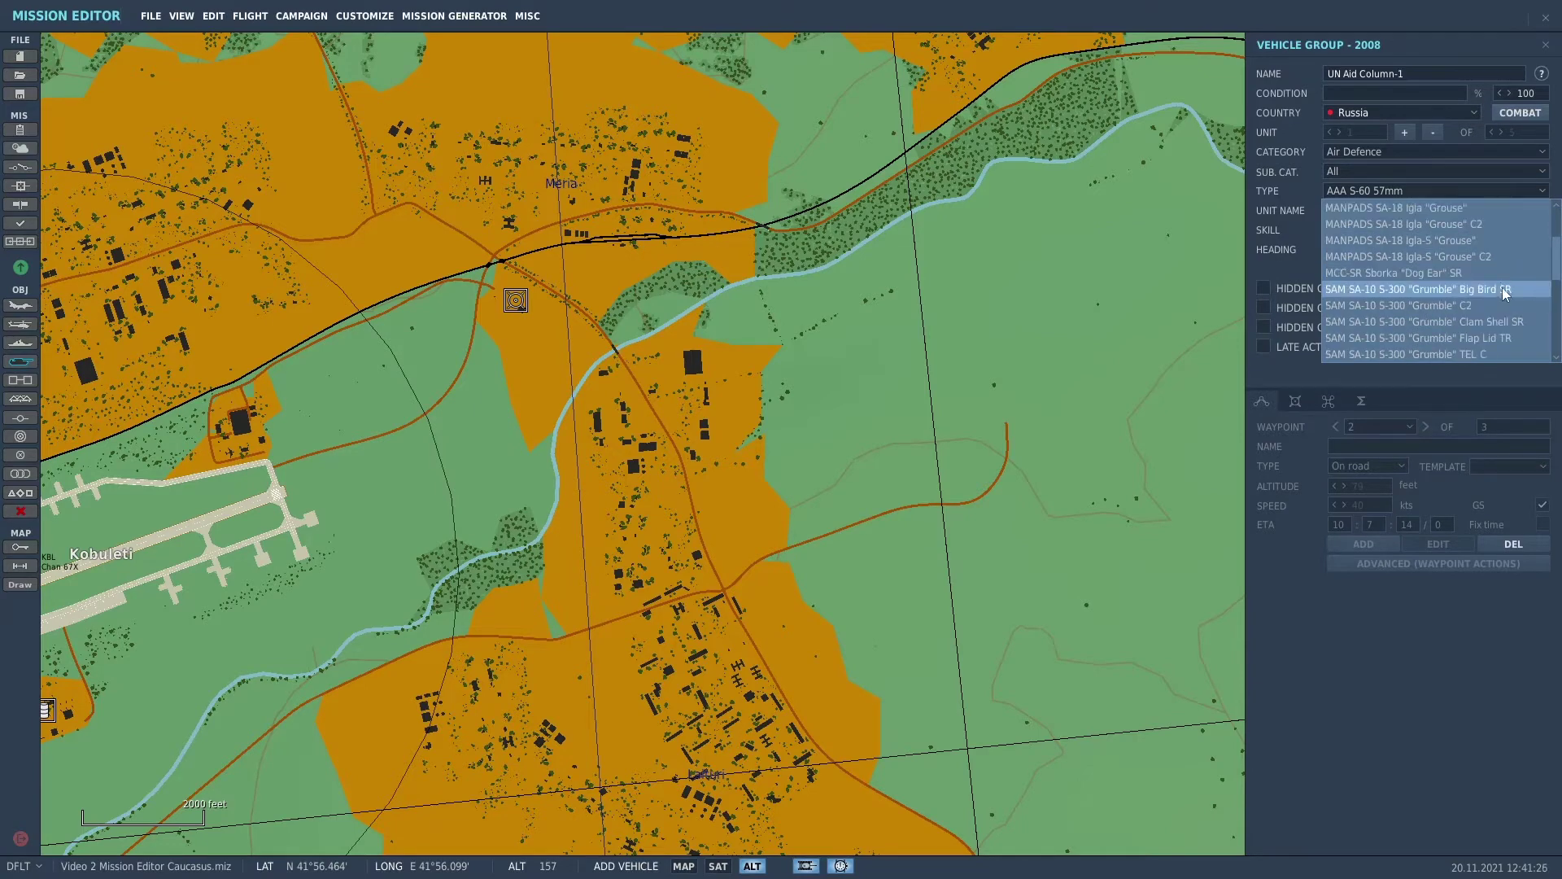
scroll(1501, 297, down, 6)
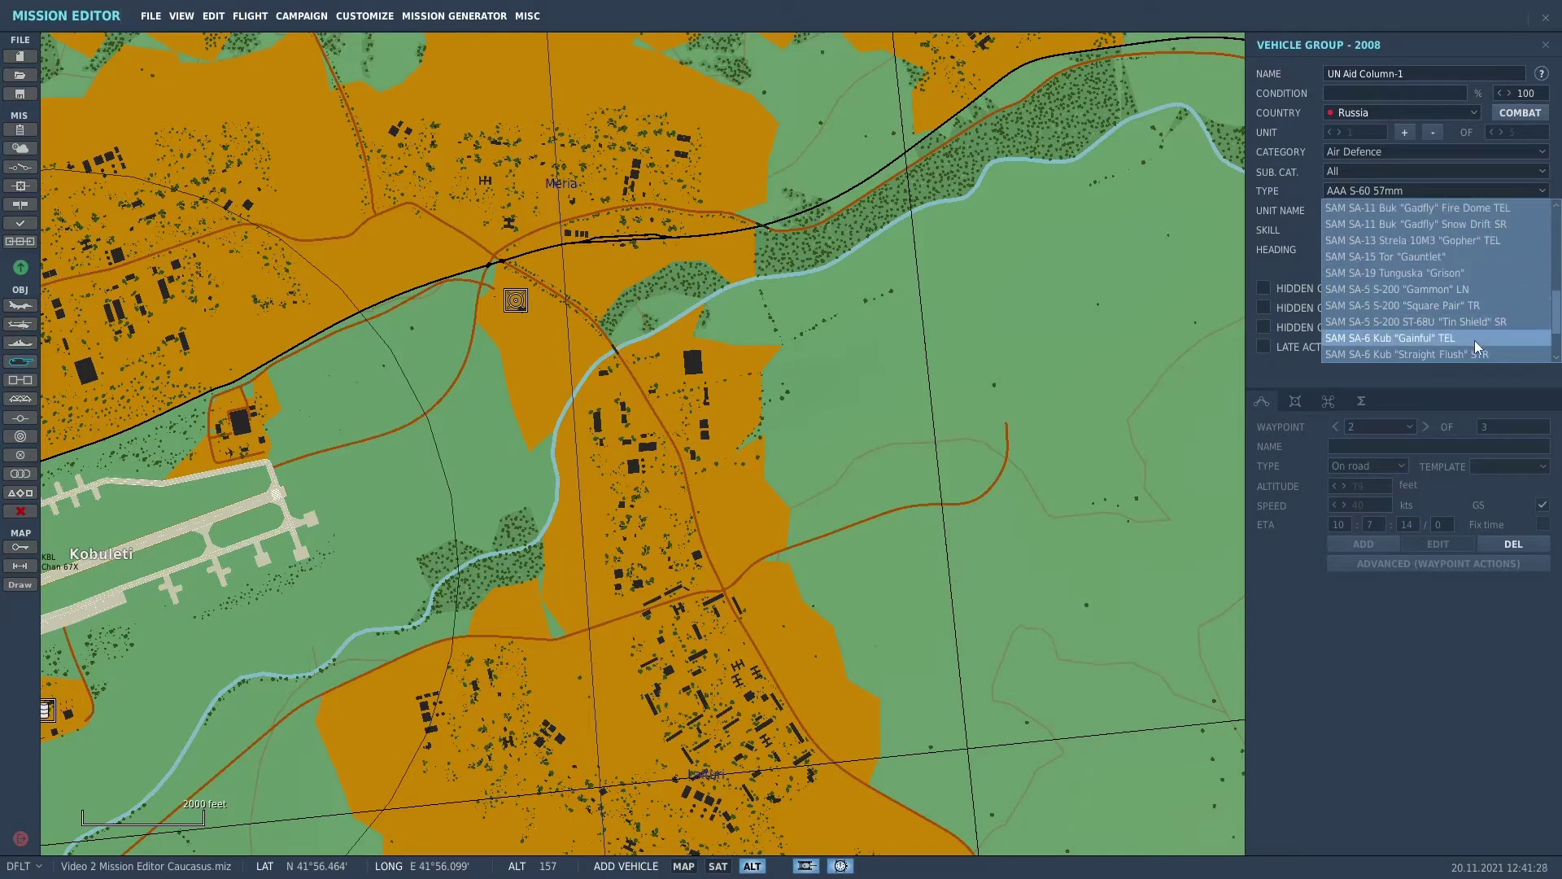
scroll(1477, 354, down, 2)
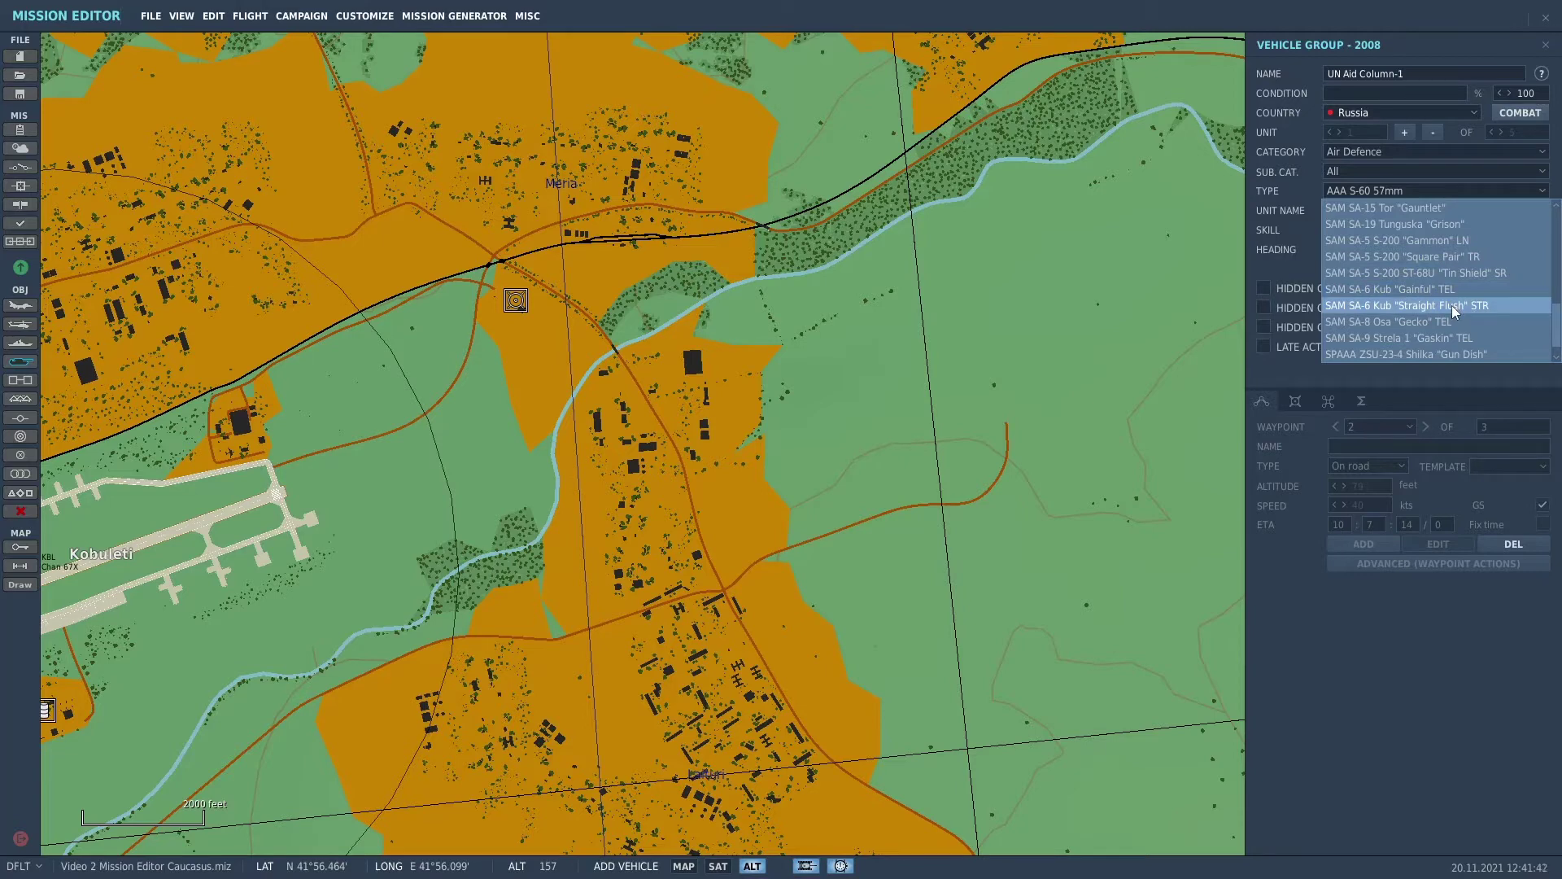
click(1424, 73)
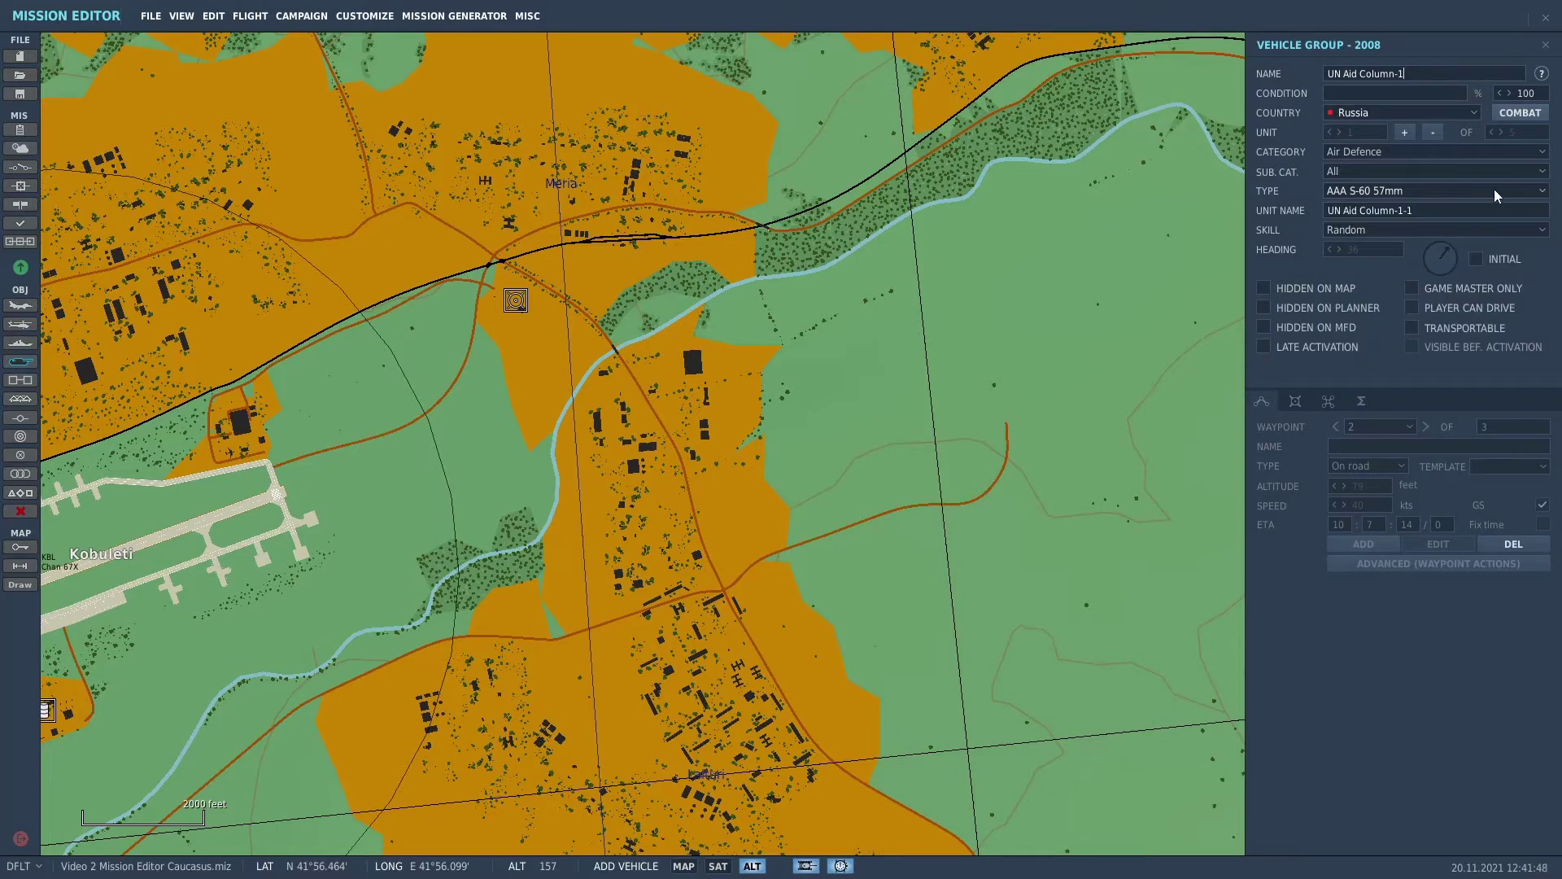
click(1542, 192)
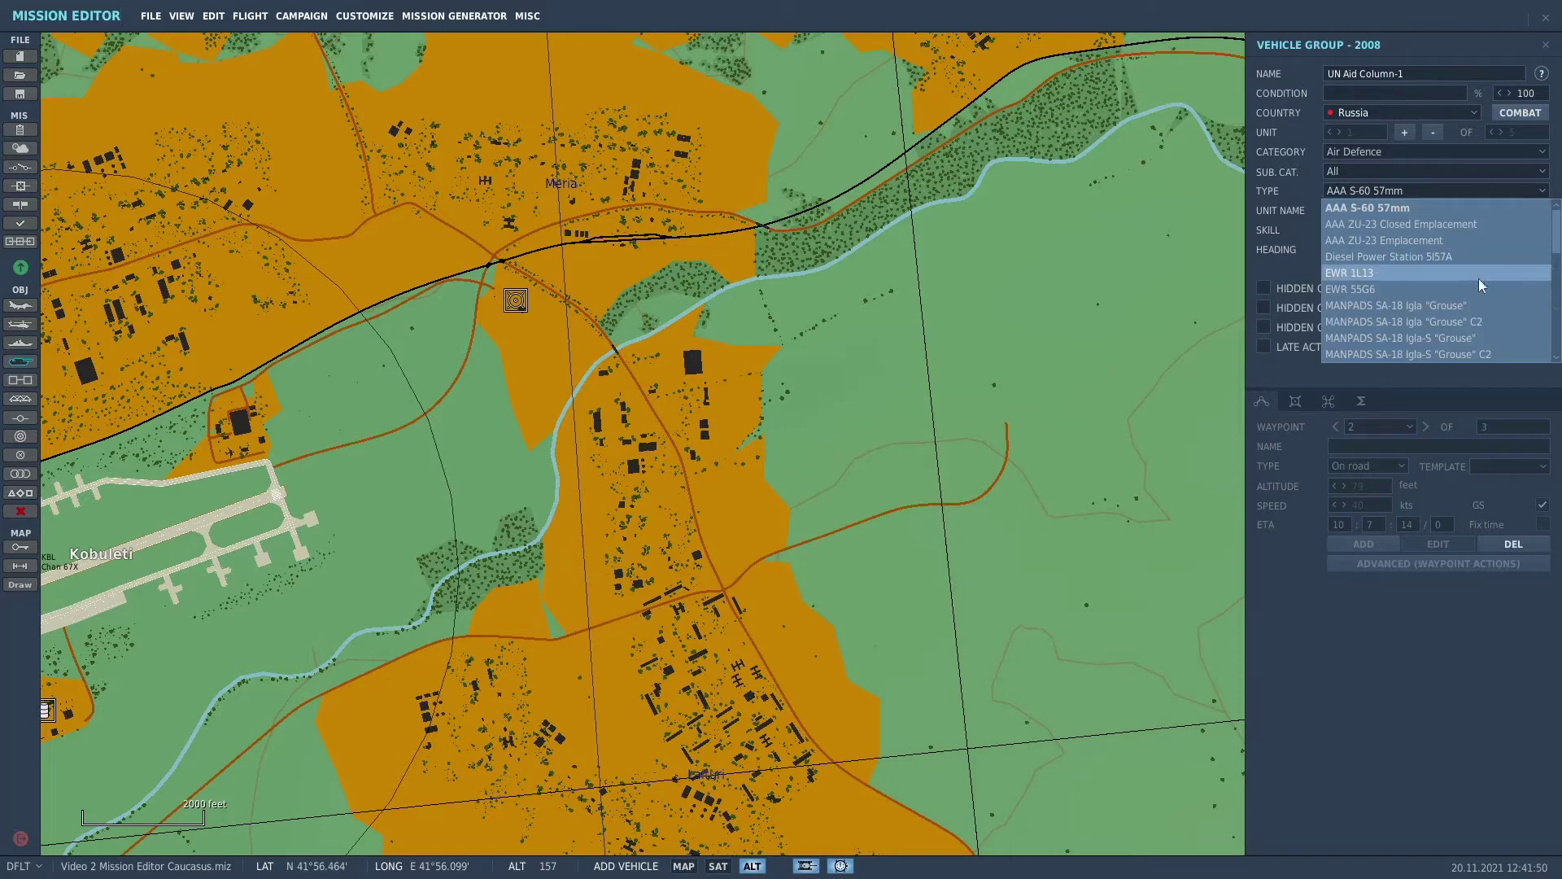
scroll(1502, 315, down, 8)
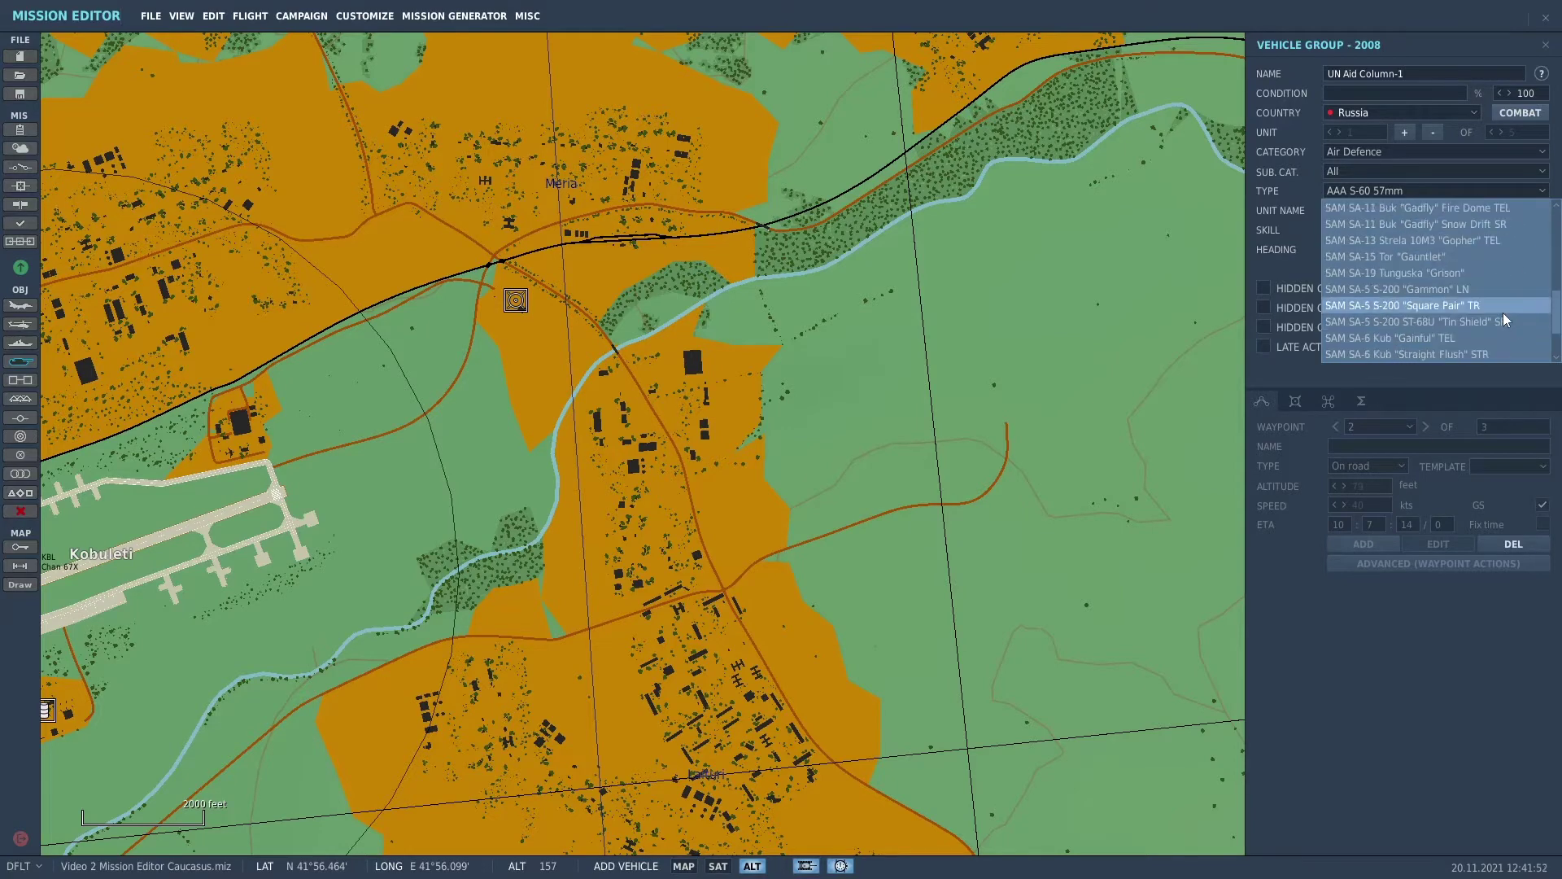
click(1482, 352)
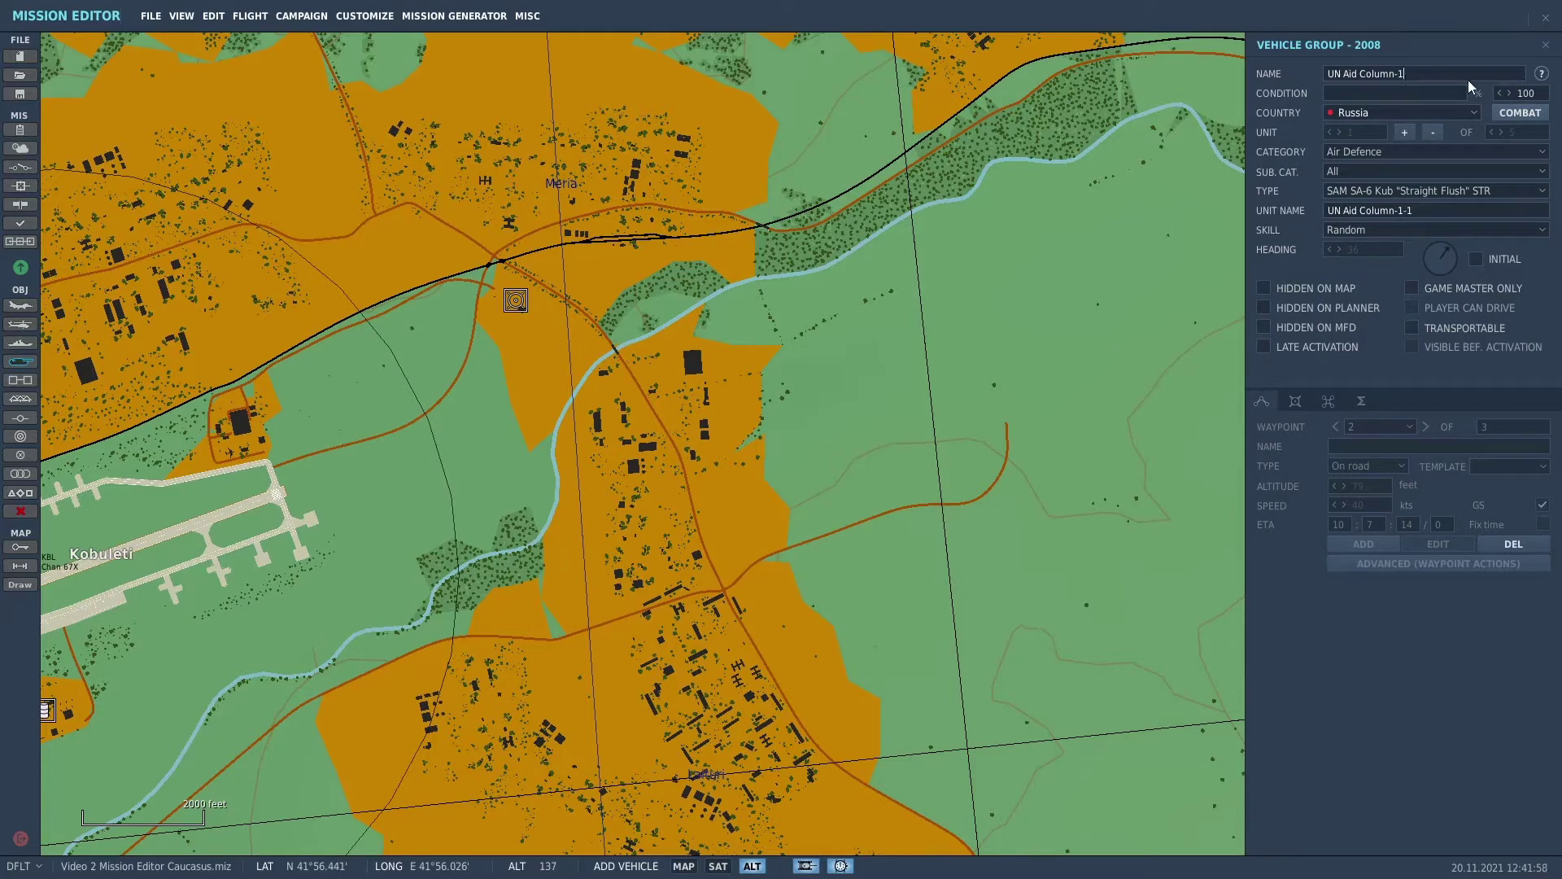
Step: Rename the new vehicle group as "SAM Config 1"
key(BackSpace)
key(BackSpace)
key(BackSpace)
key(BackSpace)
key(BackSpace)
key(BackSpace)
key(BackSpace)
key(BackSpace)
key(BackSpace)
key(BackSpace)
key(BackSpace)
key(BackSpace)
key(BackSpace)
key(BackSpace)
key(BackSpace)
text(SAM Config 1)
Step: Clear the old unit name and place the radar unit on the open ground east of Meria and Kobuleti airfield
click(1478, 210)
key(BackSpace)
key(BackSpace)
key(BackSpace)
key(BackSpace)
key(BackSpace)
key(BackSpace)
key(BackSpace)
key(BackSpace)
key(BackSpace)
key(BackSpace)
key(BackSpace)
key(BackSpace)
key(BackSpace)
key(BackSpace)
key(BackSpace)
key(BackSpace)
key(BackSpace)
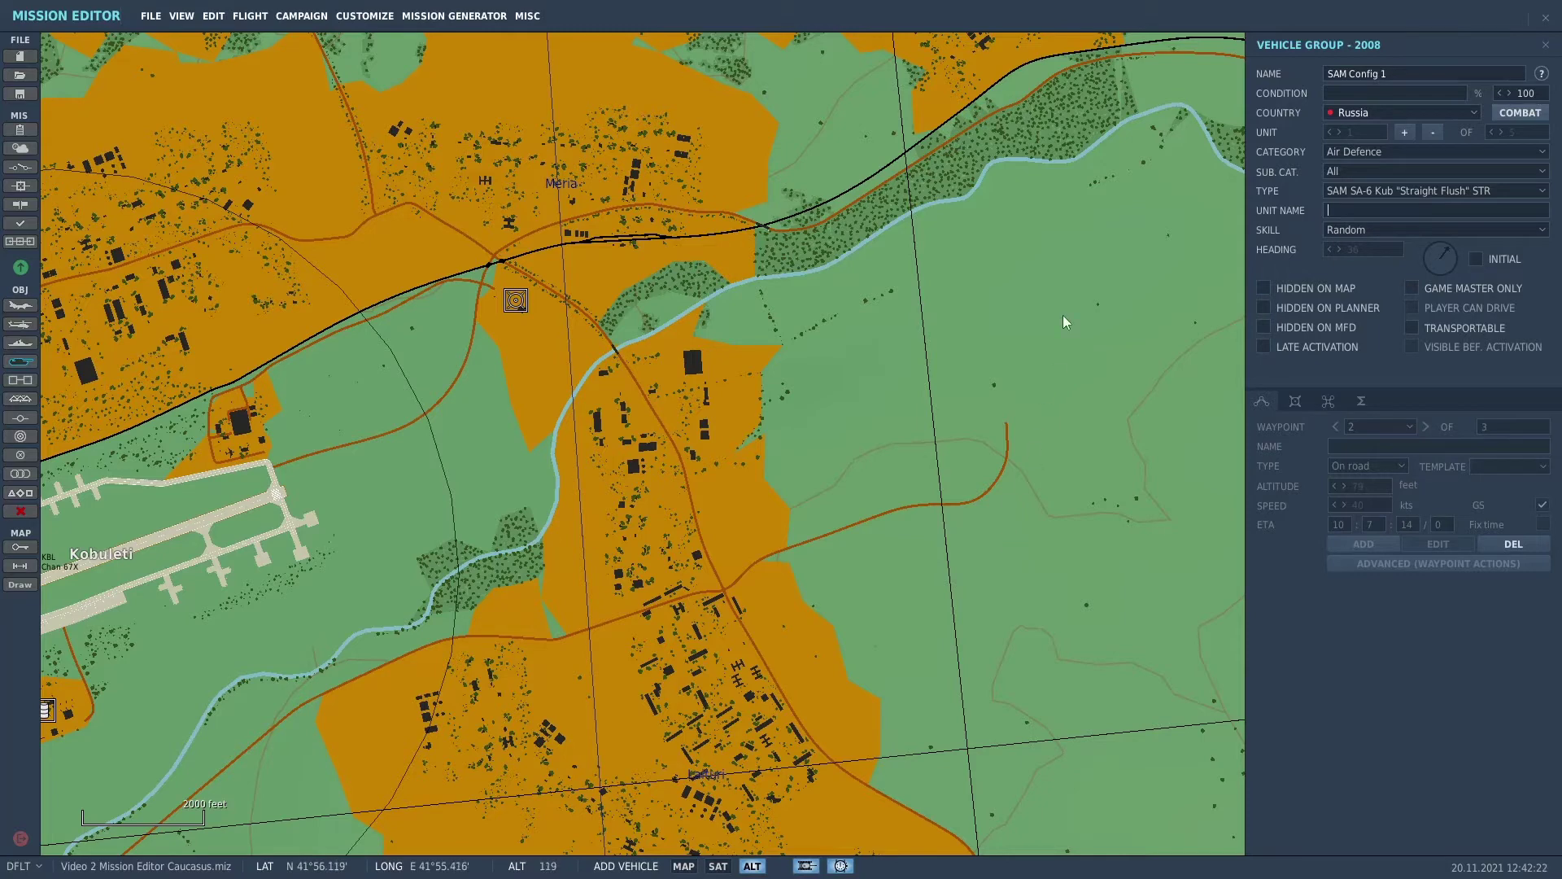
click(1043, 292)
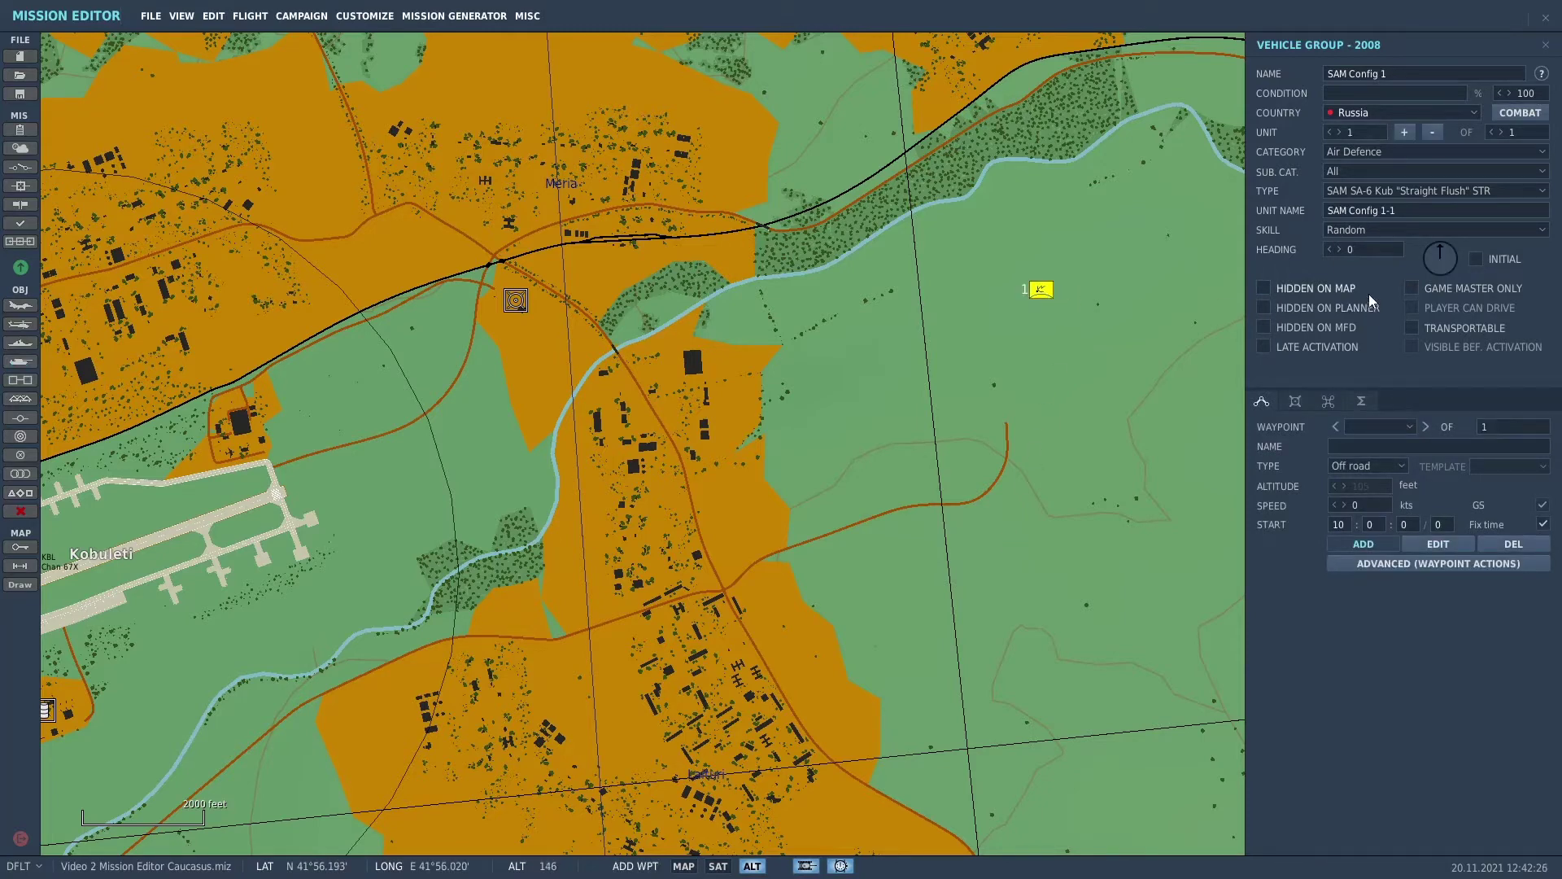
Step: Increase SAM Config 1 to four units and set unit 1's heading to 268
click(1499, 131)
click(1499, 131)
click(1499, 131)
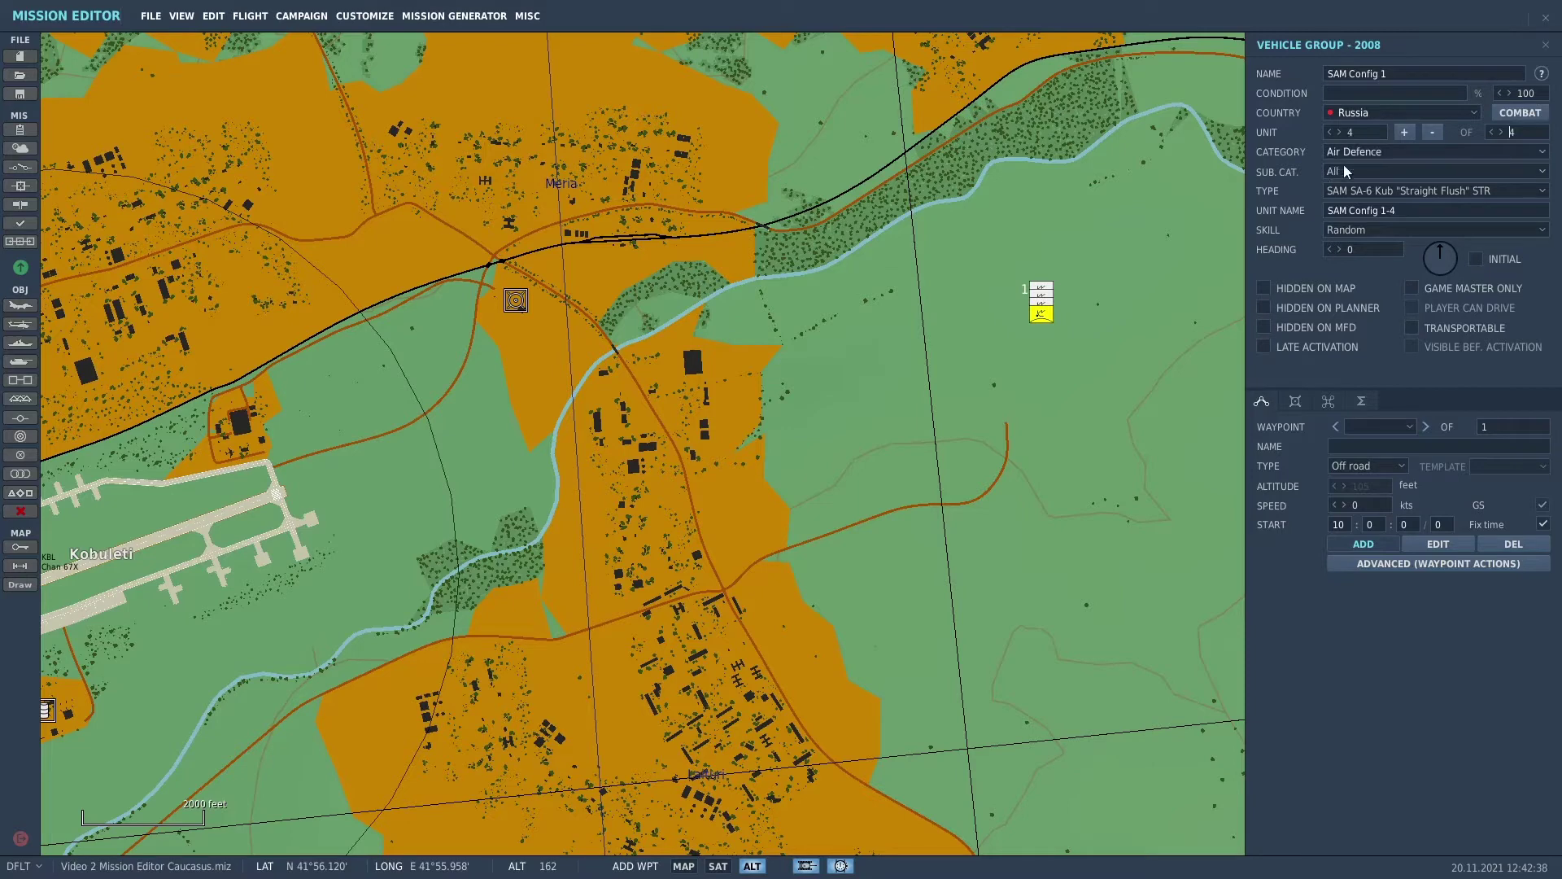
click(1330, 132)
click(1330, 132)
click(1330, 132)
drag(1442, 252, 1414, 261)
Step: Change the type of units 2, 3 and 4 in SAM Config 1 to SAM SA-6 Kub "Gainful" TEL
scroll(1110, 368, up, 3)
scroll(1111, 369, up, 1)
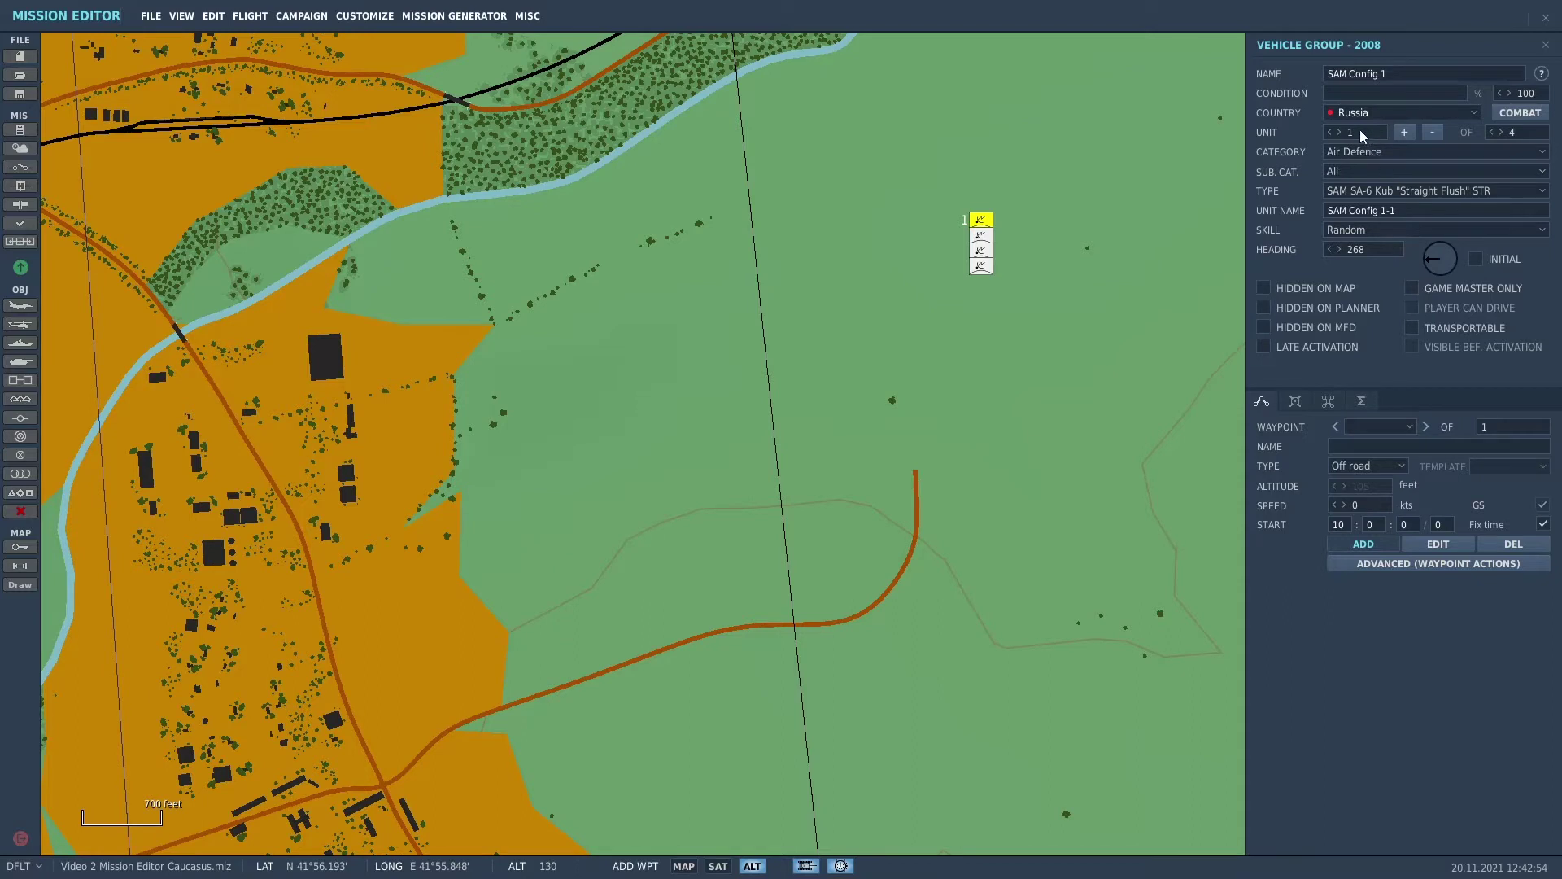
click(1339, 131)
click(1540, 192)
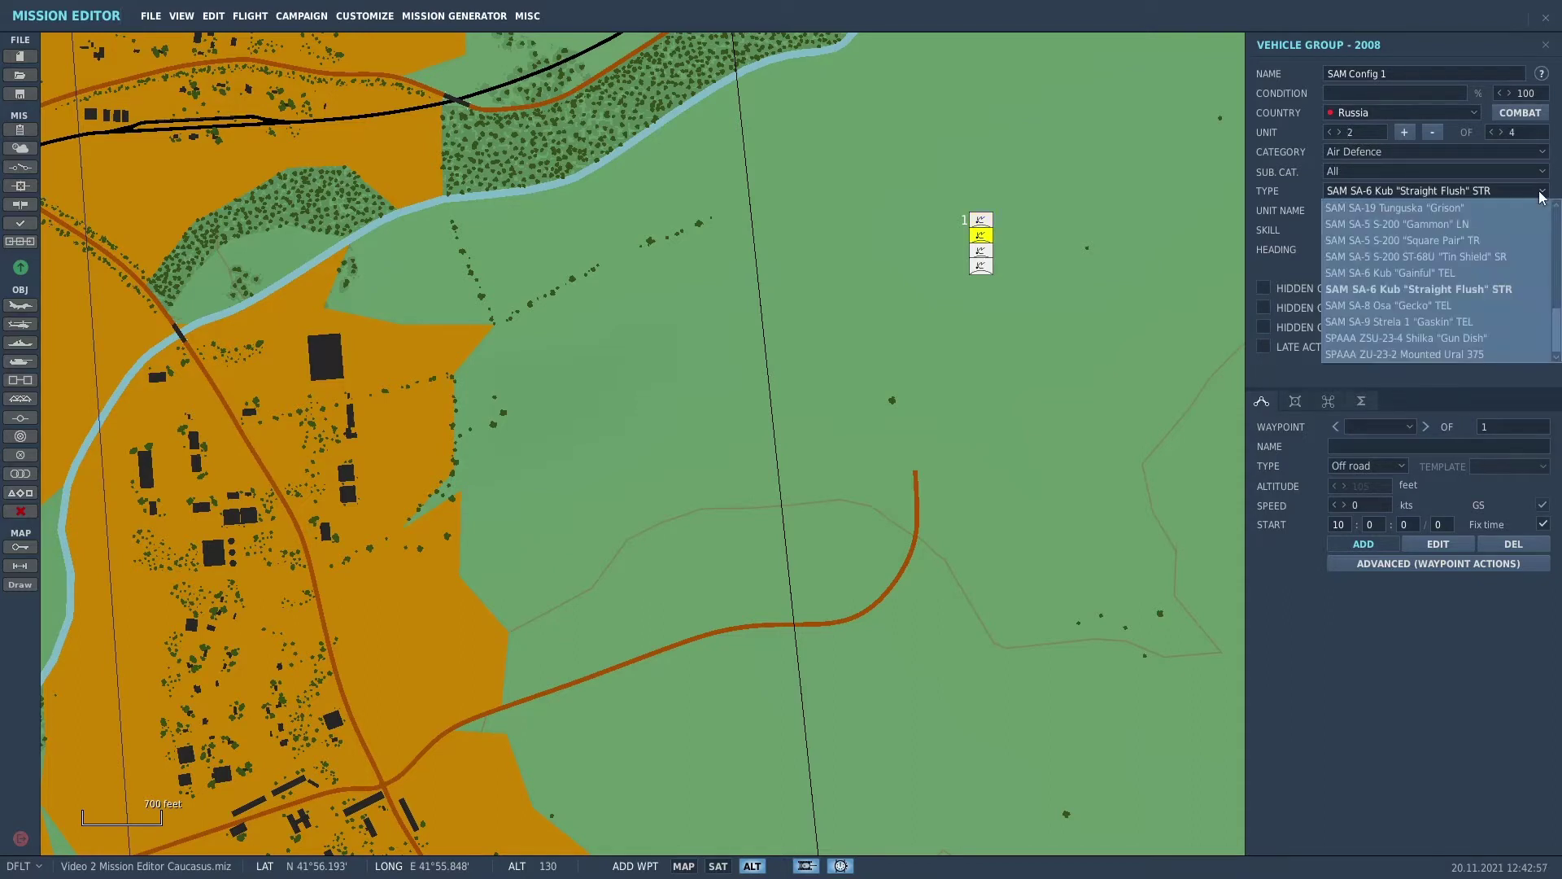
click(1501, 271)
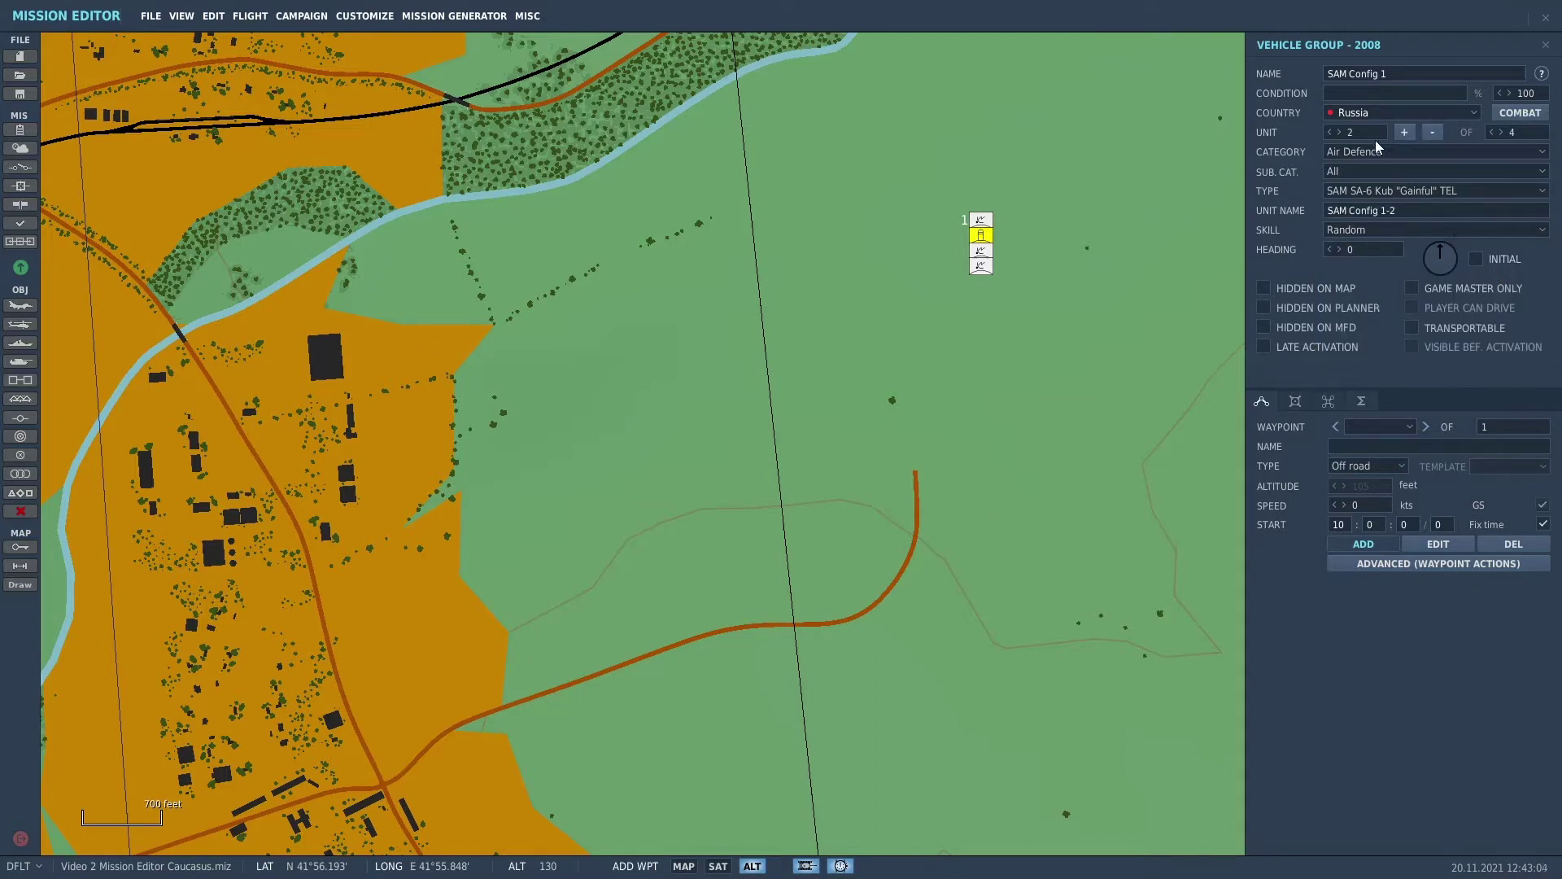
click(1340, 131)
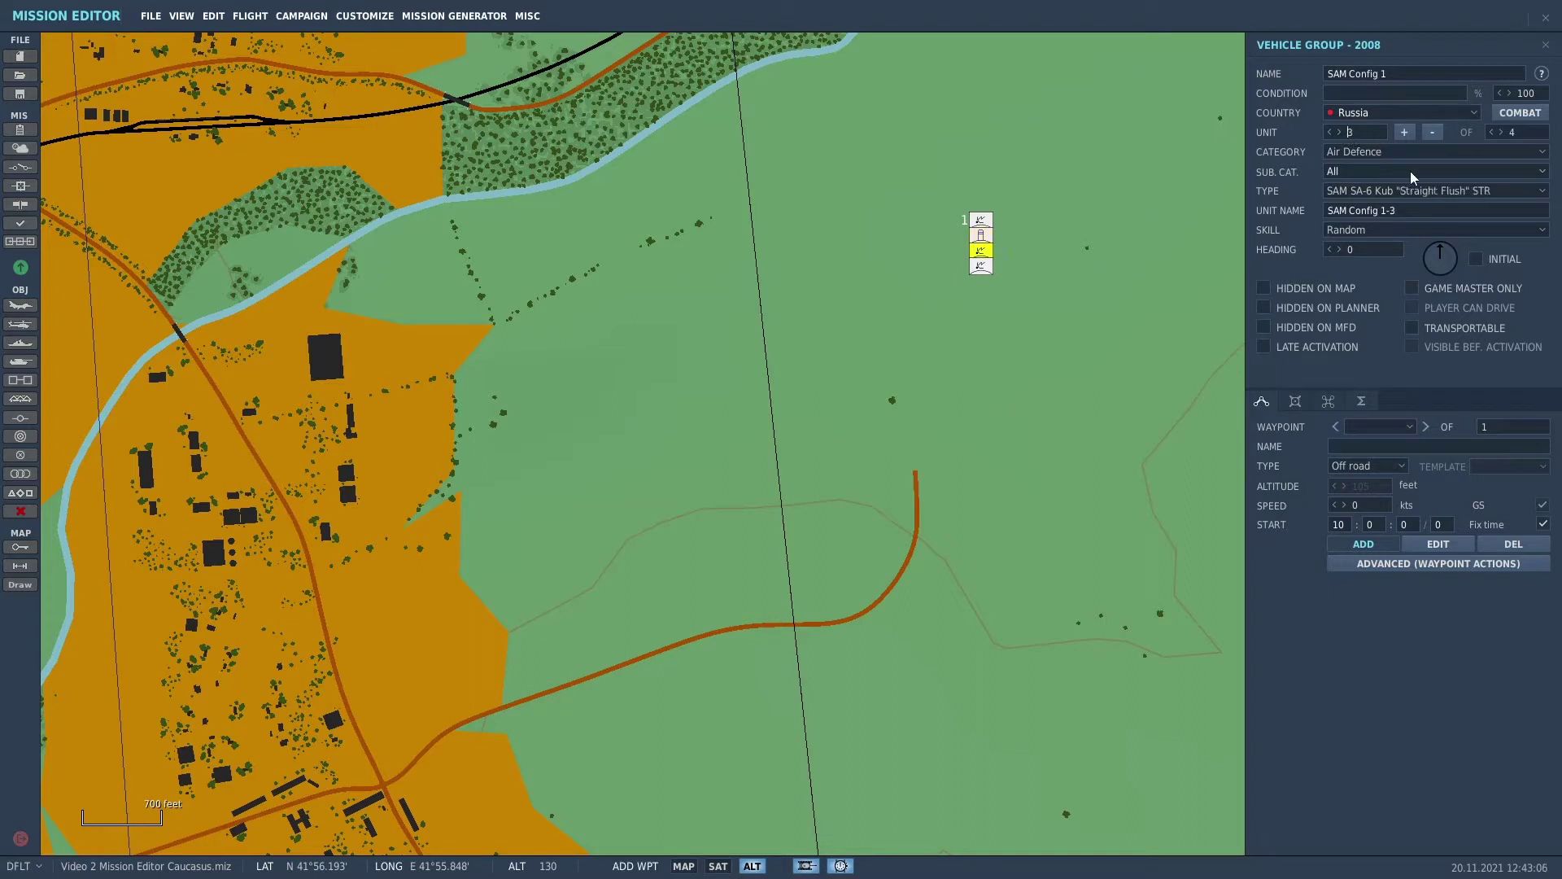
click(1537, 194)
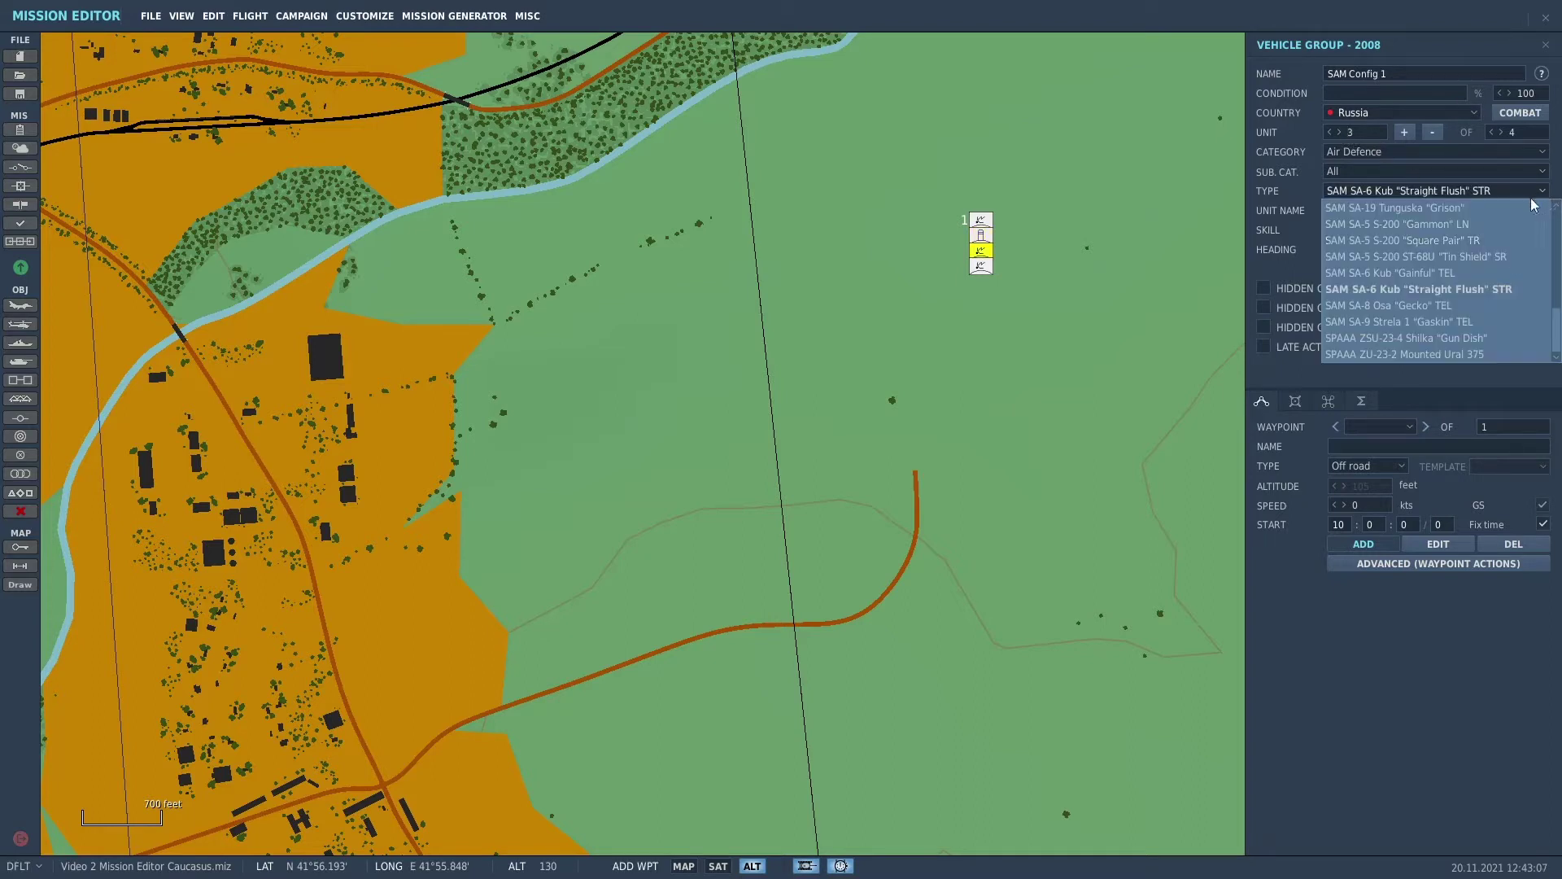
click(1504, 273)
click(1340, 132)
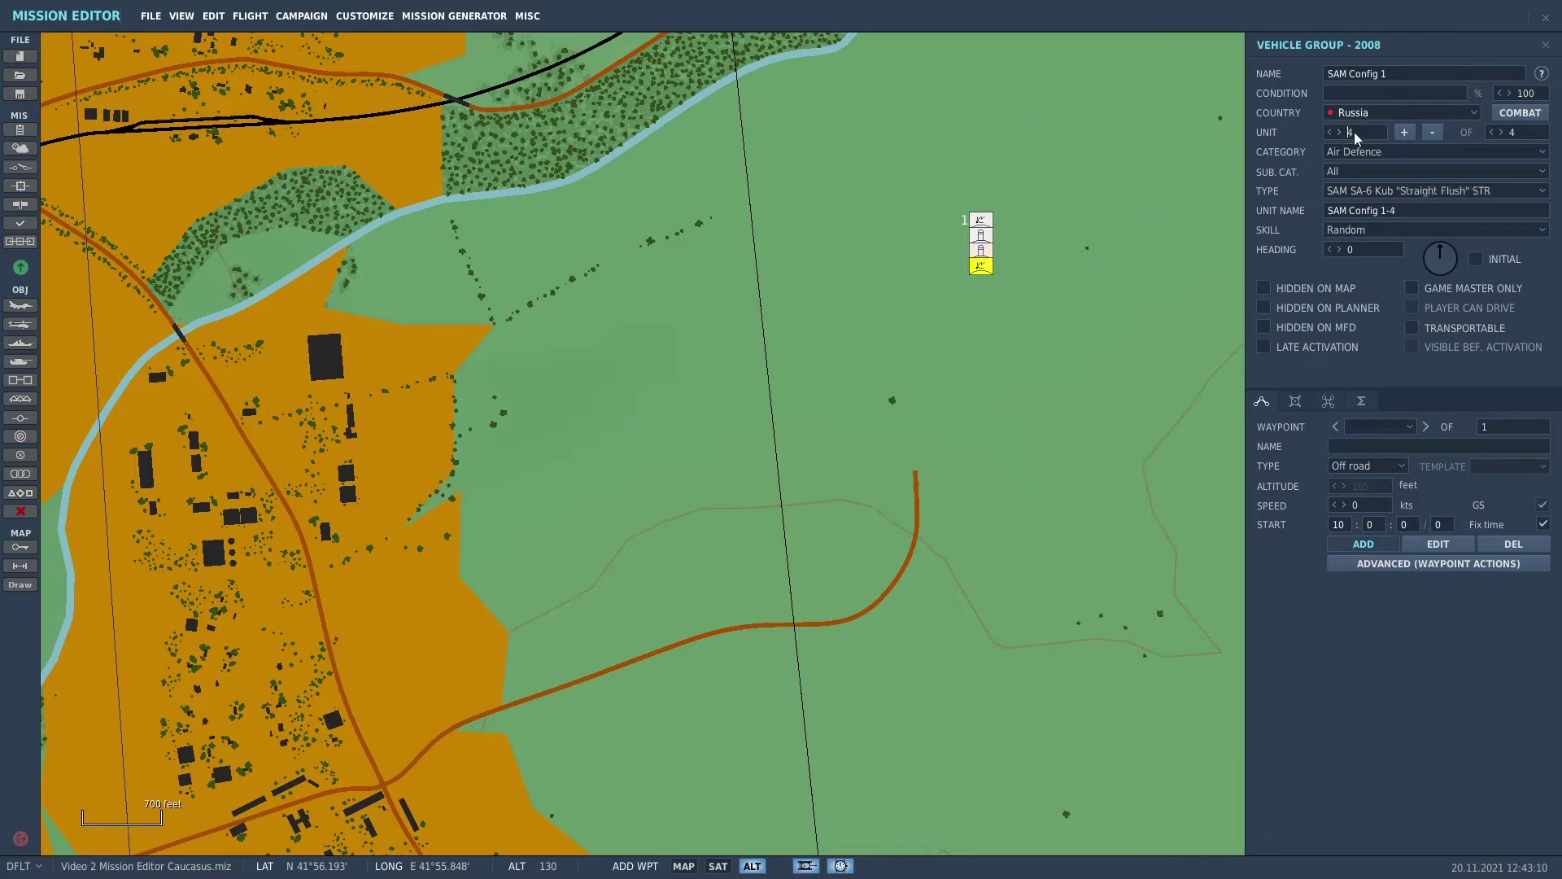
click(1501, 192)
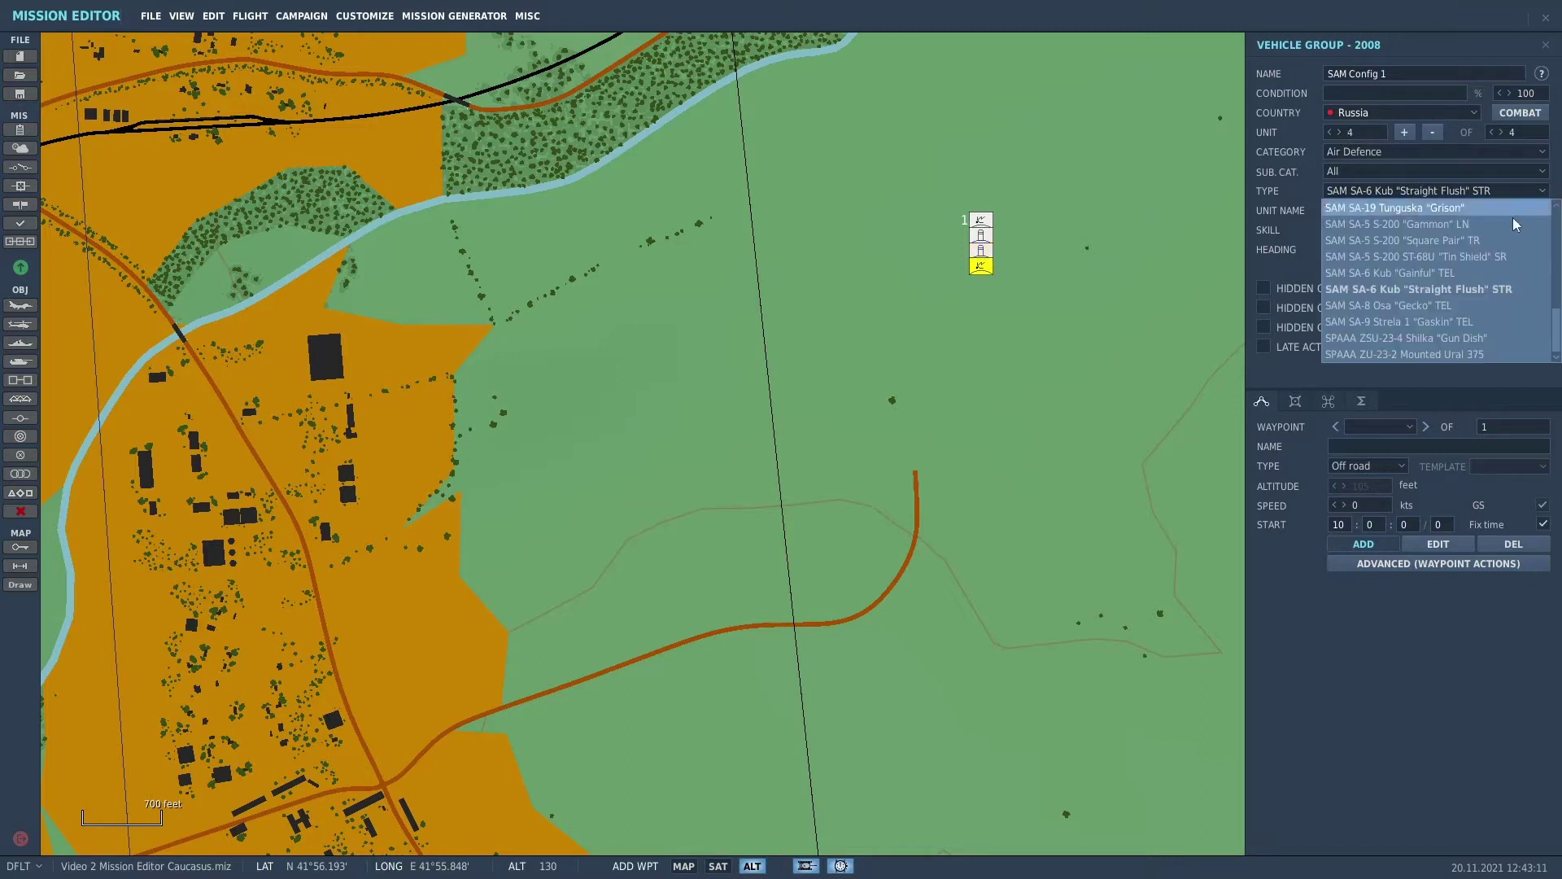
click(1490, 273)
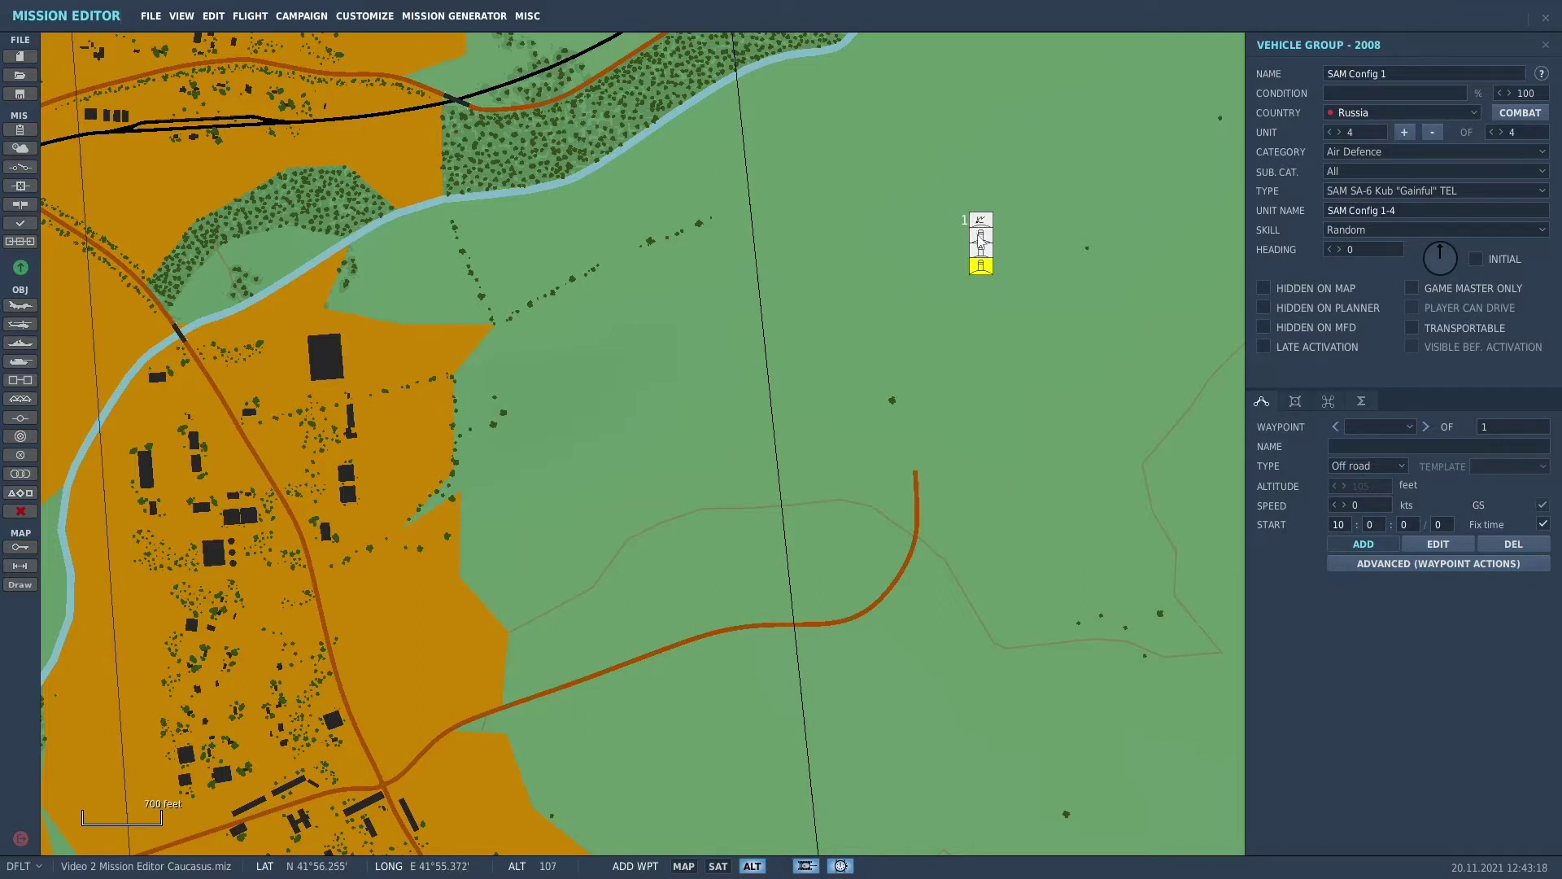
Step: Delete the stray waypoint added to SAM Config 1 and switch the group from adding to editing
click(985, 233)
click(1514, 544)
click(1434, 544)
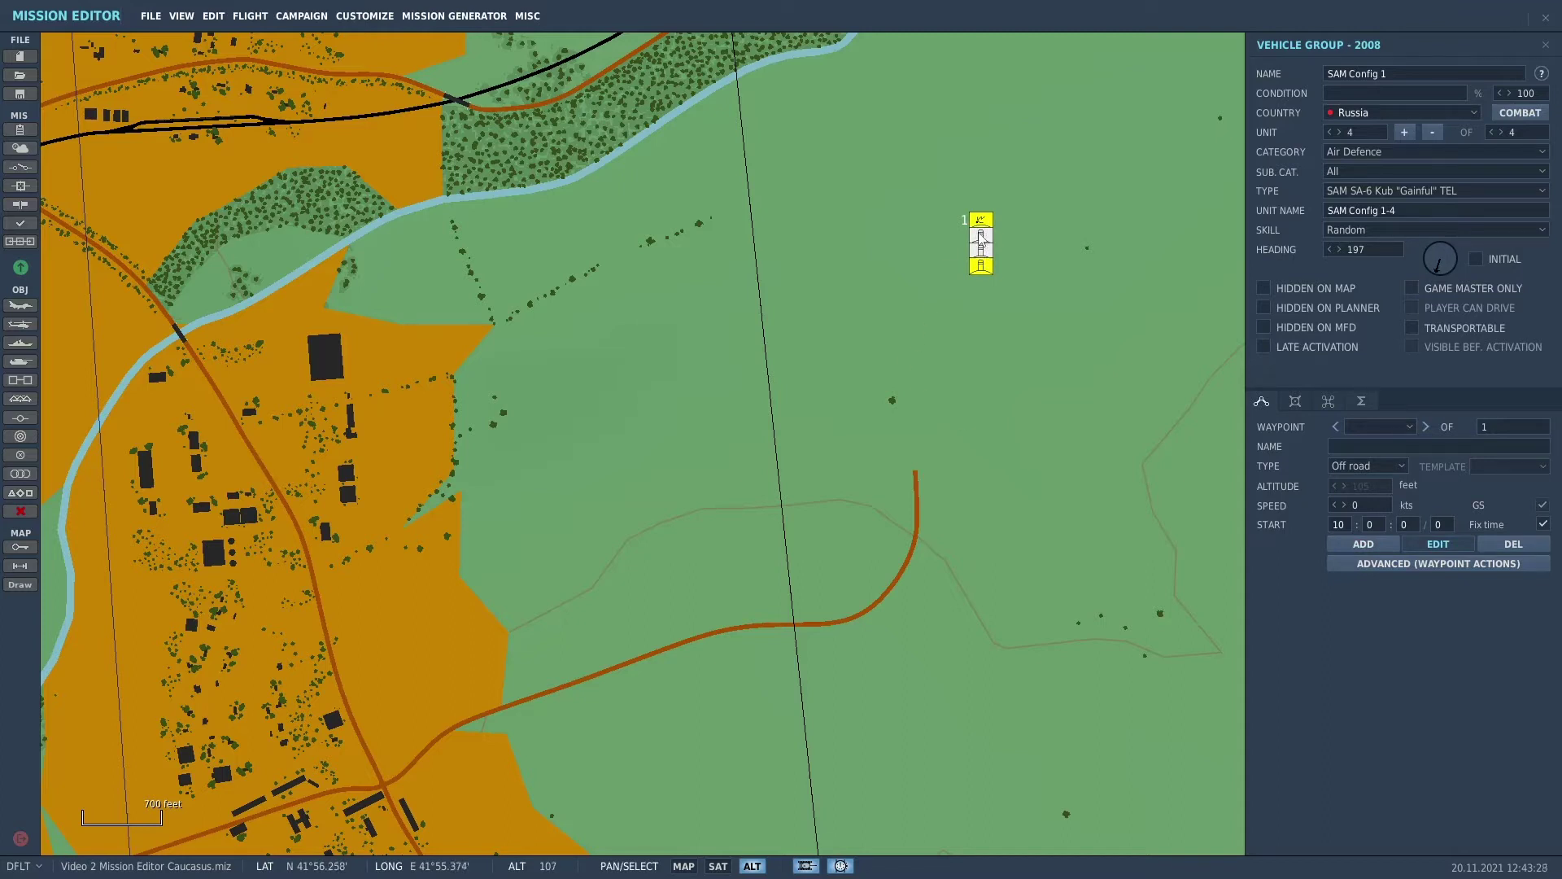
Step: Spread out the launchers by moving unit 2 well east of the Straight Flush radar and unit 3 well west of it
drag(985, 228, 1193, 219)
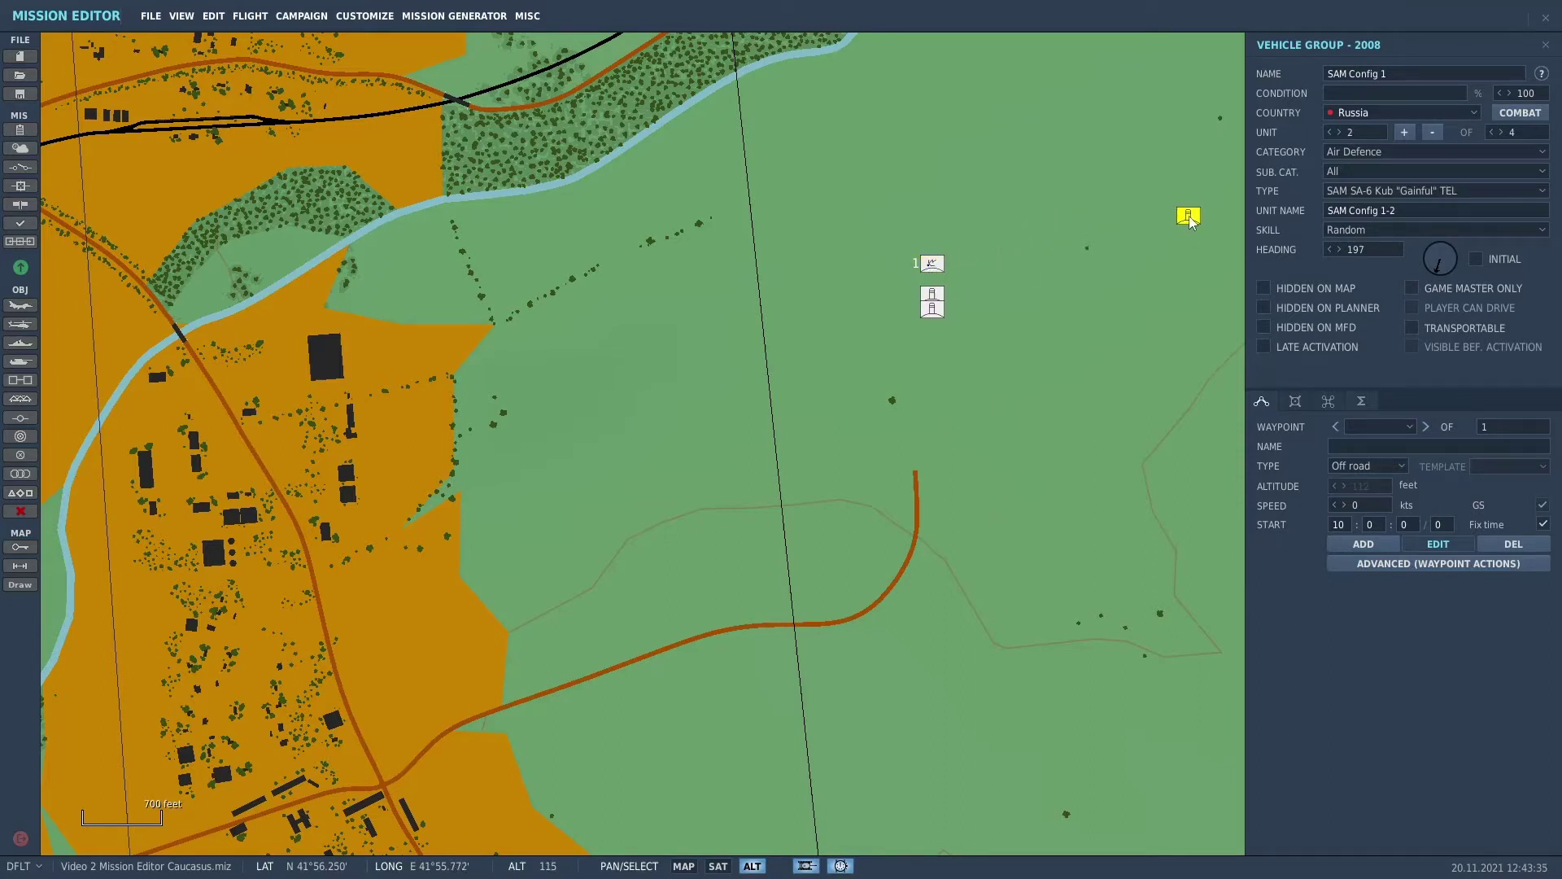
click(940, 294)
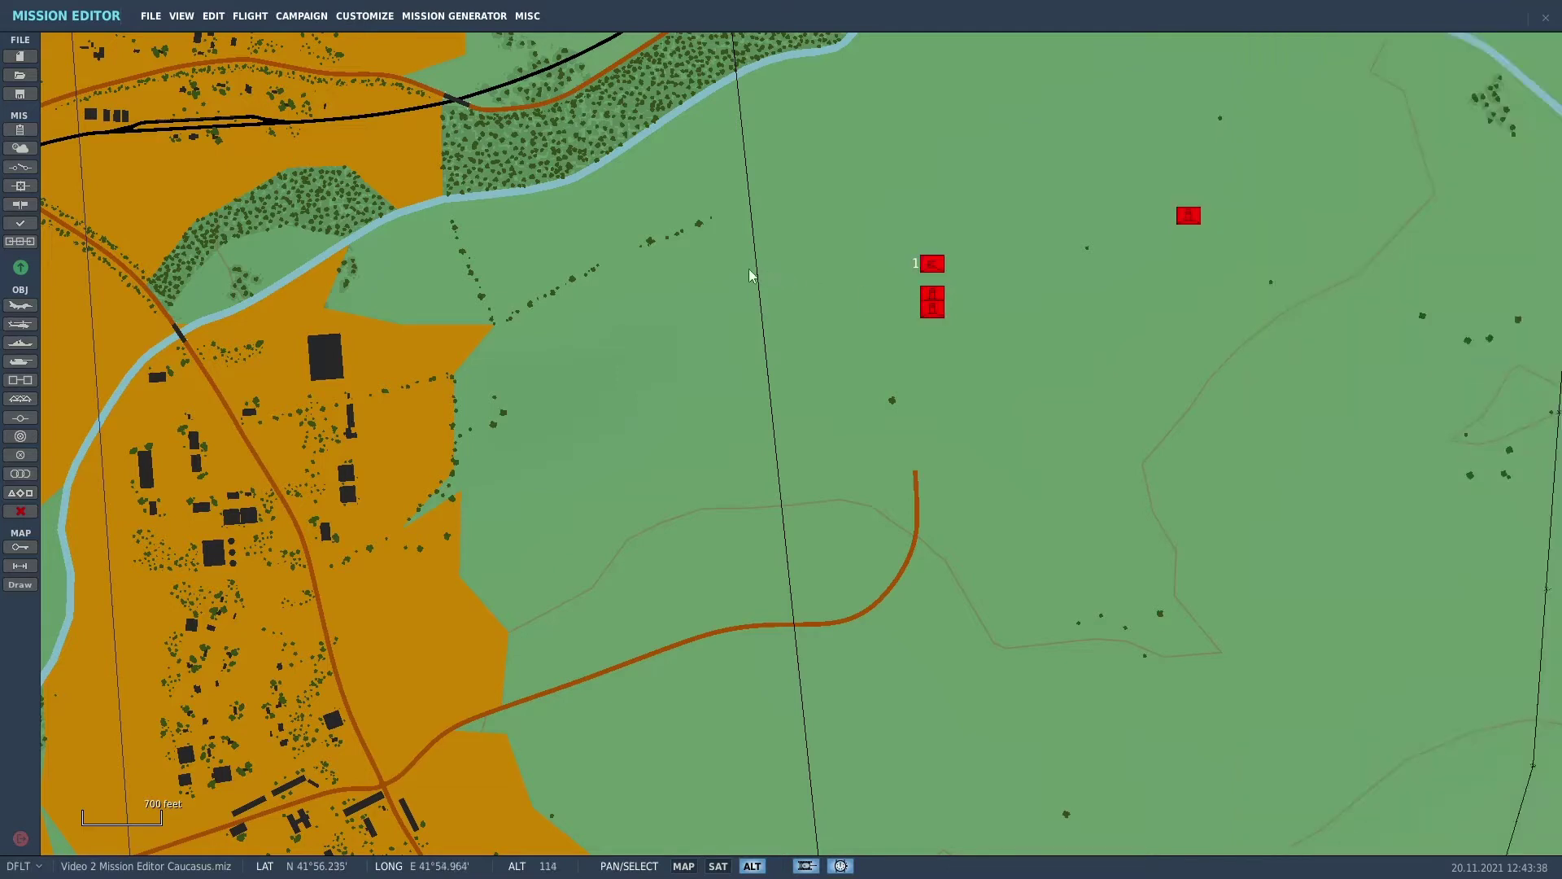
drag(932, 298, 709, 280)
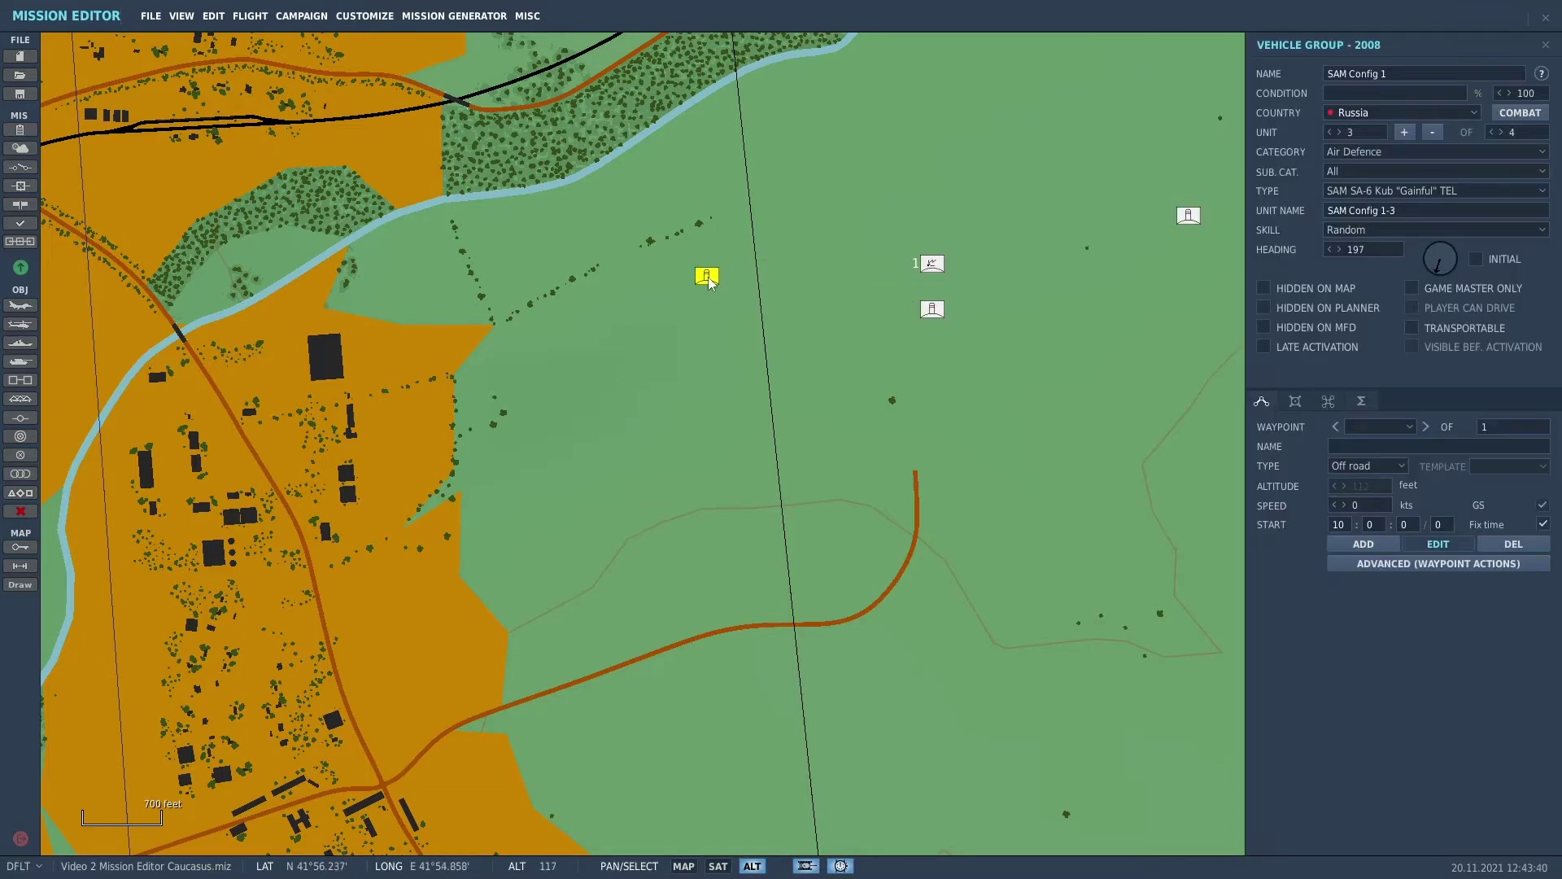
Step: Move unit 4 well north of the Straight Flush radar, nudge unit 3 slightly east and set unit 3's heading to 264
drag(932, 309, 928, 87)
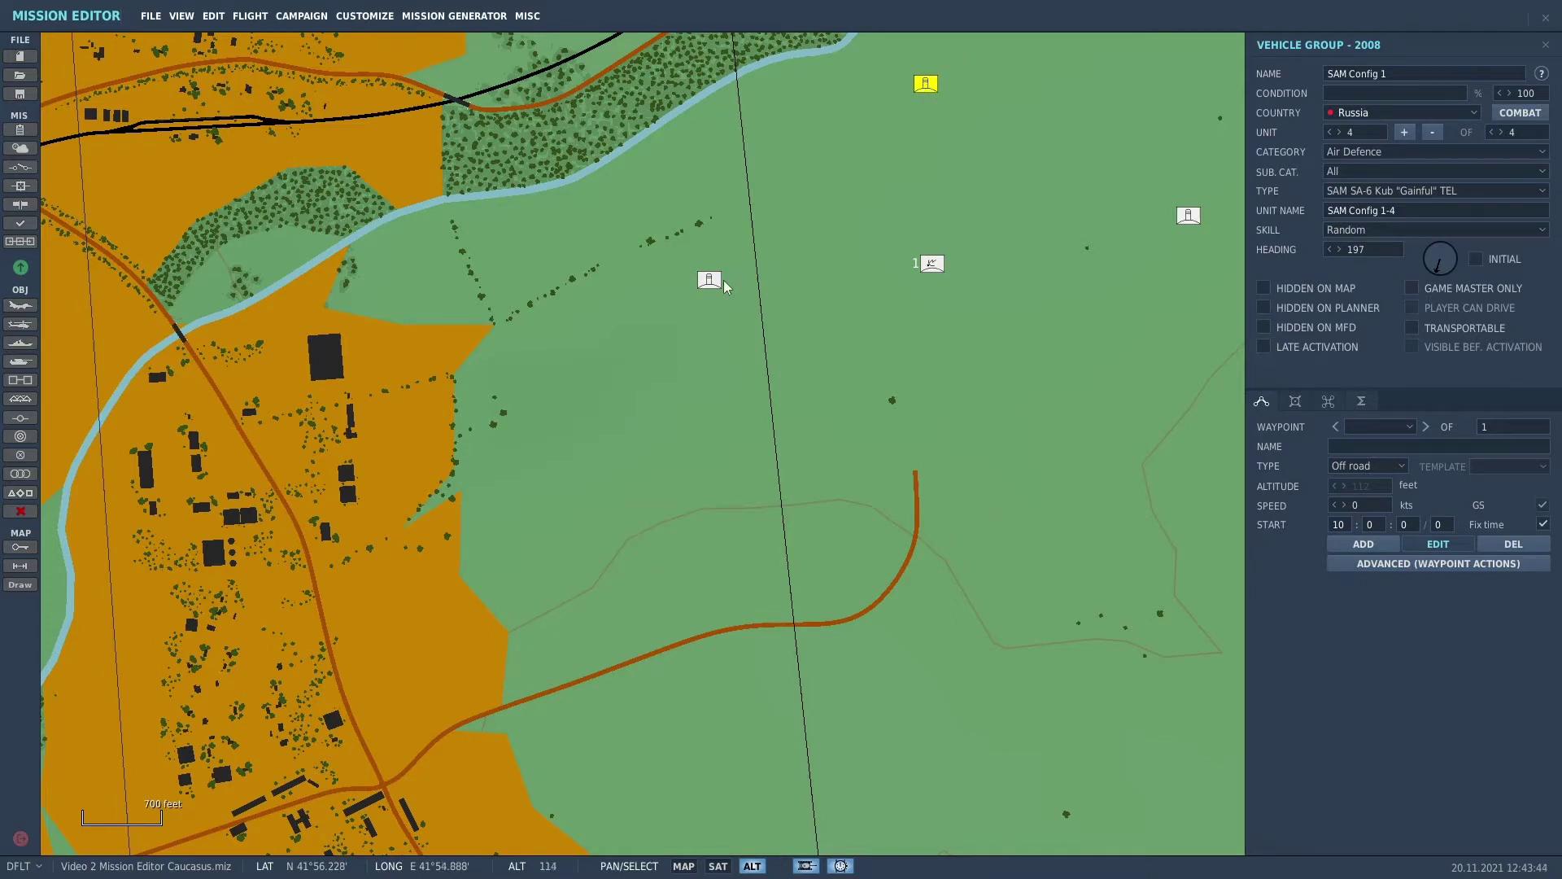
drag(710, 284, 716, 285)
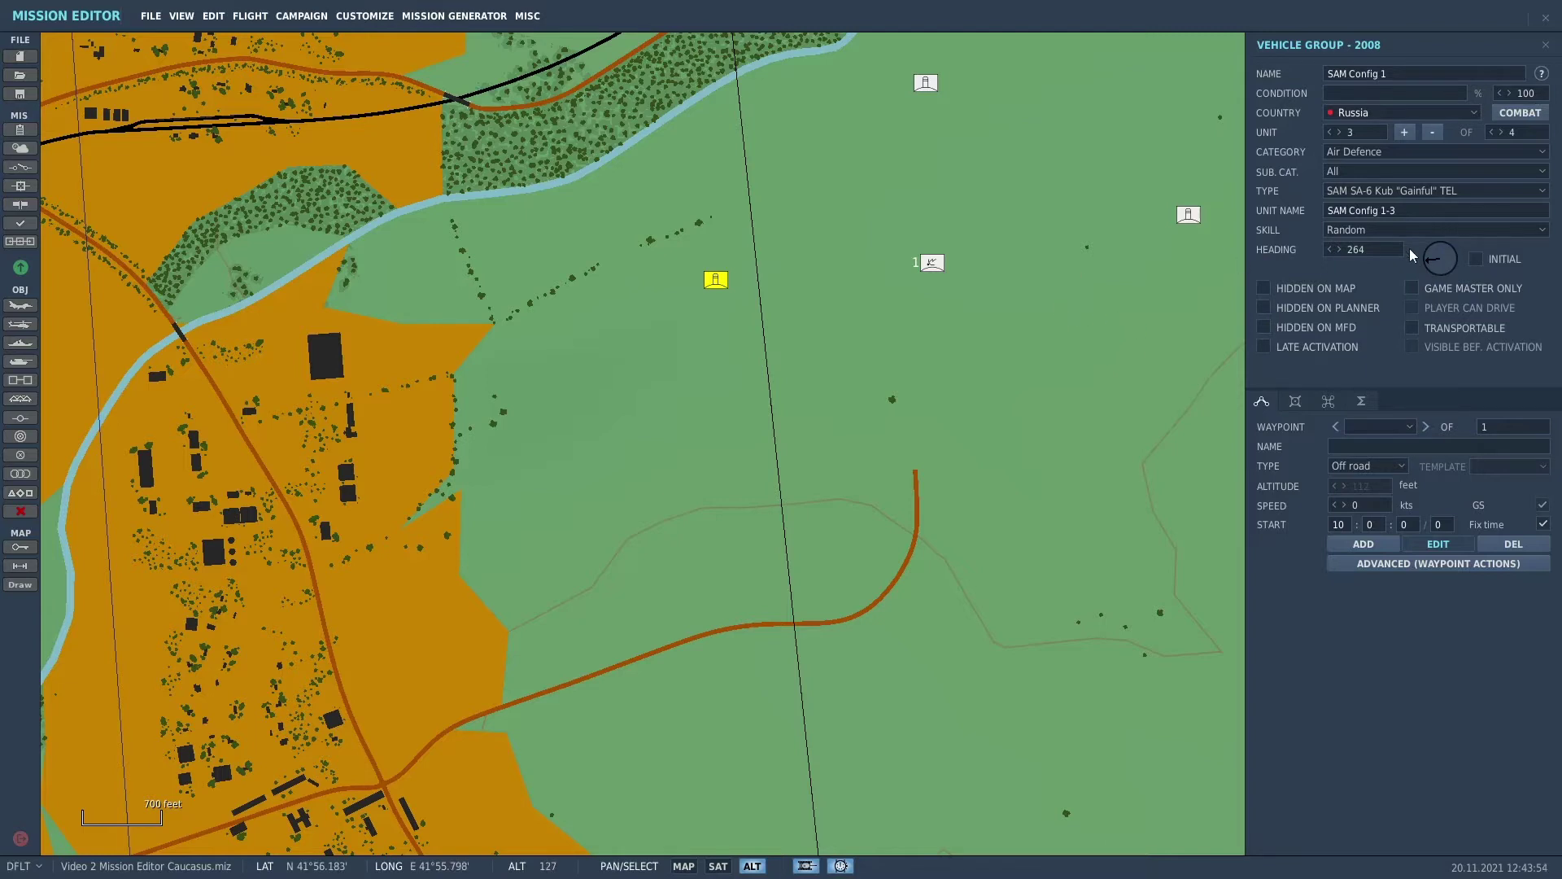
Step: Turn unit 4 from its southward heading to face roughly north, and set unit 2's heading to 153
click(928, 85)
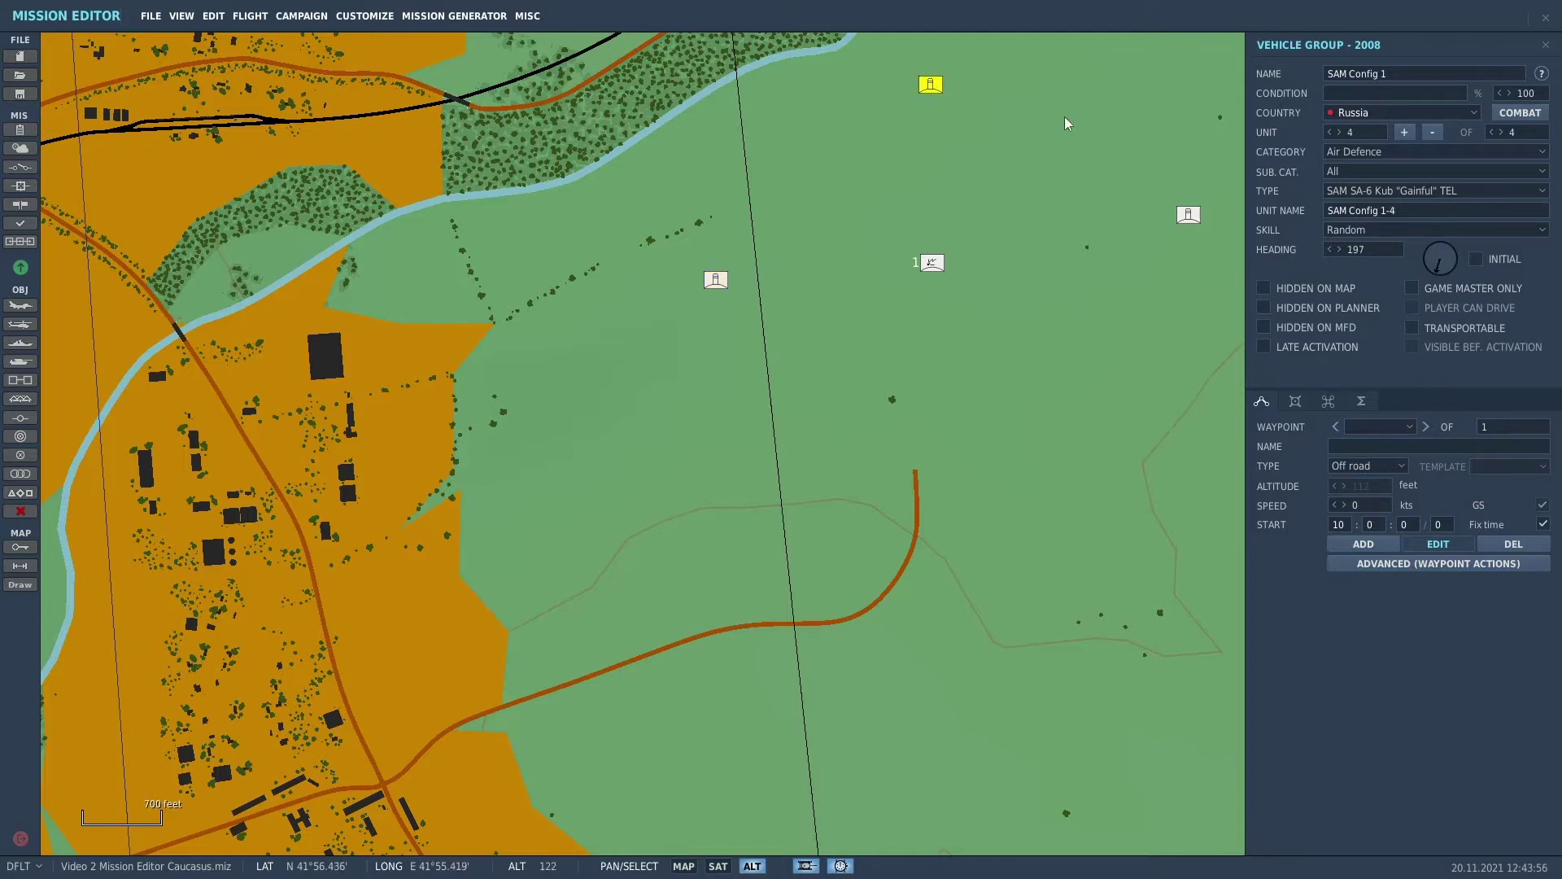
click(1437, 279)
click(1435, 249)
click(1192, 213)
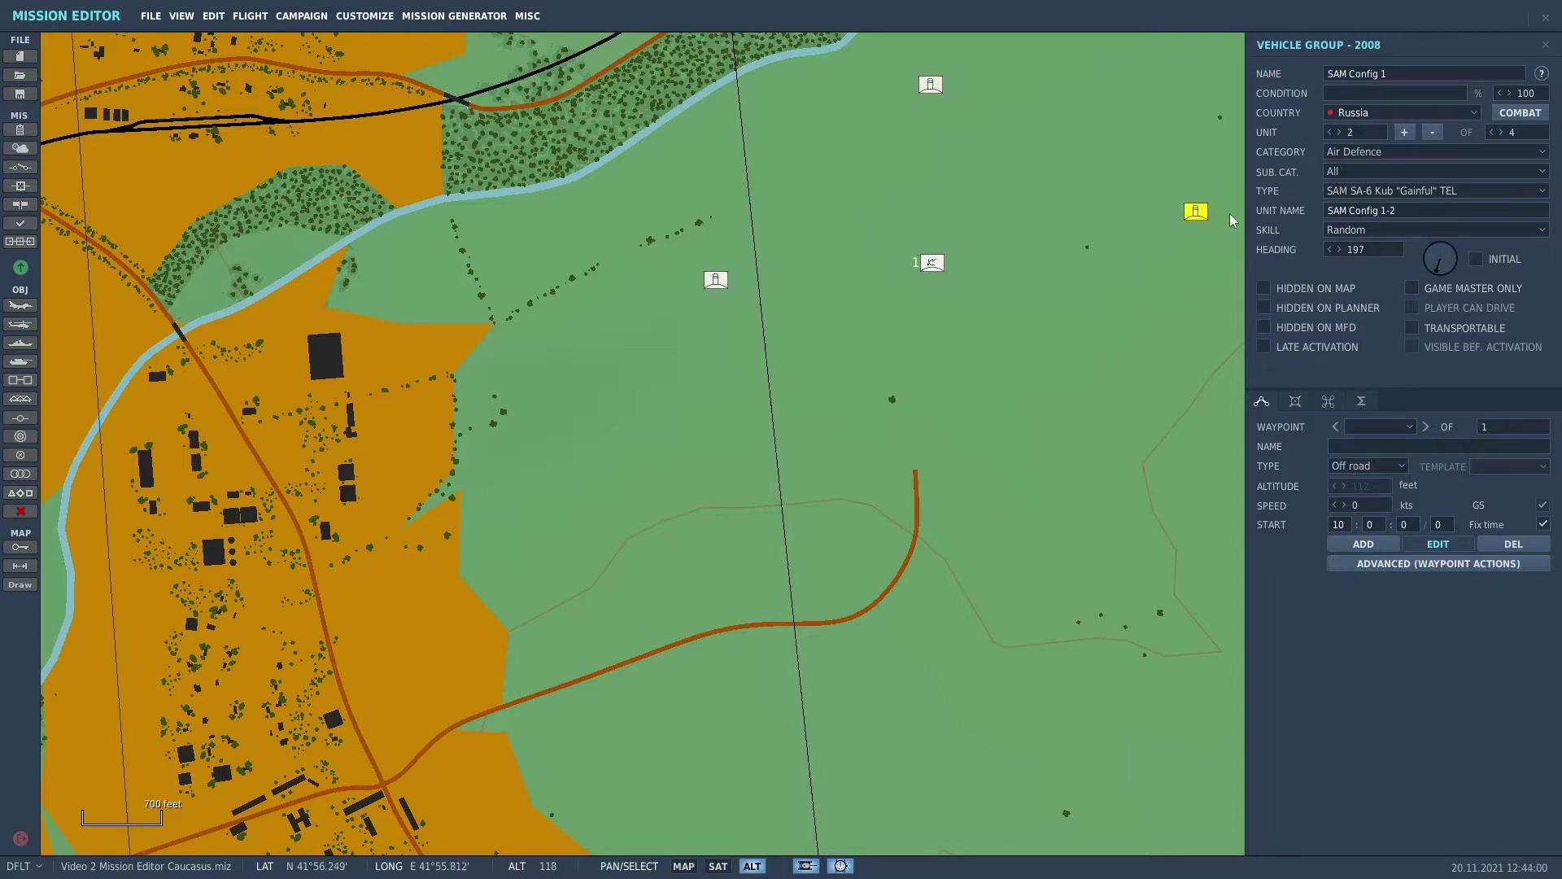
click(1442, 274)
drag(1444, 277, 1452, 272)
Step: Add a fifth unit to SAM Config 1 and change its type to SAM SA-8 Osa "Gecko" TEL
scroll(1088, 411, down, 4)
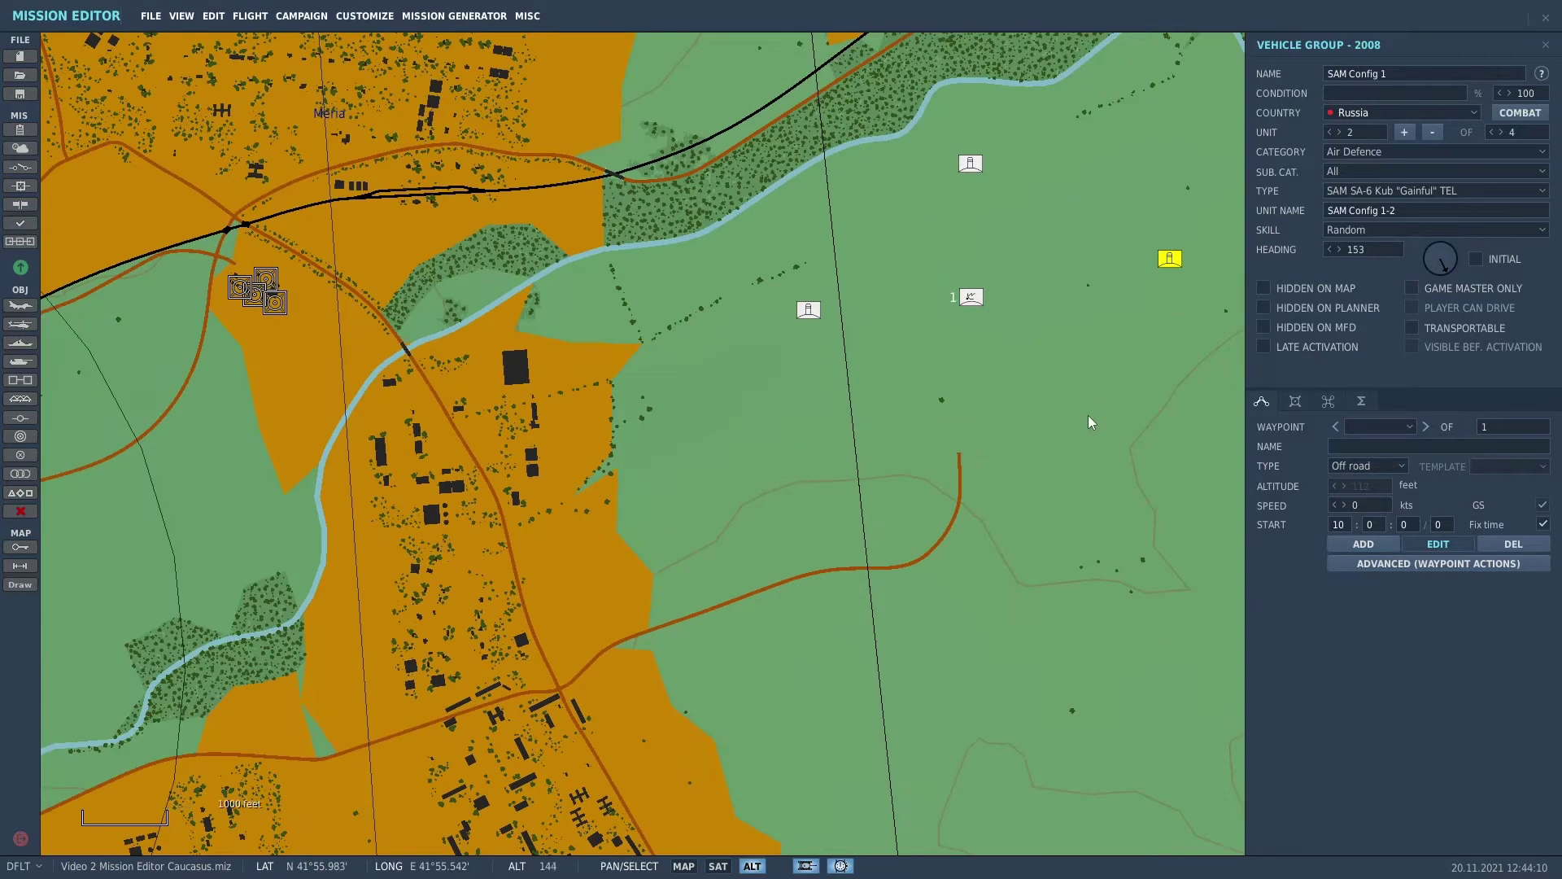
right_drag(1084, 442, 649, 544)
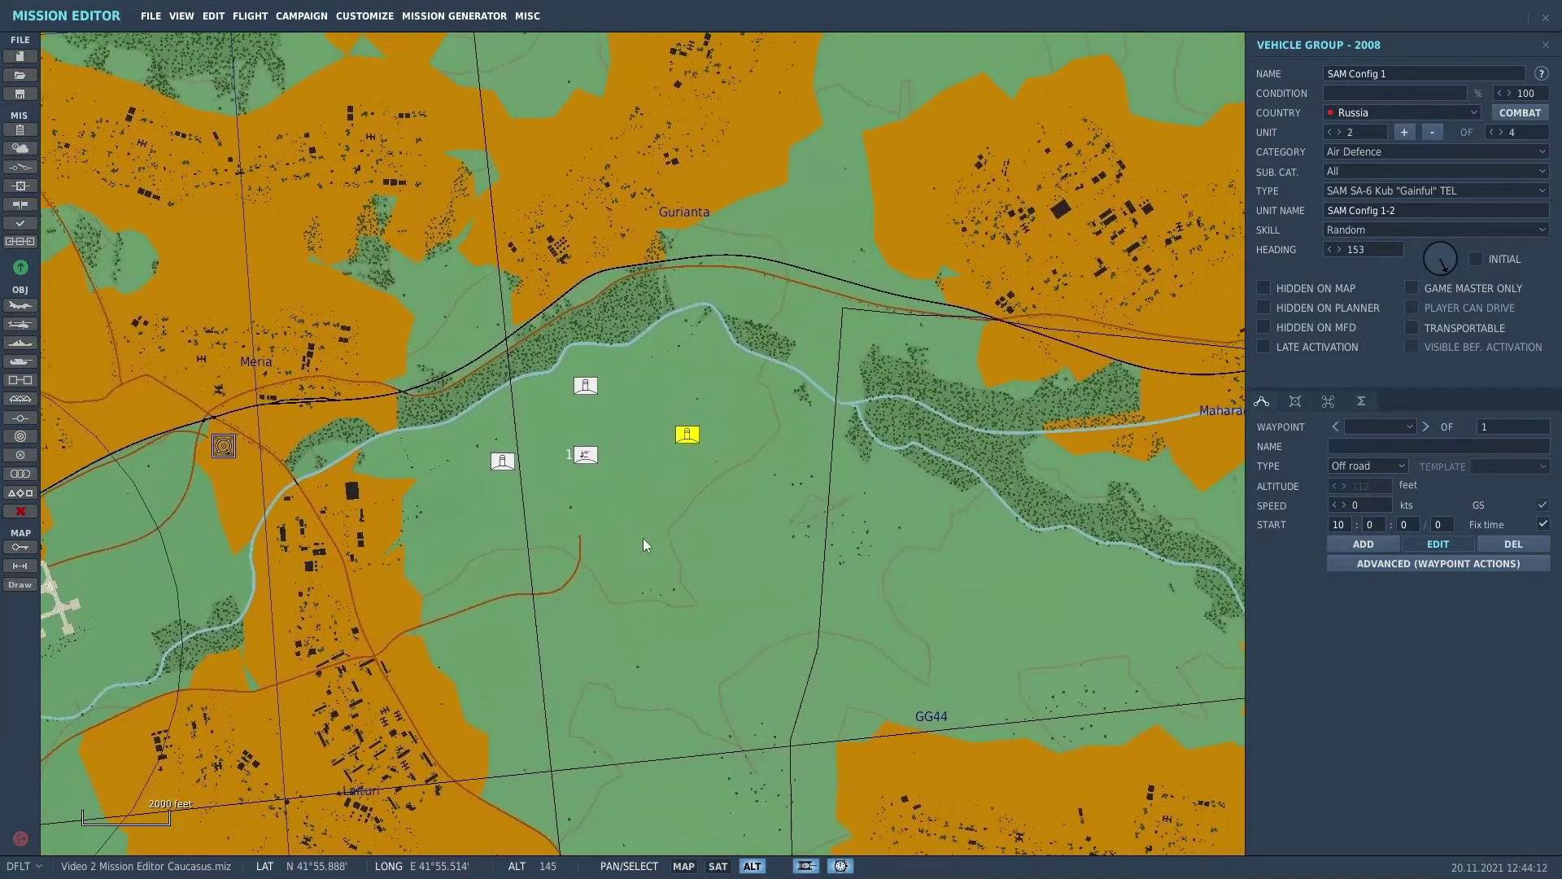
click(1502, 132)
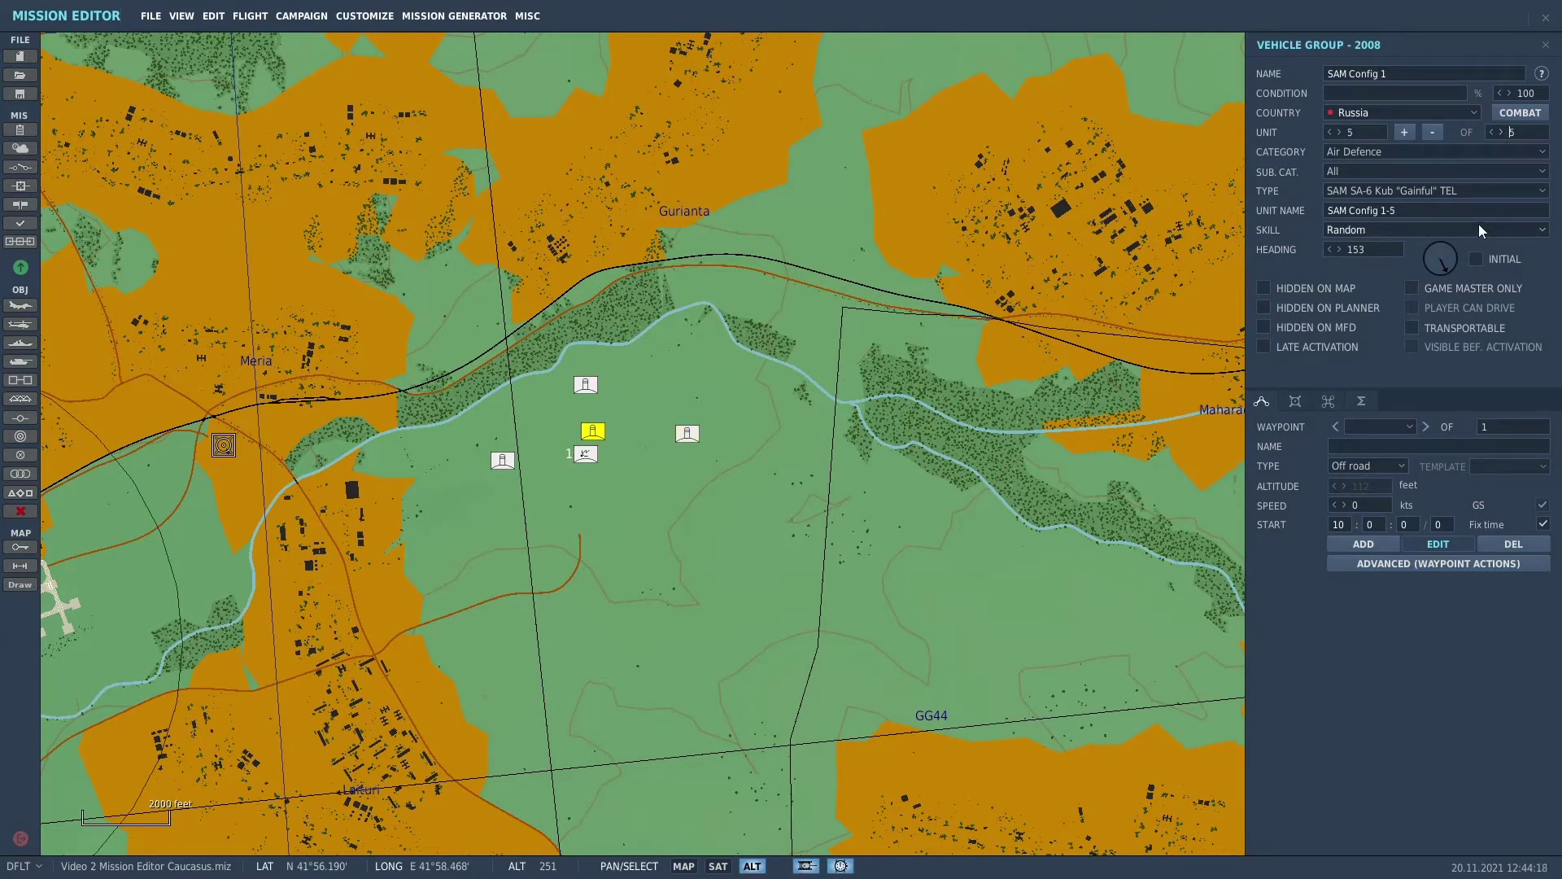
click(1540, 193)
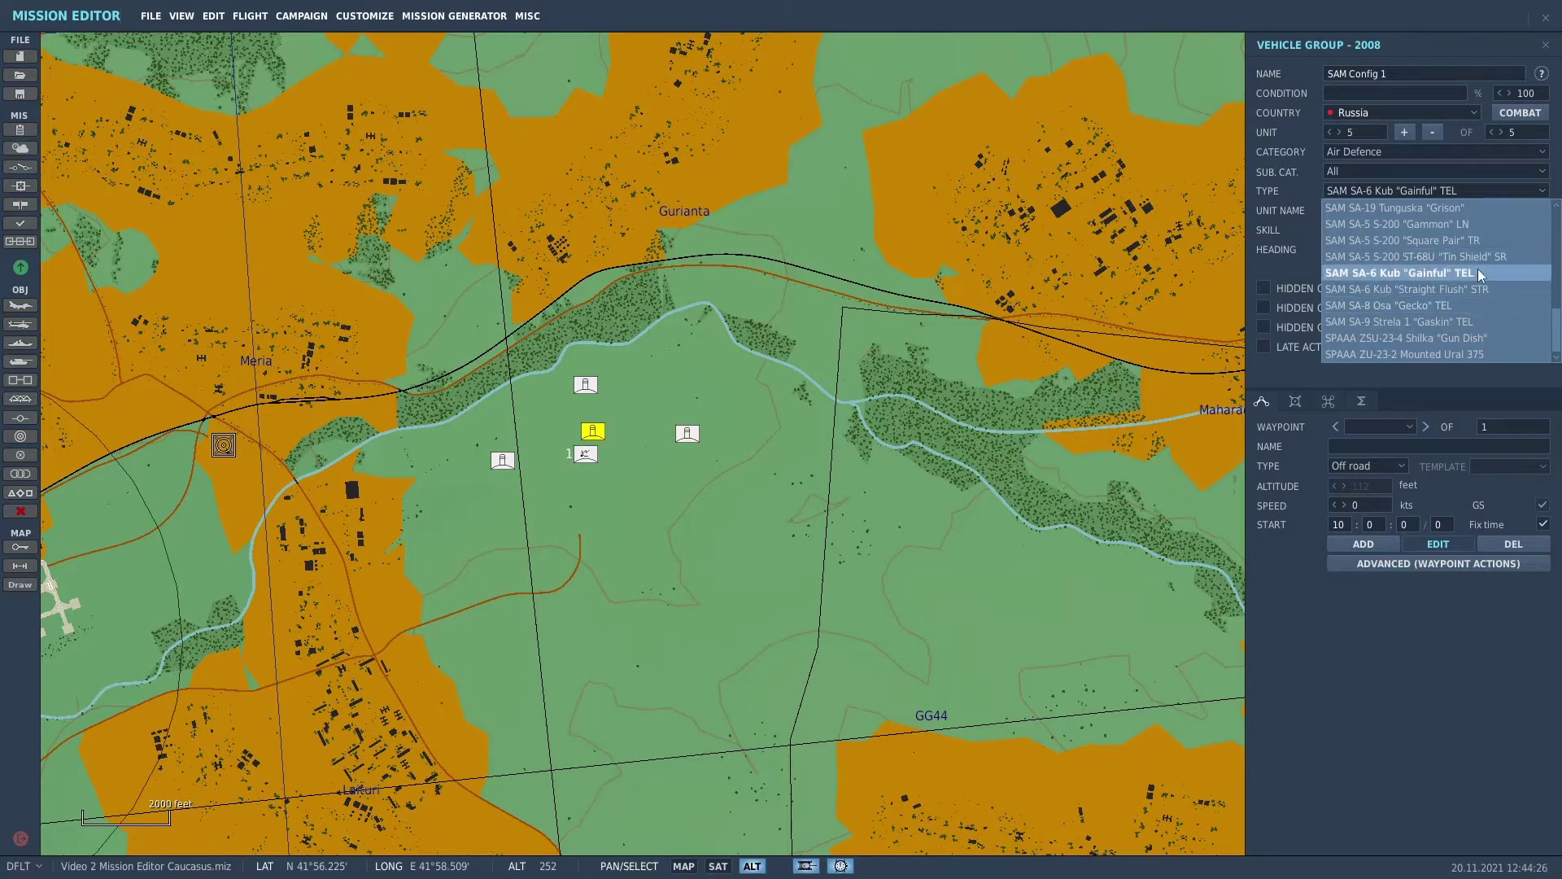
click(1479, 308)
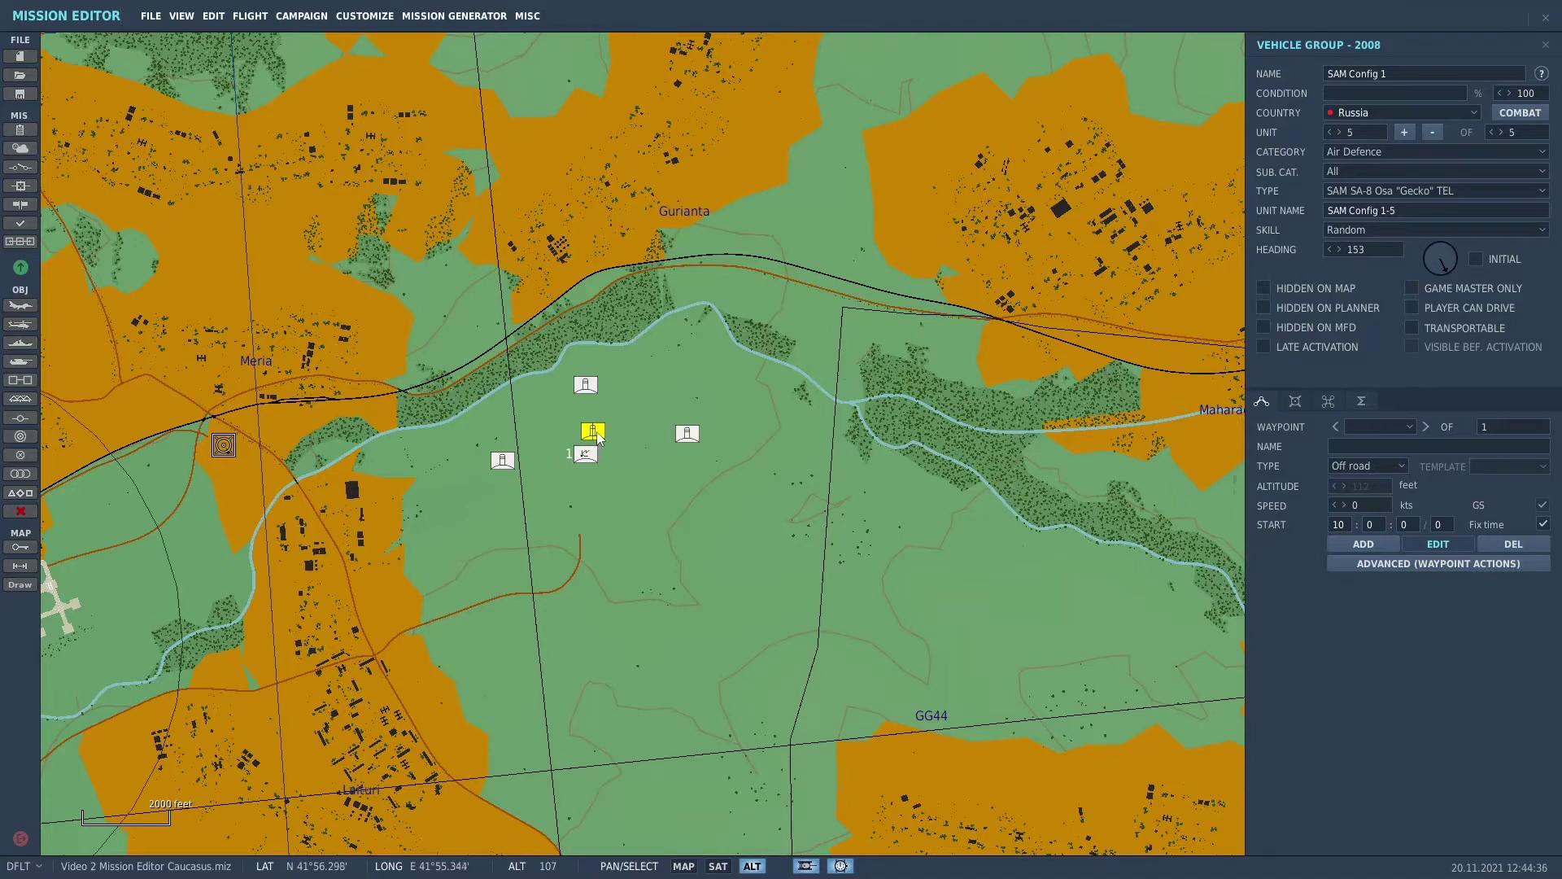
Step: Relocate unit 5 from the Kobuleti site far northeast, just east of the red group near the UN Aid Delivered Zone
drag(598, 438, 1006, 132)
scroll(1001, 163, down, 2)
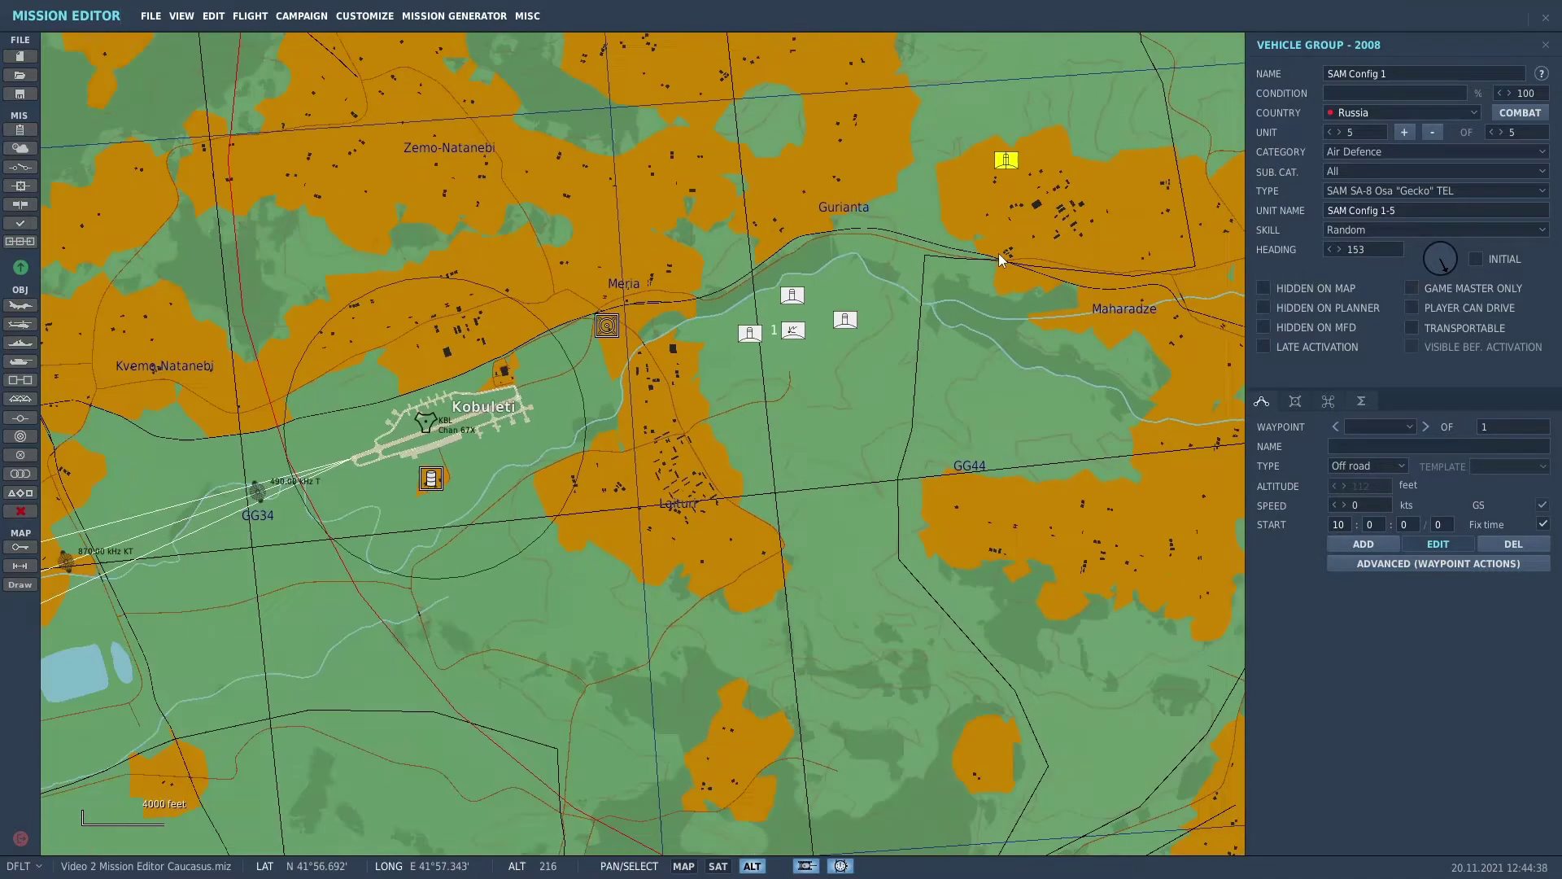
scroll(998, 252, down, 4)
right_drag(1024, 370, 496, 695)
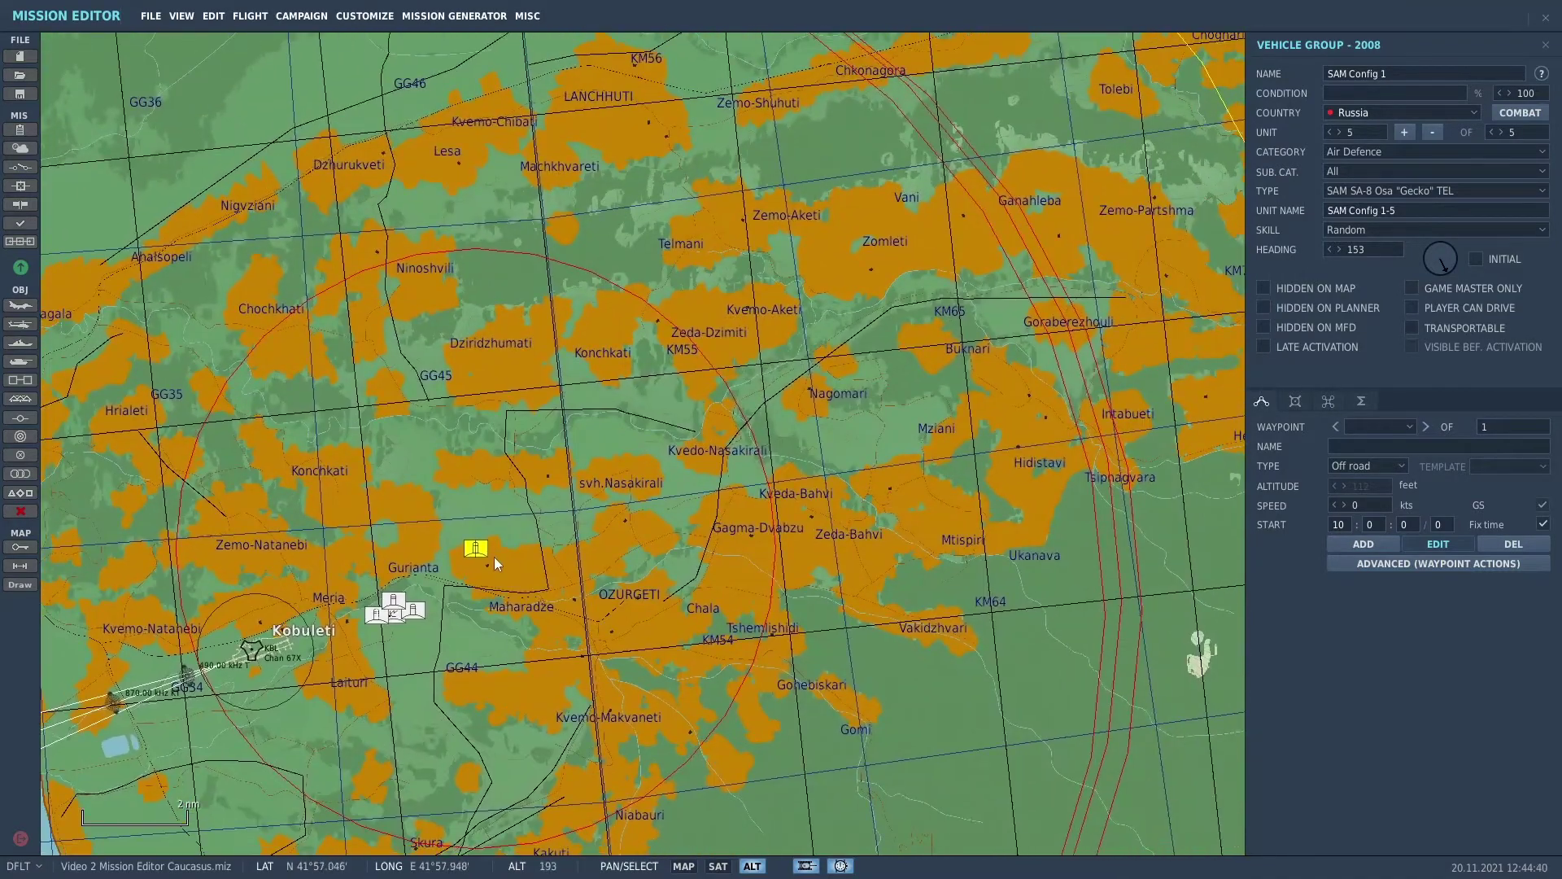
drag(497, 561, 1035, 158)
scroll(1043, 244, down, 3)
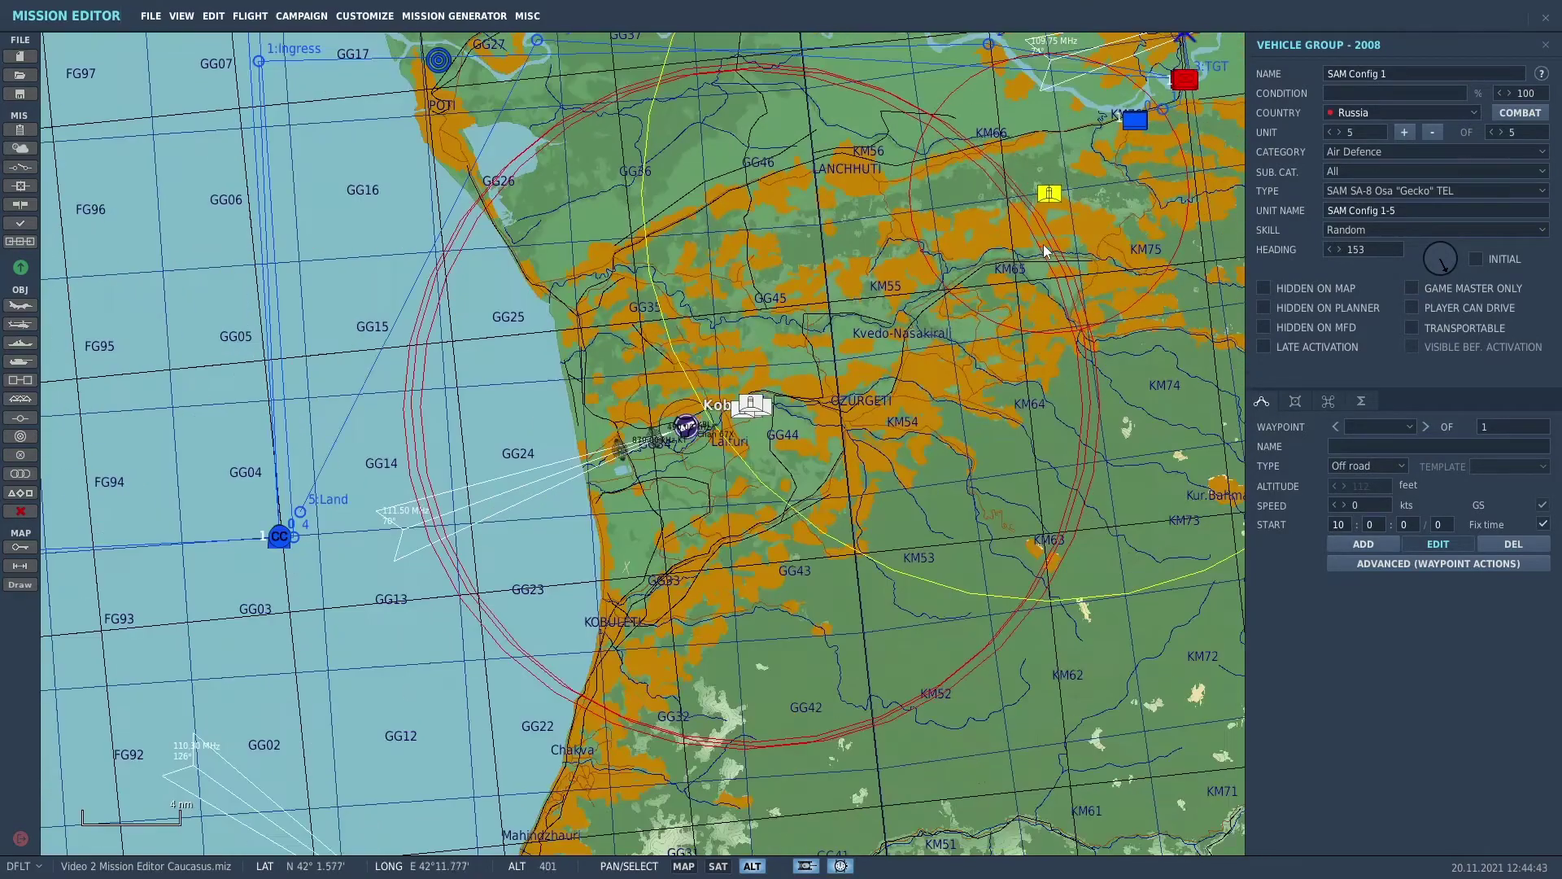
right_drag(1043, 244, 854, 537)
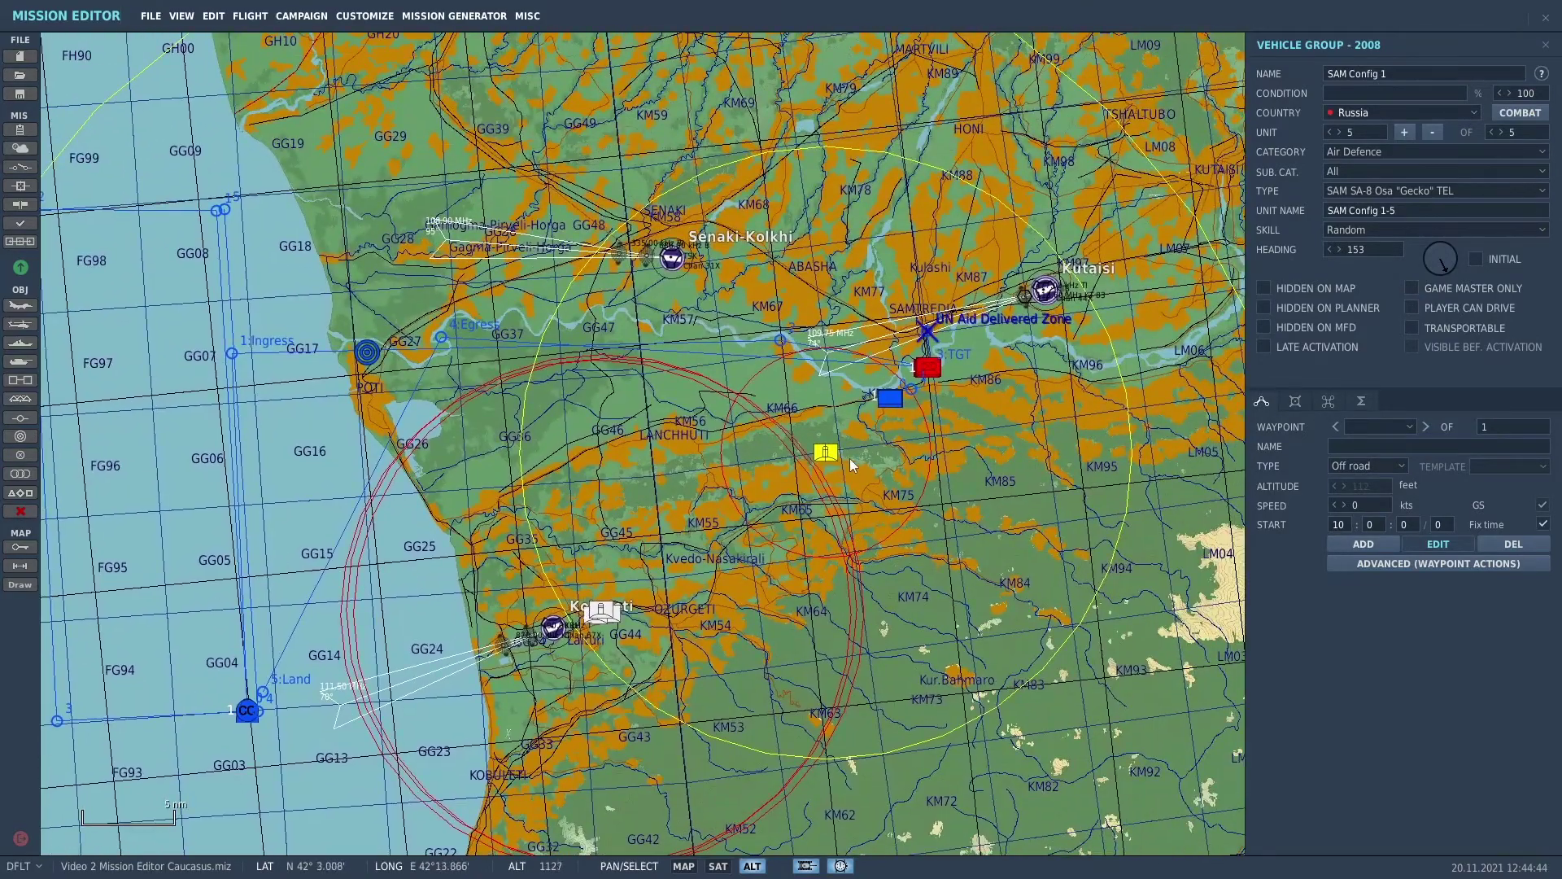
drag(826, 452, 972, 352)
Step: Place unit 5 inside the river bend northeast of the red group at the TGT waypoint and set its heading to 222
scroll(920, 474, up, 2)
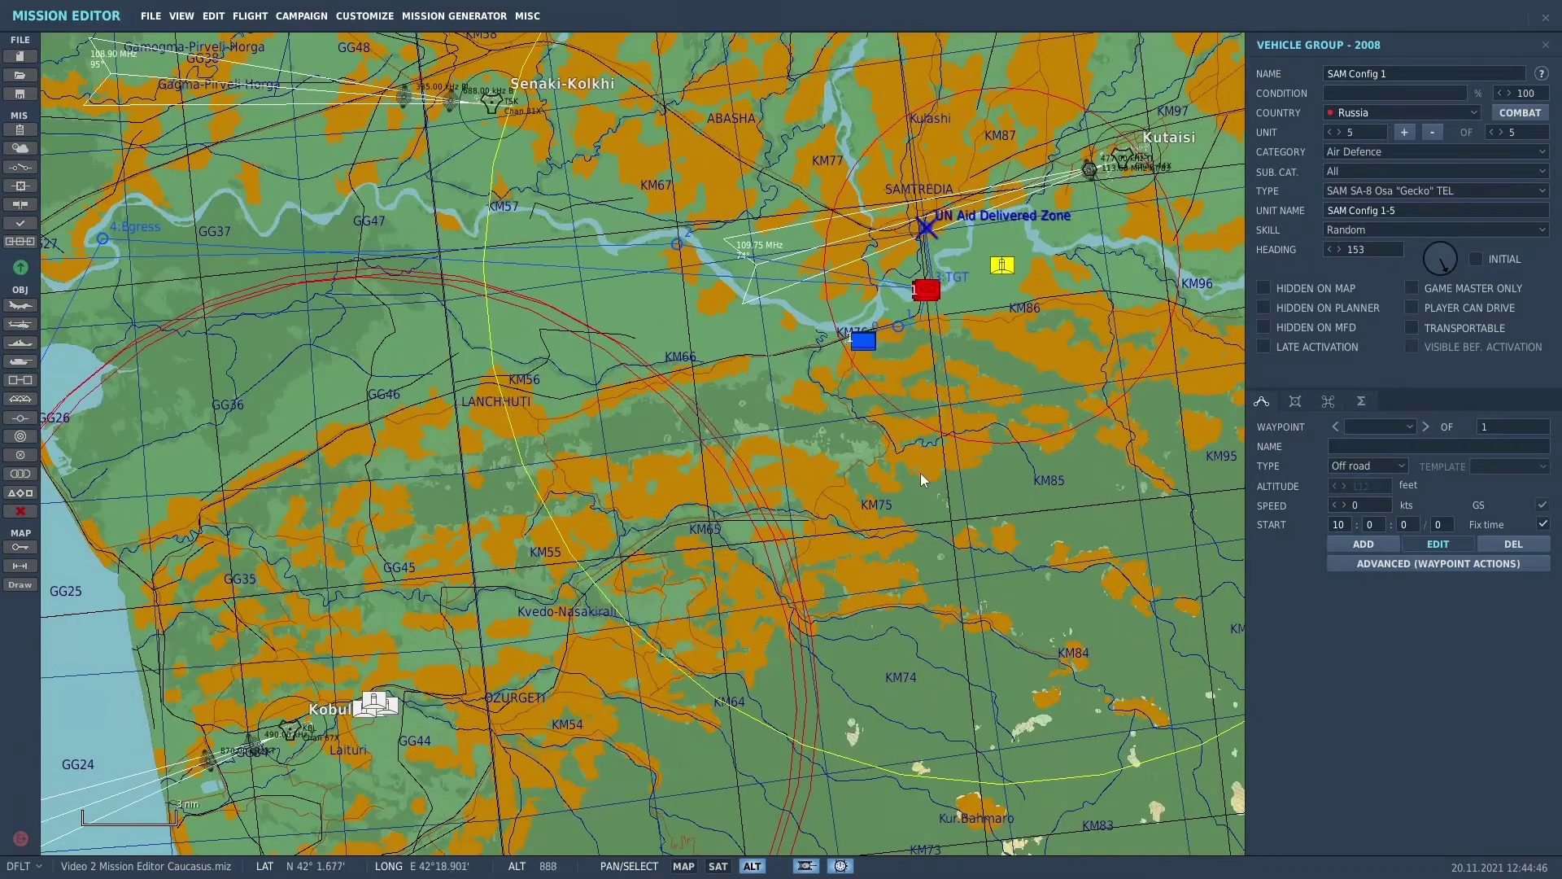
right_drag(954, 319, 935, 587)
scroll(935, 551, up, 1)
scroll(935, 550, up, 1)
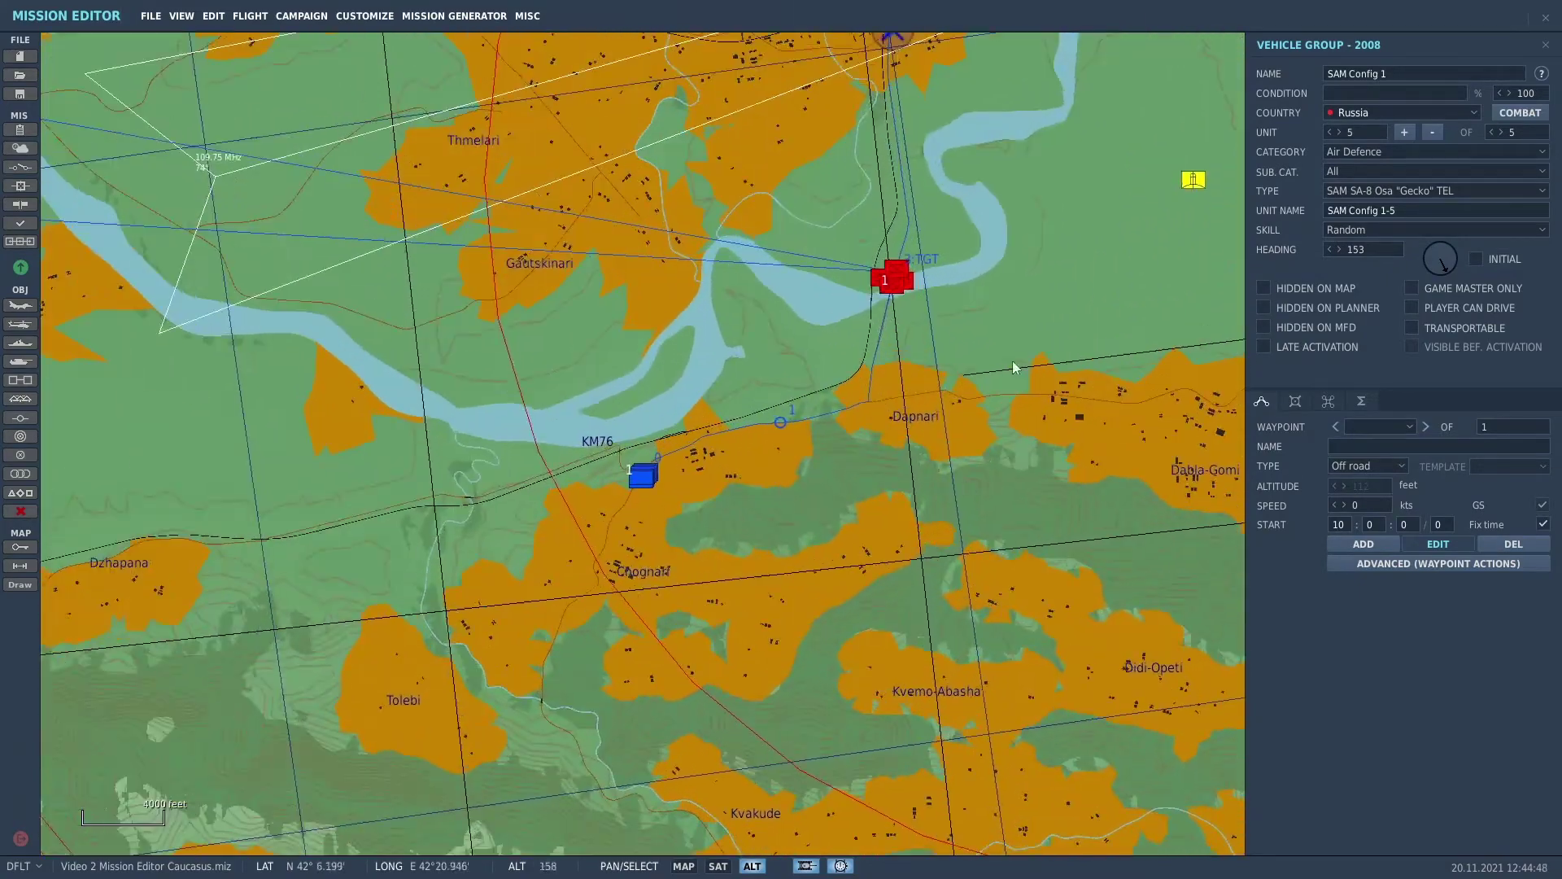
right_drag(1072, 276, 996, 466)
drag(1132, 368, 865, 416)
scroll(870, 498, up, 3)
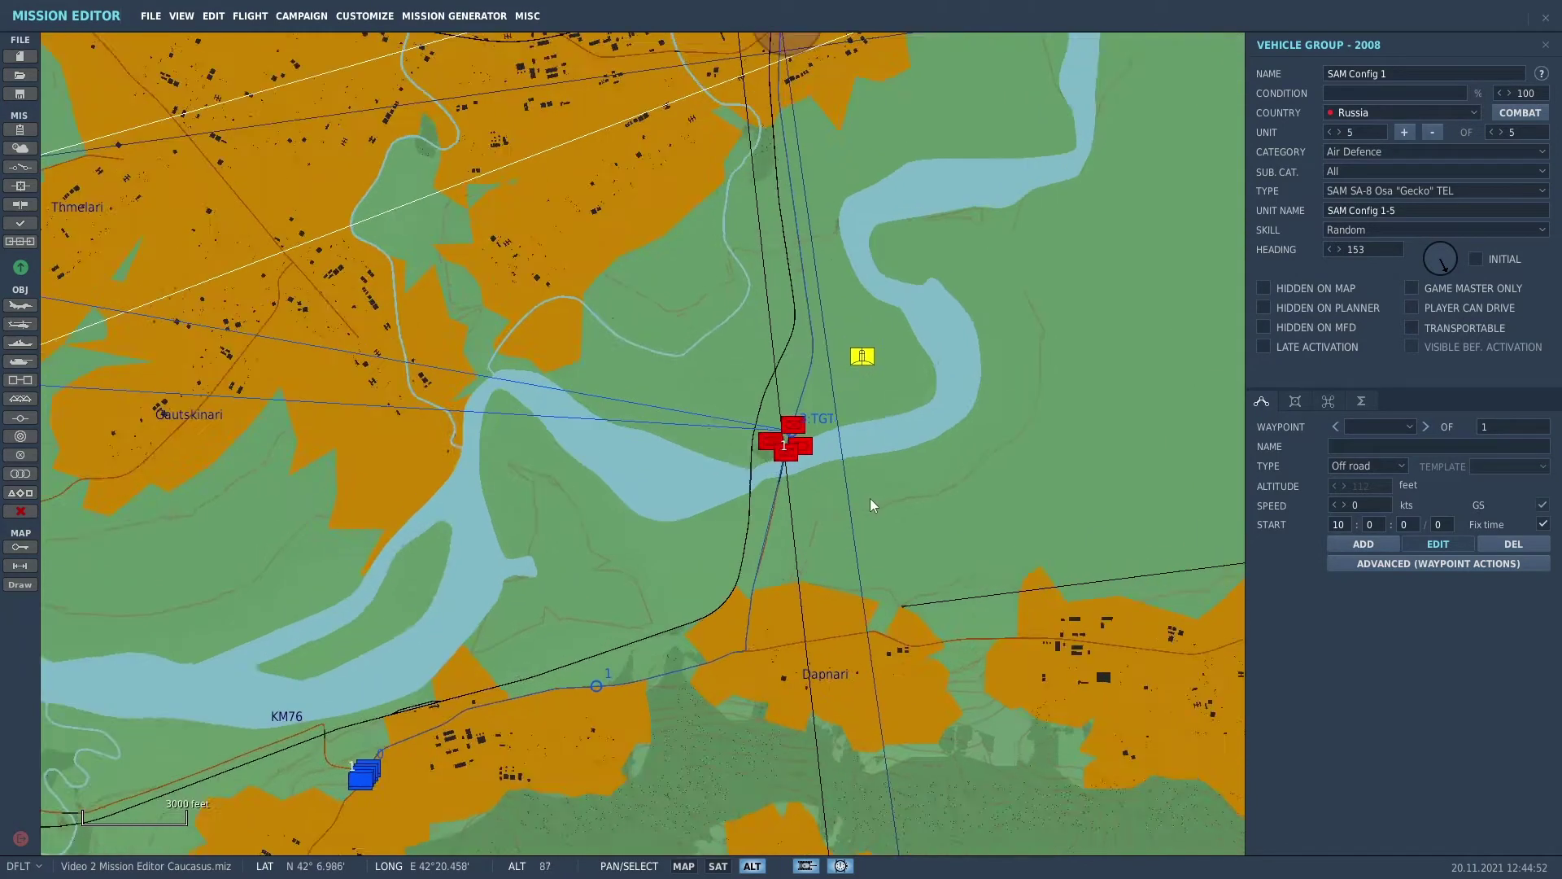
drag(858, 261, 879, 236)
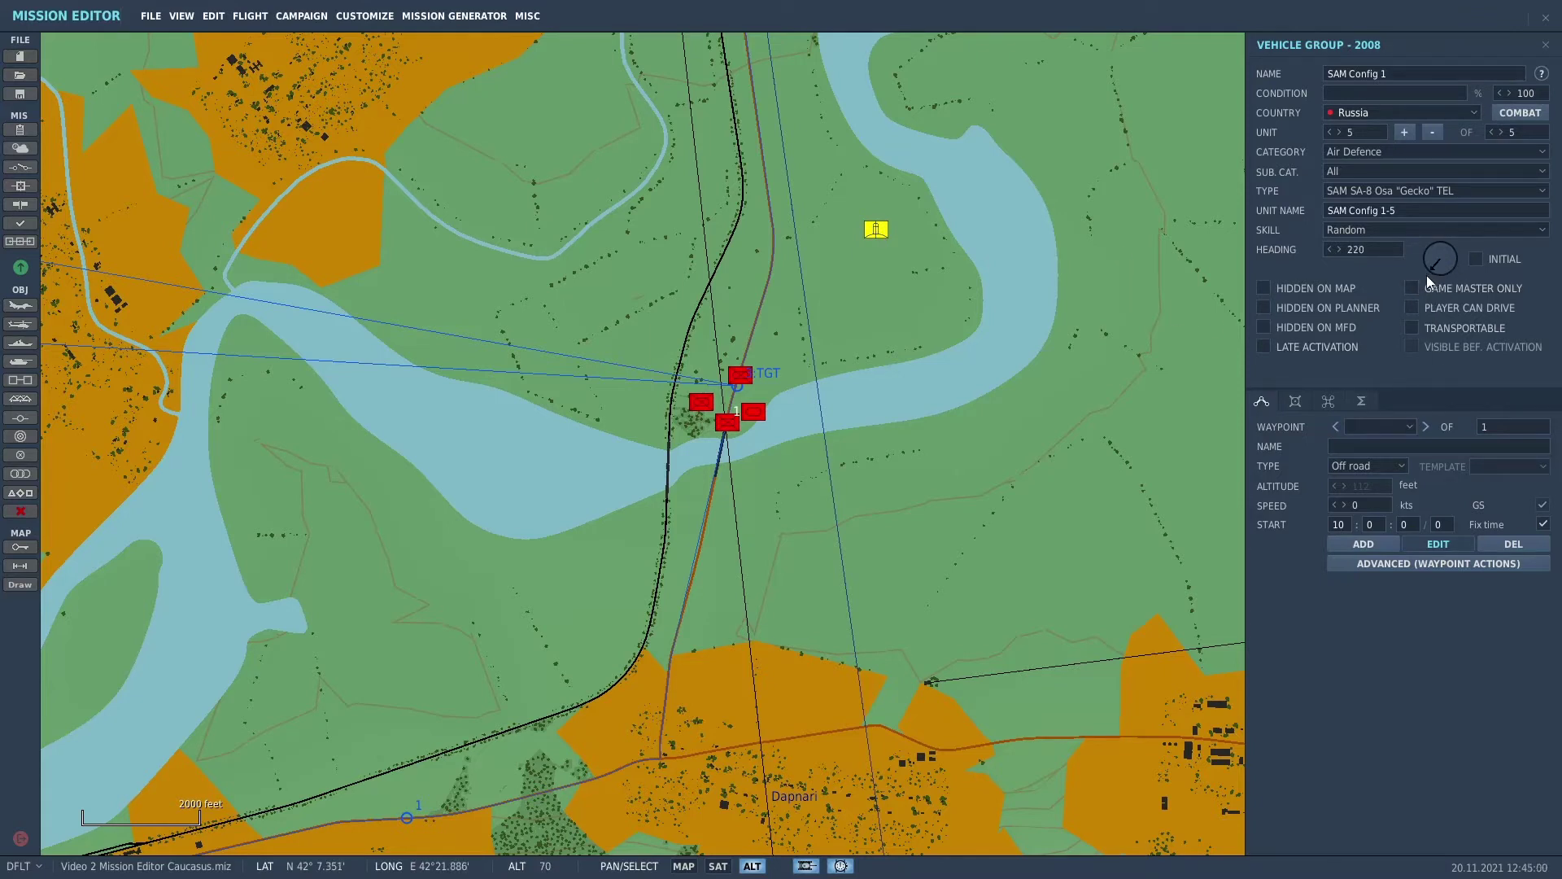
Step: Start a new Russian vehicle group and name it SAM Config 2
scroll(862, 488, down, 2)
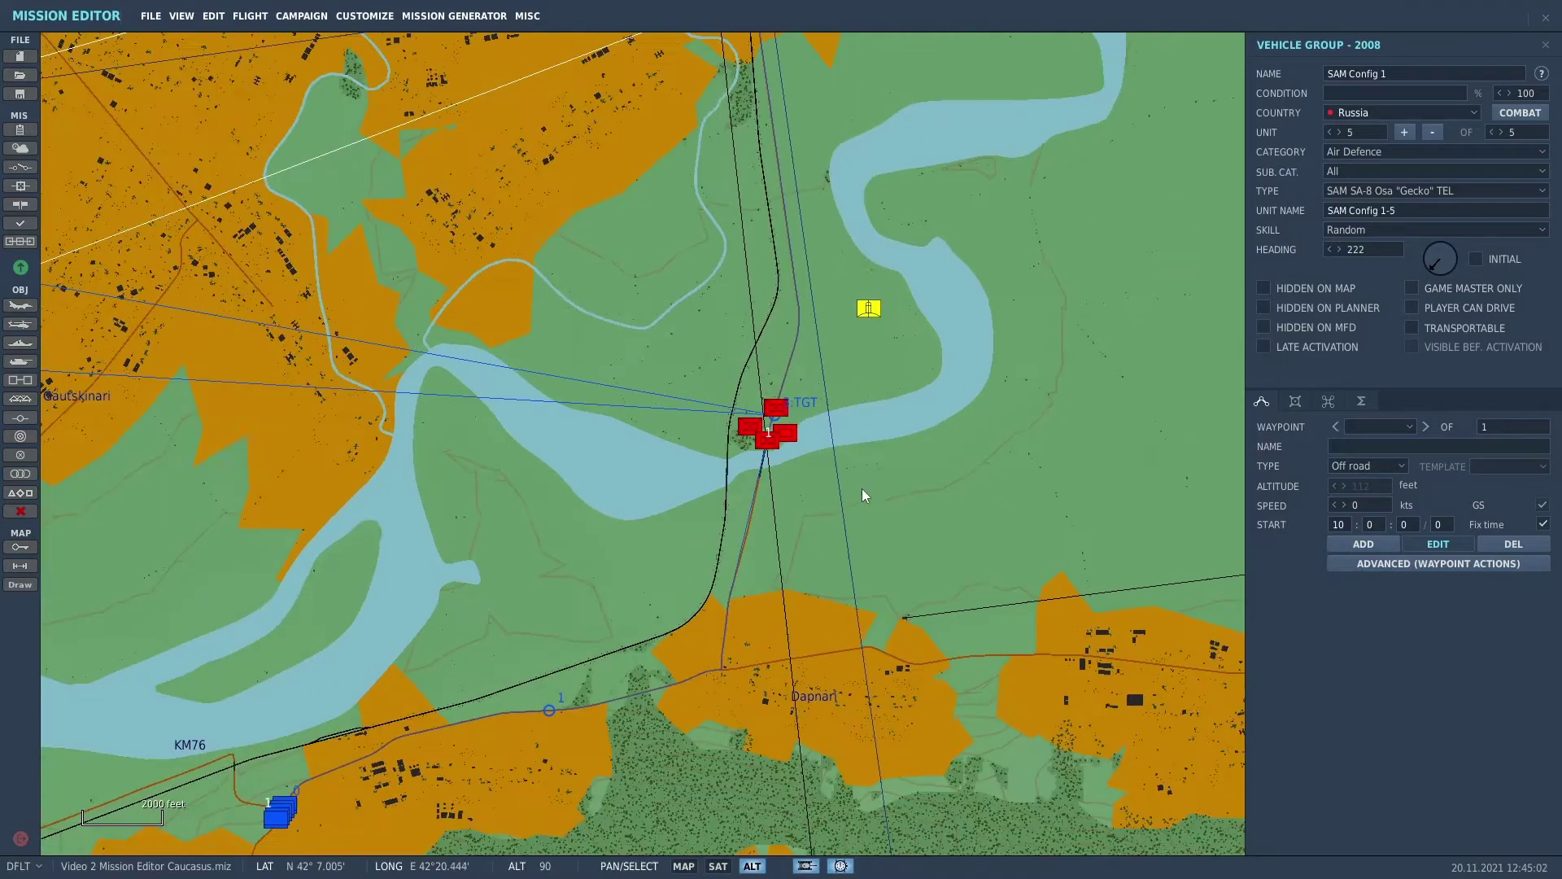
scroll(927, 618, down, 2)
scroll(920, 625, down, 1)
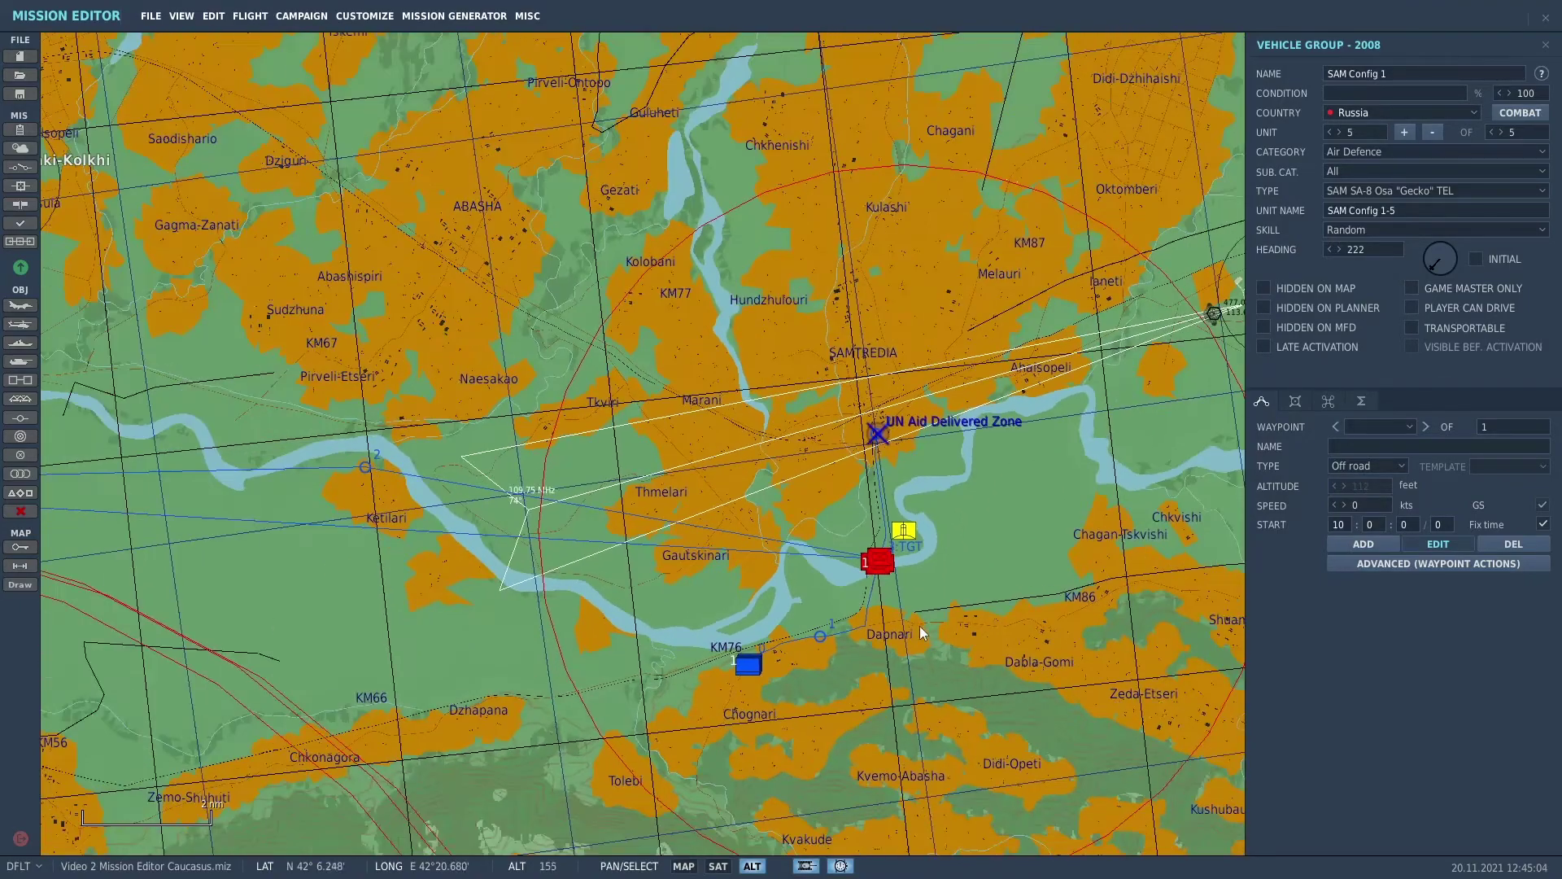
scroll(1073, 653, down, 1)
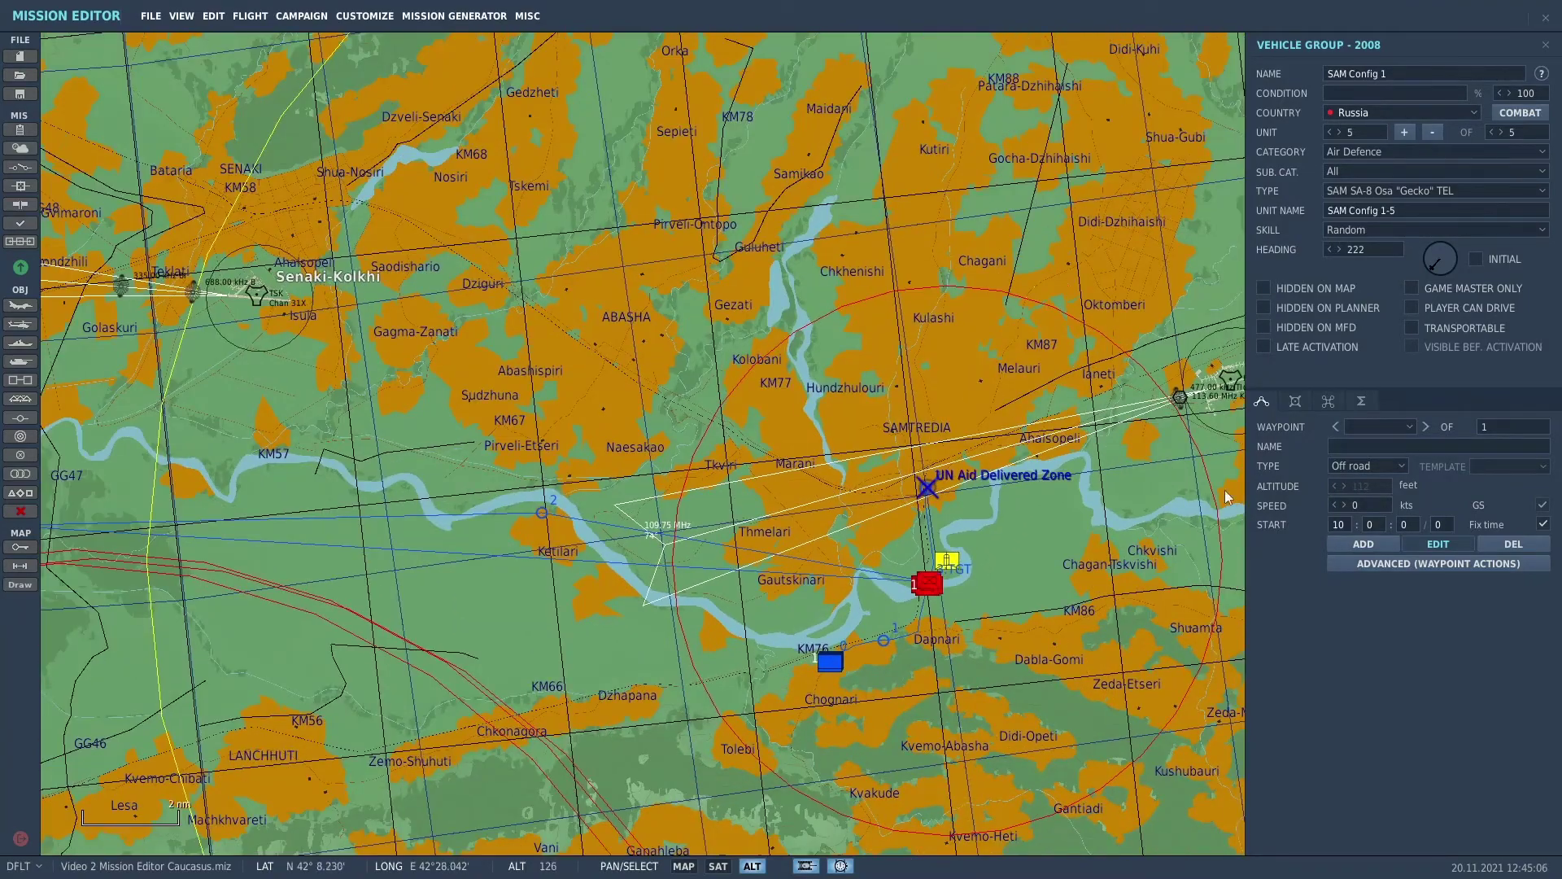
scroll(1107, 603, down, 1)
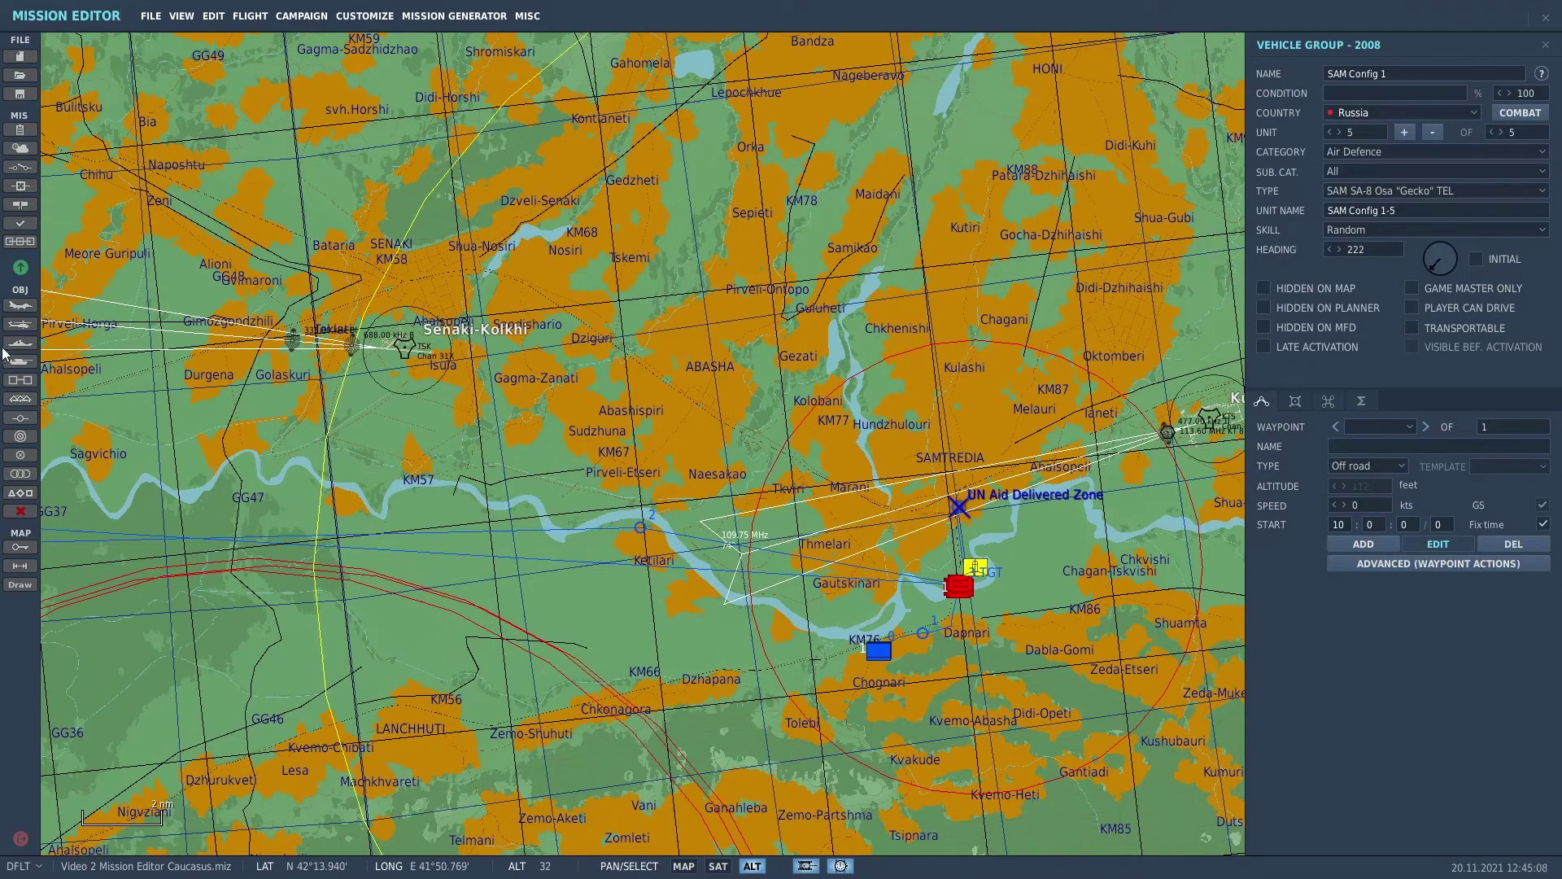
click(27, 324)
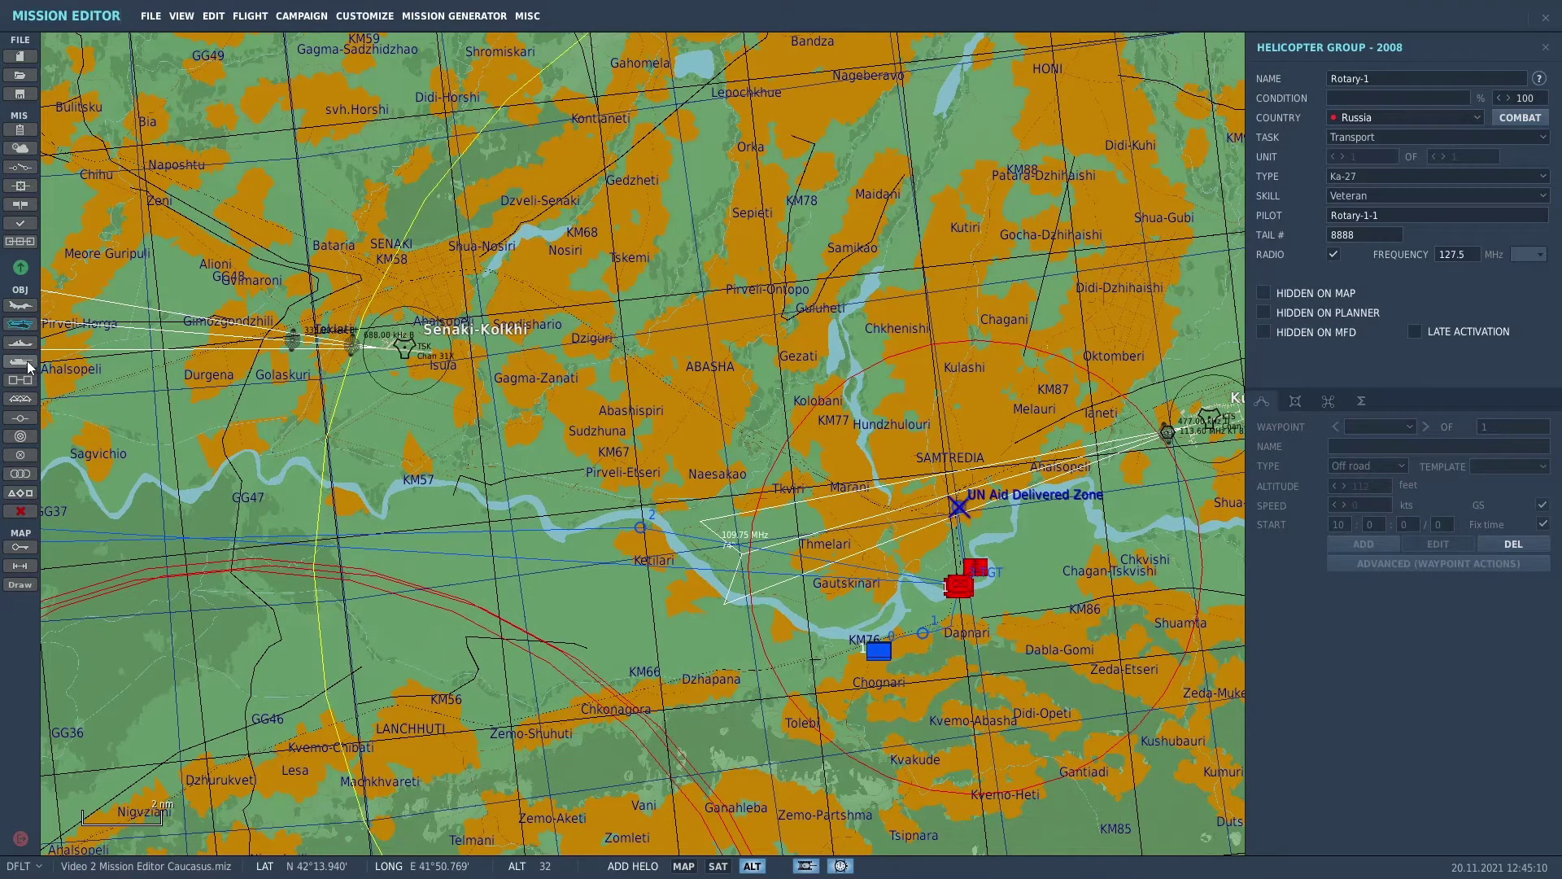
click(27, 362)
right_drag(882, 664, 997, 438)
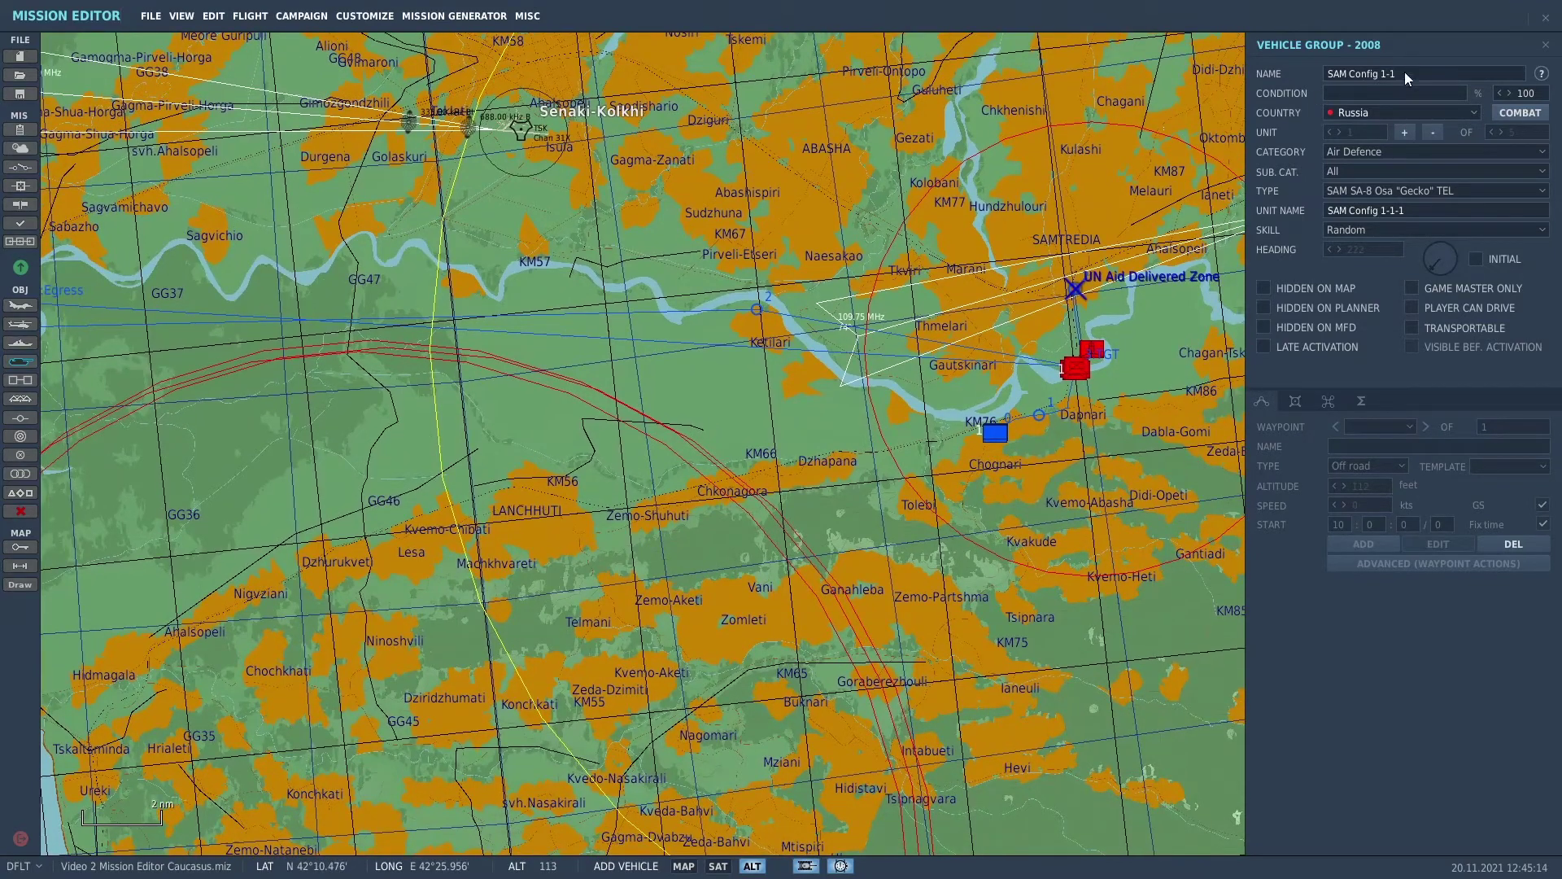
key(BackSpace)
key(BackSpace)
key(BackSpace)
Step: Place the SAM SA-8 Osa "Gecko" TEL of SAM Config 2 on the grass between the runways of Senaki-Kolkhi airfield
right_drag(854, 631, 1001, 623)
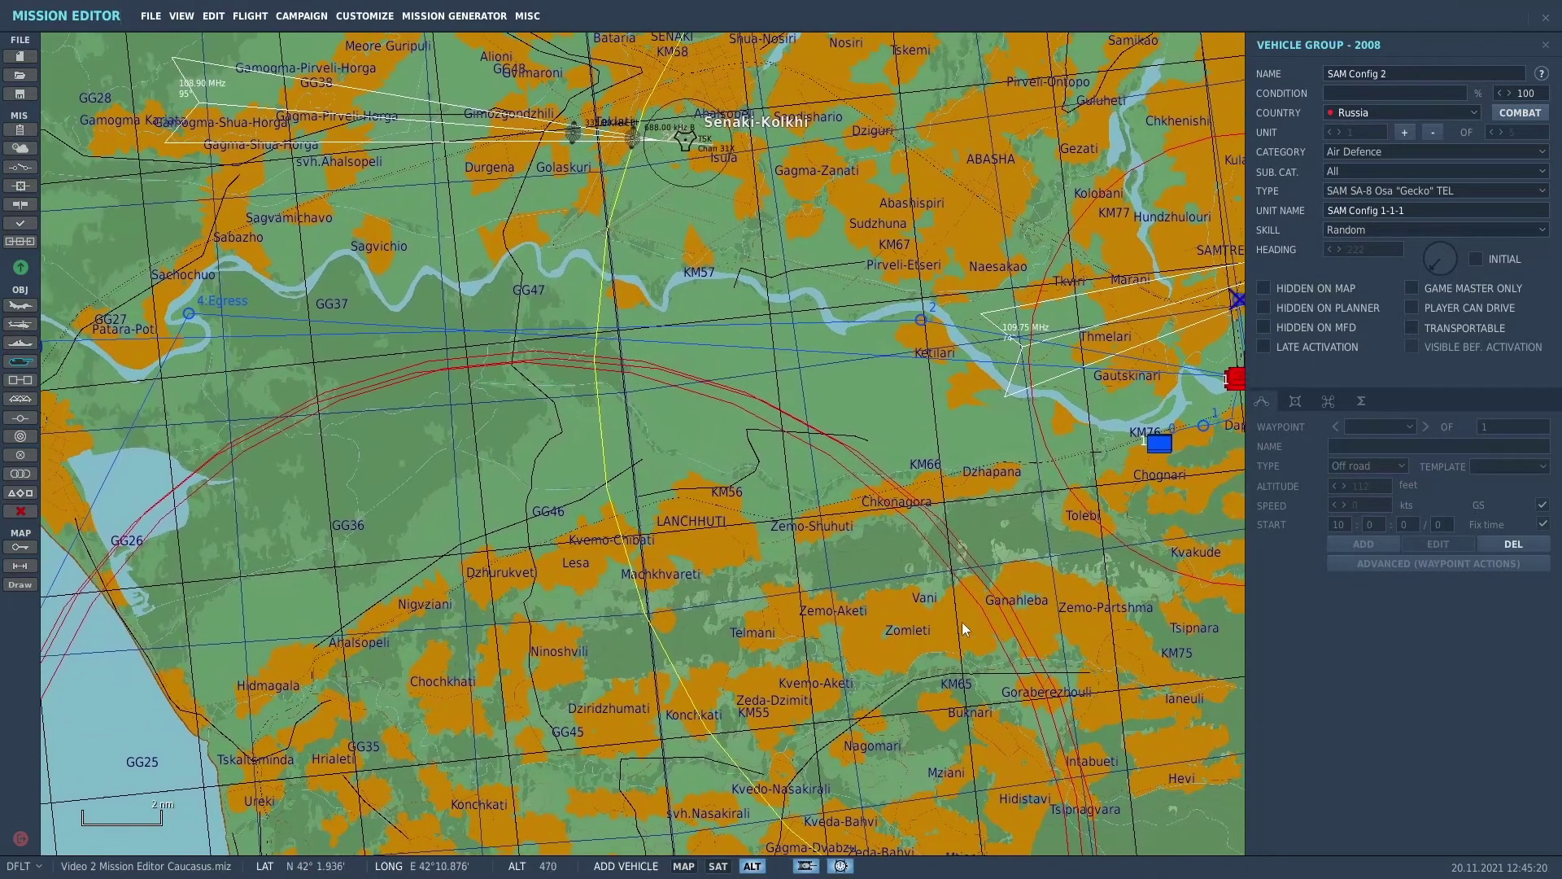
scroll(962, 622, down, 3)
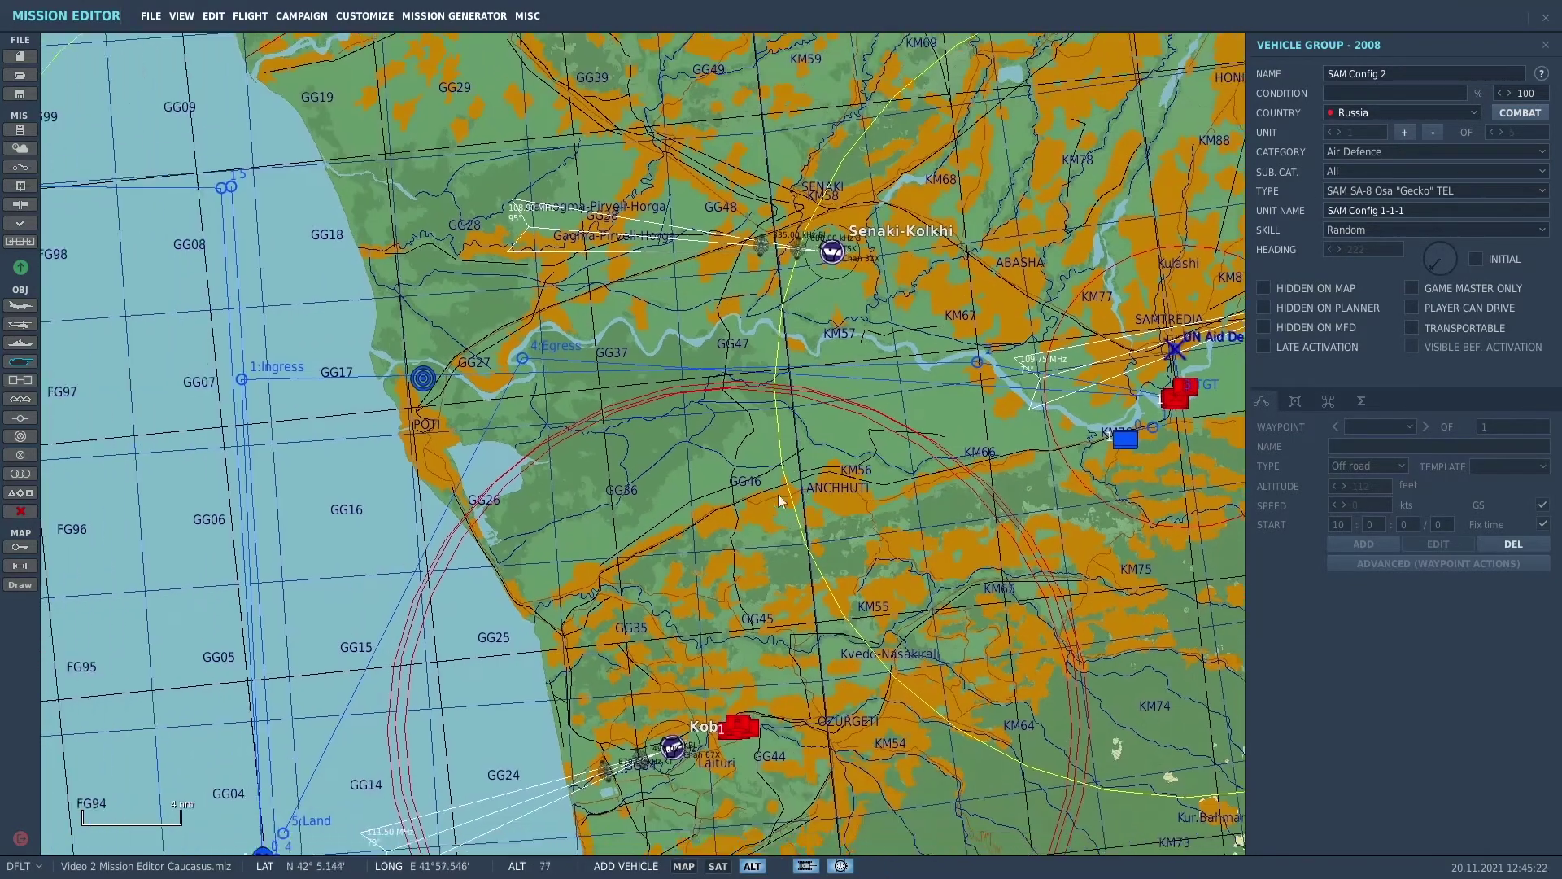
right_drag(778, 500, 854, 496)
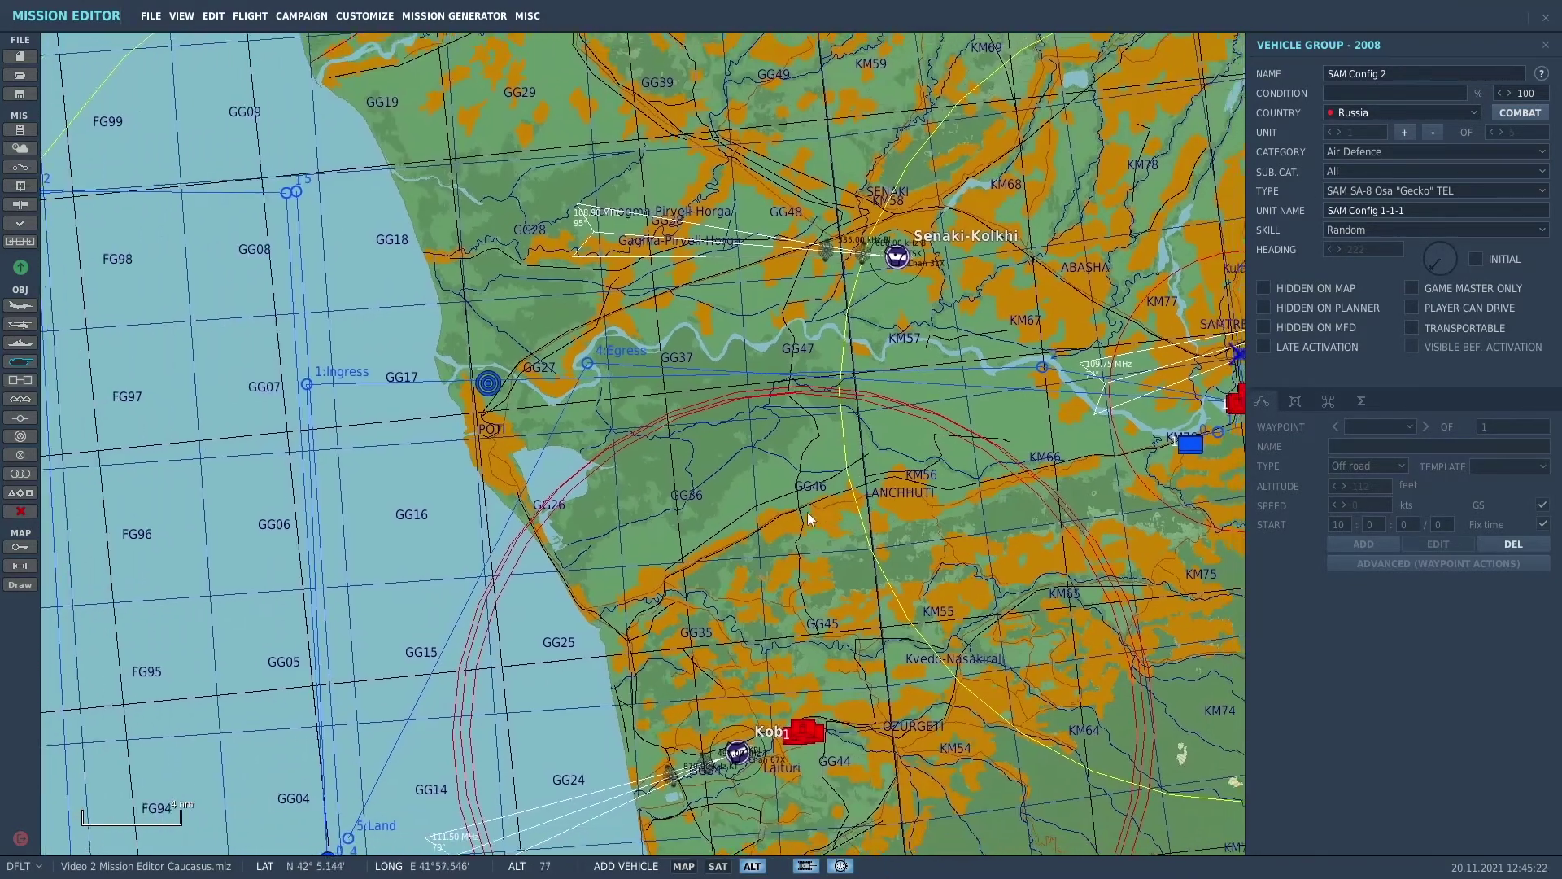
scroll(847, 315, up, 3)
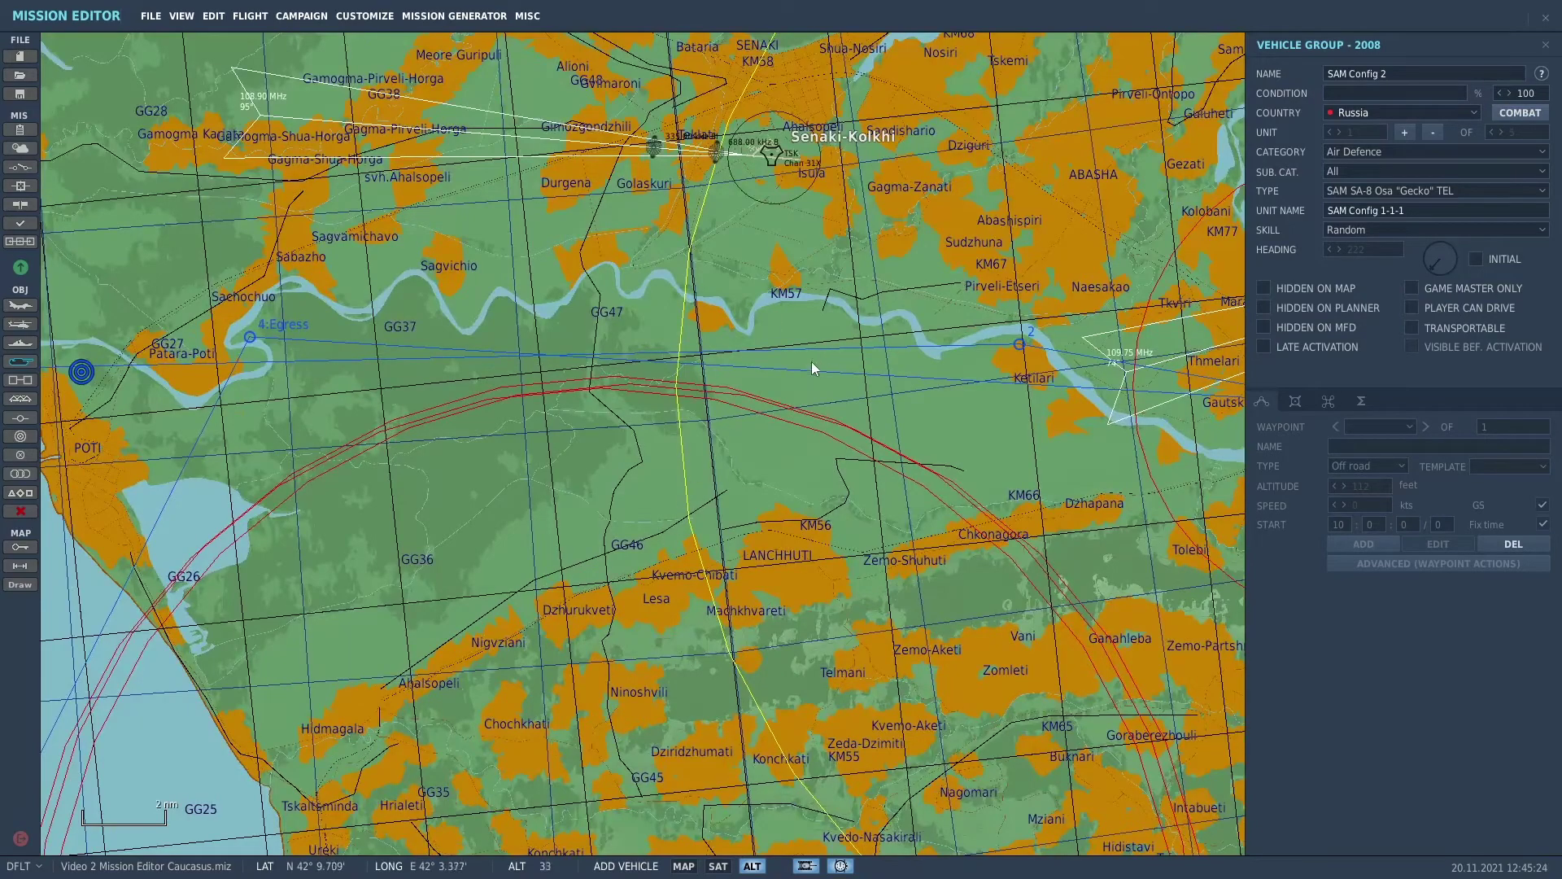
right_drag(825, 355, 838, 642)
scroll(825, 498, up, 1)
scroll(825, 499, up, 2)
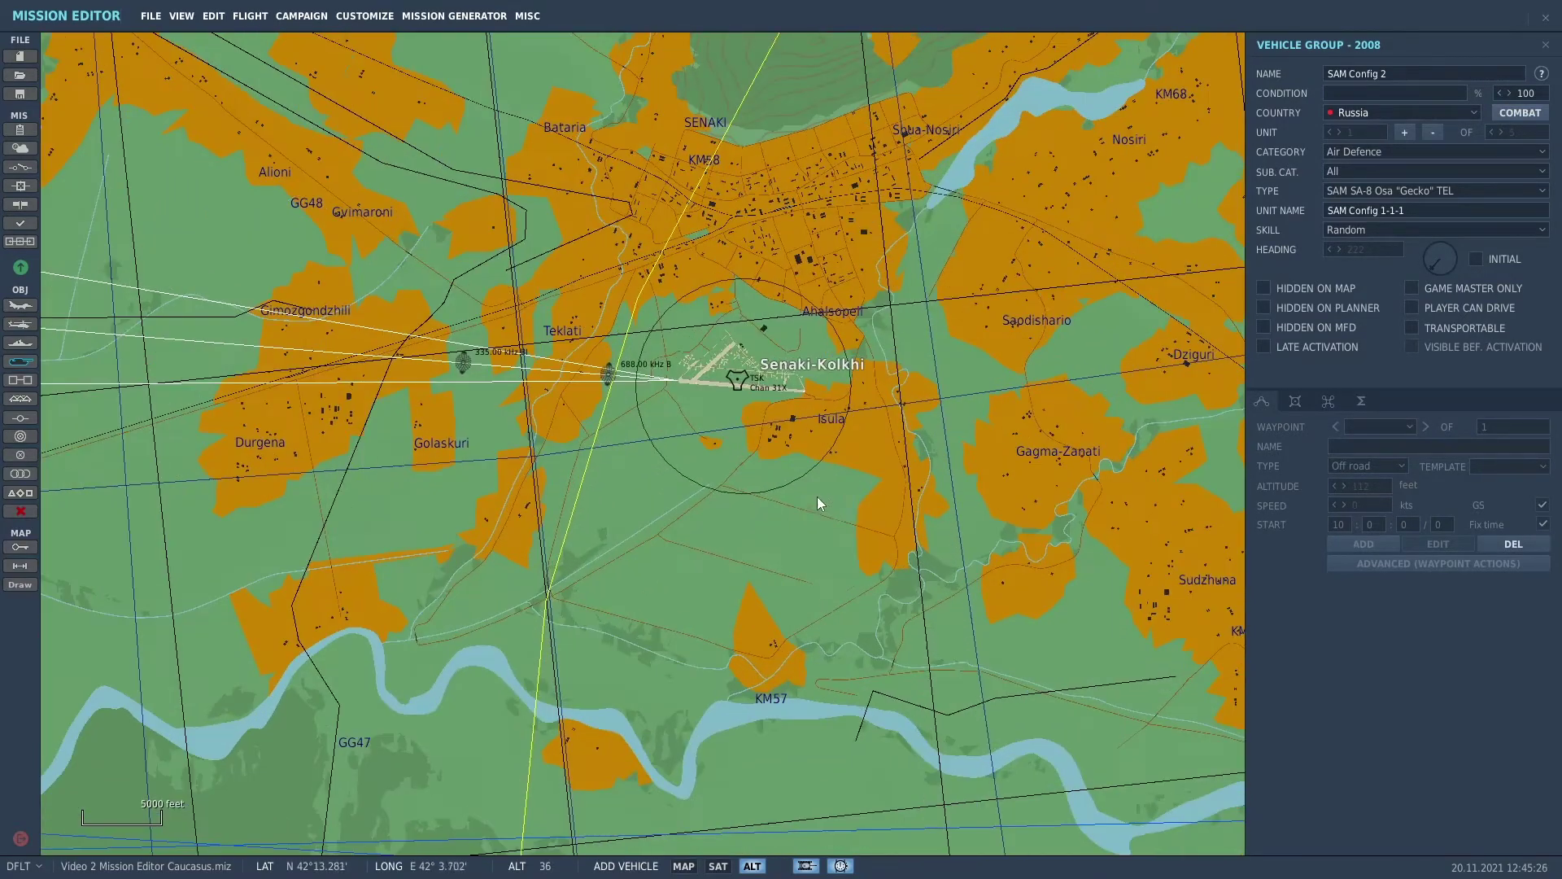
scroll(749, 458, up, 2)
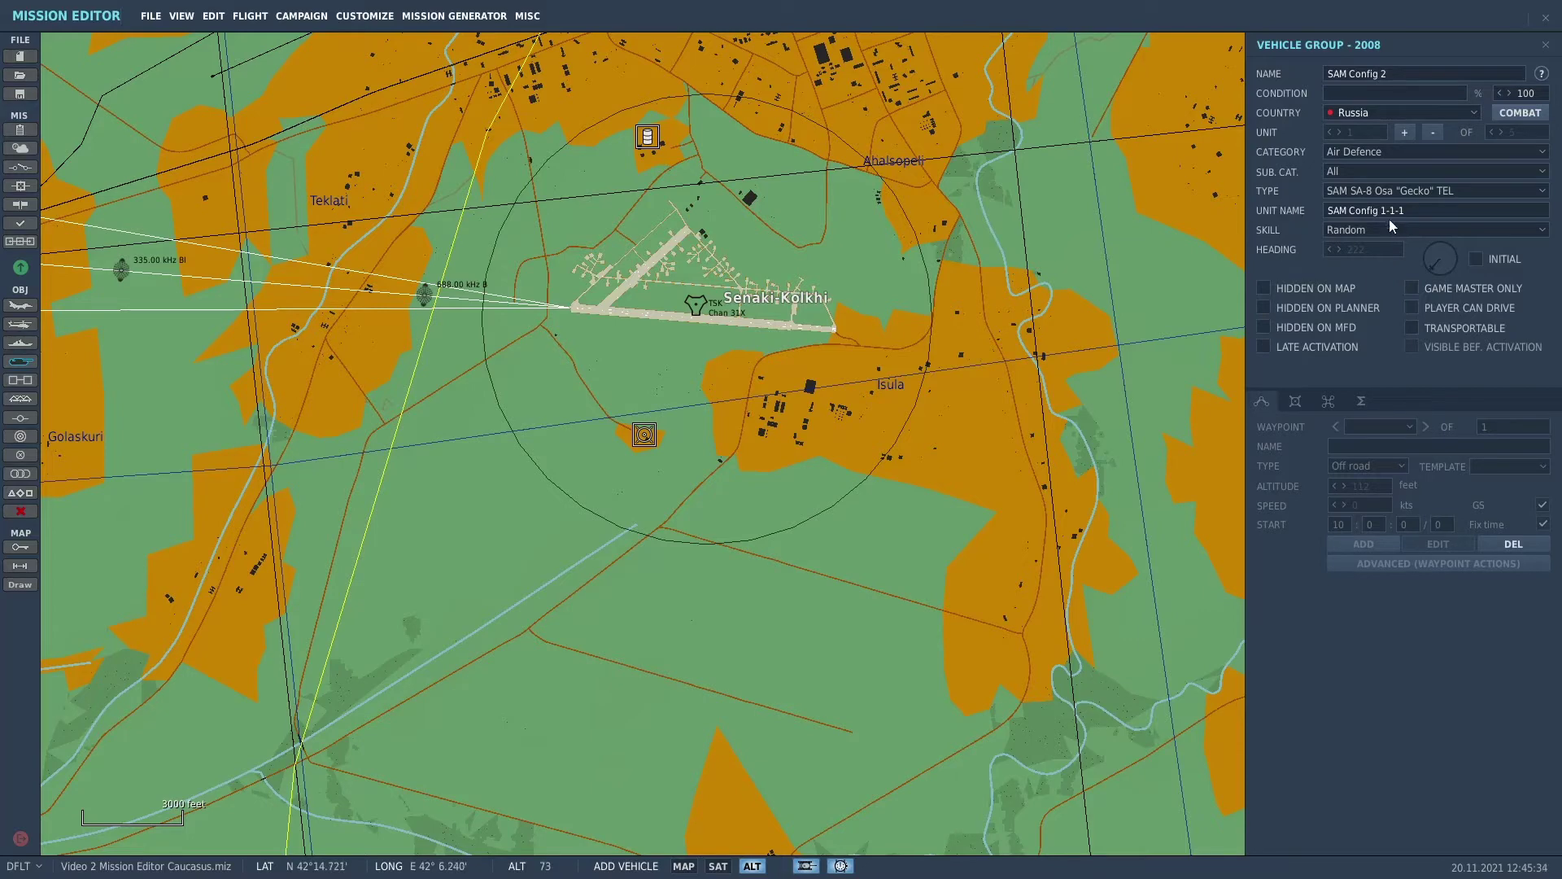
scroll(724, 373, up, 2)
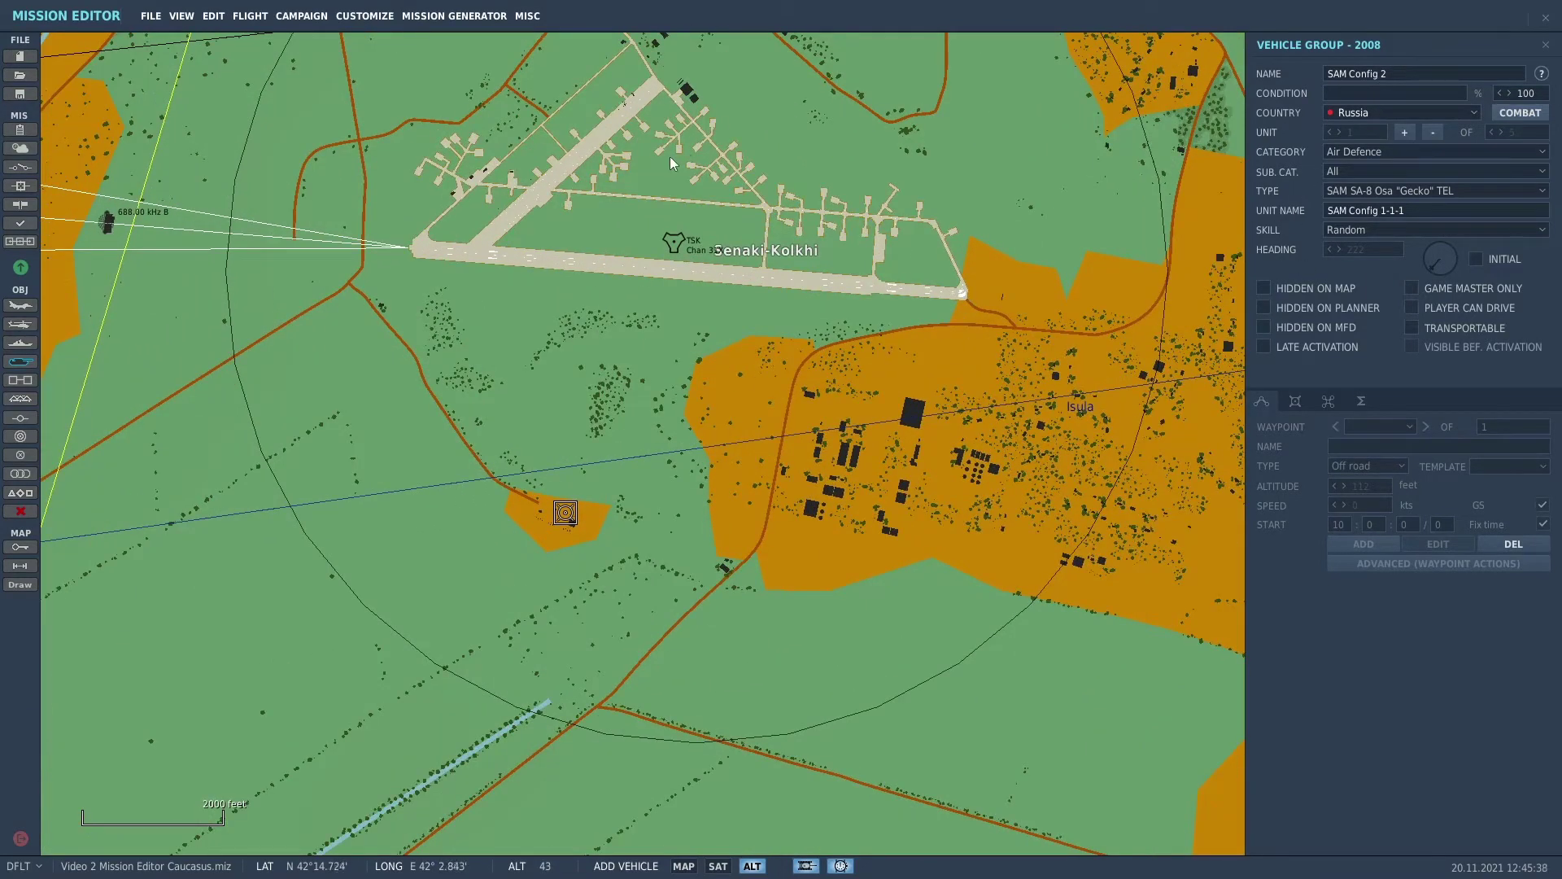
click(588, 222)
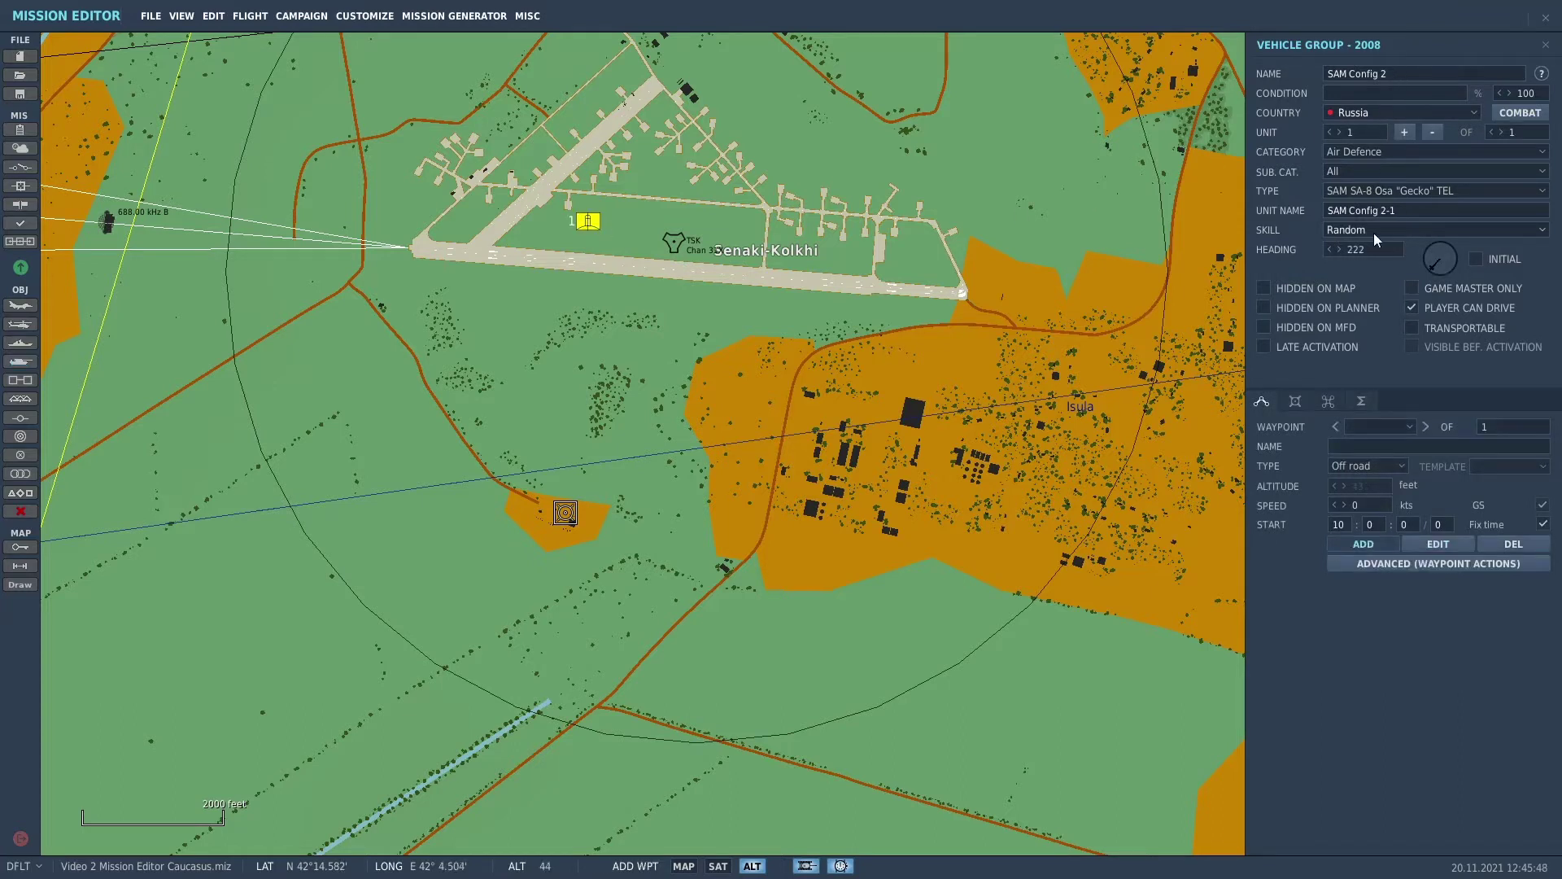
Step: Set the heading of SAM Config 2's first unit to 193 and increase the group to three units
click(1432, 275)
scroll(1023, 518, down, 1)
scroll(1023, 517, down, 4)
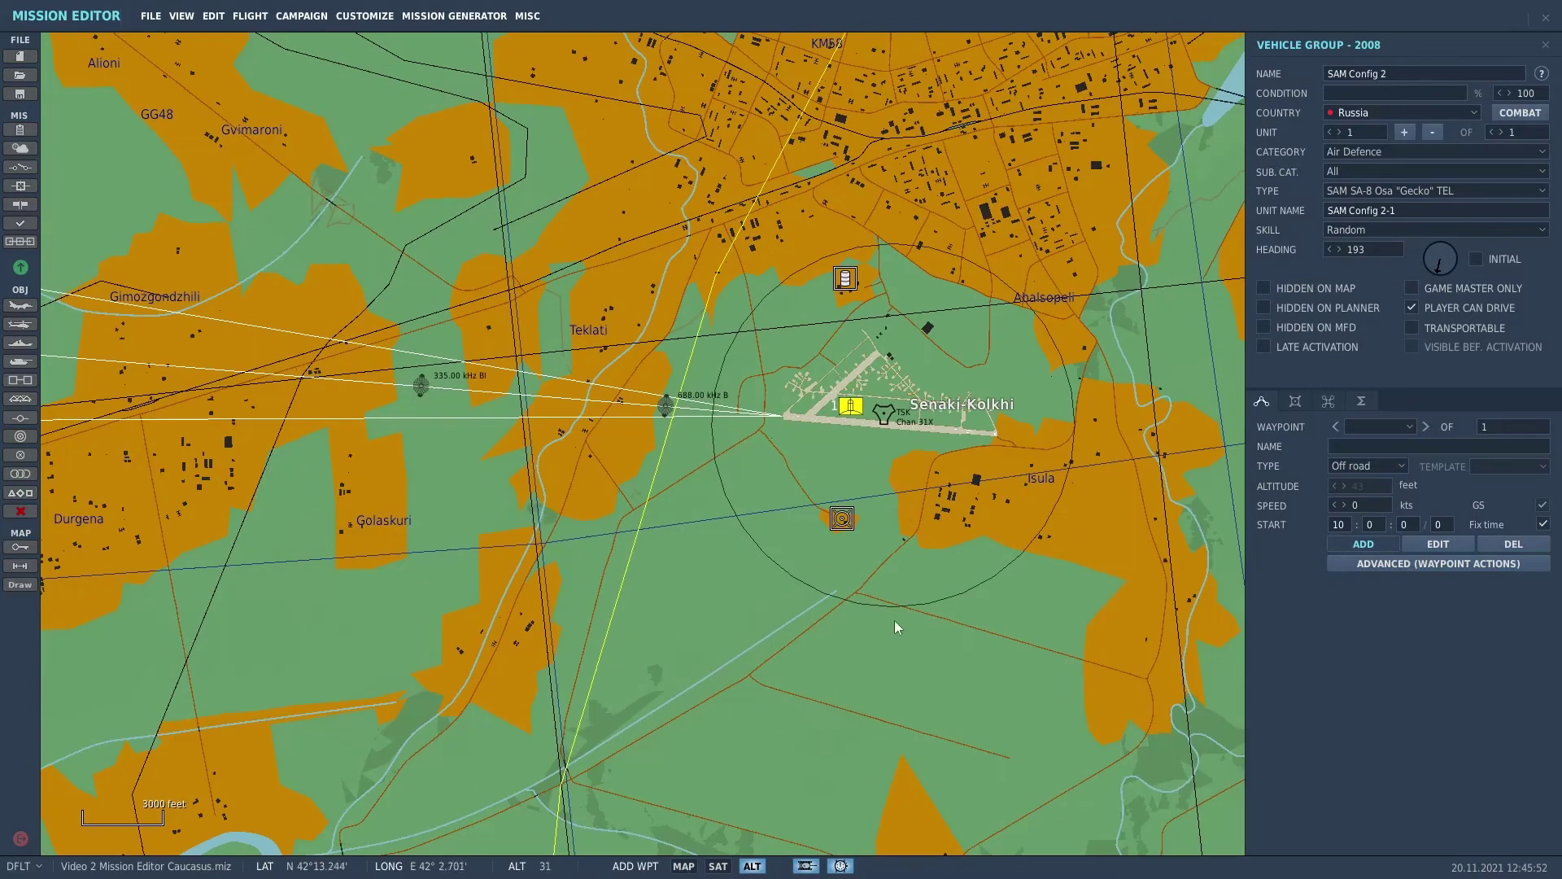
right_drag(895, 620, 981, 245)
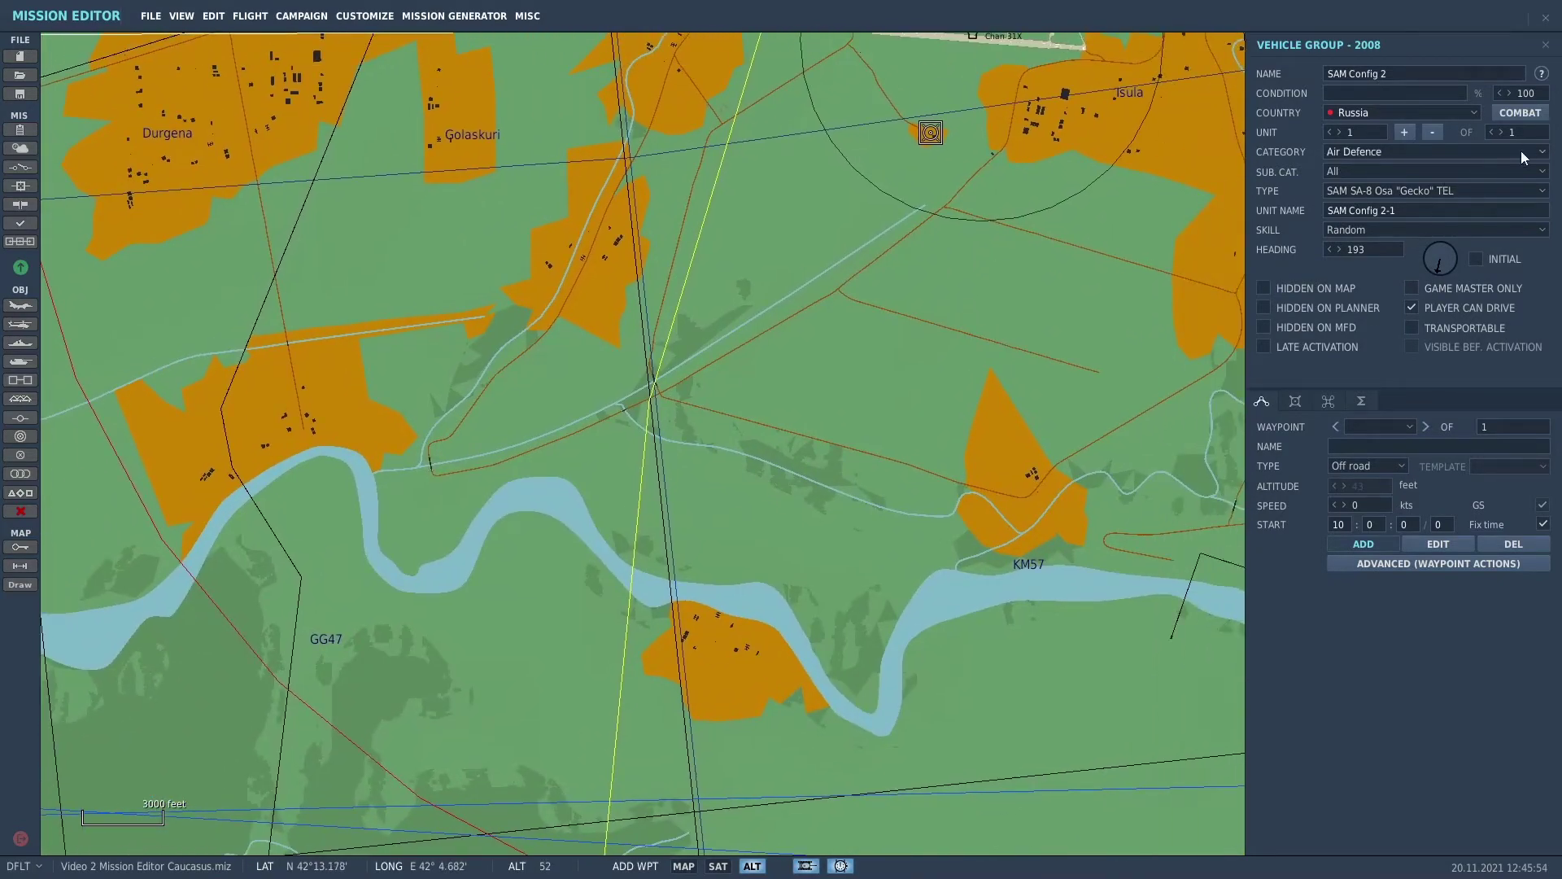
click(1501, 131)
click(1503, 130)
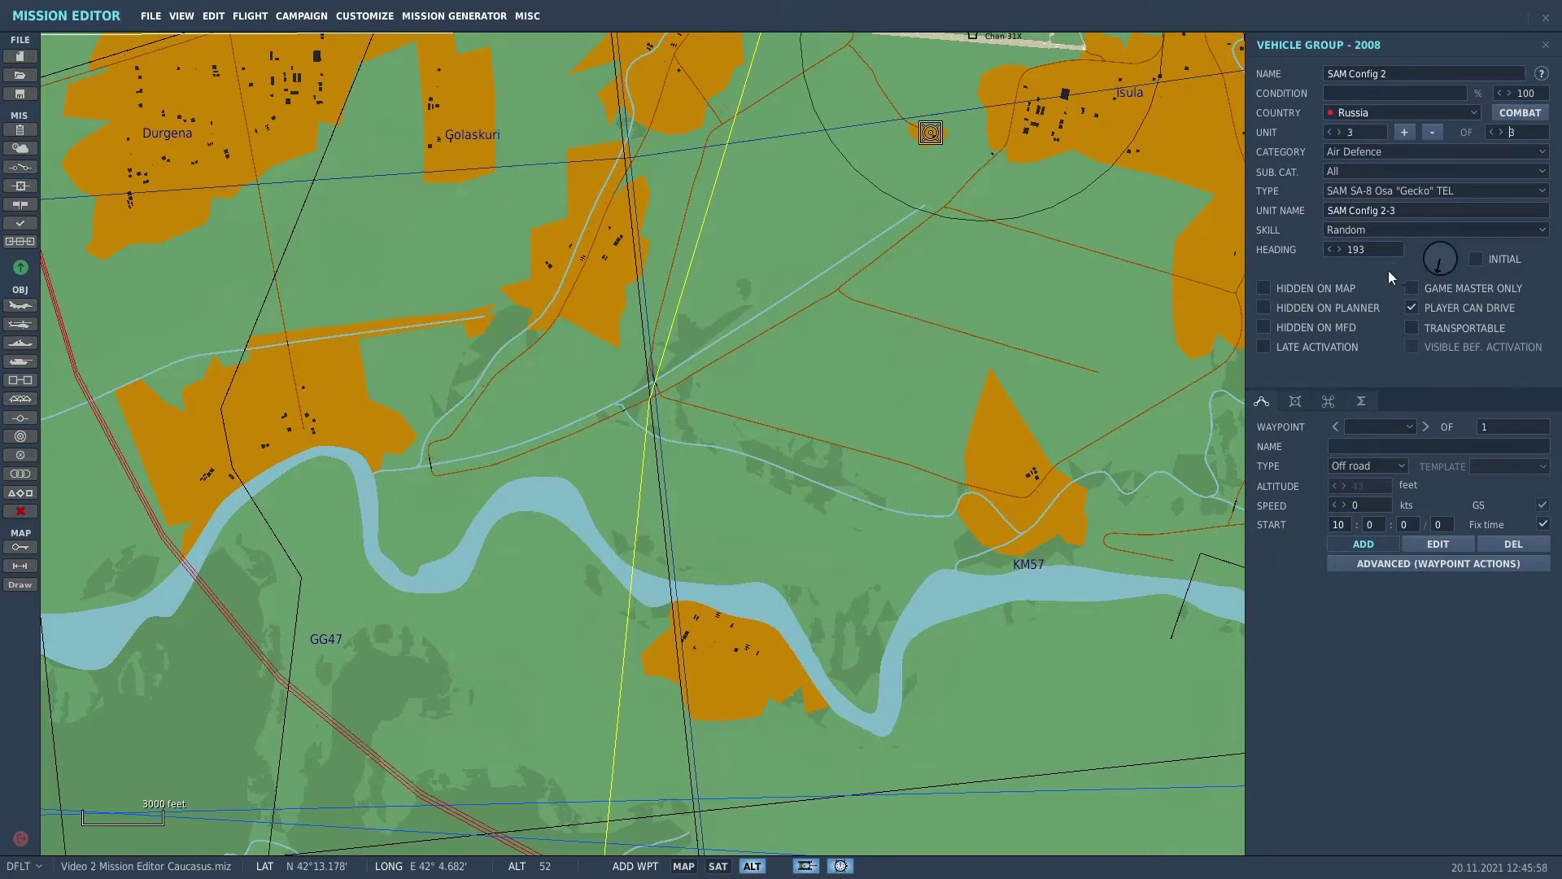
right_drag(809, 291, 843, 571)
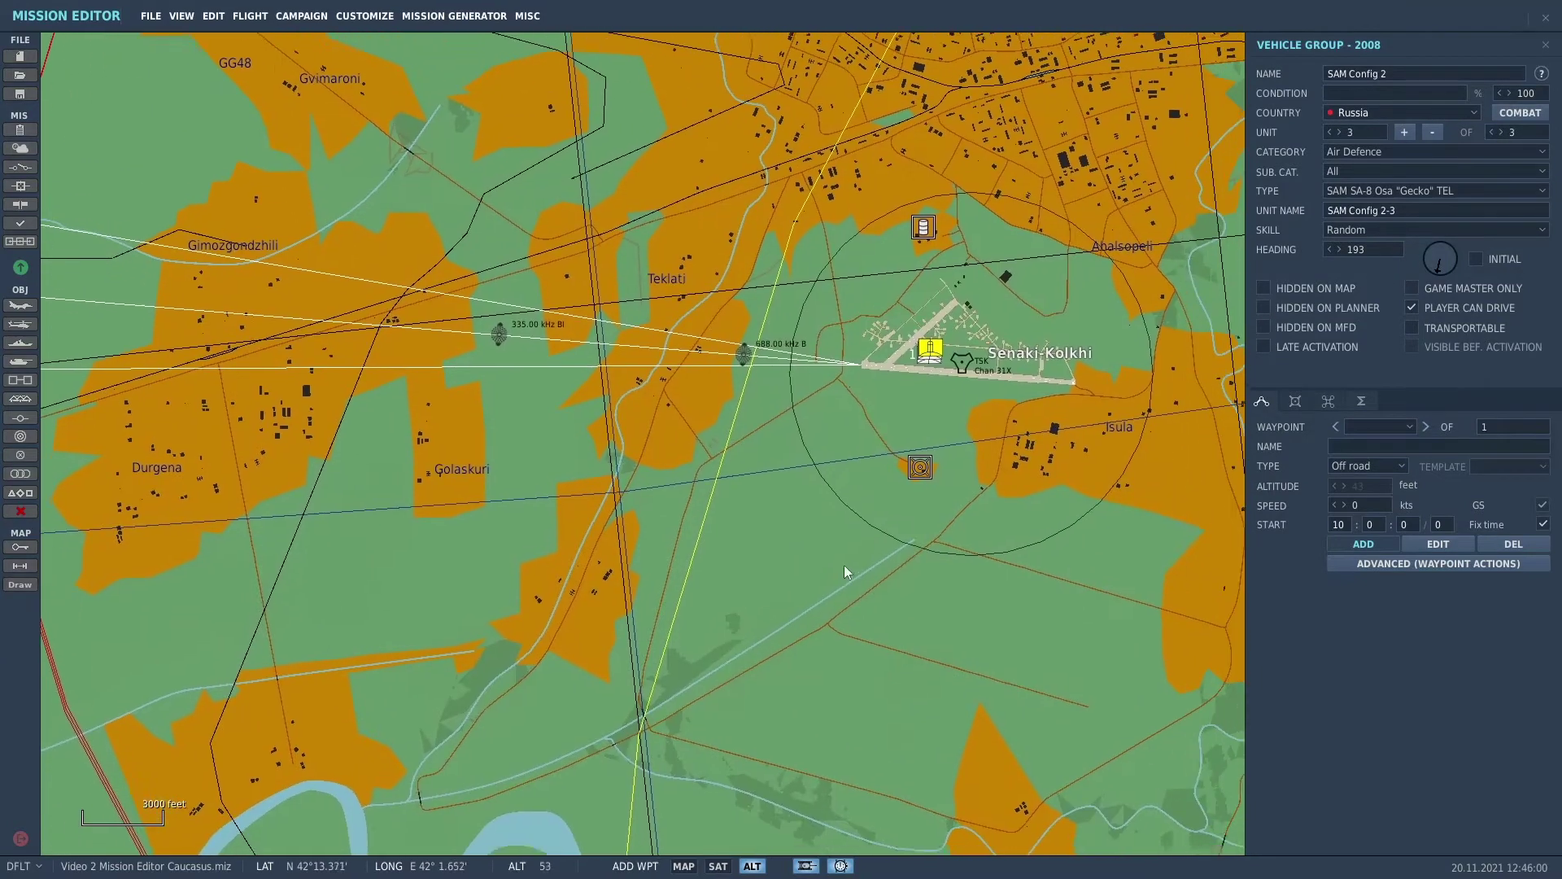
scroll(864, 539, up, 4)
scroll(901, 391, up, 1)
right_drag(982, 301, 707, 692)
scroll(720, 653, up, 3)
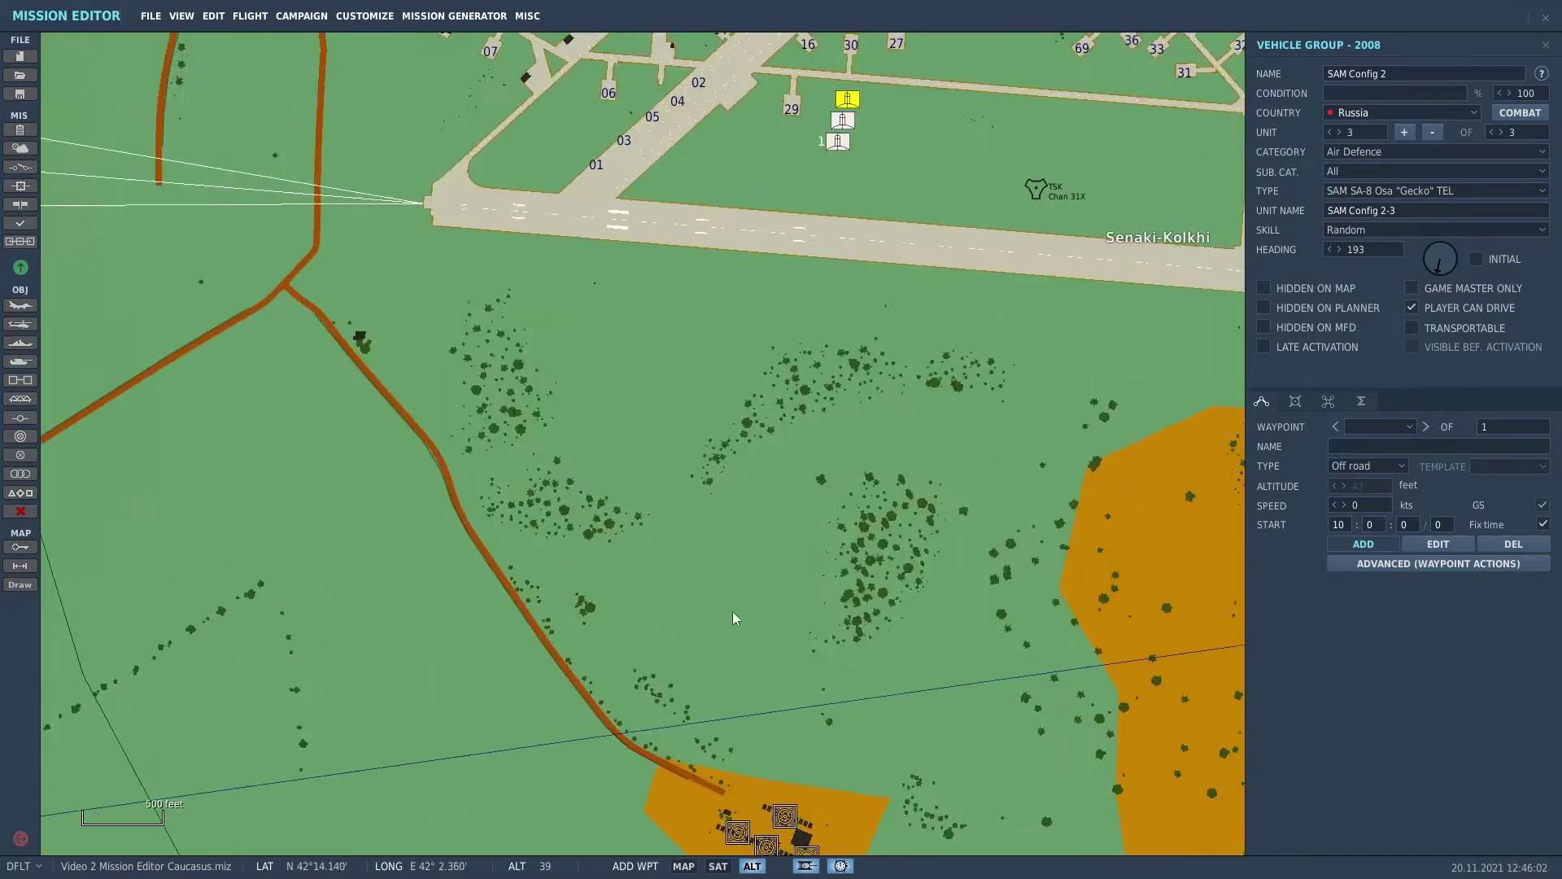
scroll(732, 618, up, 1)
right_drag(823, 530, 690, 832)
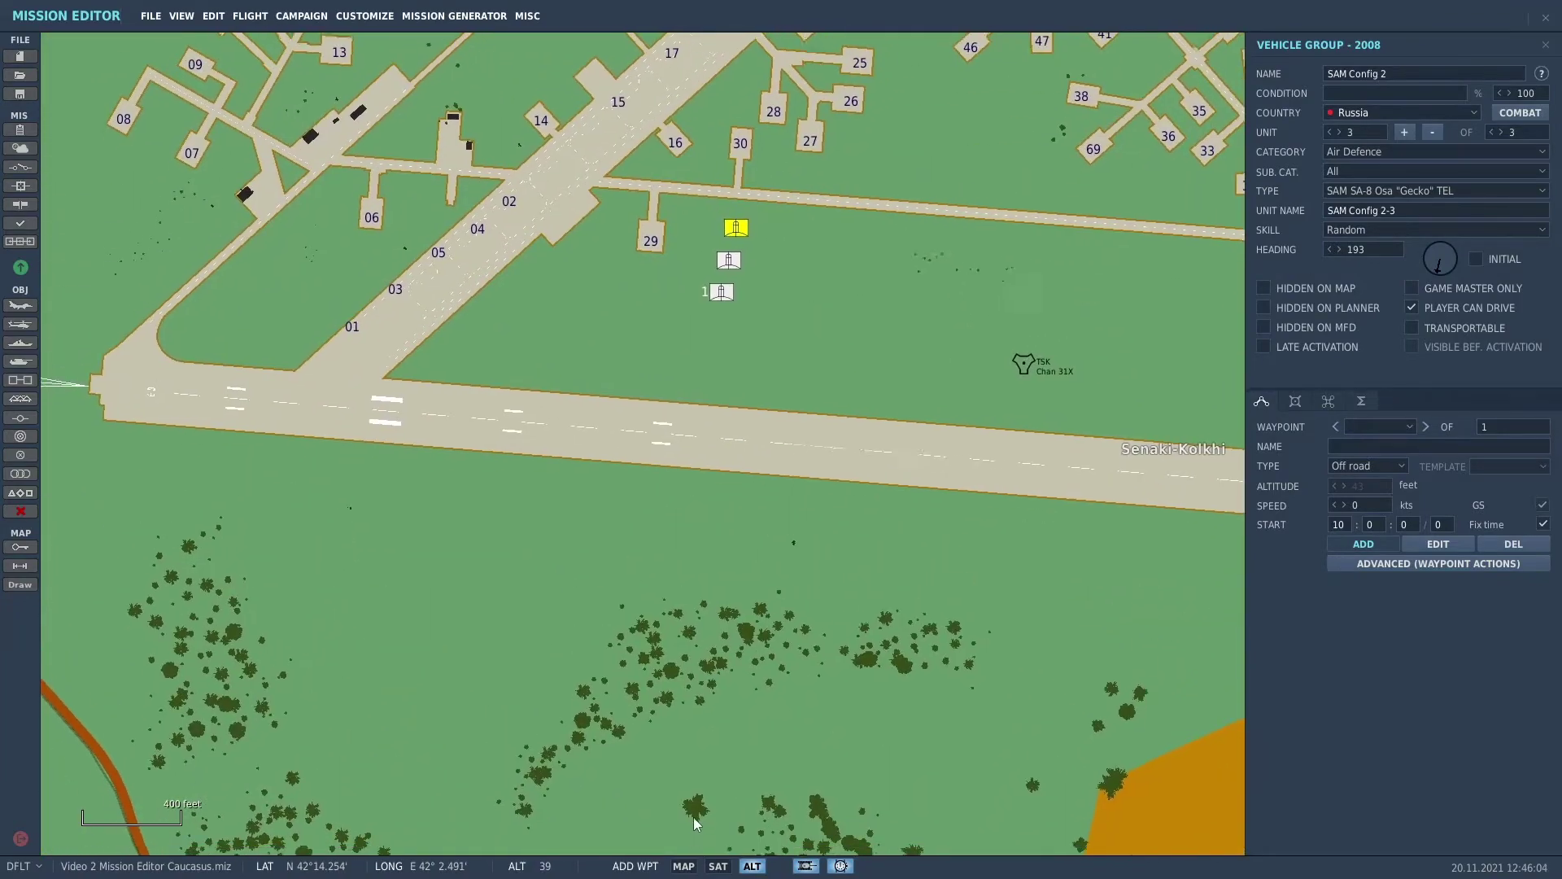
click(735, 262)
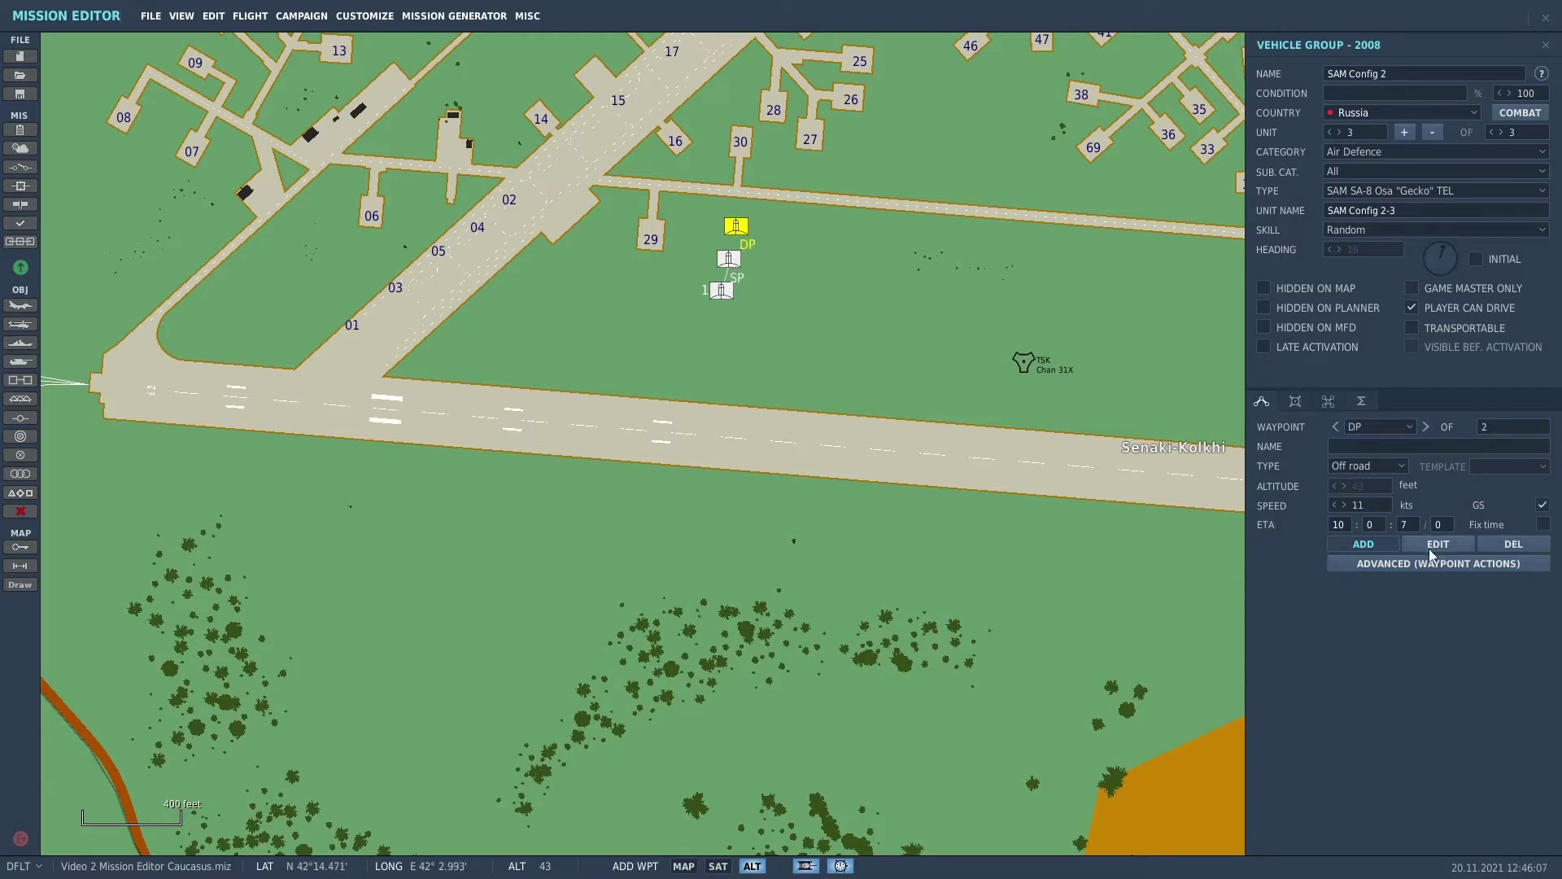
click(1495, 545)
Step: Move unit 2 of SAM Config 2 from Senaki-Kolkhi airfield to the open ground north of the river, southwest of Pirveli-Etseri
click(1438, 543)
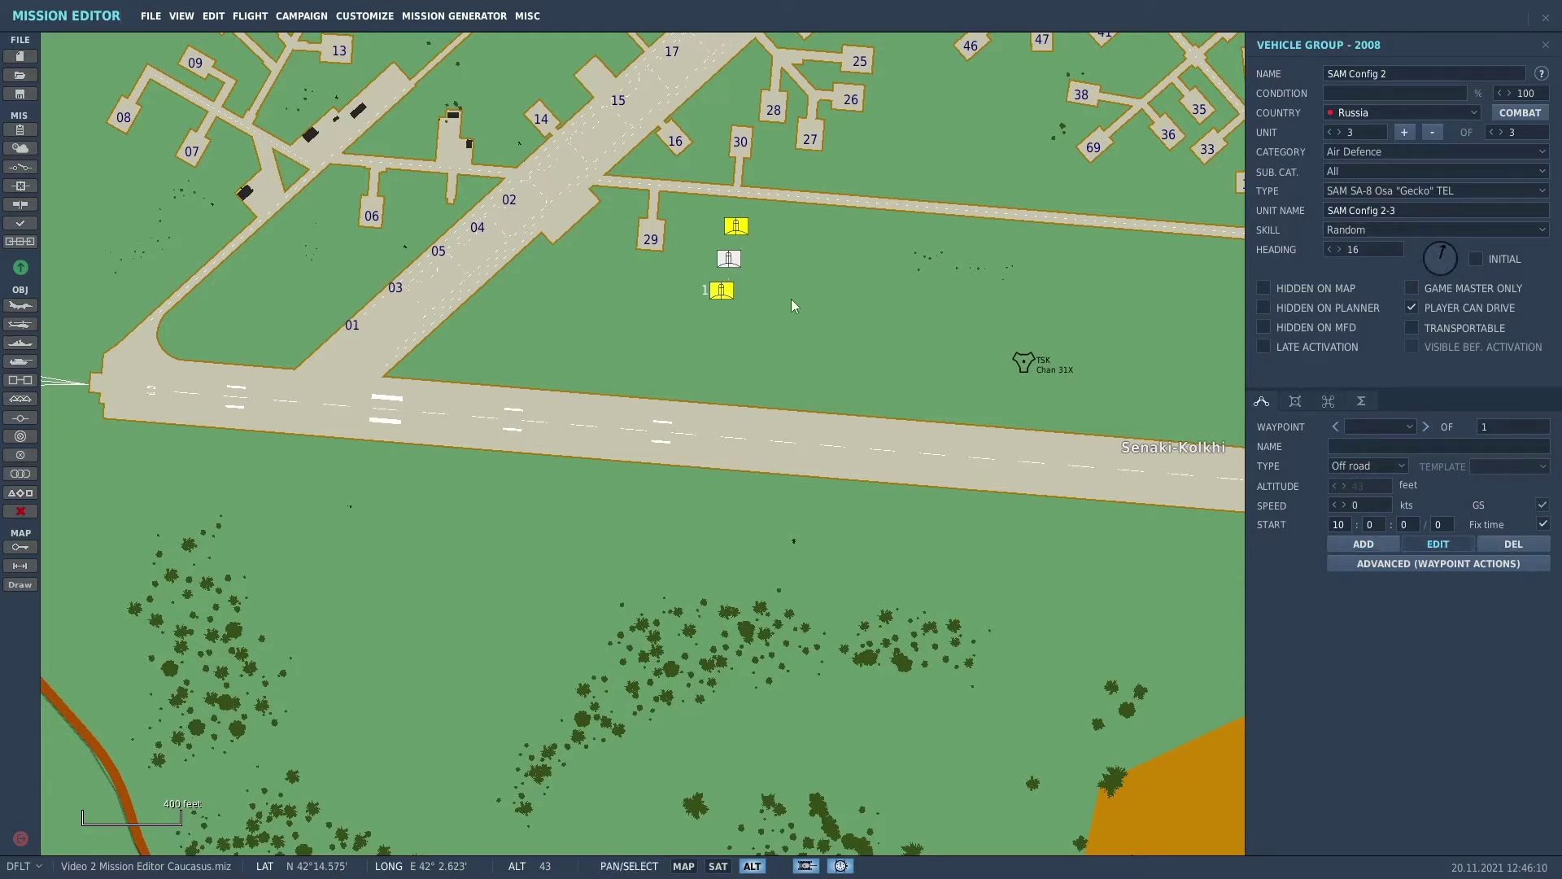
click(731, 259)
drag(732, 262, 372, 738)
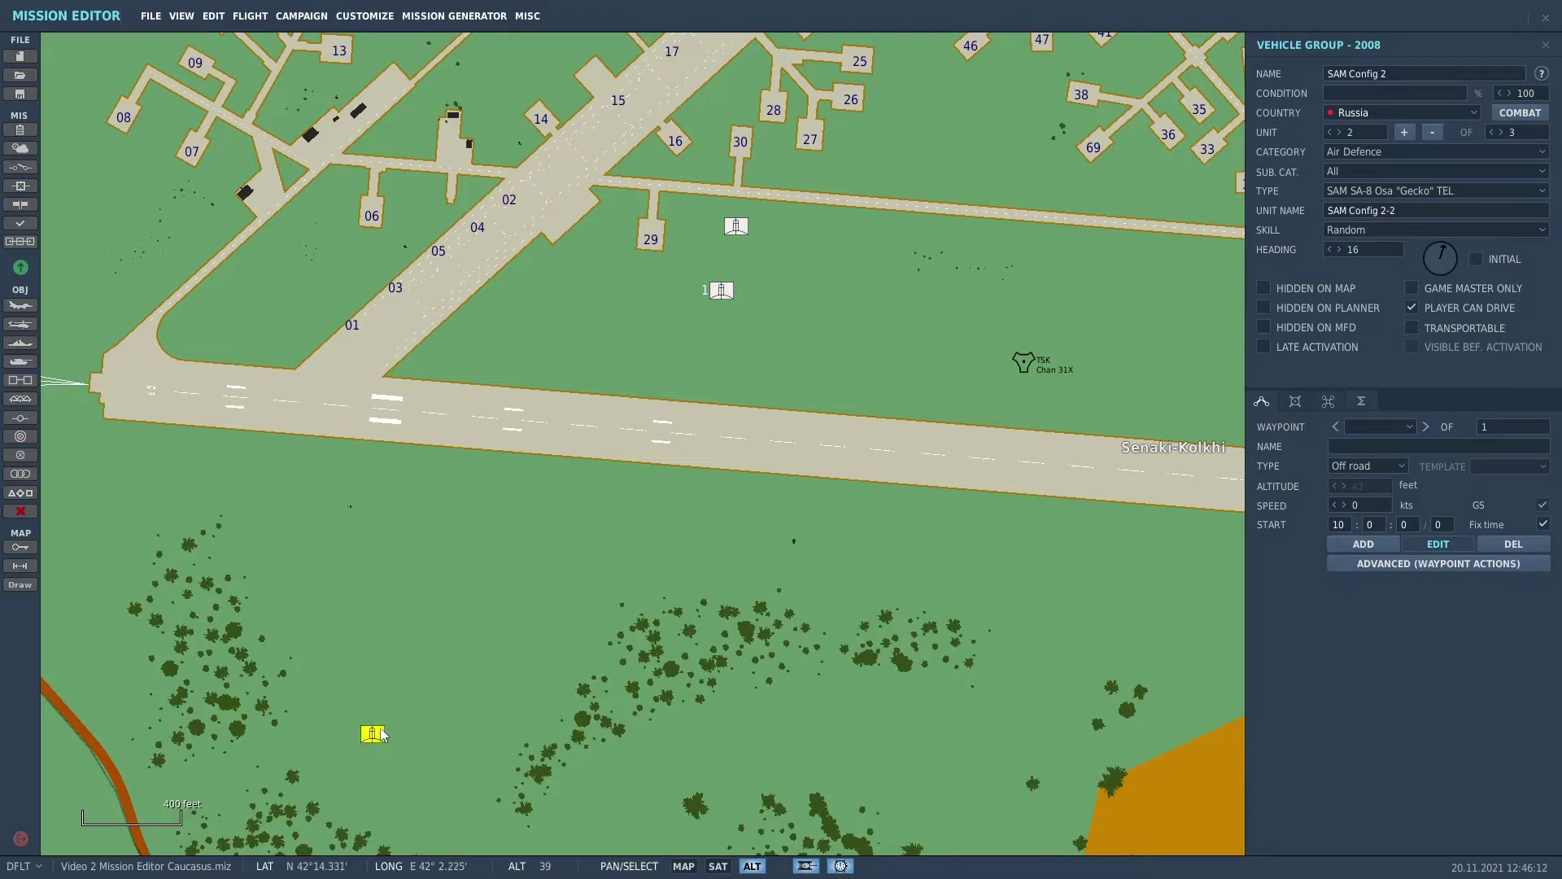
scroll(540, 617, down, 2)
right_drag(544, 630, 656, 316)
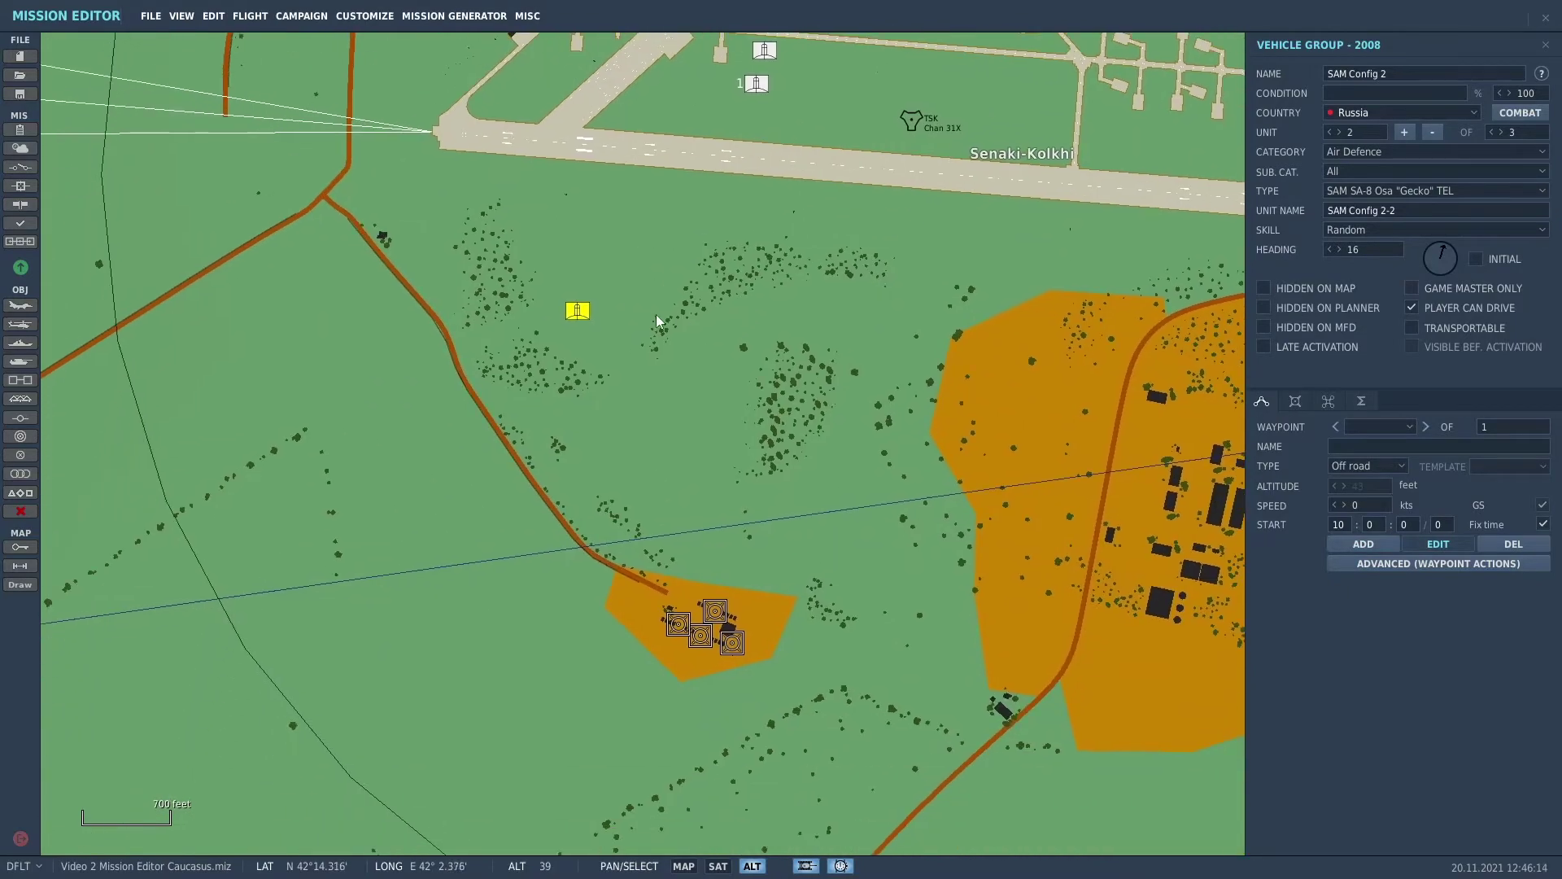
drag(579, 317, 415, 737)
scroll(535, 648, down, 4)
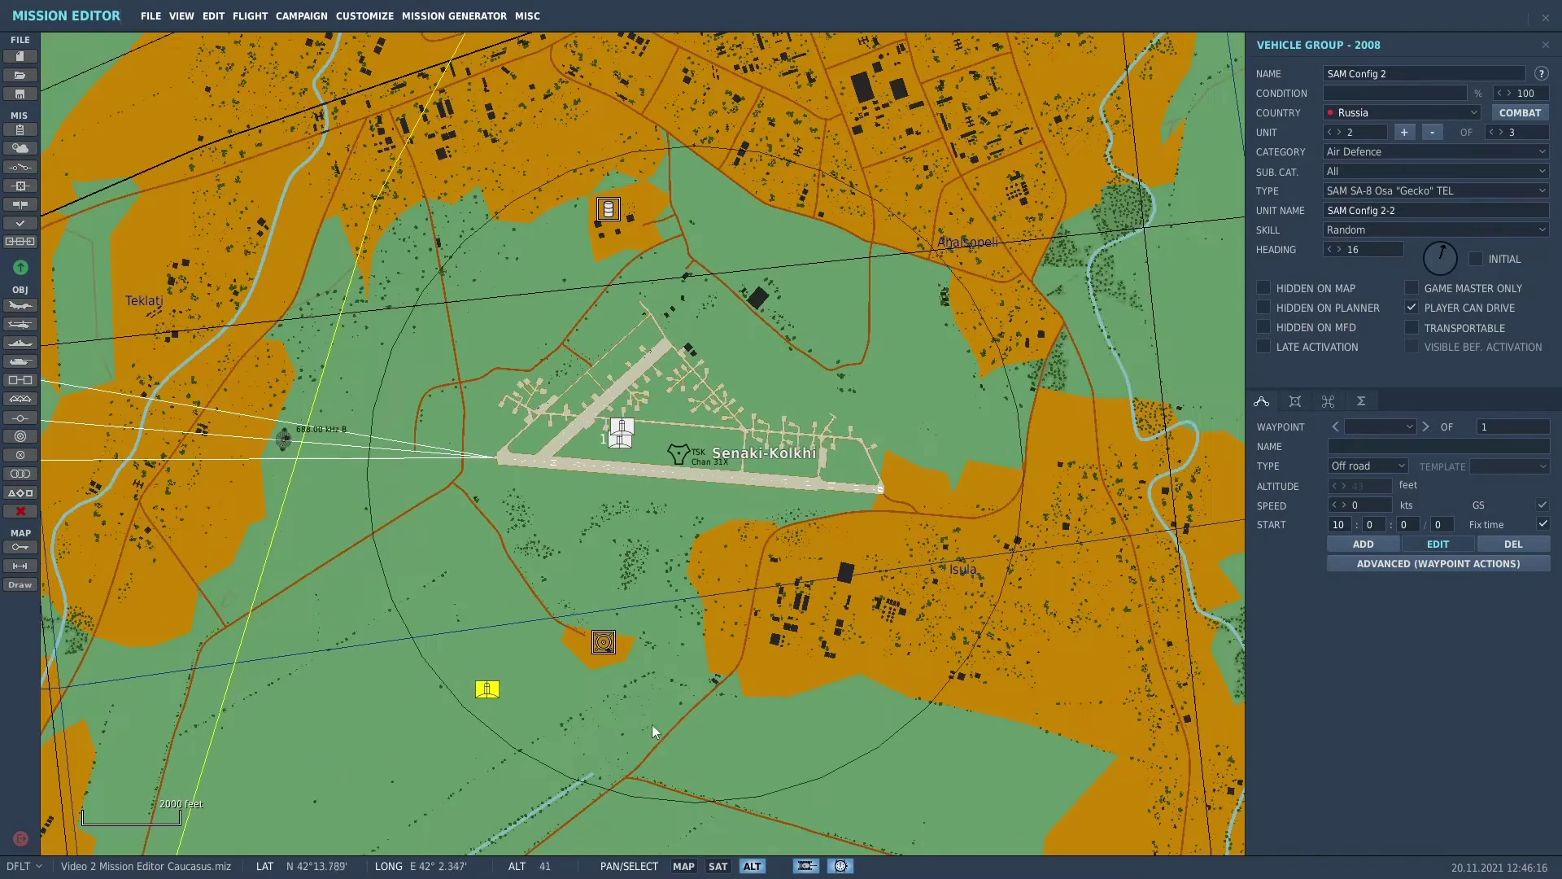
right_drag(652, 725, 637, 306)
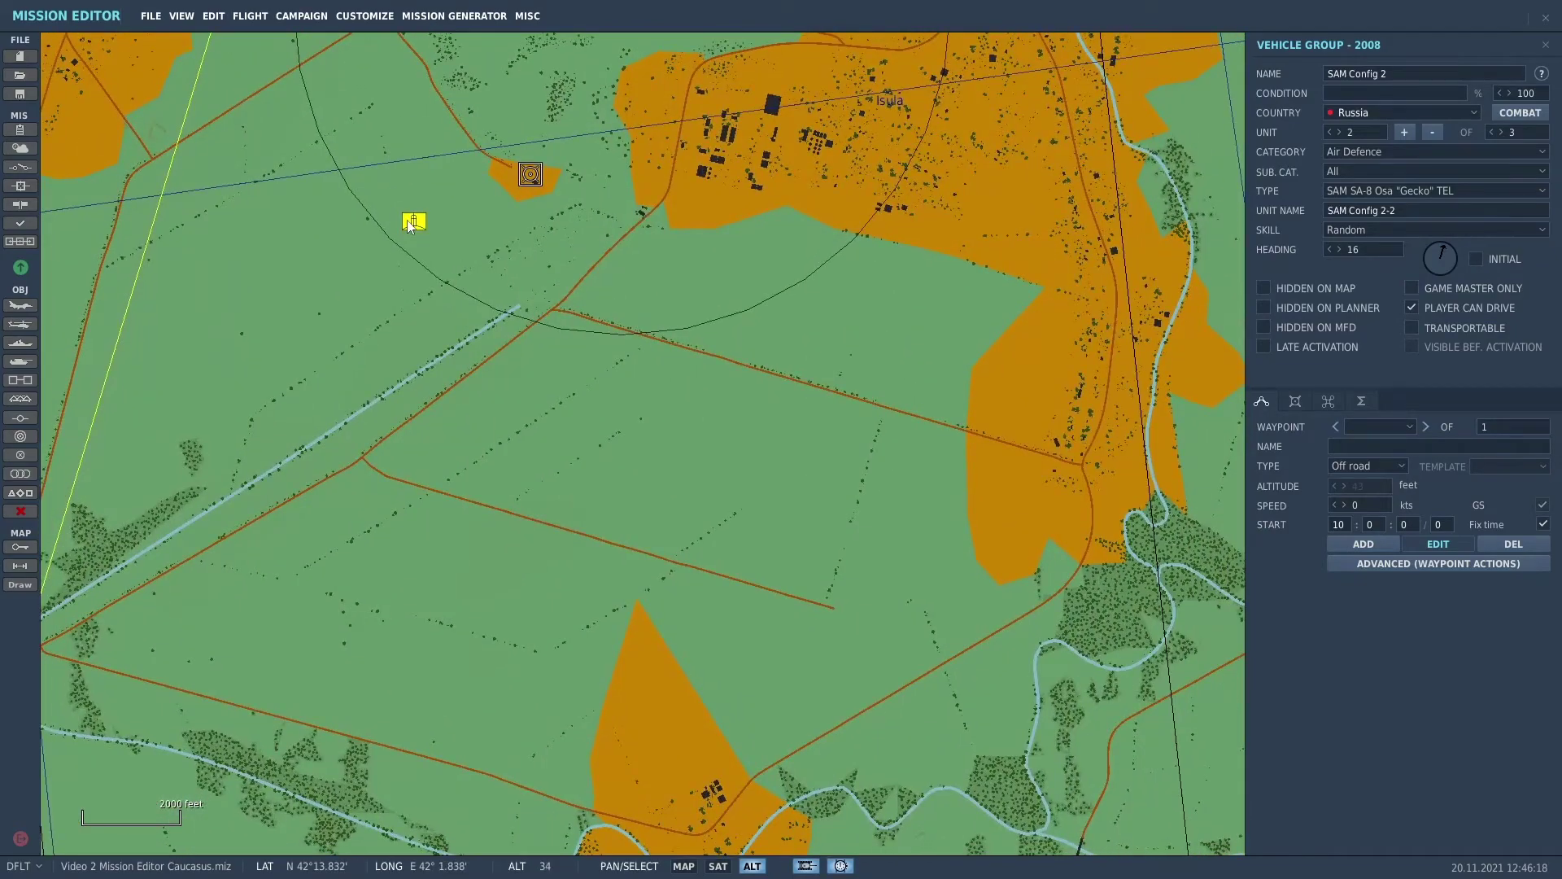
drag(419, 223, 965, 576)
scroll(983, 586, down, 2)
right_drag(983, 586, 566, 319)
drag(510, 267, 996, 553)
scroll(986, 476, down, 1)
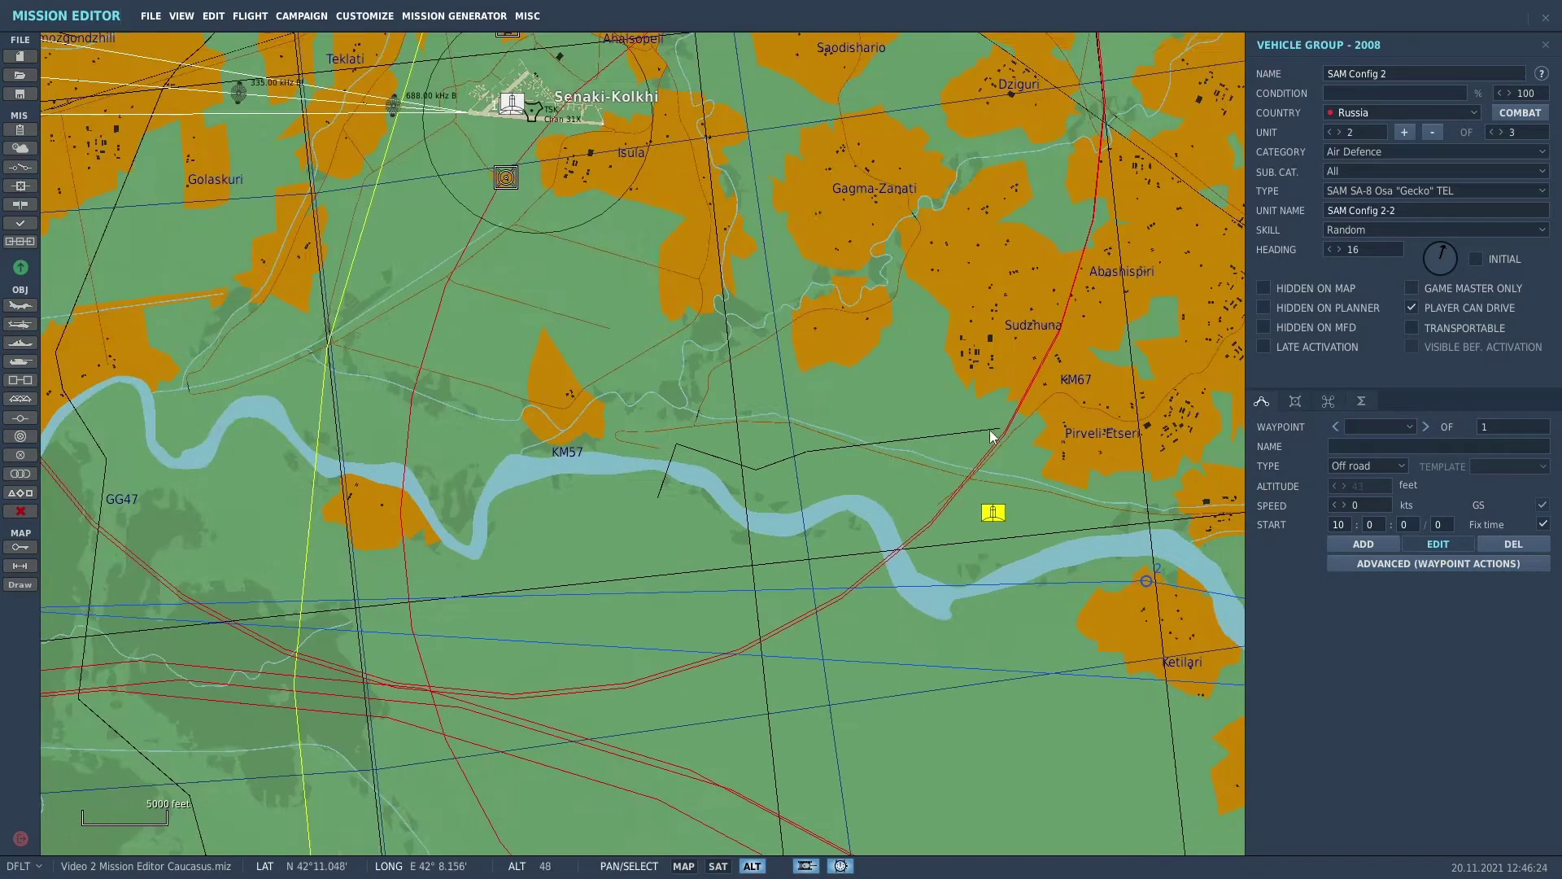
Step: Move unit 3 of SAM Config 2 off Senaki-Kolkhi airfield and southwest across the river to the woodland south of grid GG47
right_drag(761, 180, 885, 491)
scroll(716, 419, up, 5)
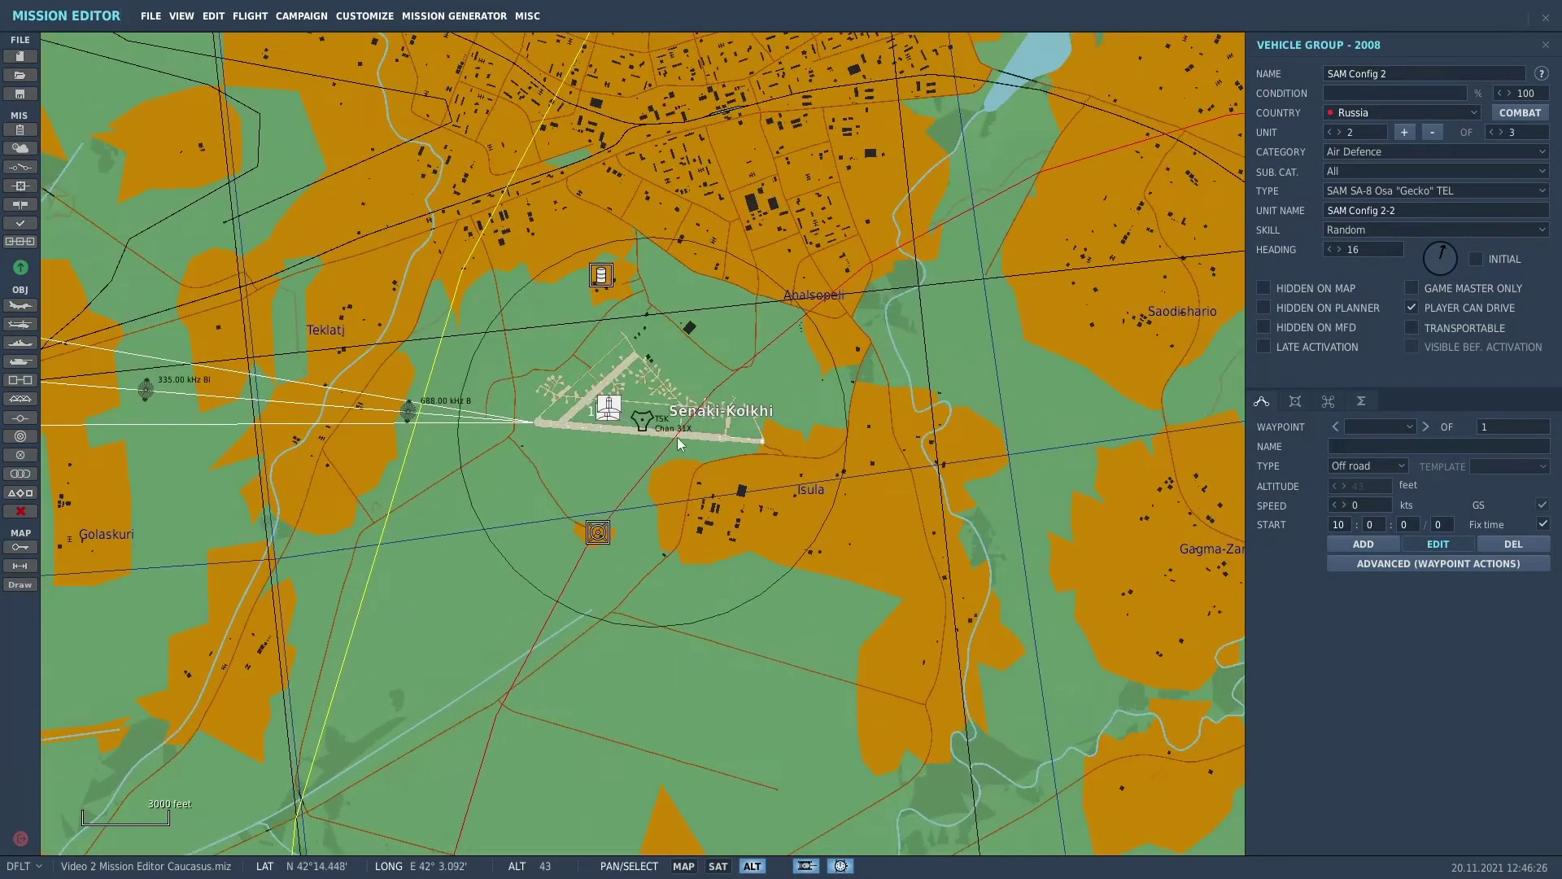
click(559, 389)
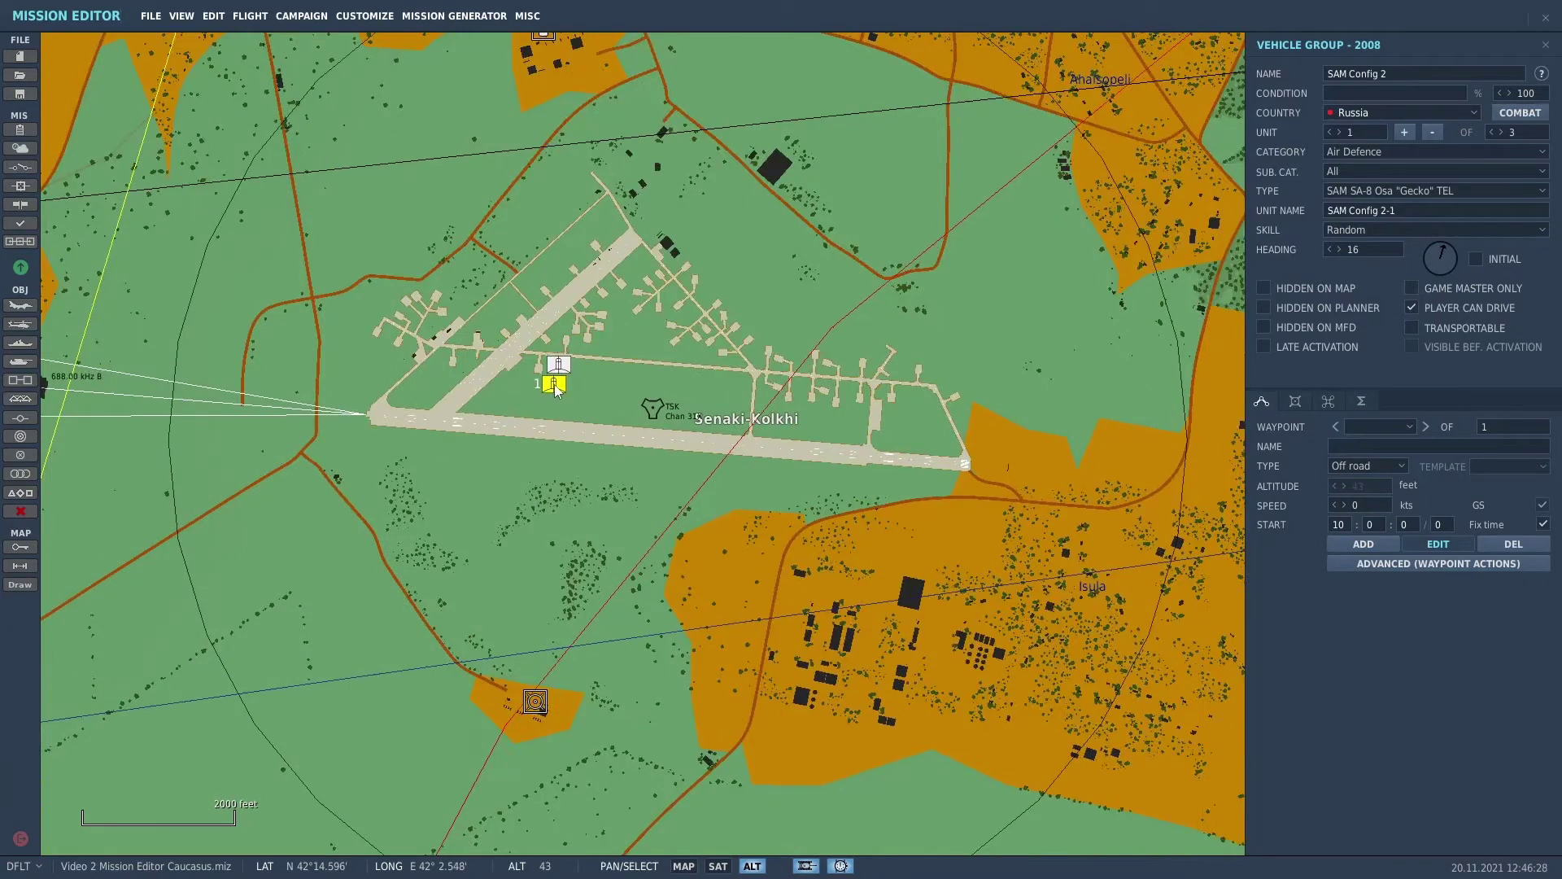
drag(557, 389, 384, 480)
click(595, 370)
click(590, 376)
scroll(294, 657, down, 7)
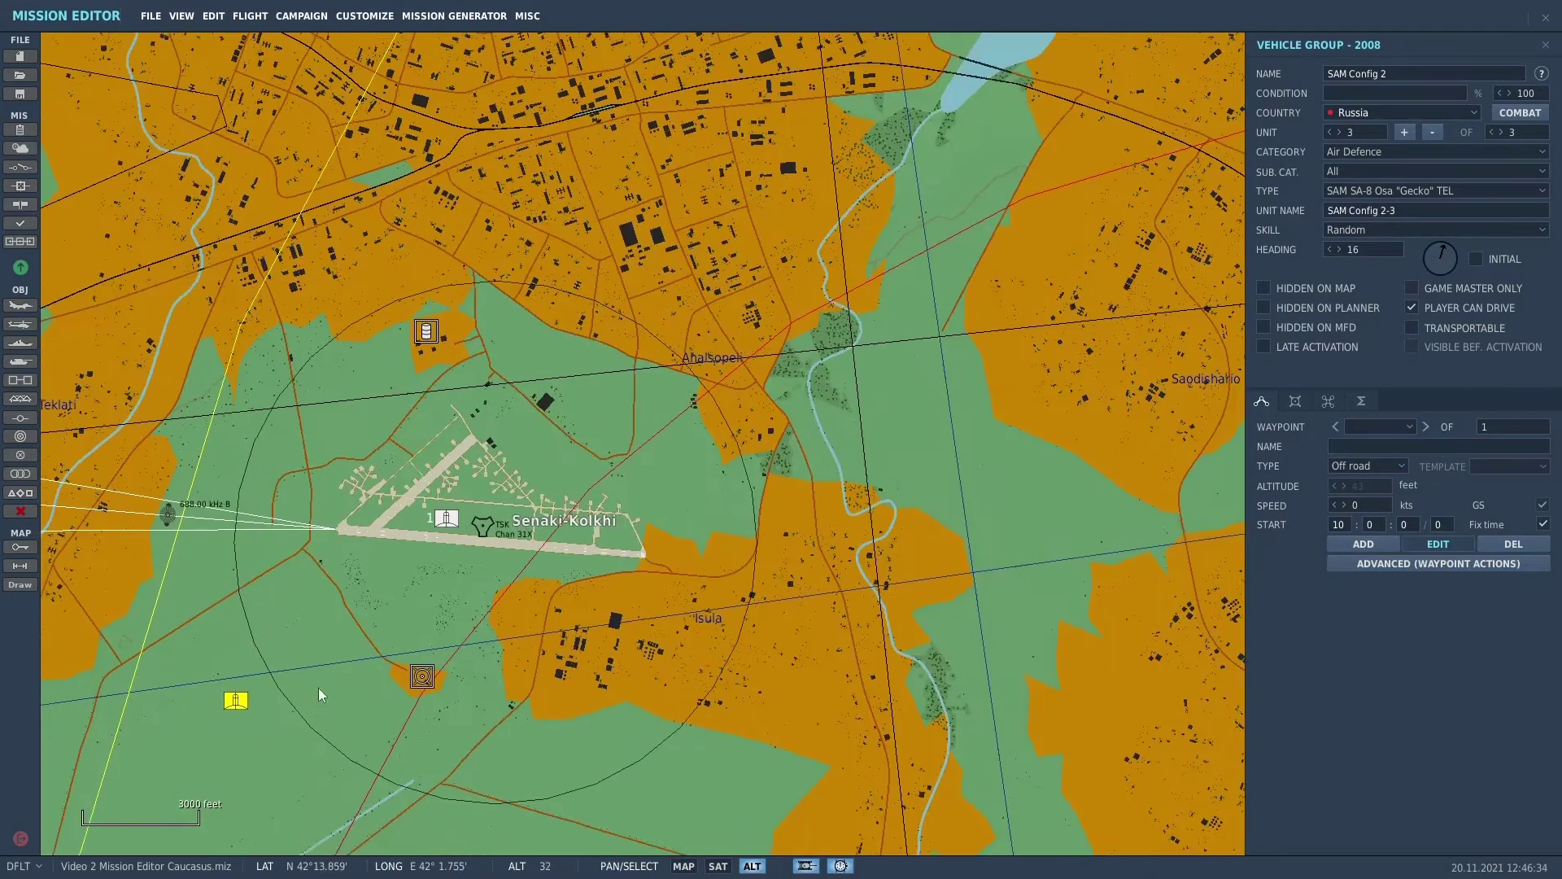
drag(319, 687, 448, 682)
scroll(532, 701, down, 2)
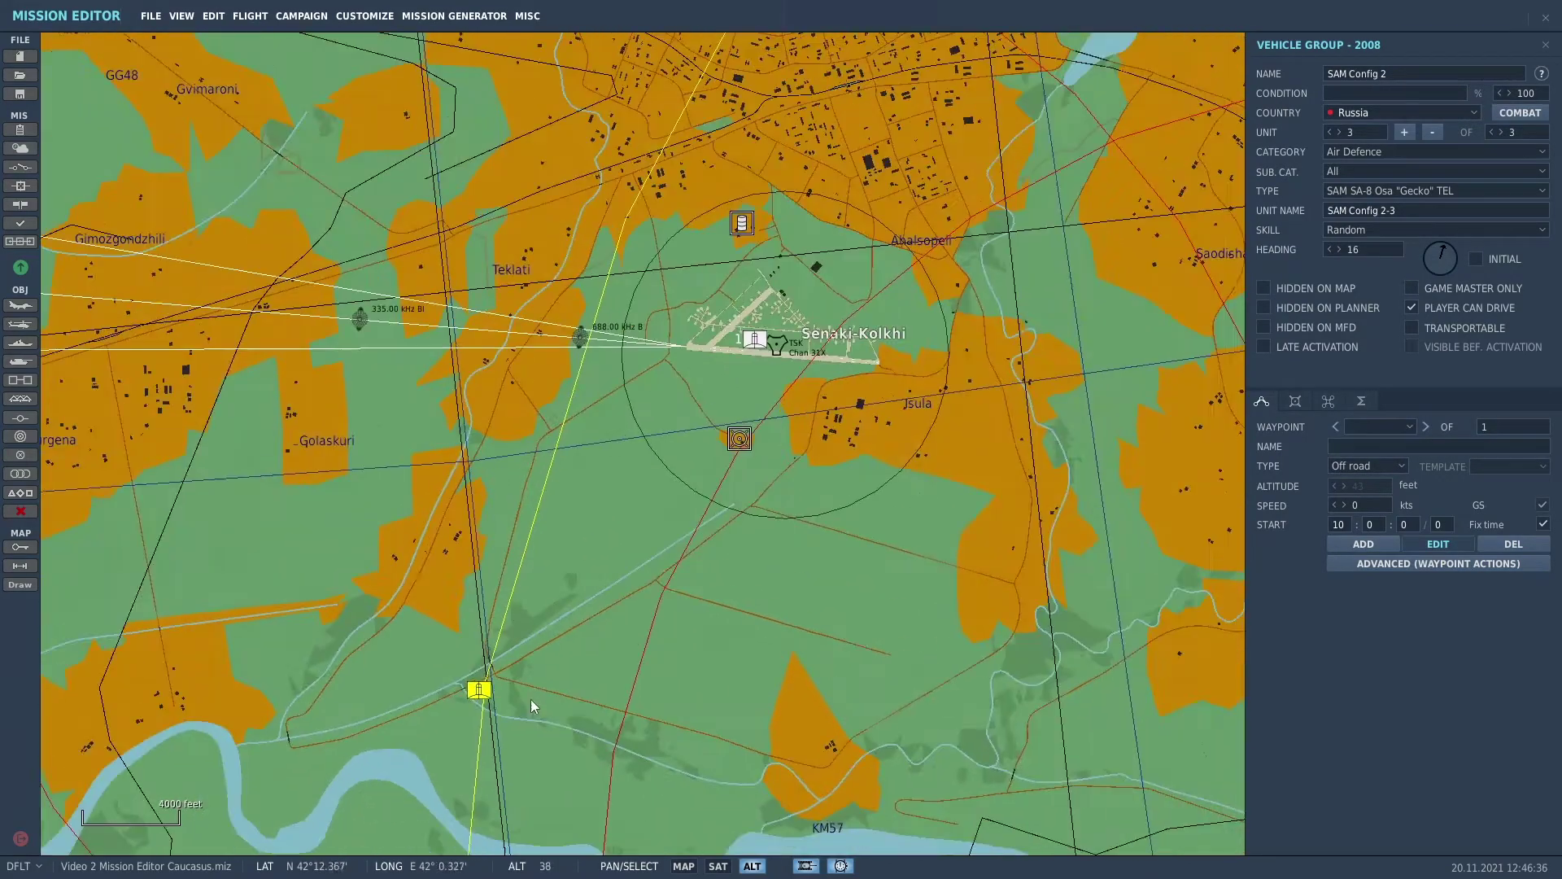
drag(663, 689, 782, 221)
drag(608, 227, 402, 684)
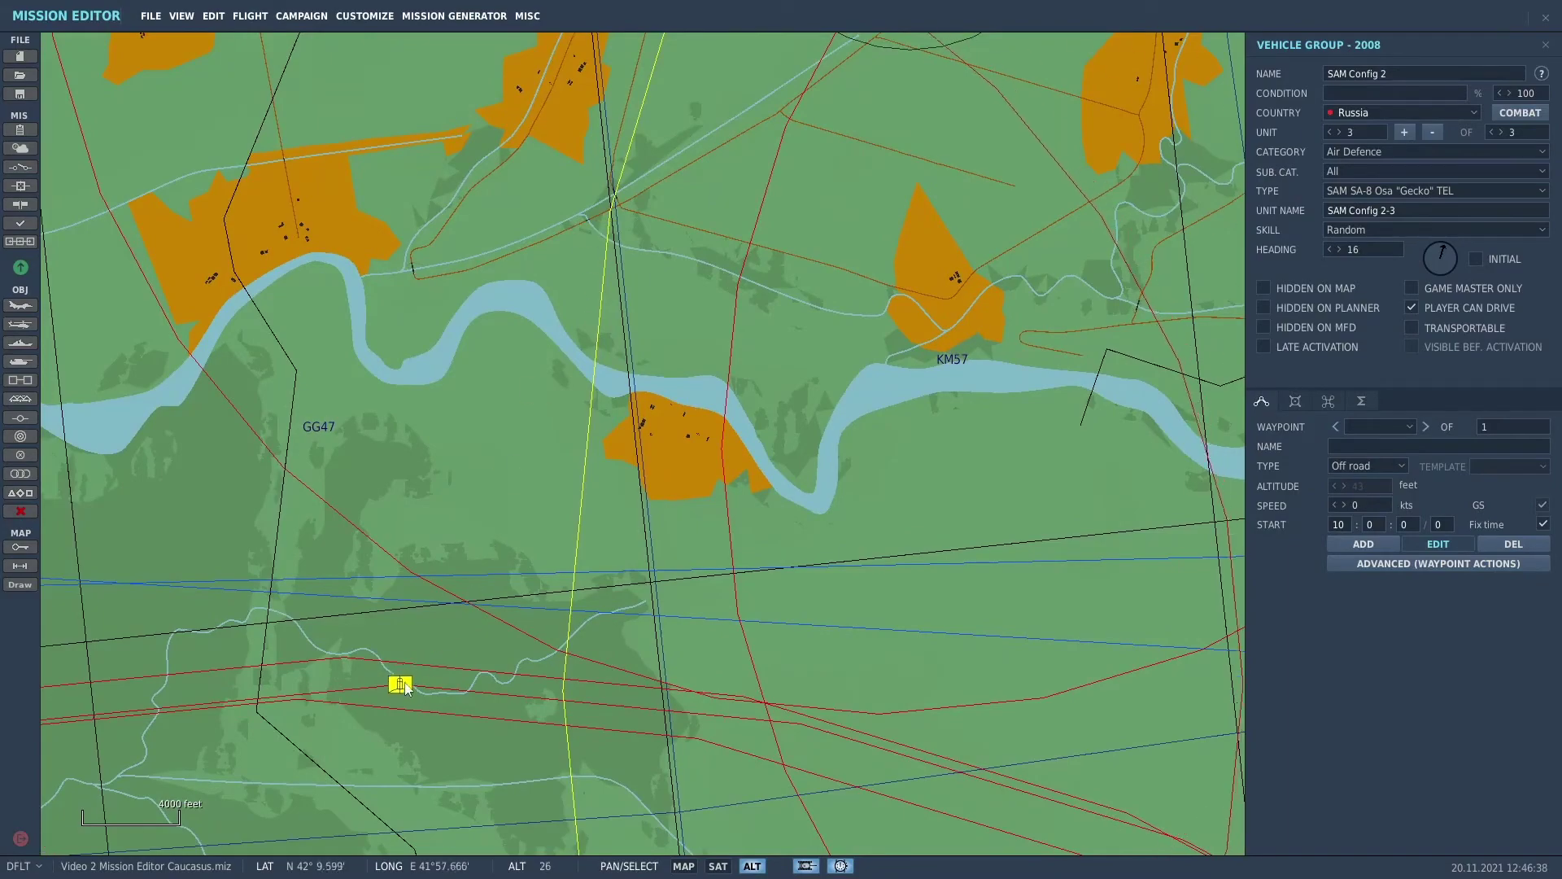
Step: Carry unit 3 of SAM Config 2 further southwest, past grid GG35, to the open ground just south of Kobuleti airfield
scroll(470, 671, down, 3)
drag(514, 717, 826, 130)
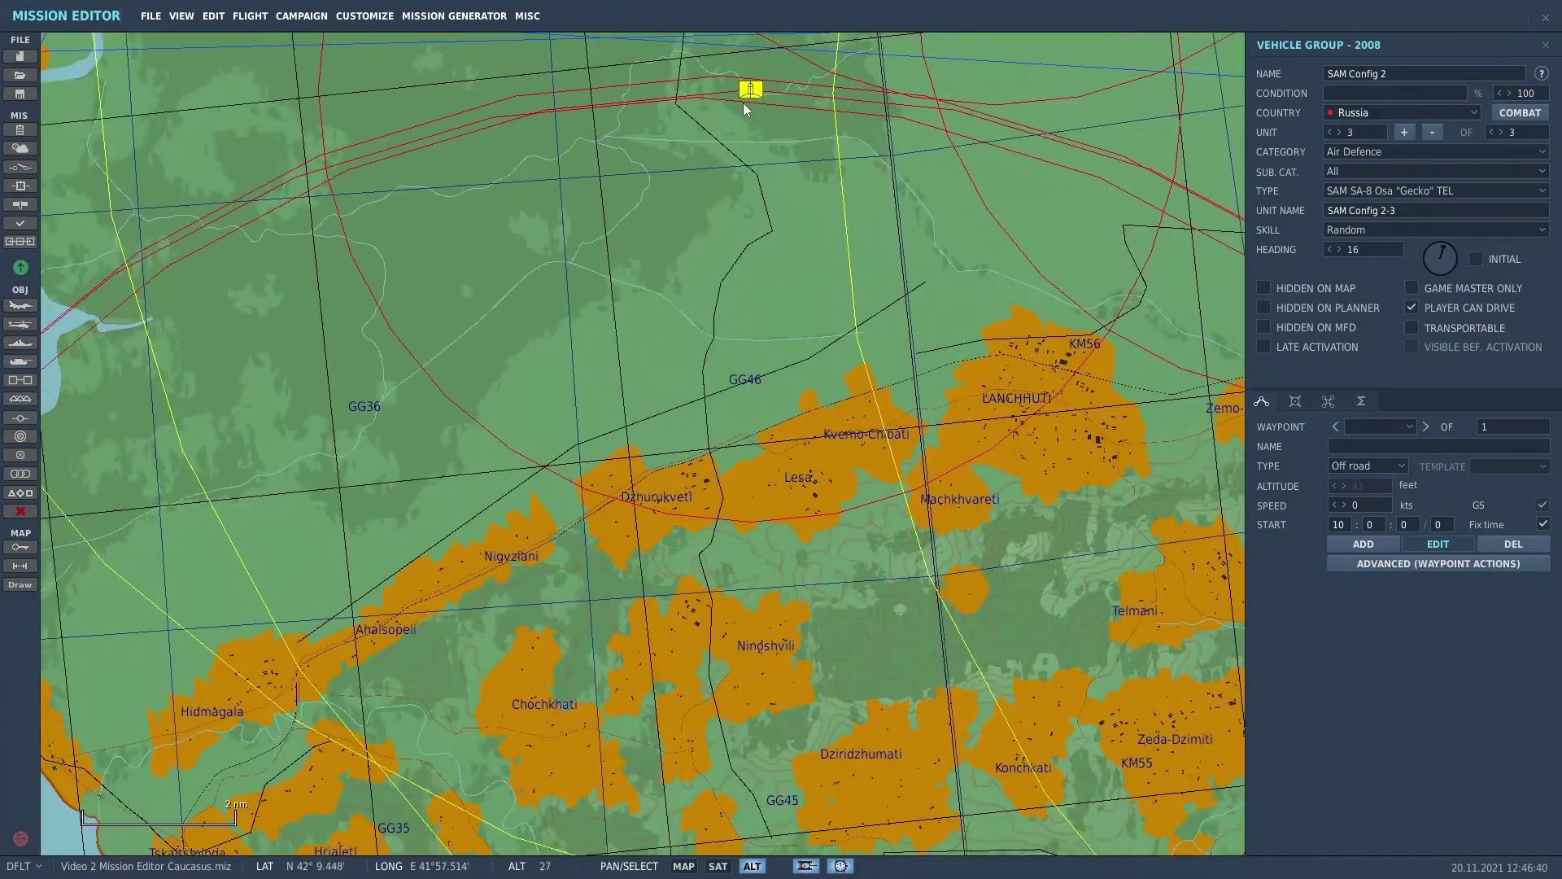
click(713, 223)
drag(751, 91, 423, 805)
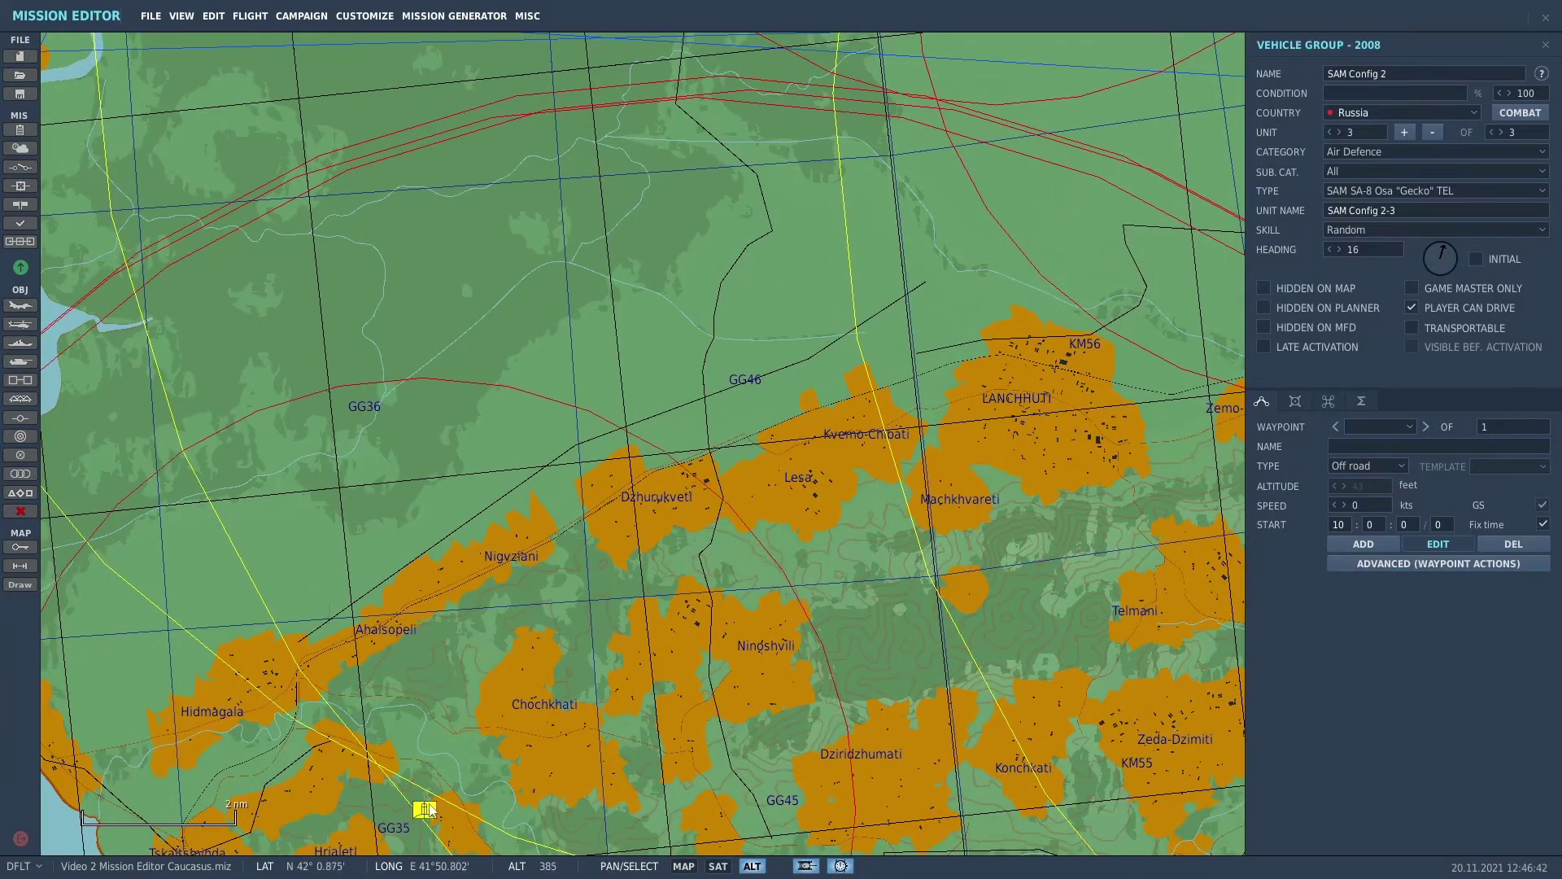
scroll(506, 718, down, 3)
right_drag(553, 685, 579, 359)
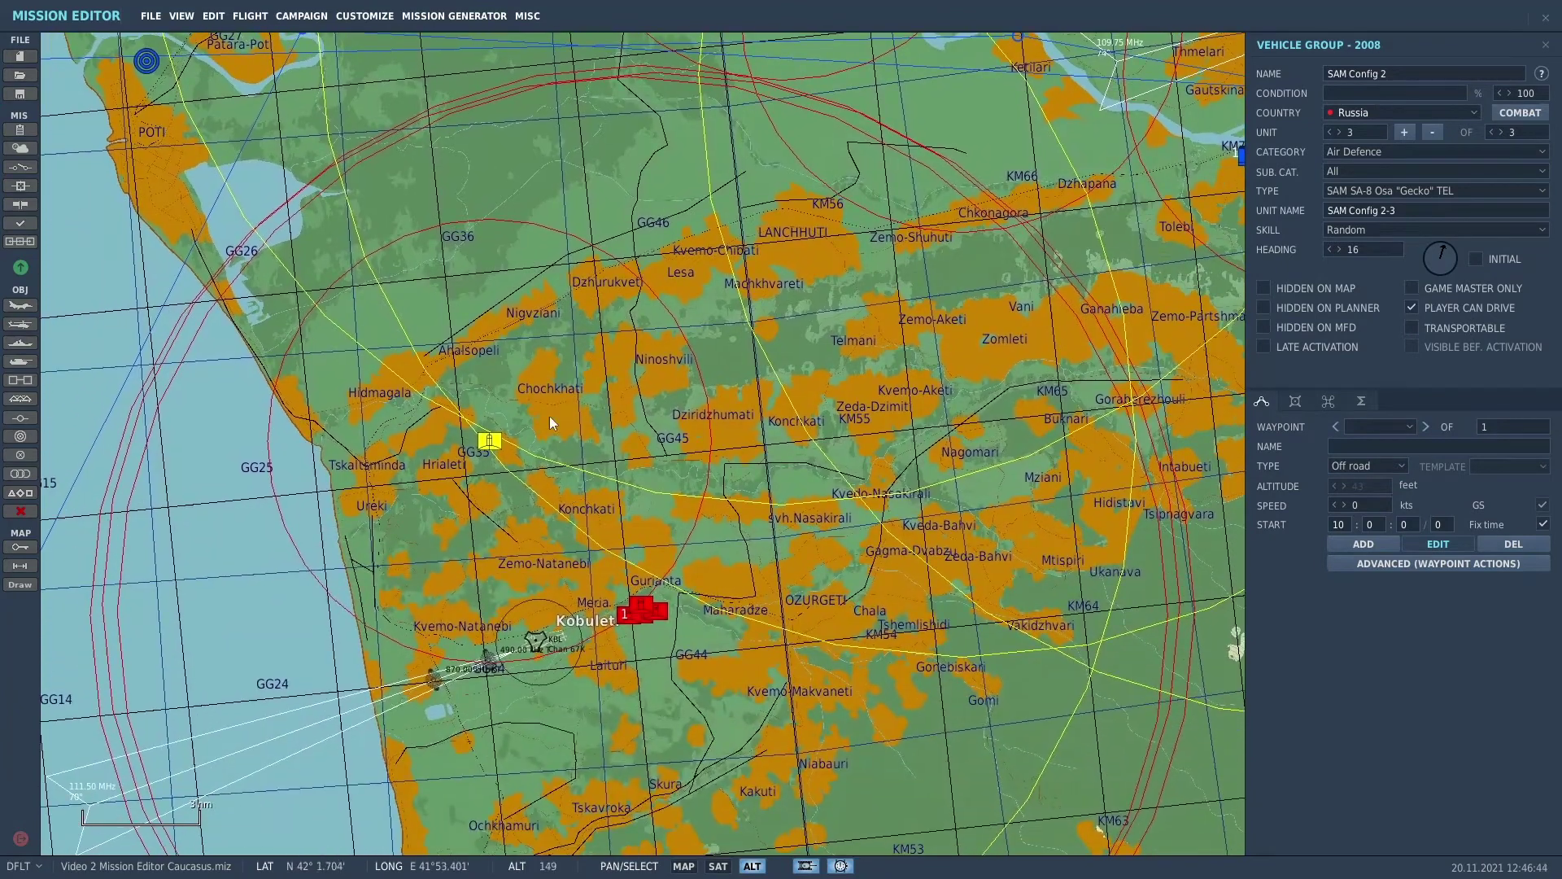
drag(496, 443, 489, 713)
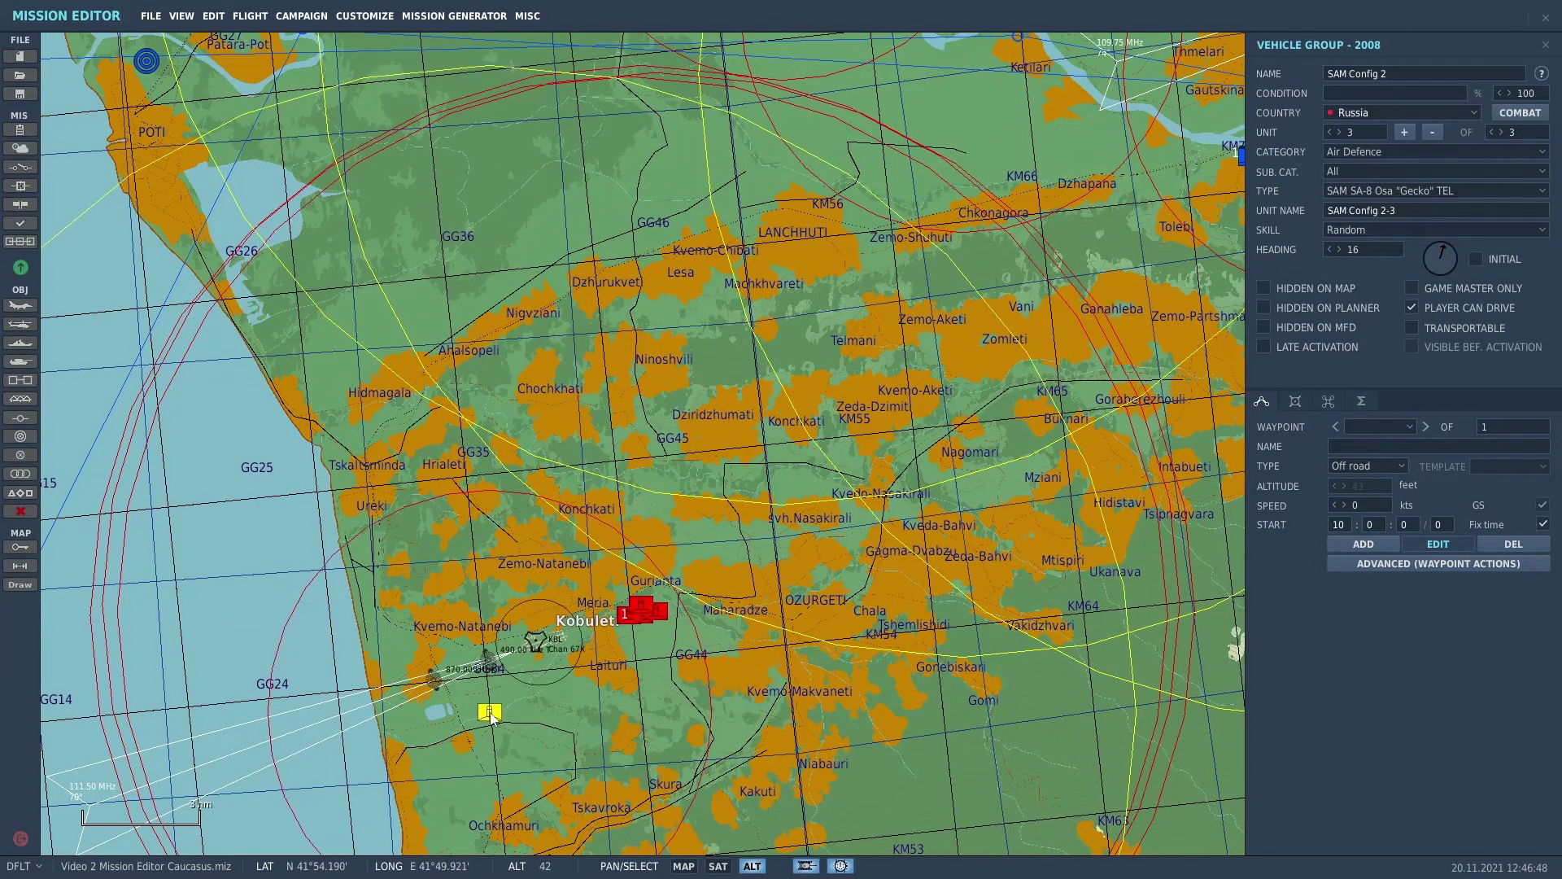
Step: Place unit 3 of SAM Config 2 at the north end of the crossed runways near the coast, north of Kobuleti town
scroll(527, 716, up, 2)
right_drag(553, 737, 682, 391)
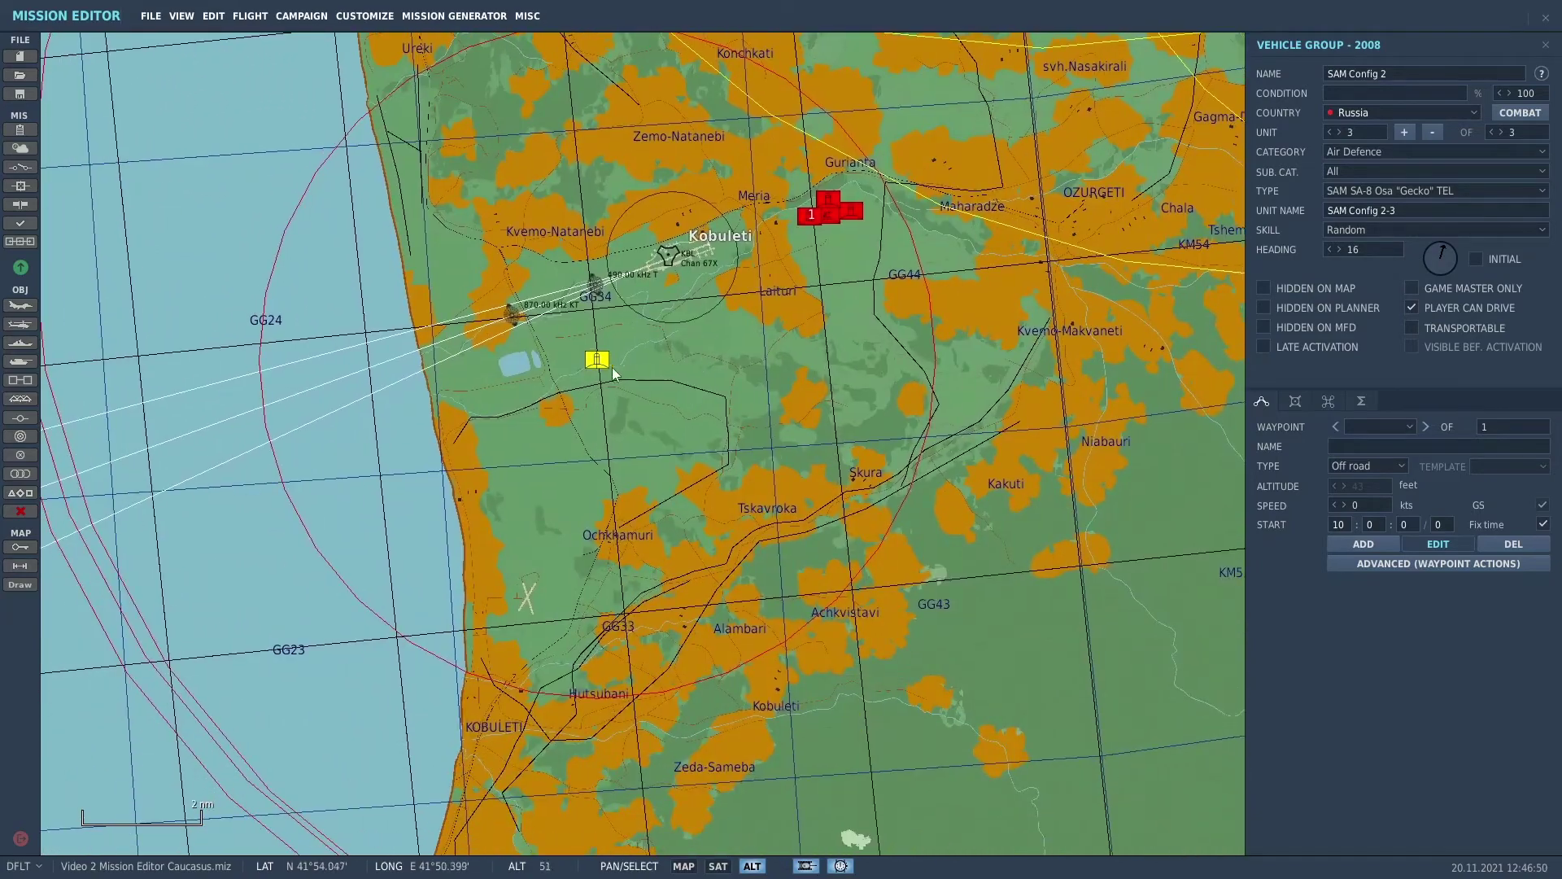
drag(595, 402, 554, 578)
scroll(537, 590, up, 4)
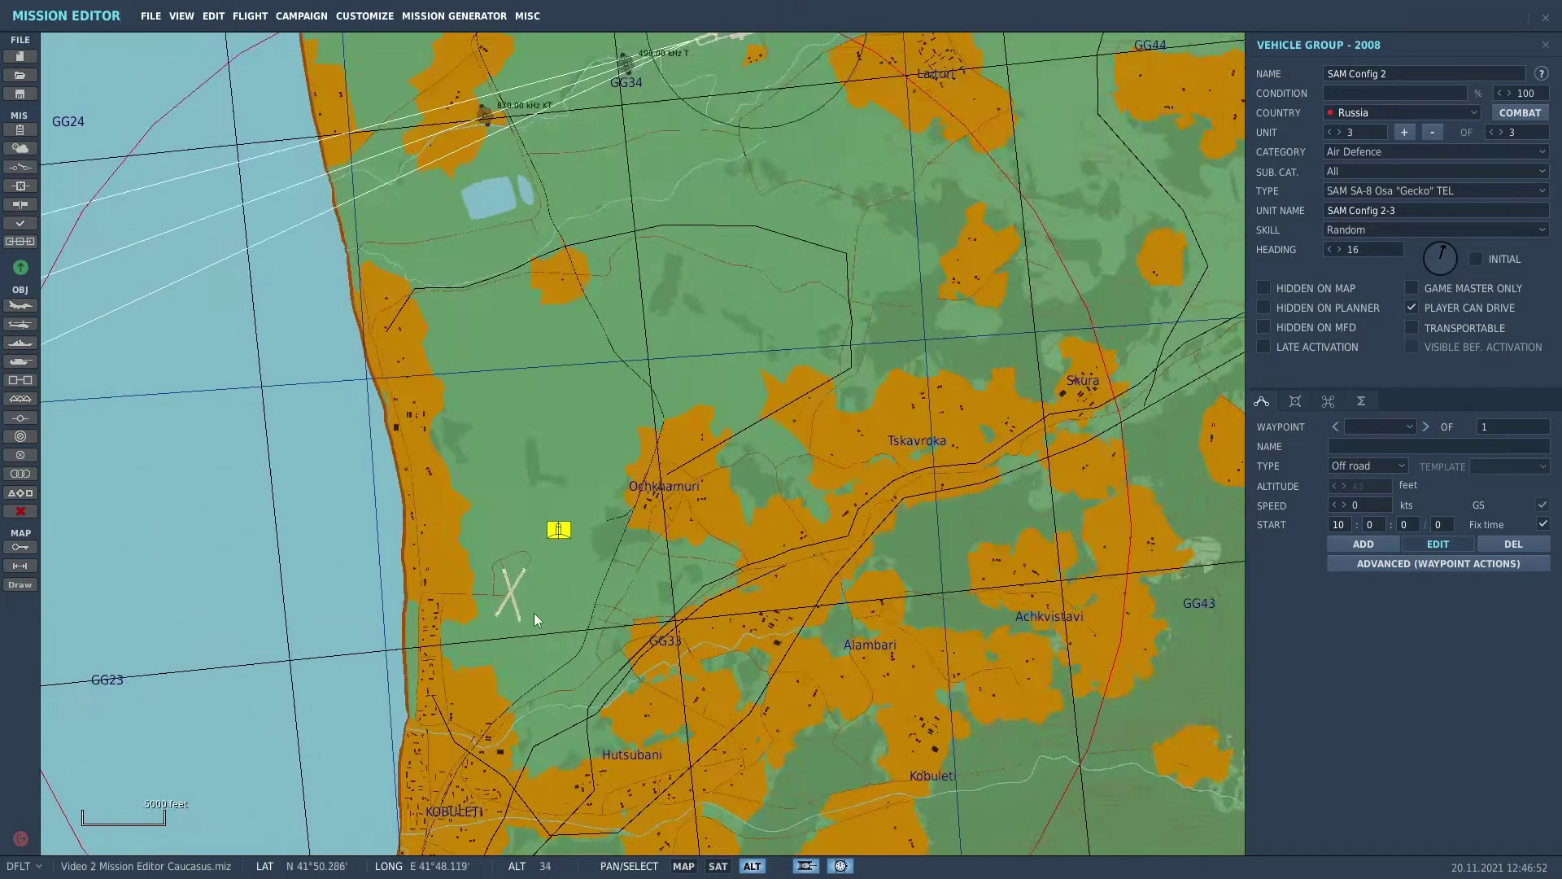
scroll(545, 553, up, 1)
click(604, 431)
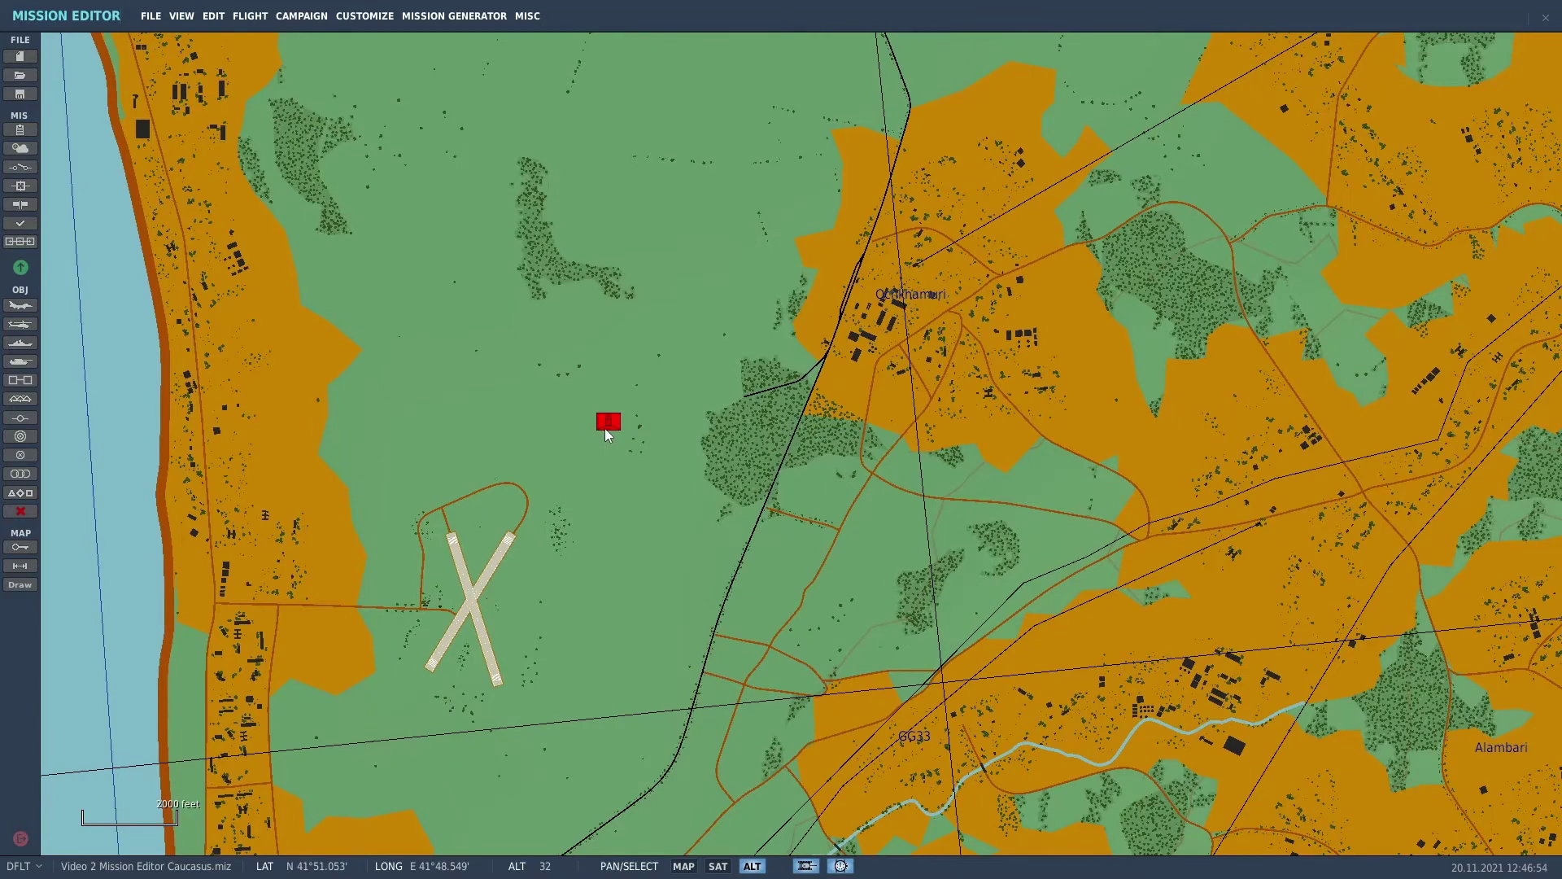
drag(604, 434, 494, 519)
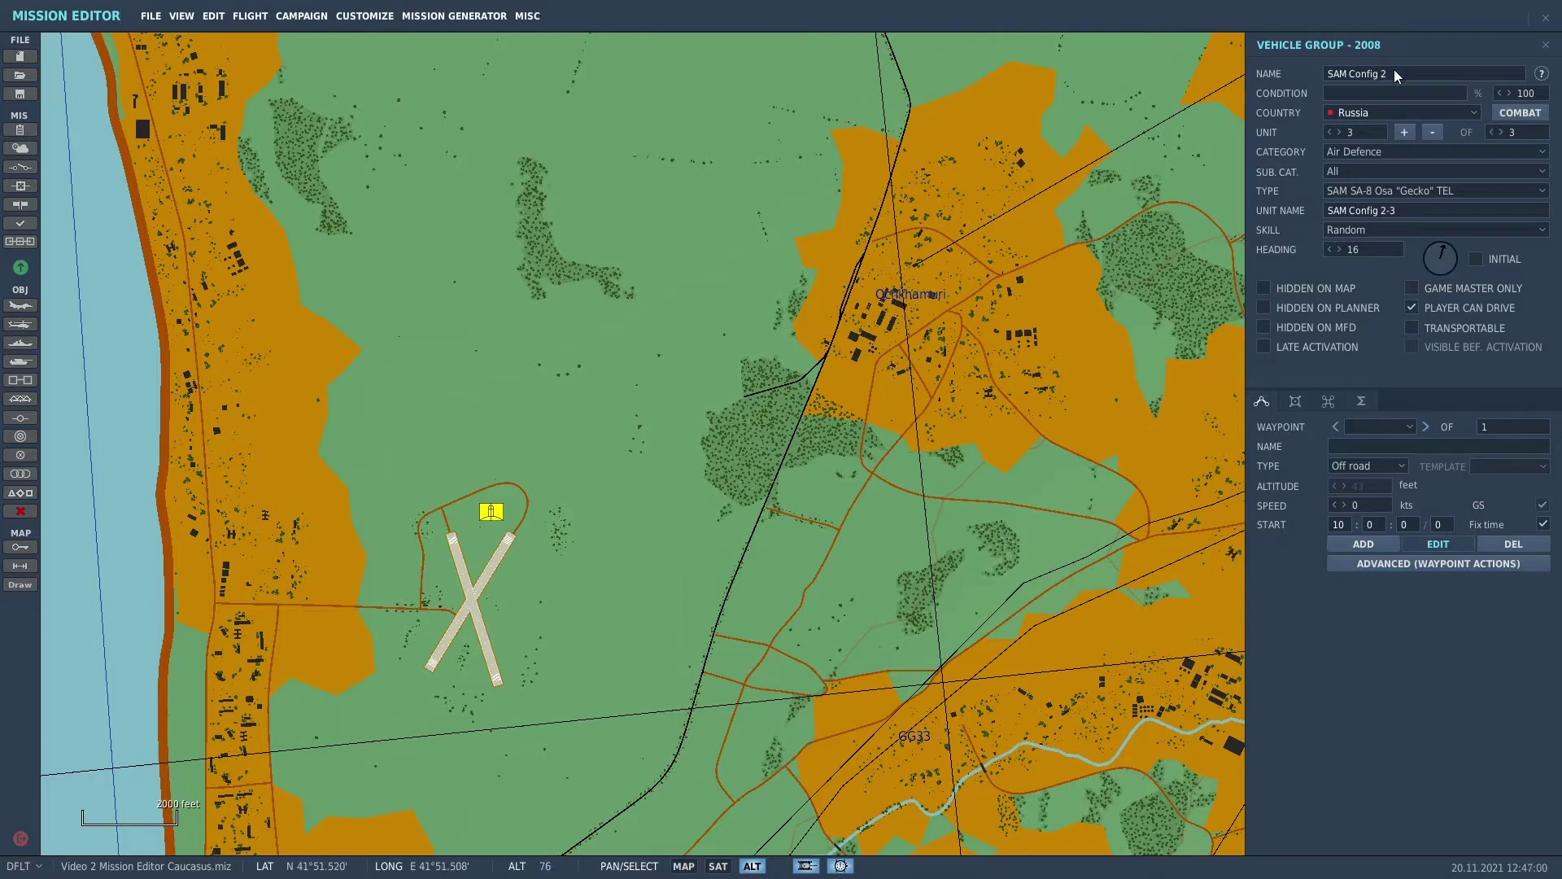
Step: Start a new Russian vehicle group and name it SAM Config 3
click(25, 364)
click(26, 363)
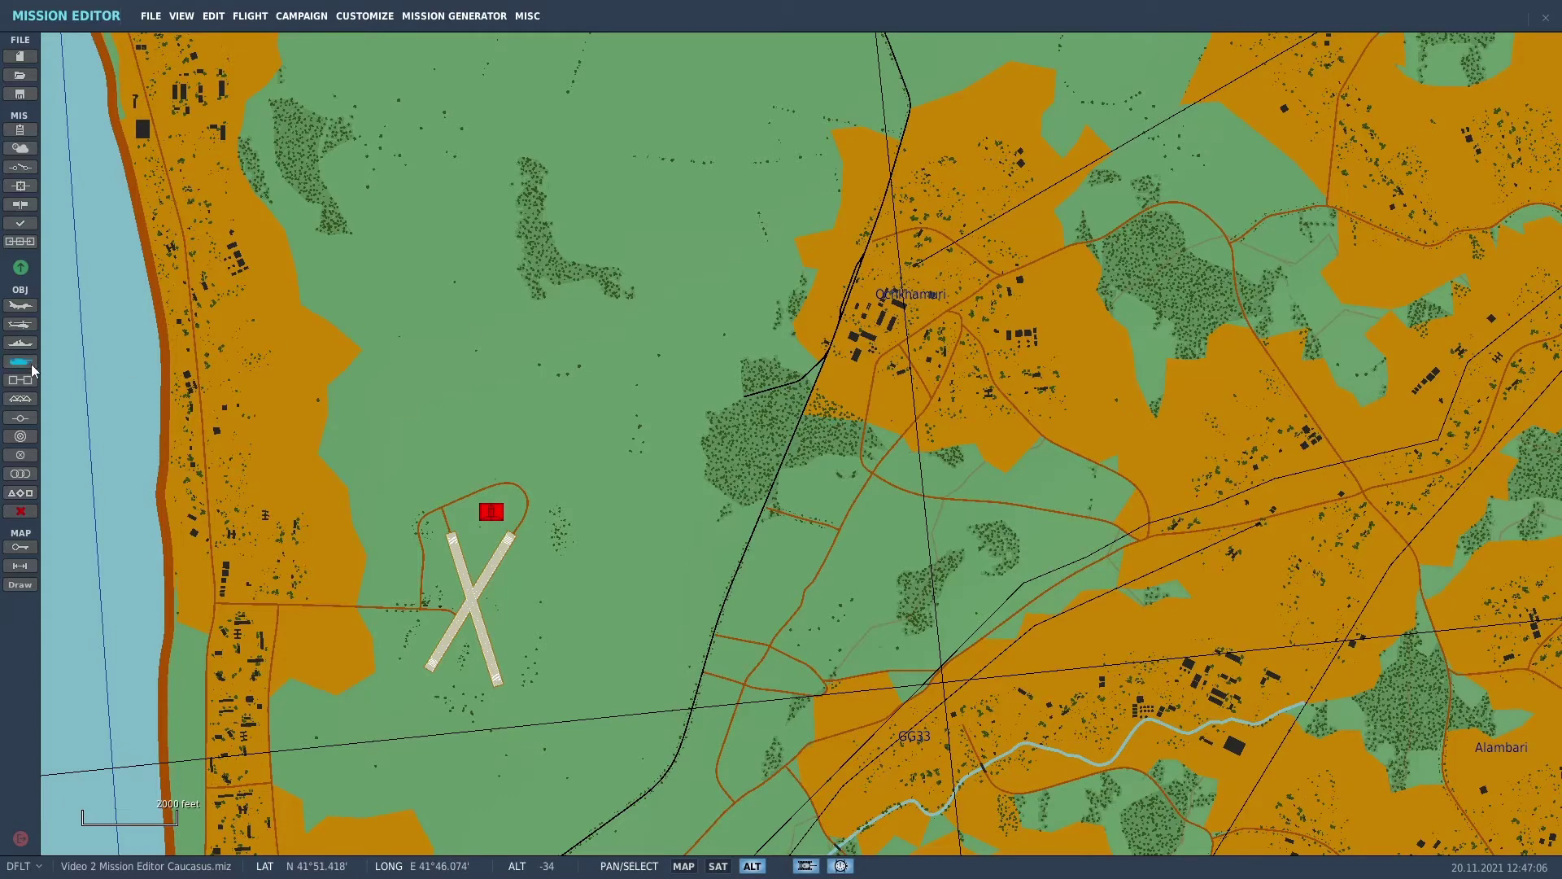
click(33, 367)
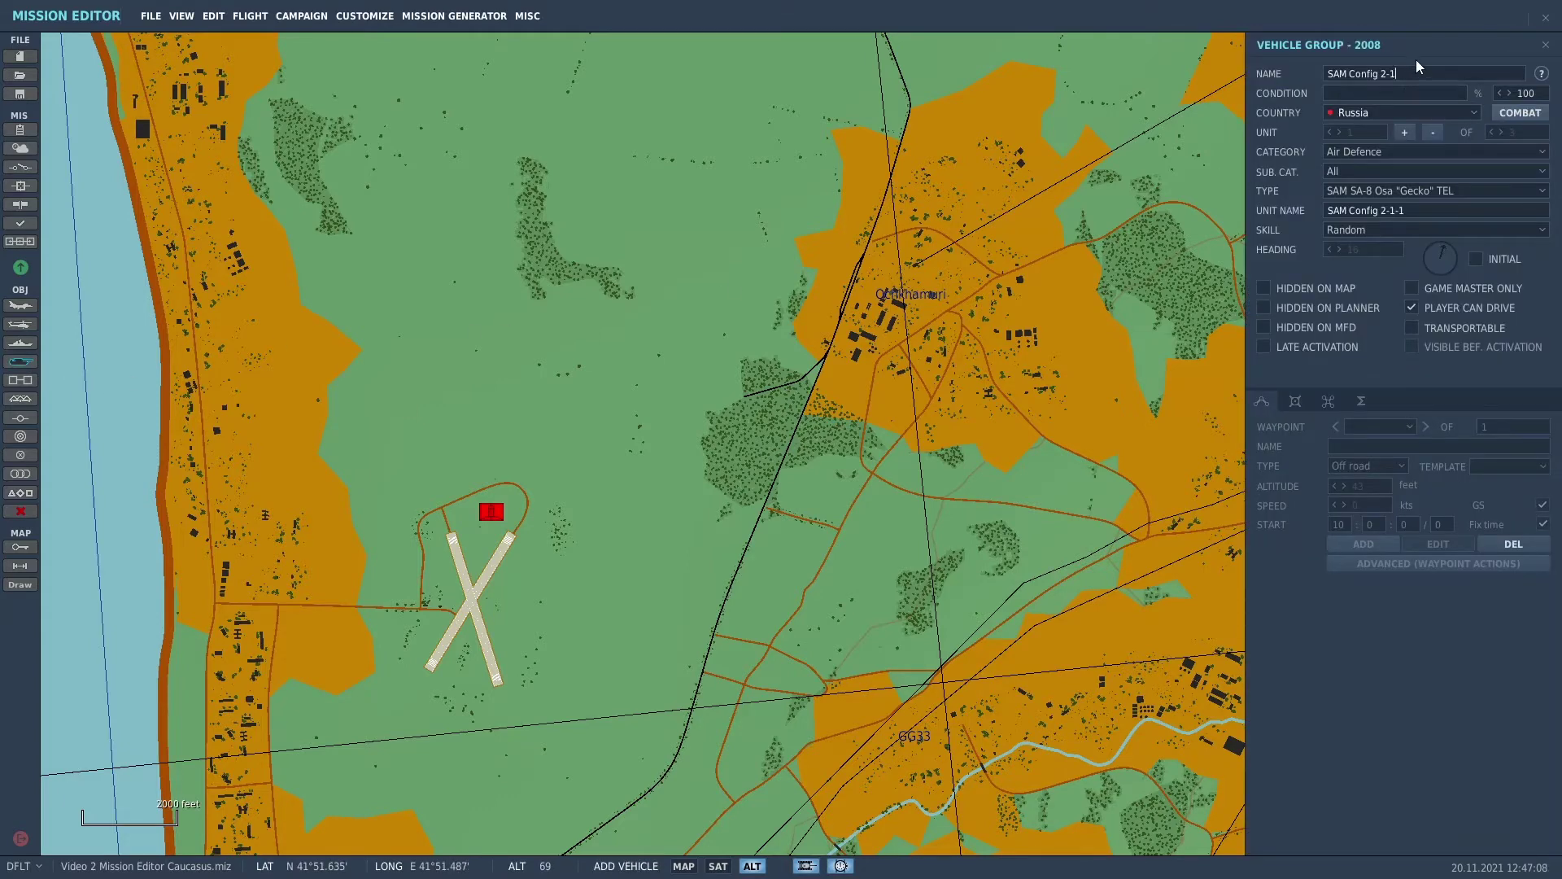
key(BackSpace)
key(BackSpace)
text(3)
Step: Examine the air defence coverage rings from the Kobuleti area up to Senaki-Kolkhi and the UN aid route
scroll(828, 306, down, 2)
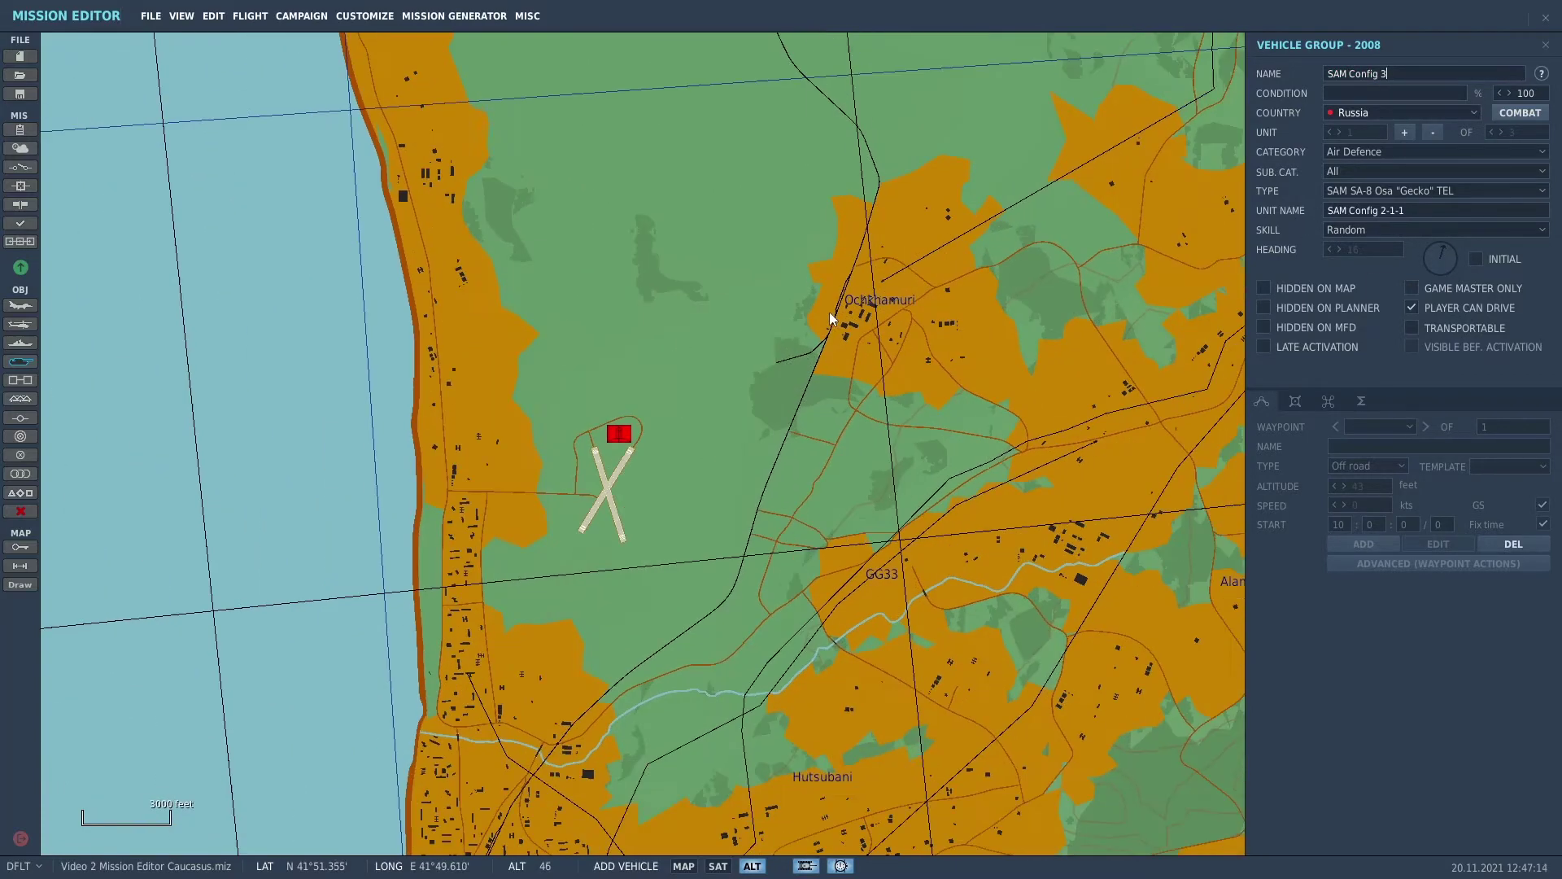
right_drag(753, 355, 521, 517)
scroll(595, 451, down, 4)
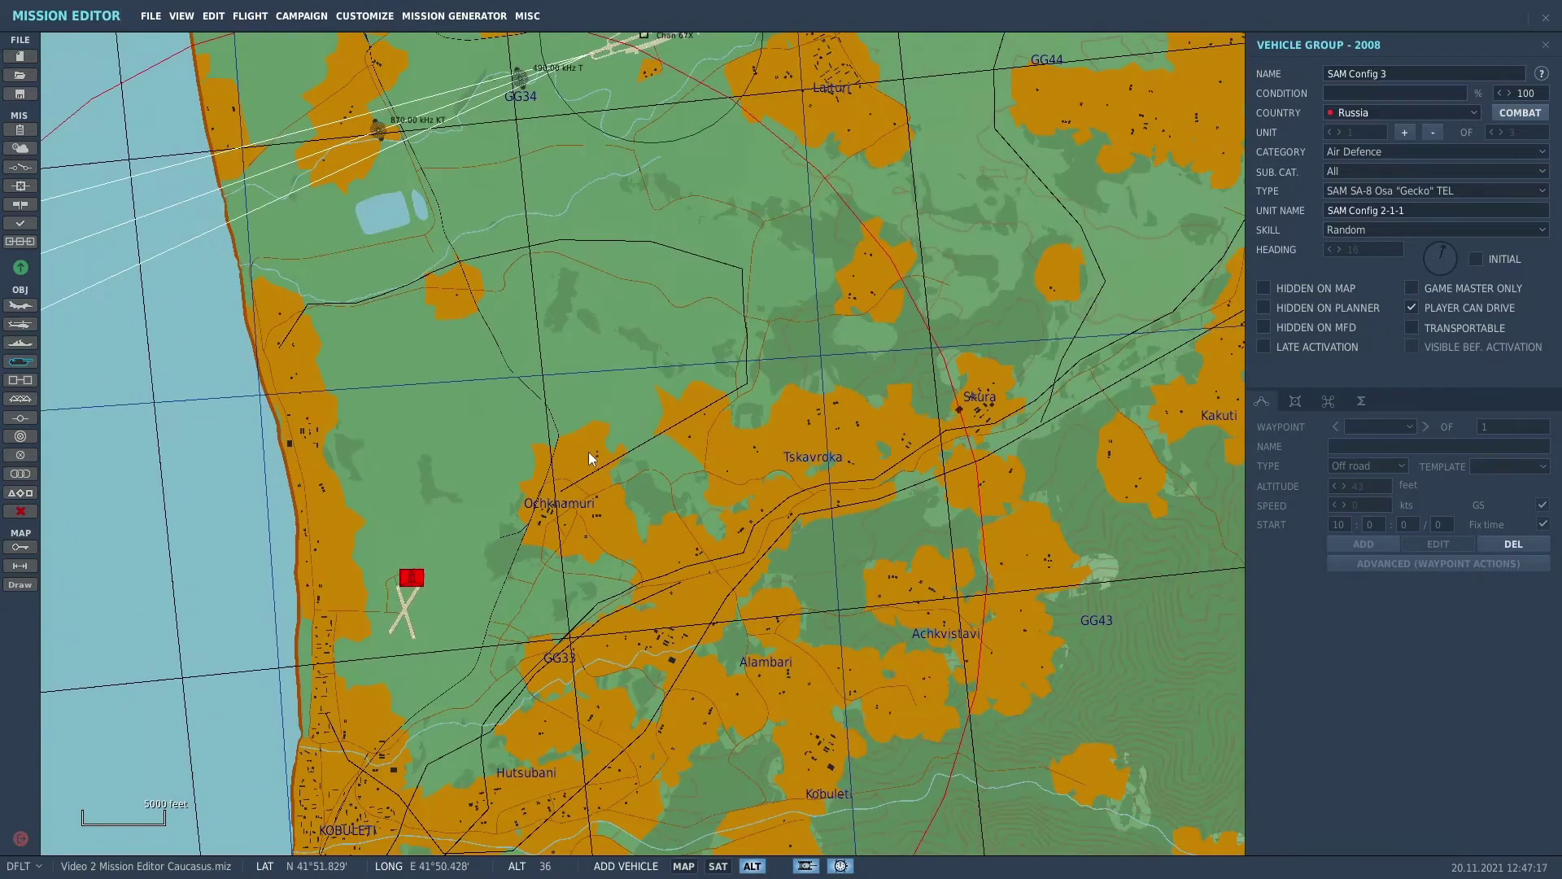
right_drag(613, 326, 439, 464)
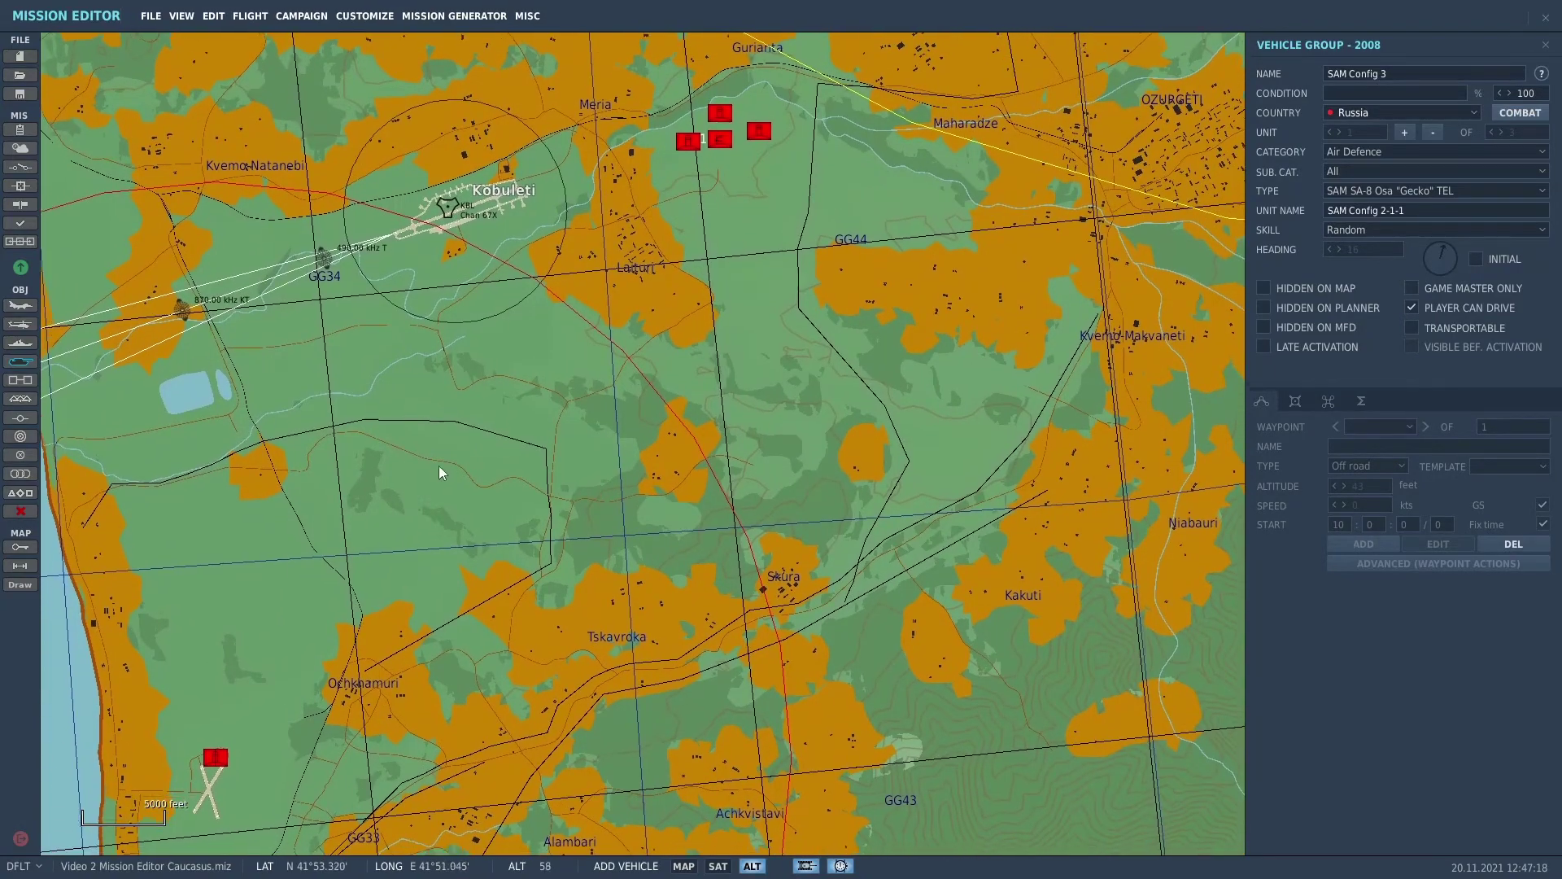
scroll(439, 470, down, 2)
scroll(439, 467, down, 1)
right_drag(700, 432, 872, 497)
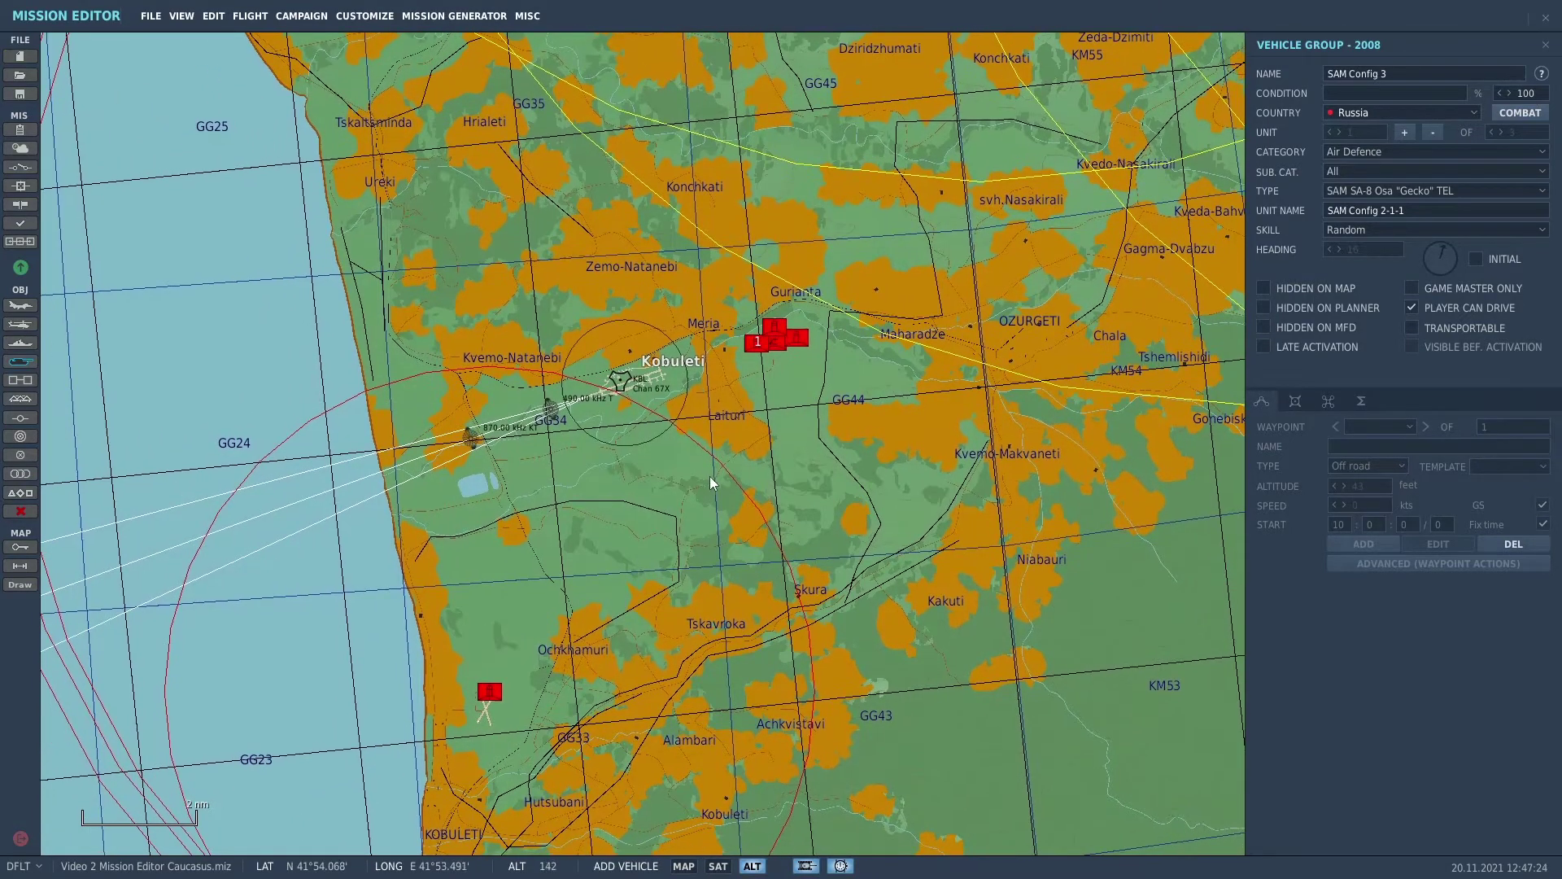
mouse_move(1037, 476)
right_down()
mouse_move(661, 578)
mouse_move(645, 596)
right_up()
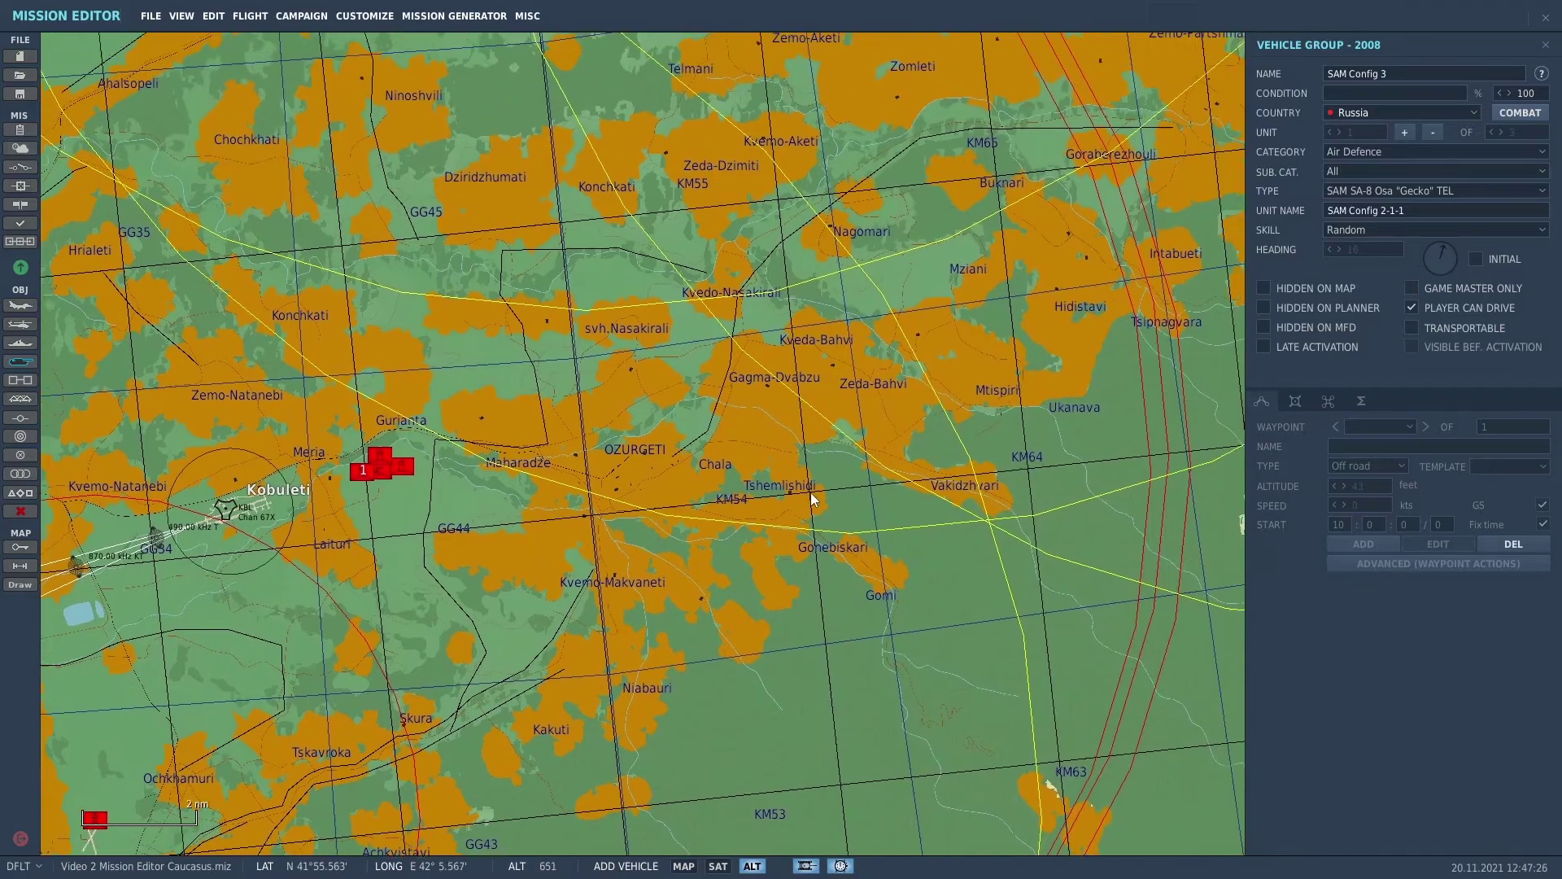
scroll(766, 555, down, 2)
mouse_move(848, 426)
right_down()
mouse_move(766, 554)
mouse_move(813, 600)
mouse_move(854, 682)
right_up()
scroll(765, 560, down, 2)
scroll(847, 659, down, 2)
right_drag(702, 516, 841, 635)
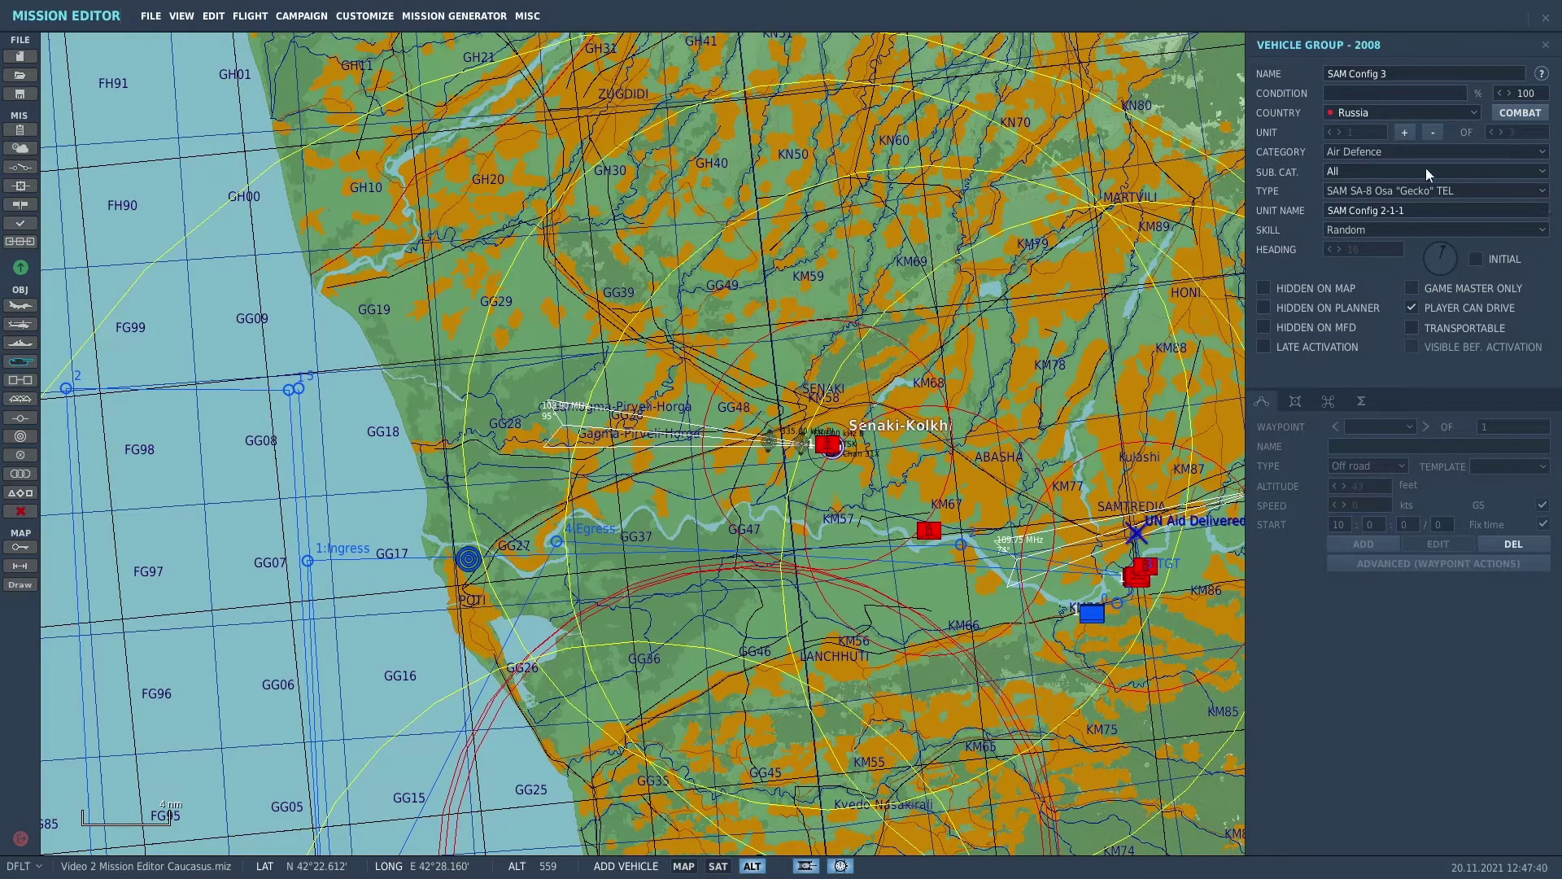
Step: Place the SA-8 launcher of SAM Config 3 northwest of Senaki-Kolkhi, above Gagma-Pirveli-Horga, and increase the group to two units
scroll(616, 418, up, 1)
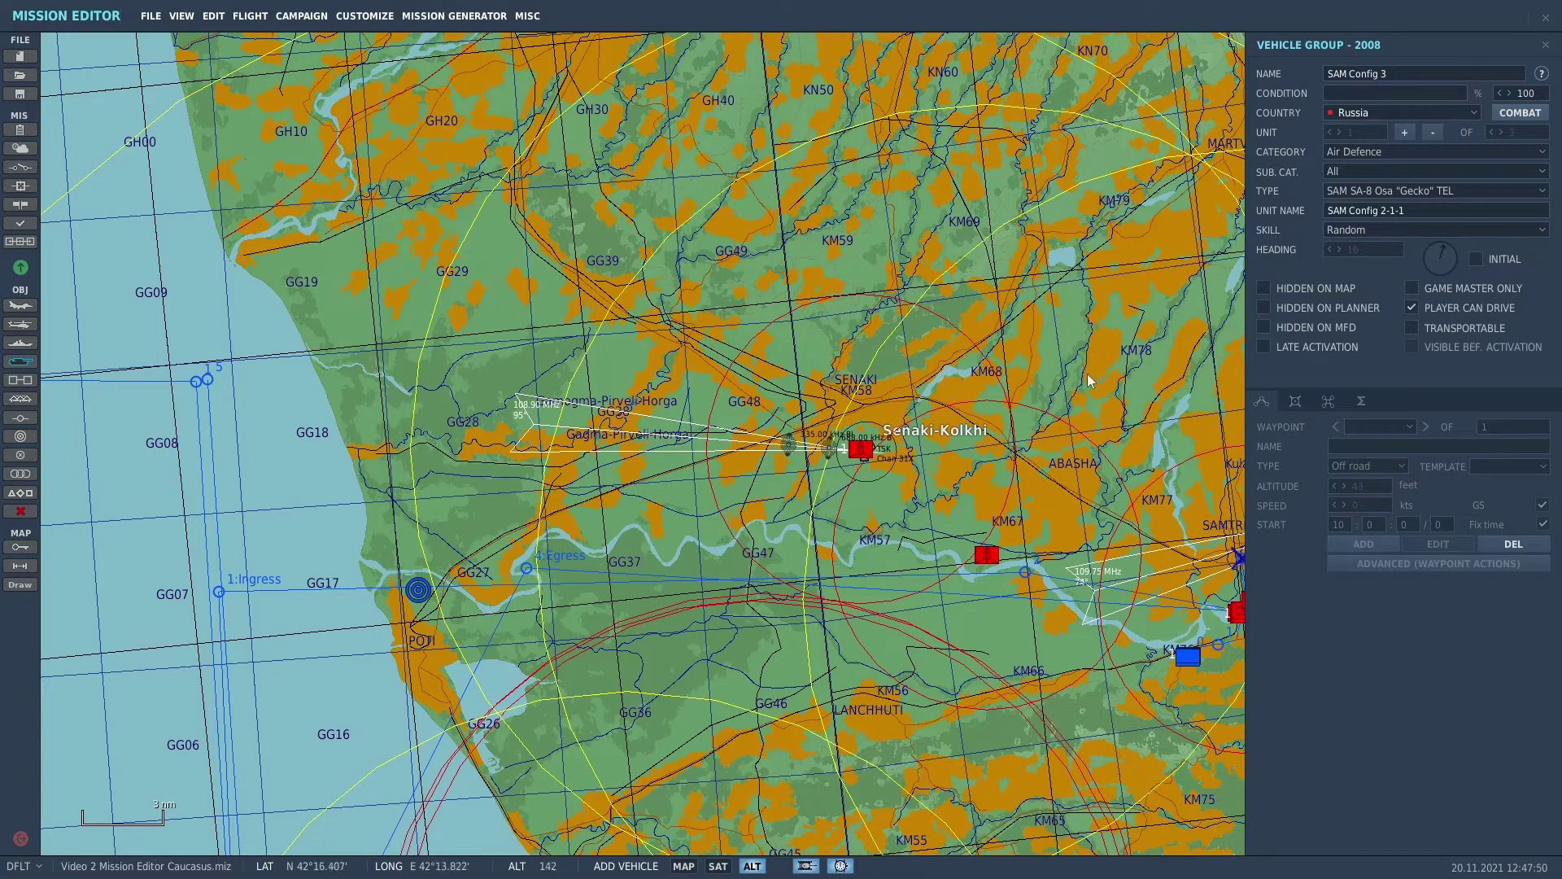
click(612, 359)
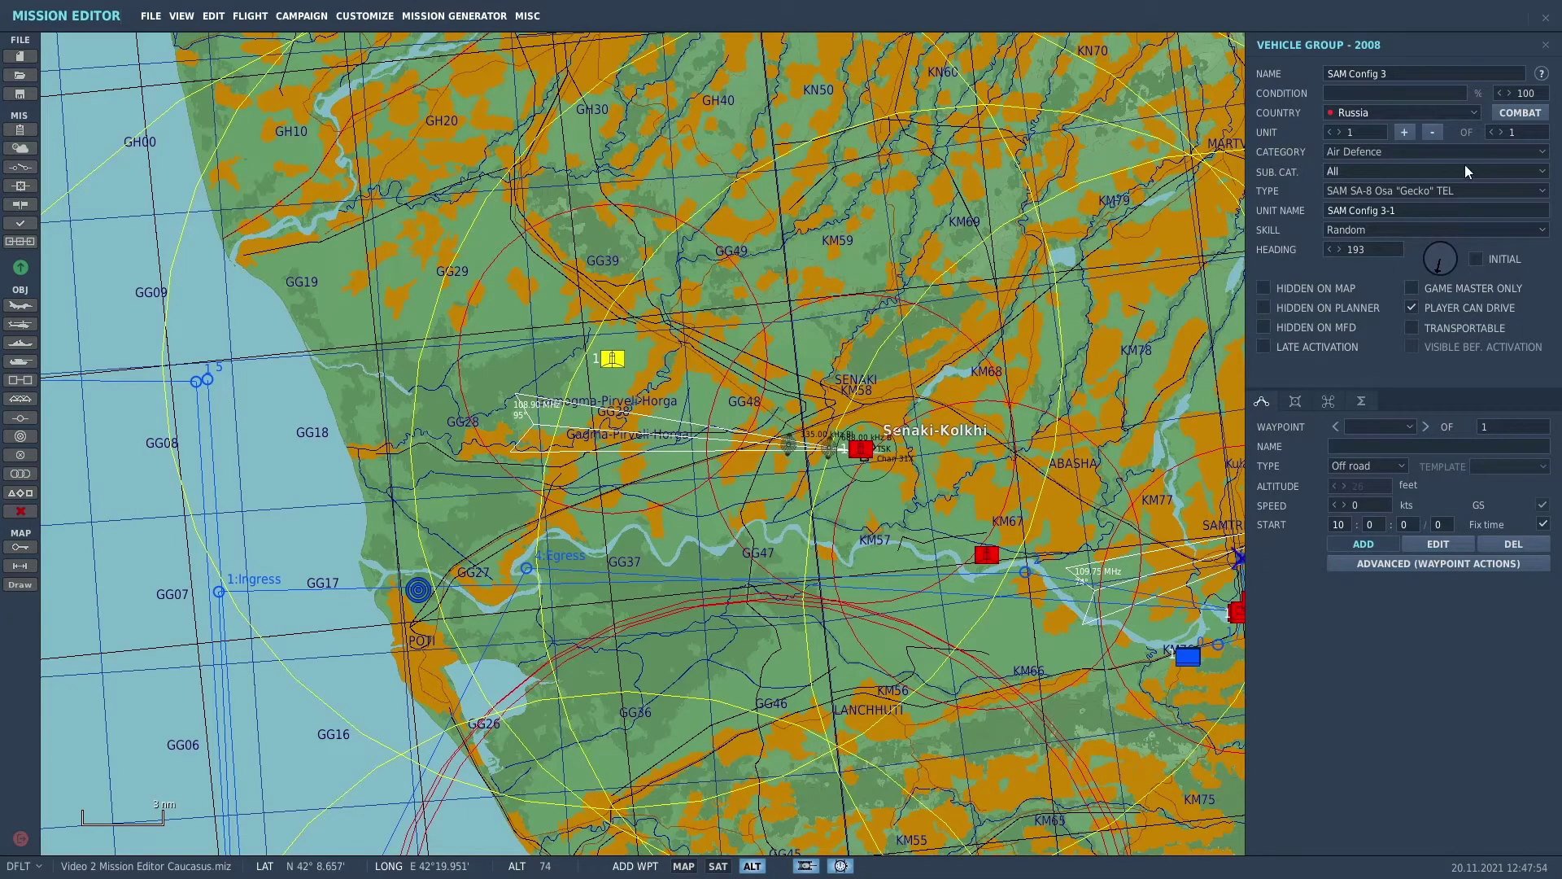
click(1503, 132)
right_drag(1133, 674, 832, 210)
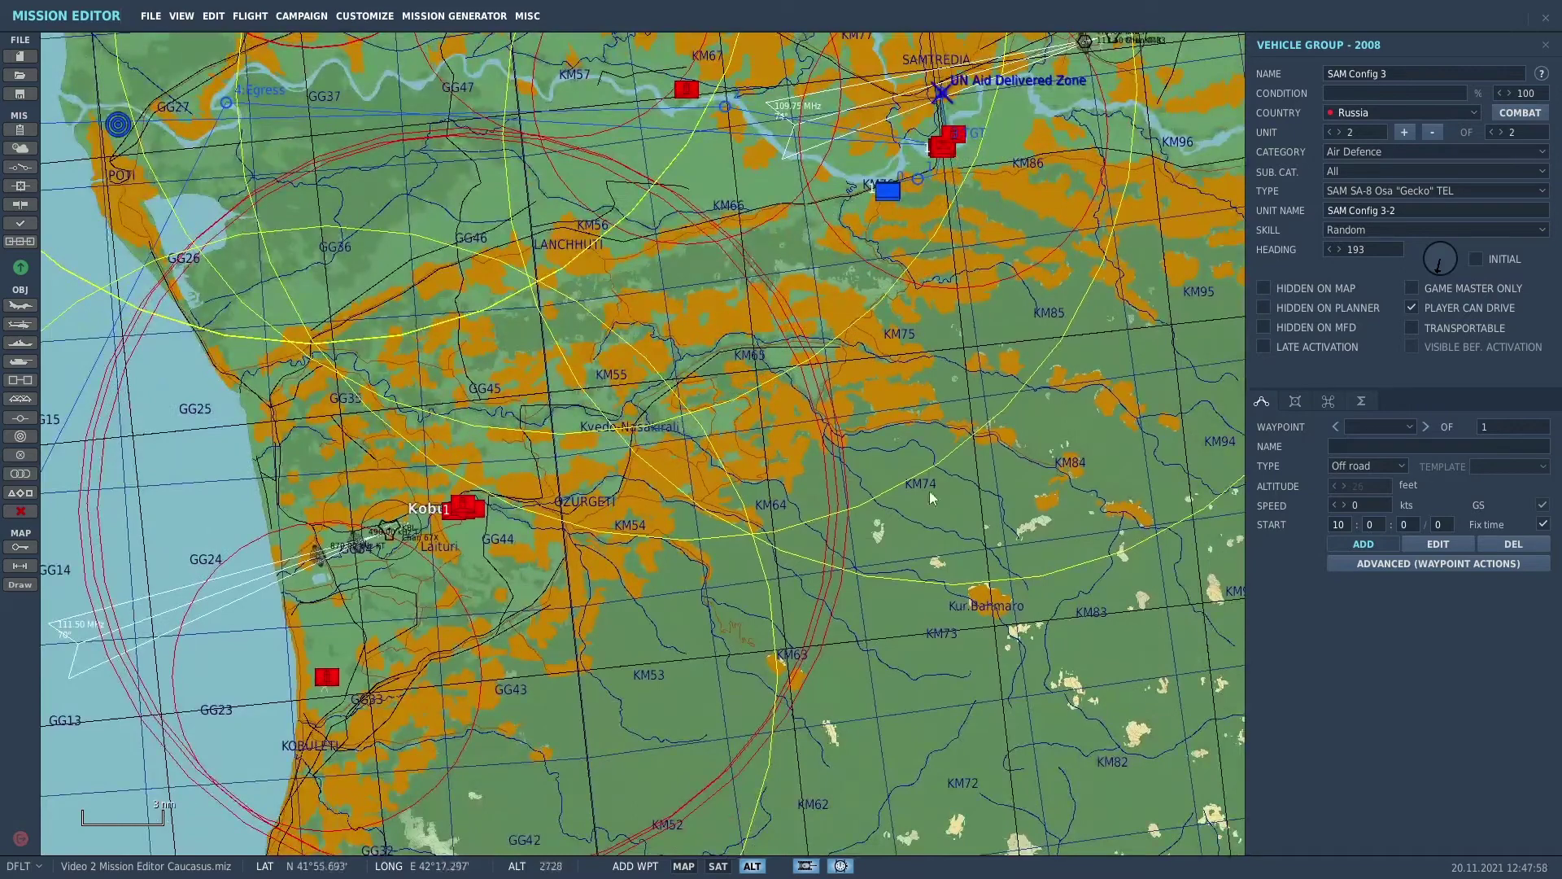
scroll(820, 373, up, 2)
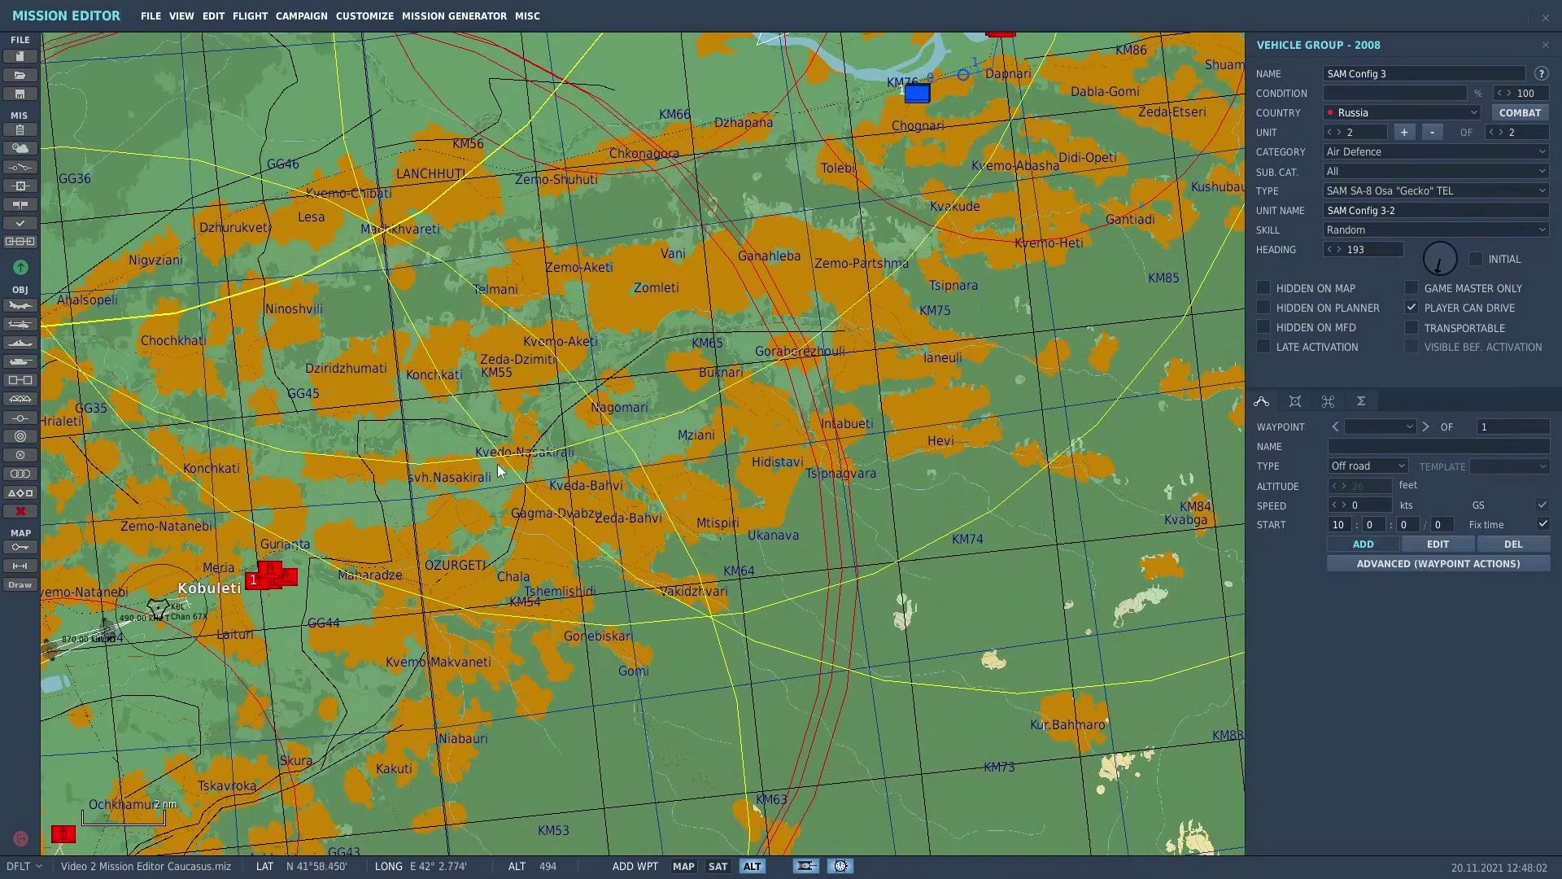
scroll(480, 321, up, 3)
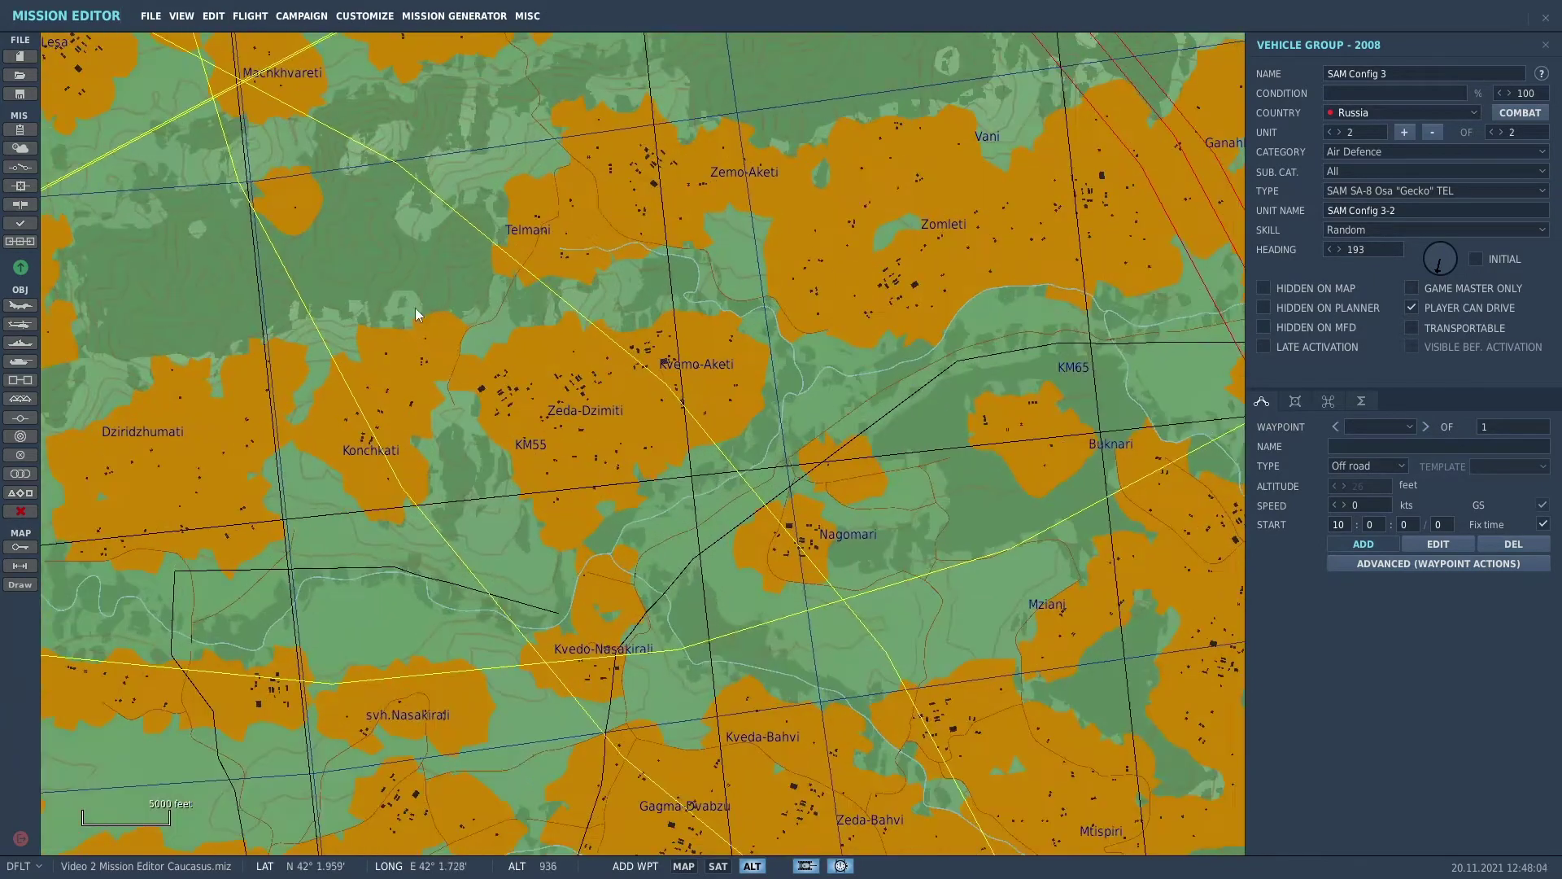
right_drag(474, 390, 1028, 592)
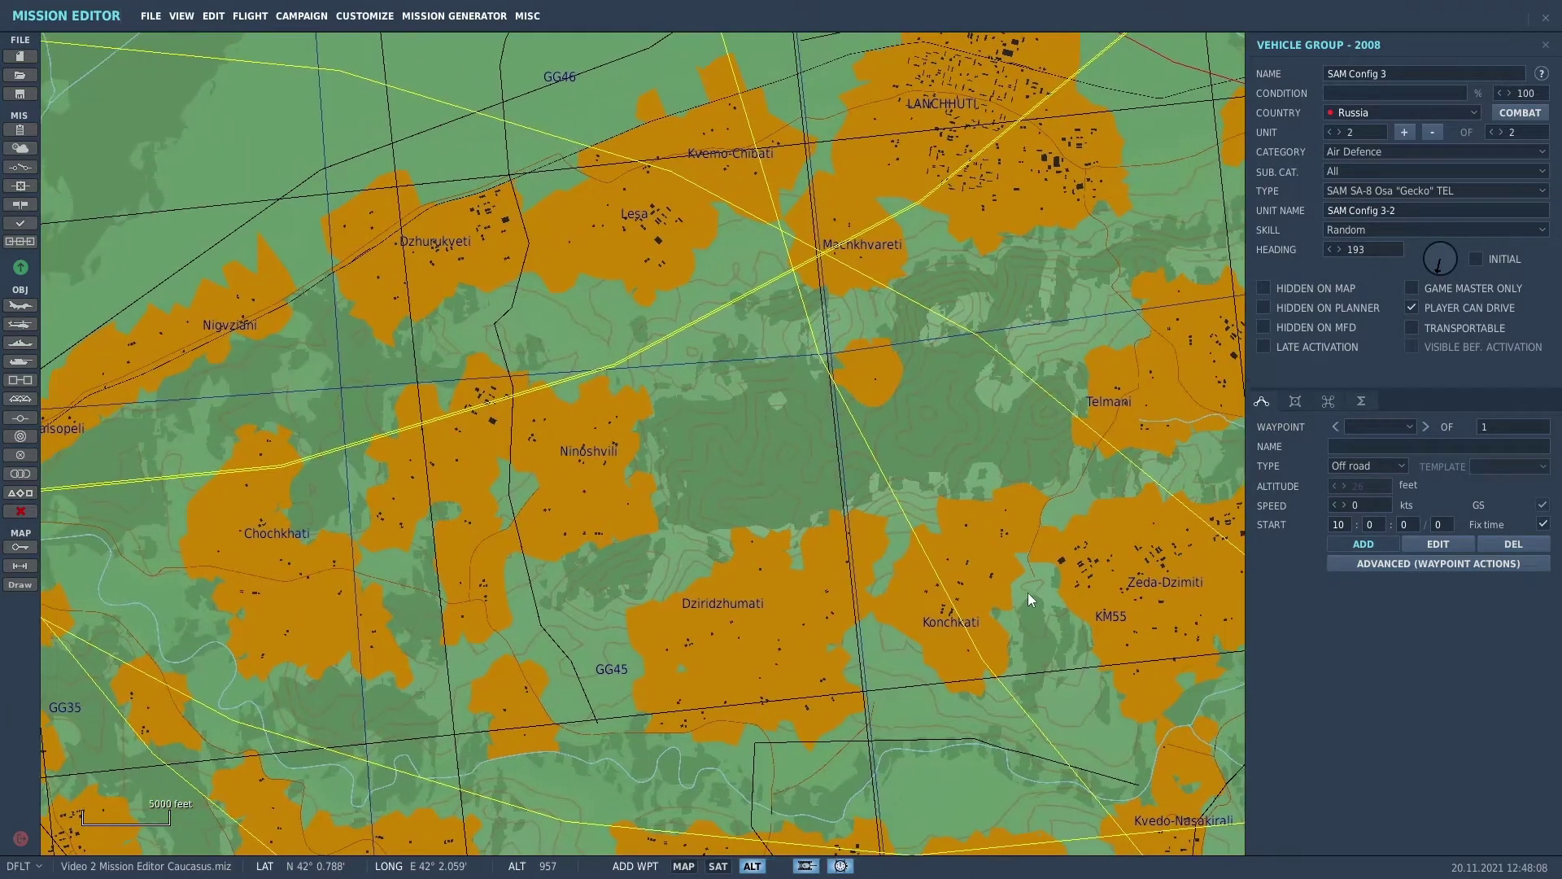
click(931, 413)
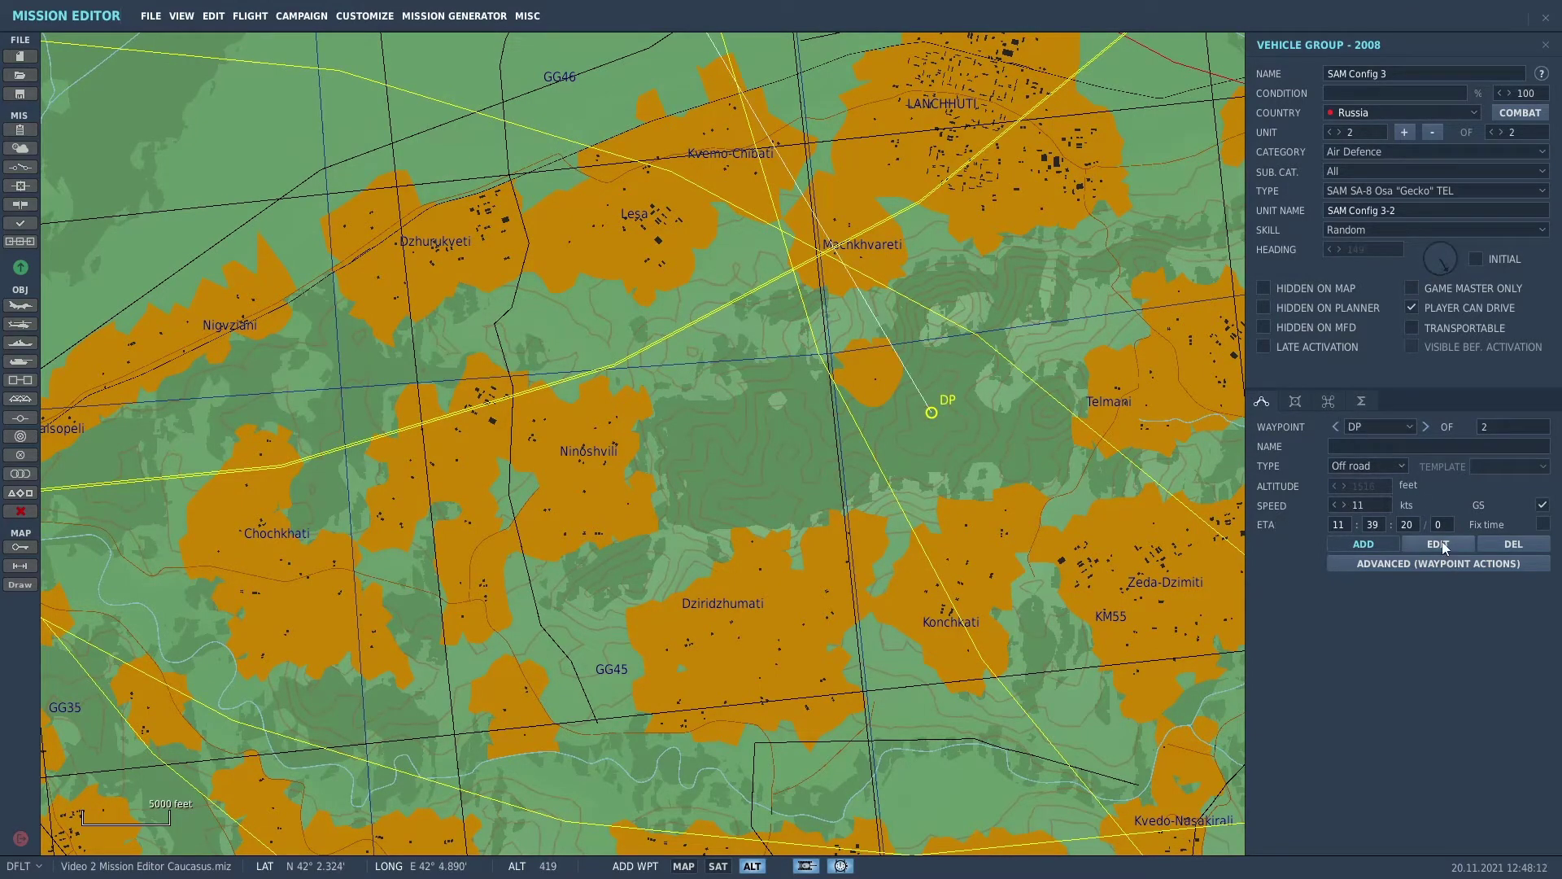
click(1506, 544)
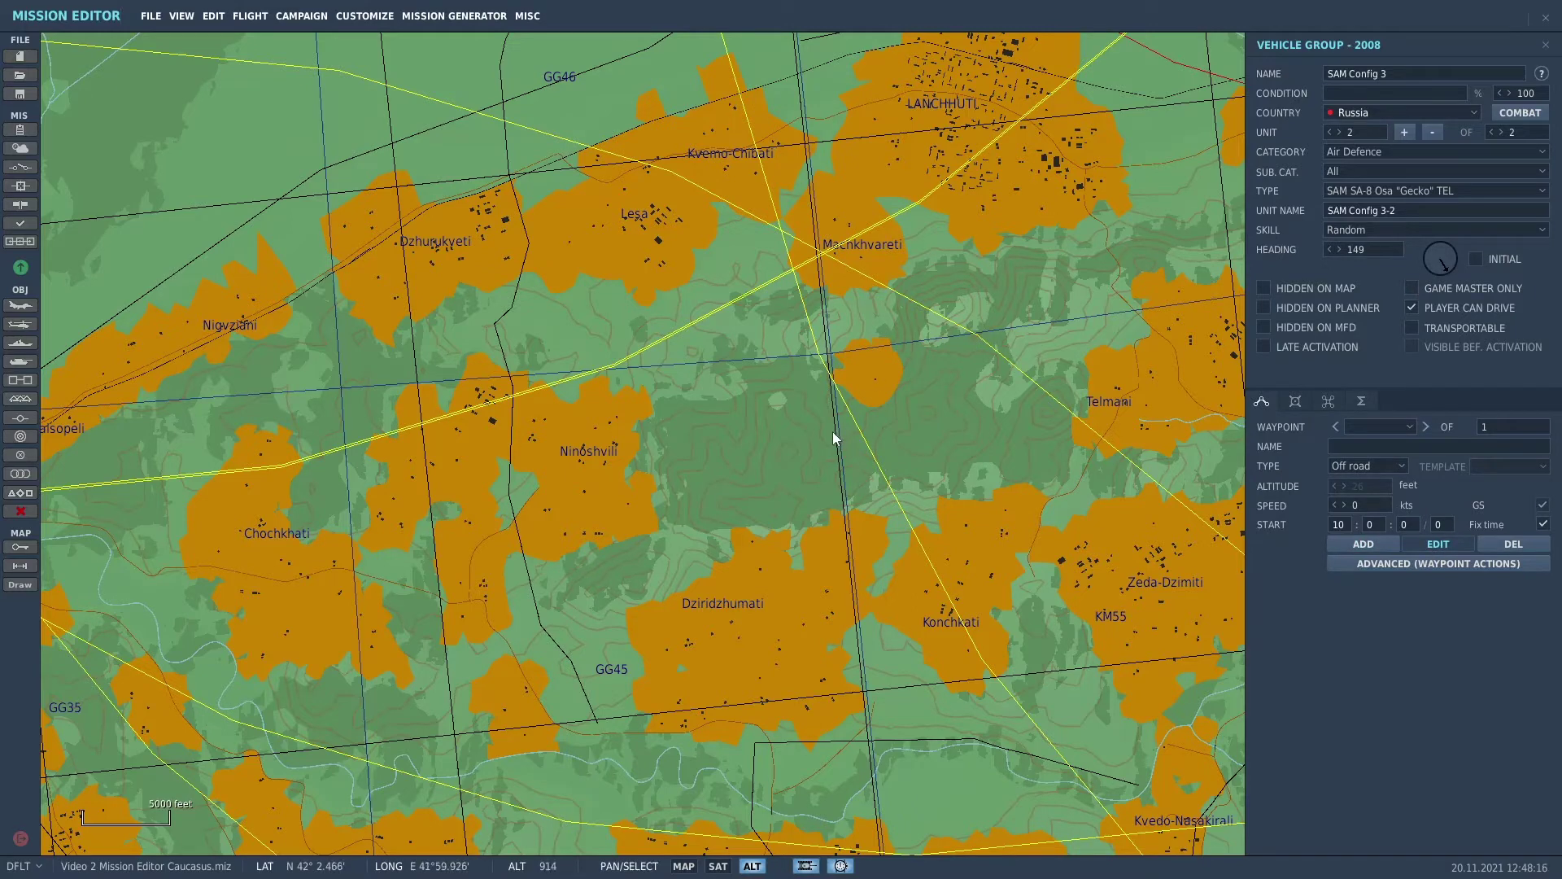
click(789, 452)
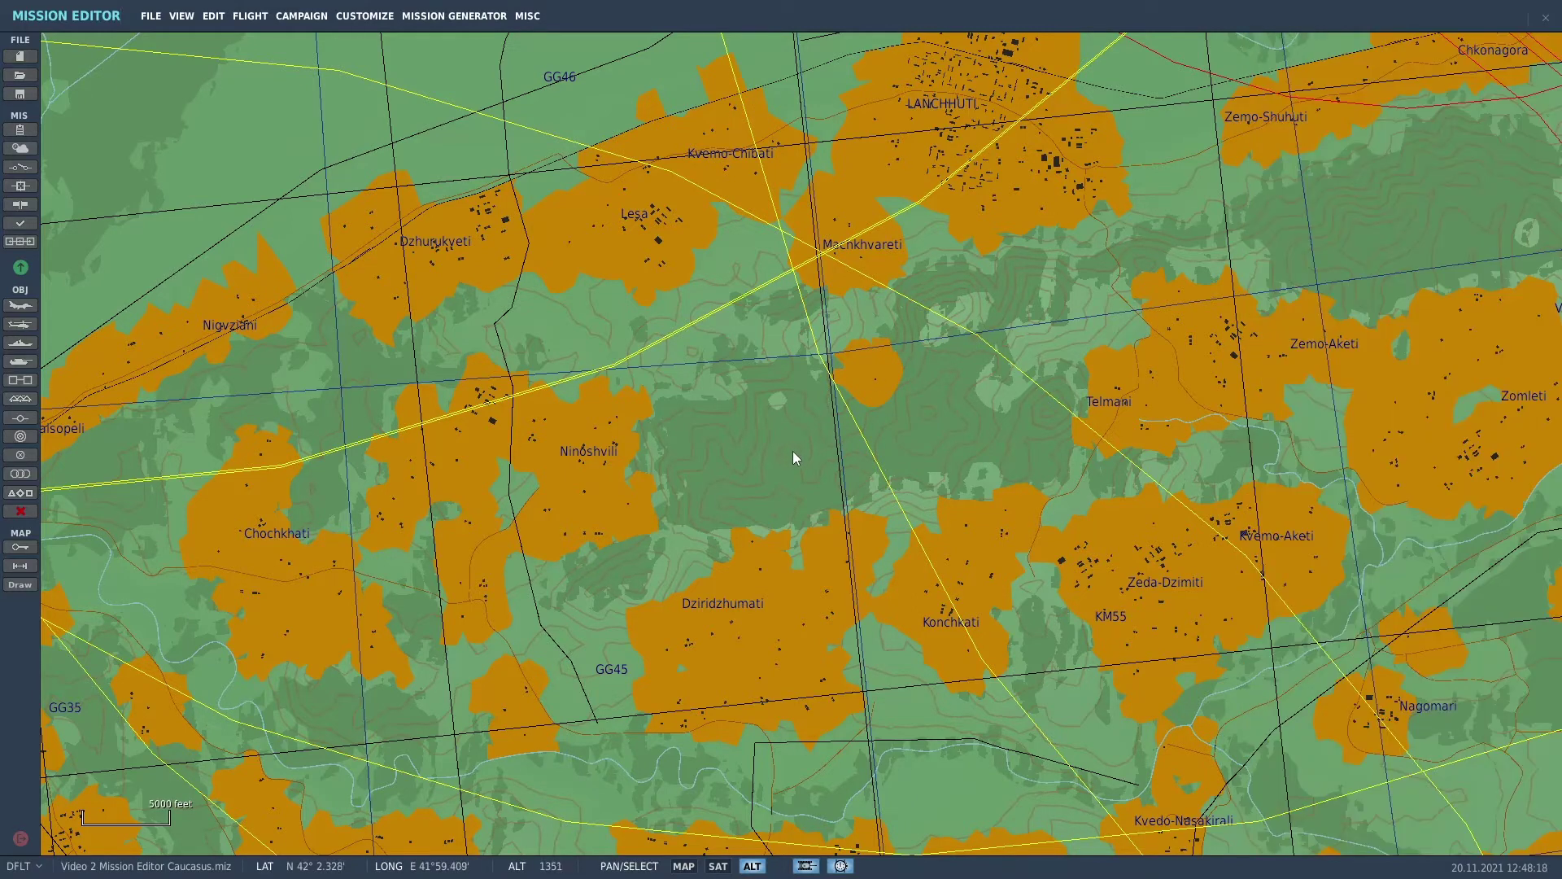
click(25, 363)
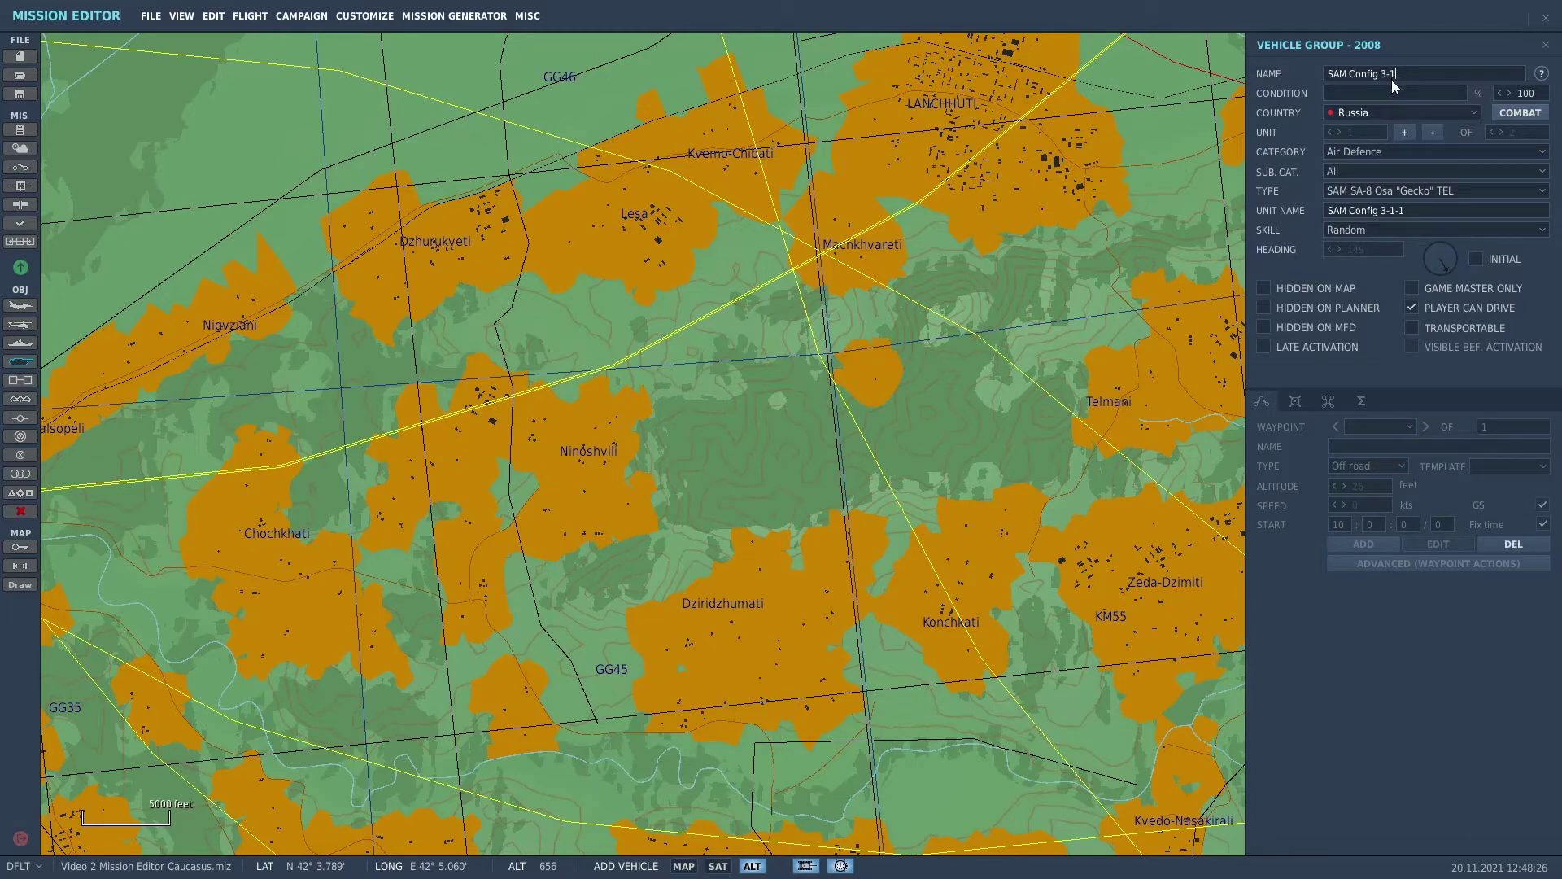
key(BackSpace)
key(BackSpace)
Step: Find SAM Config 3 in the unit list, go to it on the map and select its unit 2
click(20, 493)
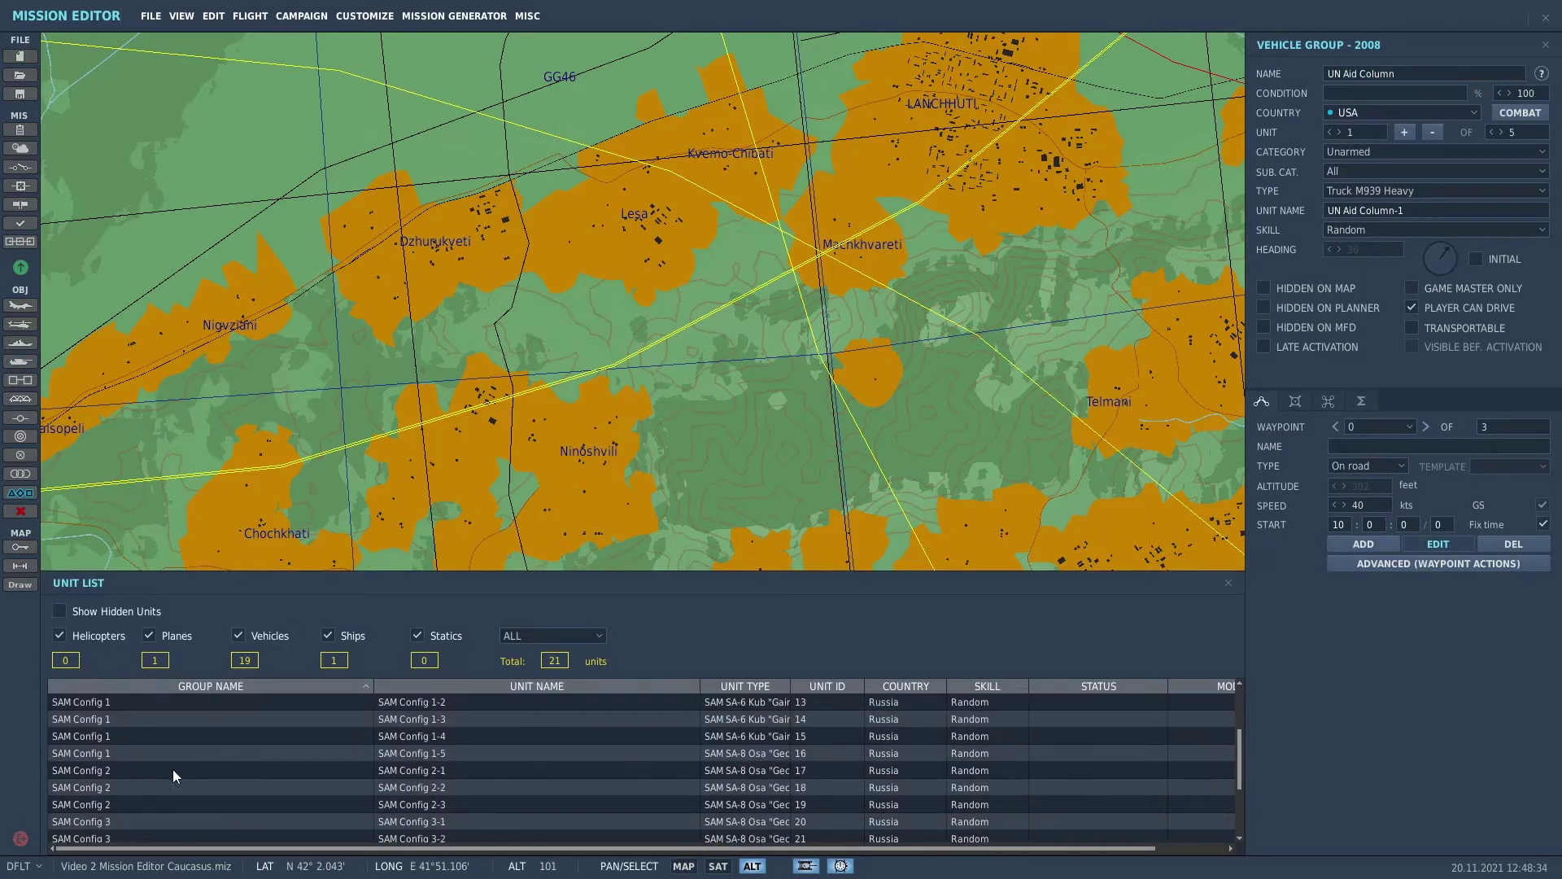
scroll(134, 831, down, 3)
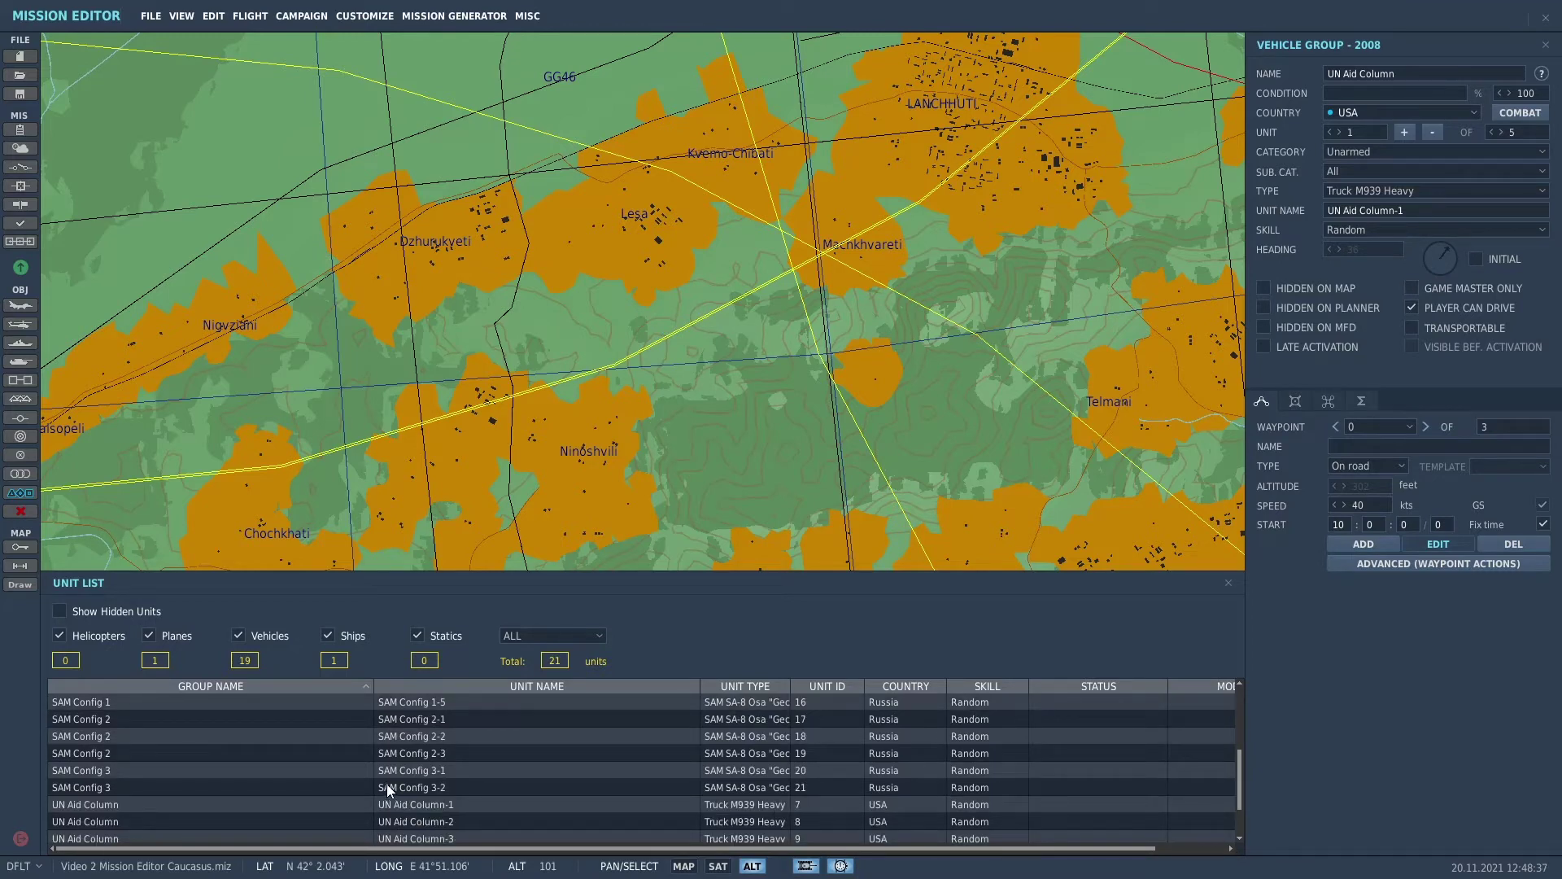
click(103, 777)
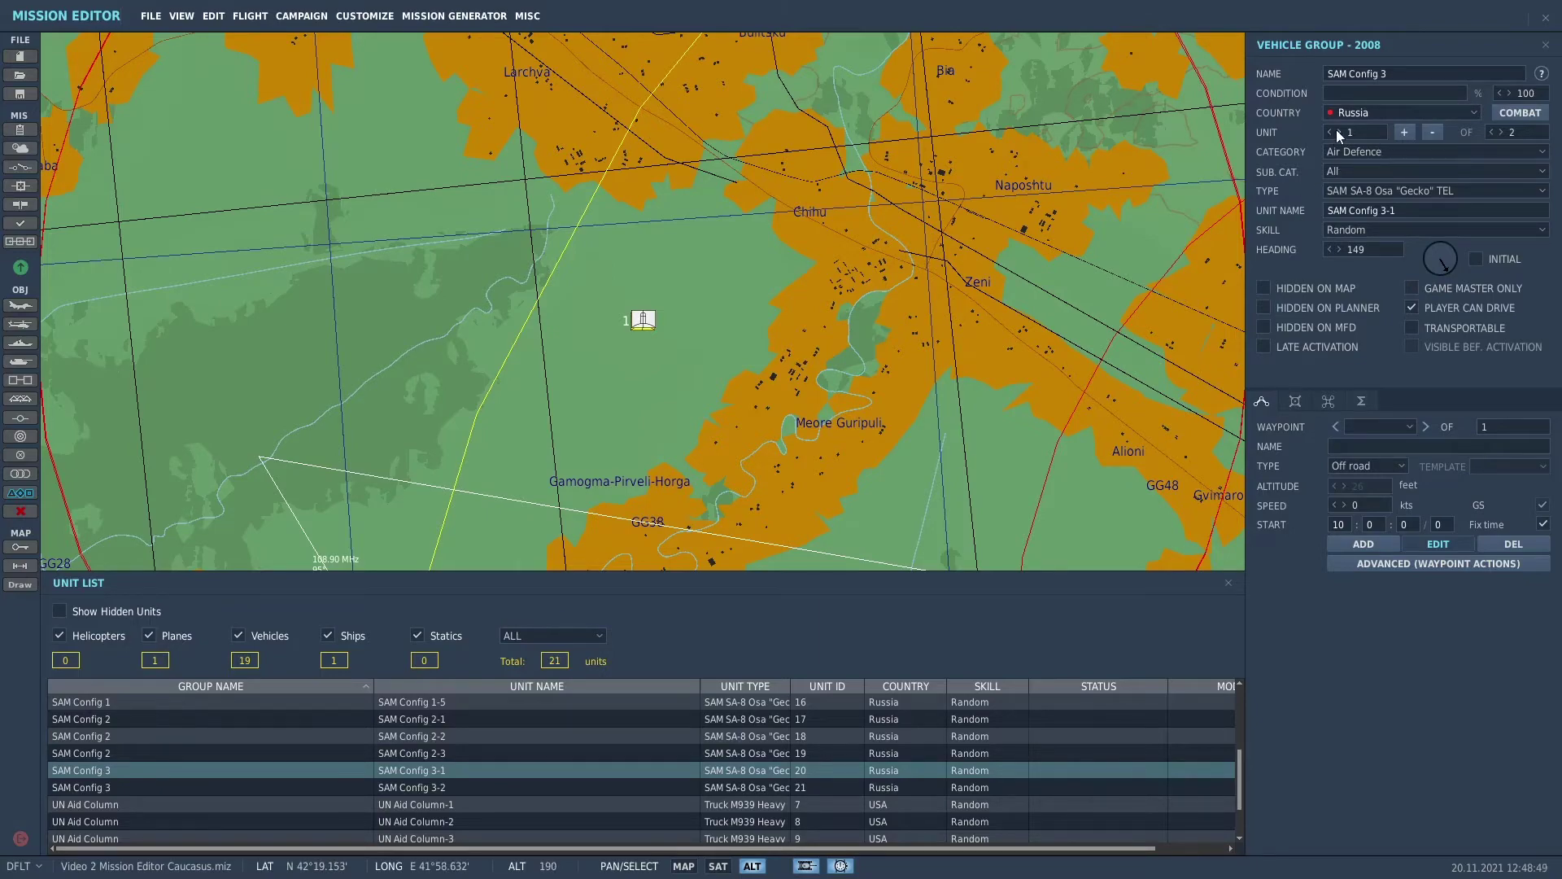
scroll(846, 358, down, 5)
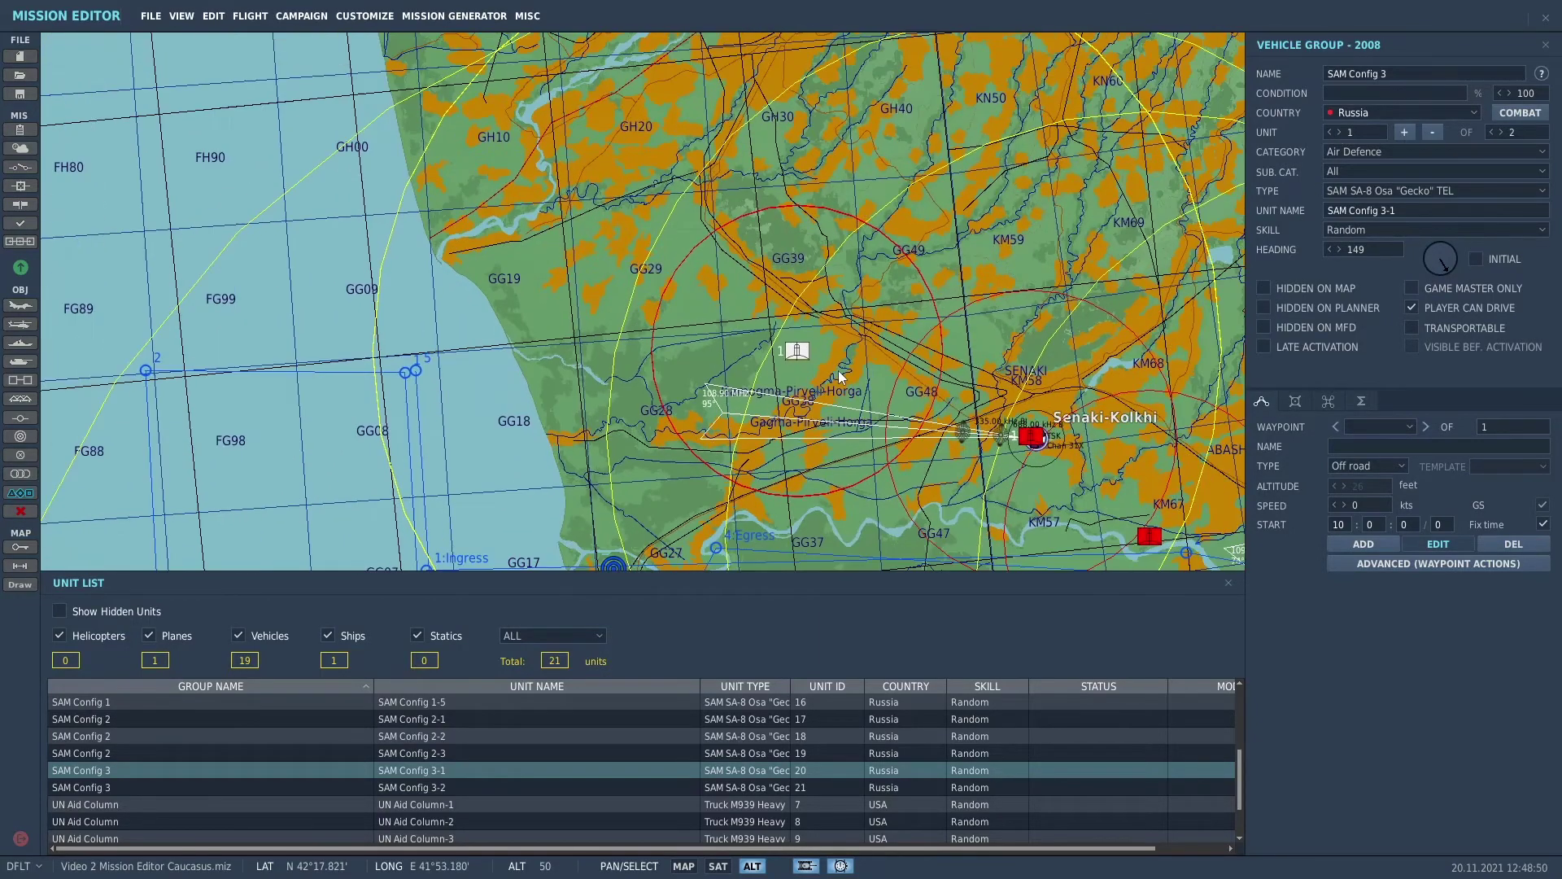
click(1339, 133)
scroll(773, 355, up, 3)
scroll(814, 342, up, 8)
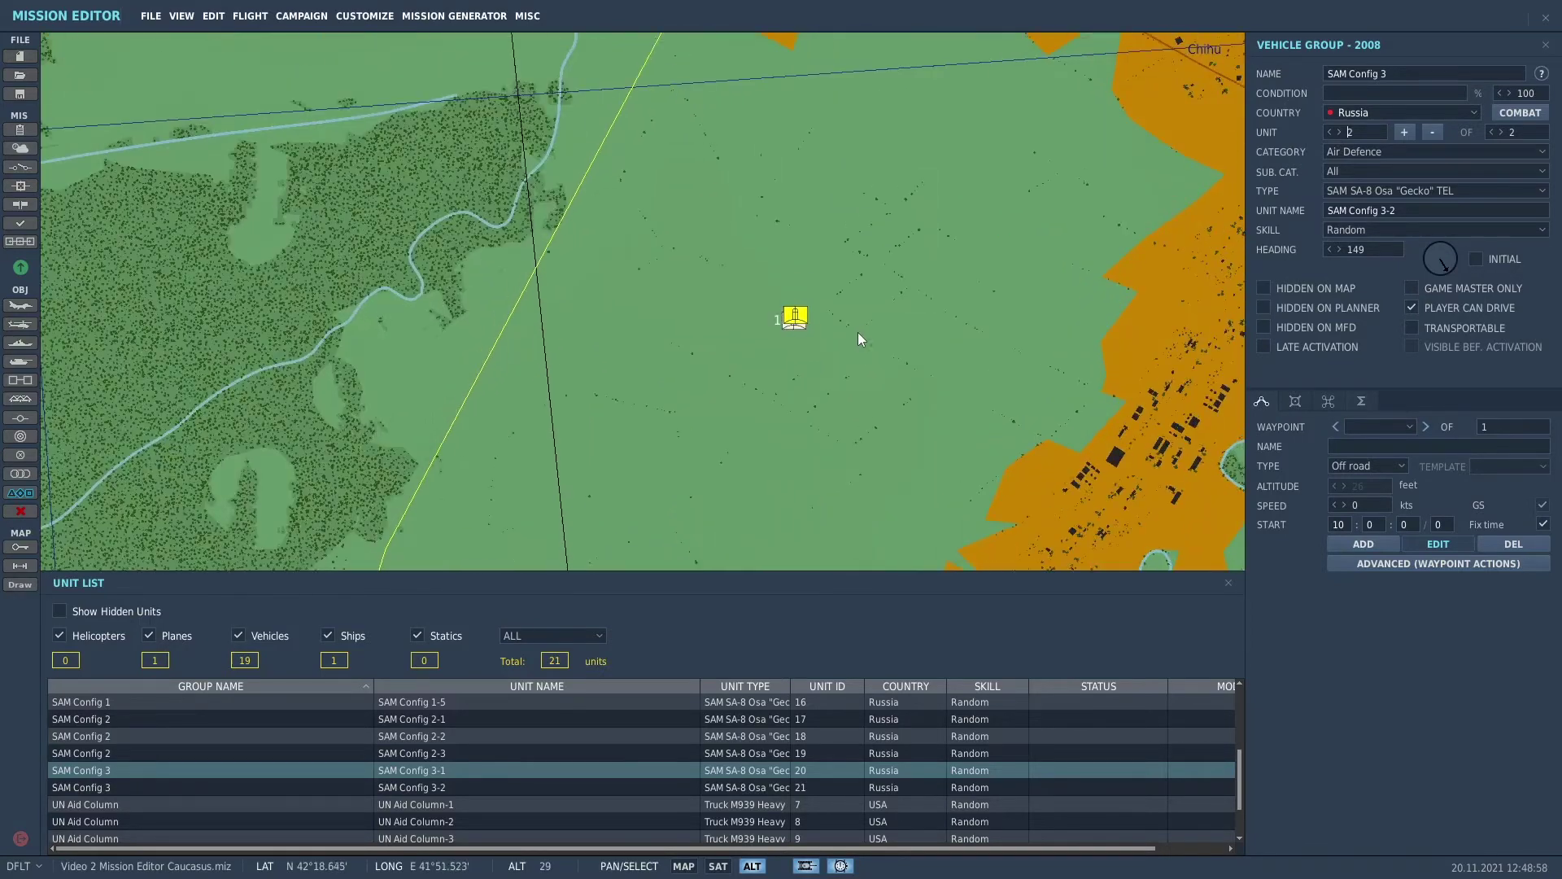
scroll(796, 327, up, 2)
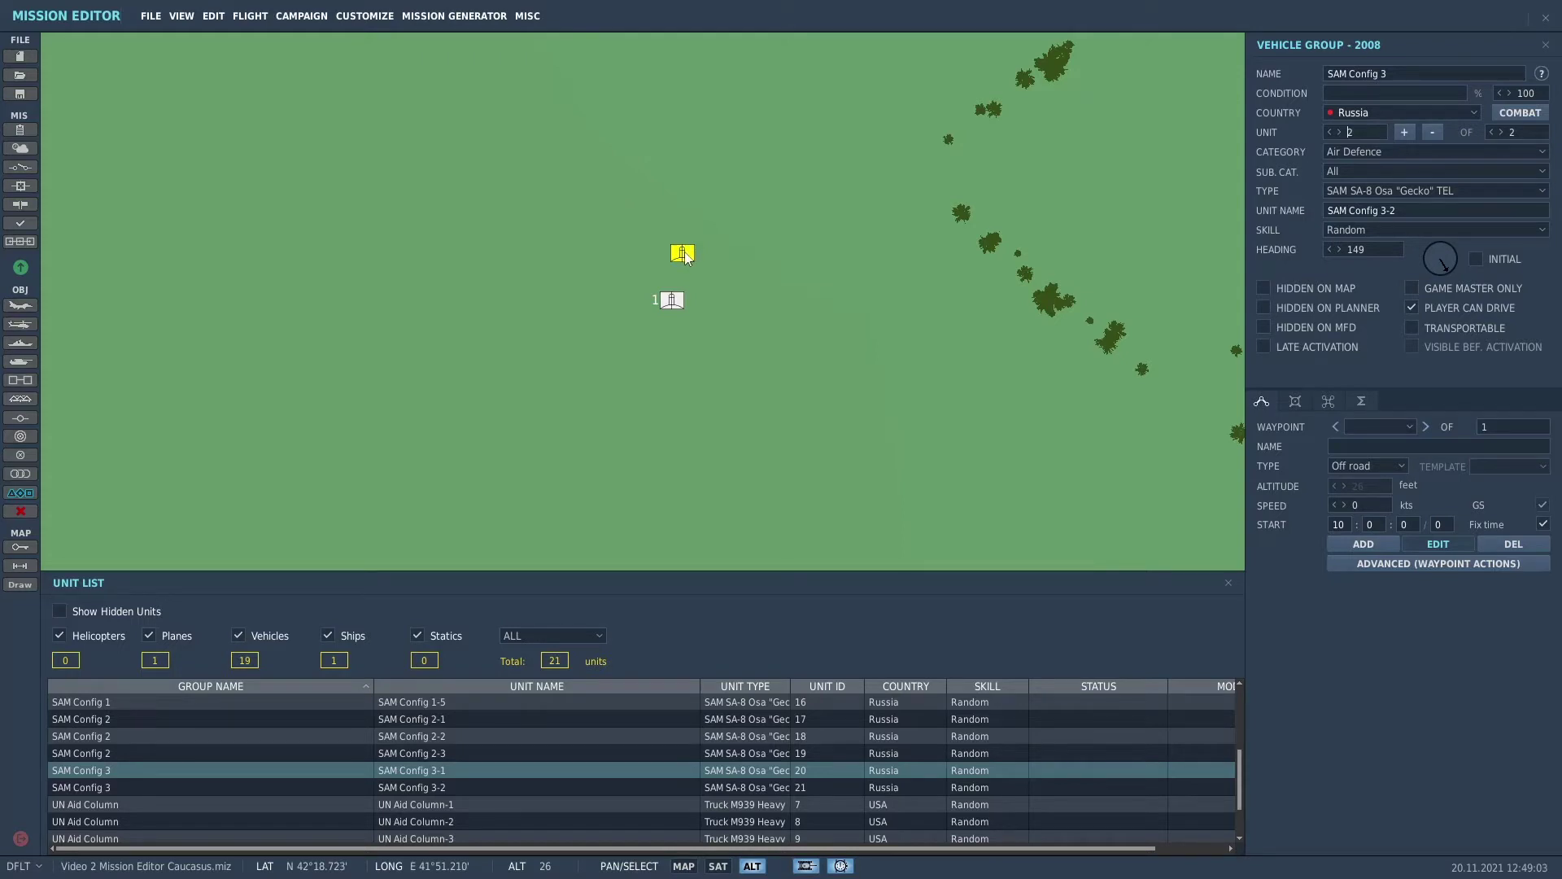
Step: Move unit 2 of SAM Config 3 far south from the first launcher to Nigvziani, then close the unit list
drag(688, 257, 1001, 480)
scroll(1001, 474, down, 3)
drag(1074, 521, 958, 155)
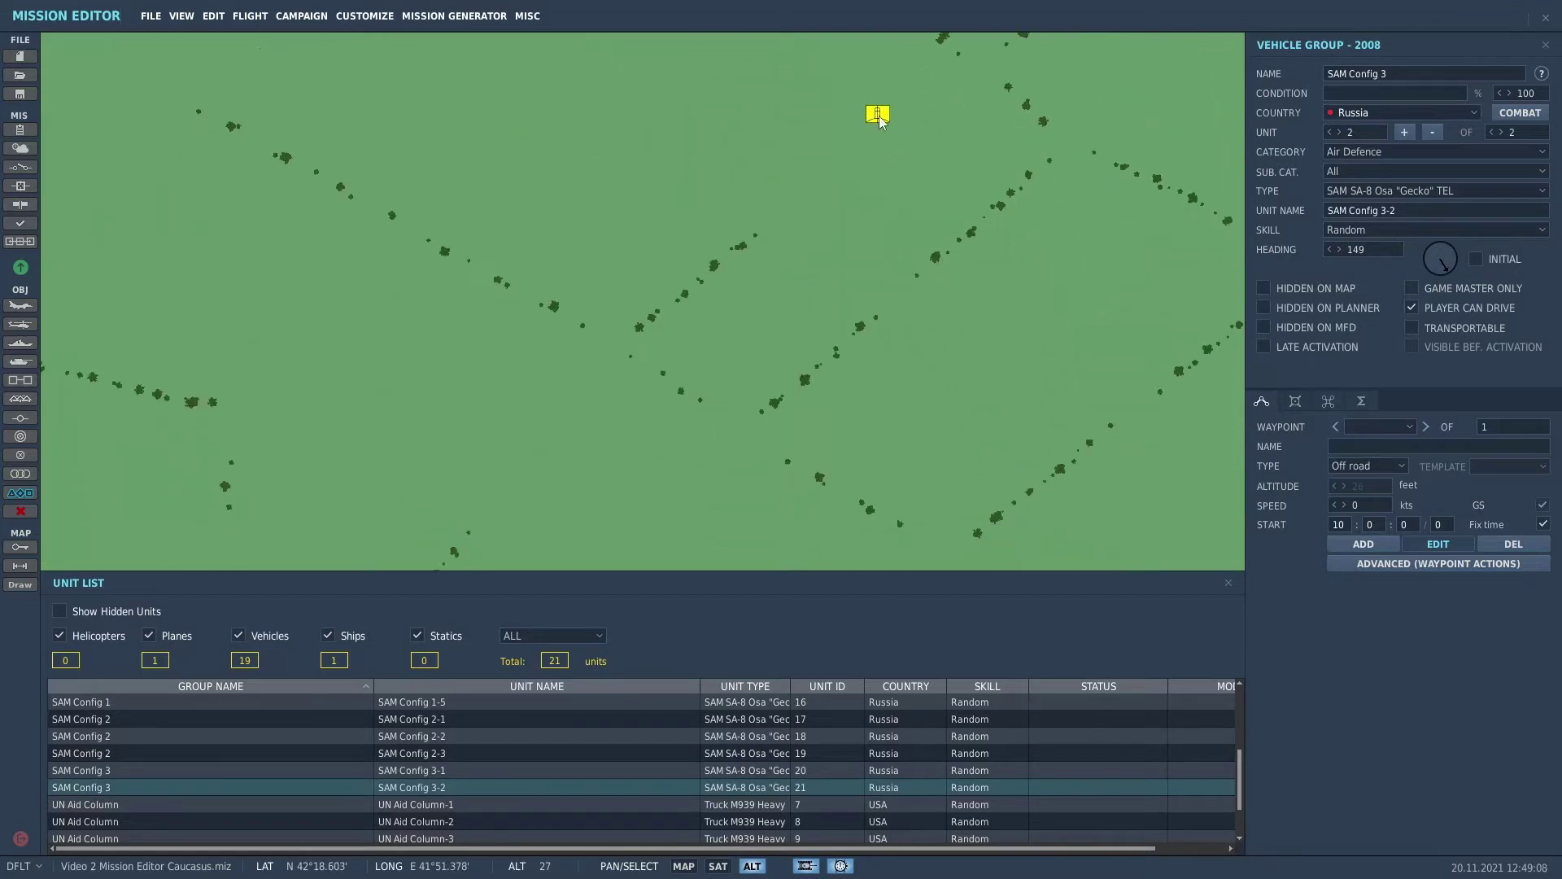
drag(879, 116, 846, 519)
scroll(876, 492, down, 2)
drag(1022, 549, 901, 210)
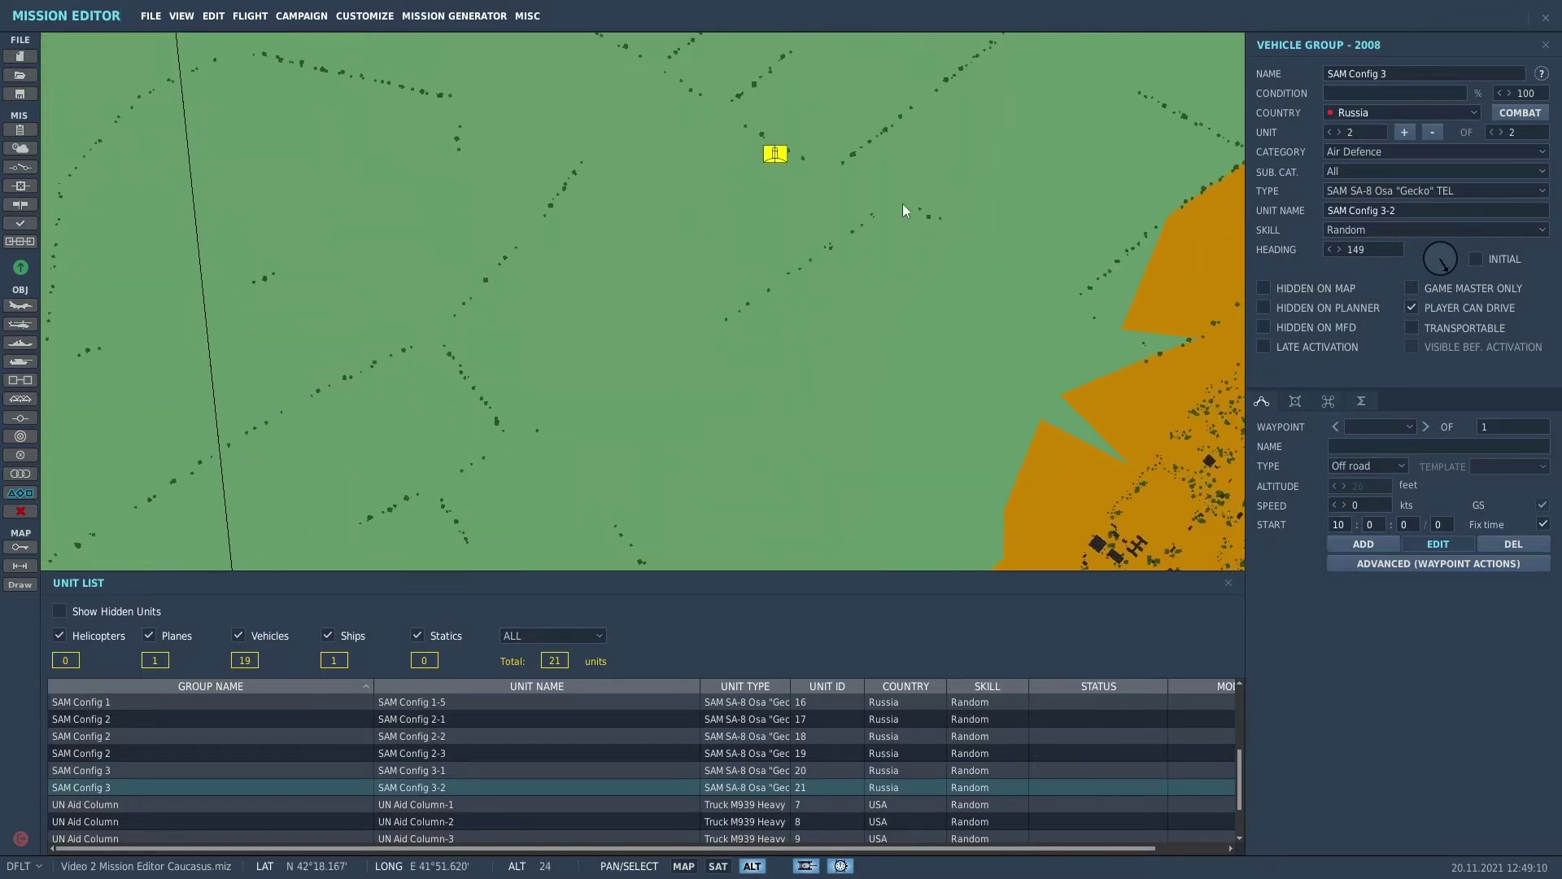
scroll(838, 486, up, 3)
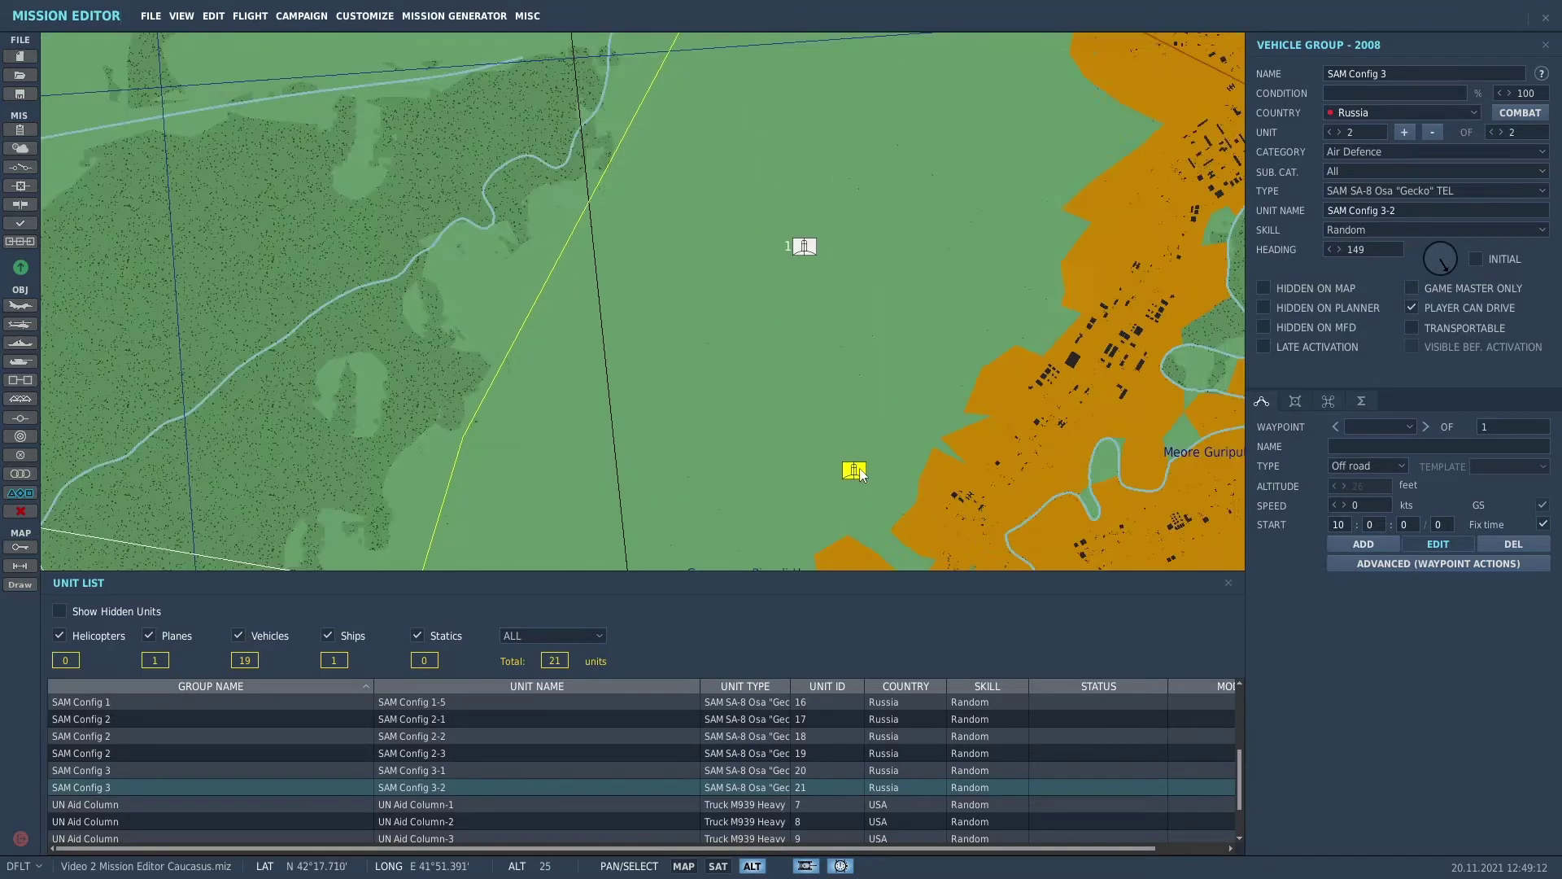
drag(1047, 504, 968, 151)
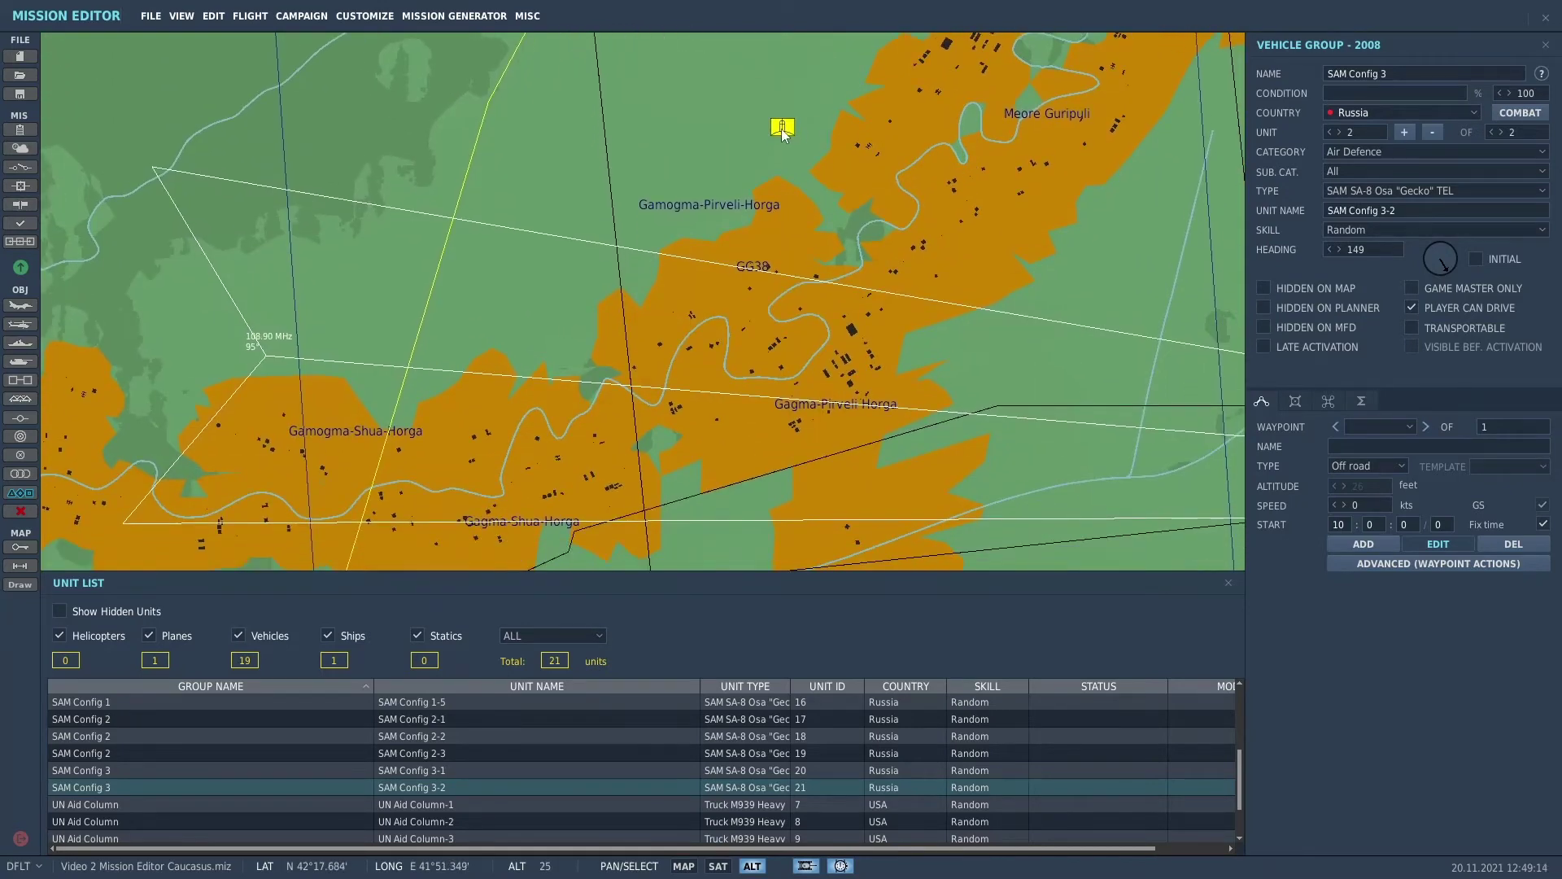
drag(783, 127, 899, 446)
scroll(1001, 459, down, 2)
drag(998, 452, 962, 486)
scroll(912, 445, down, 2)
drag(1005, 397, 900, 138)
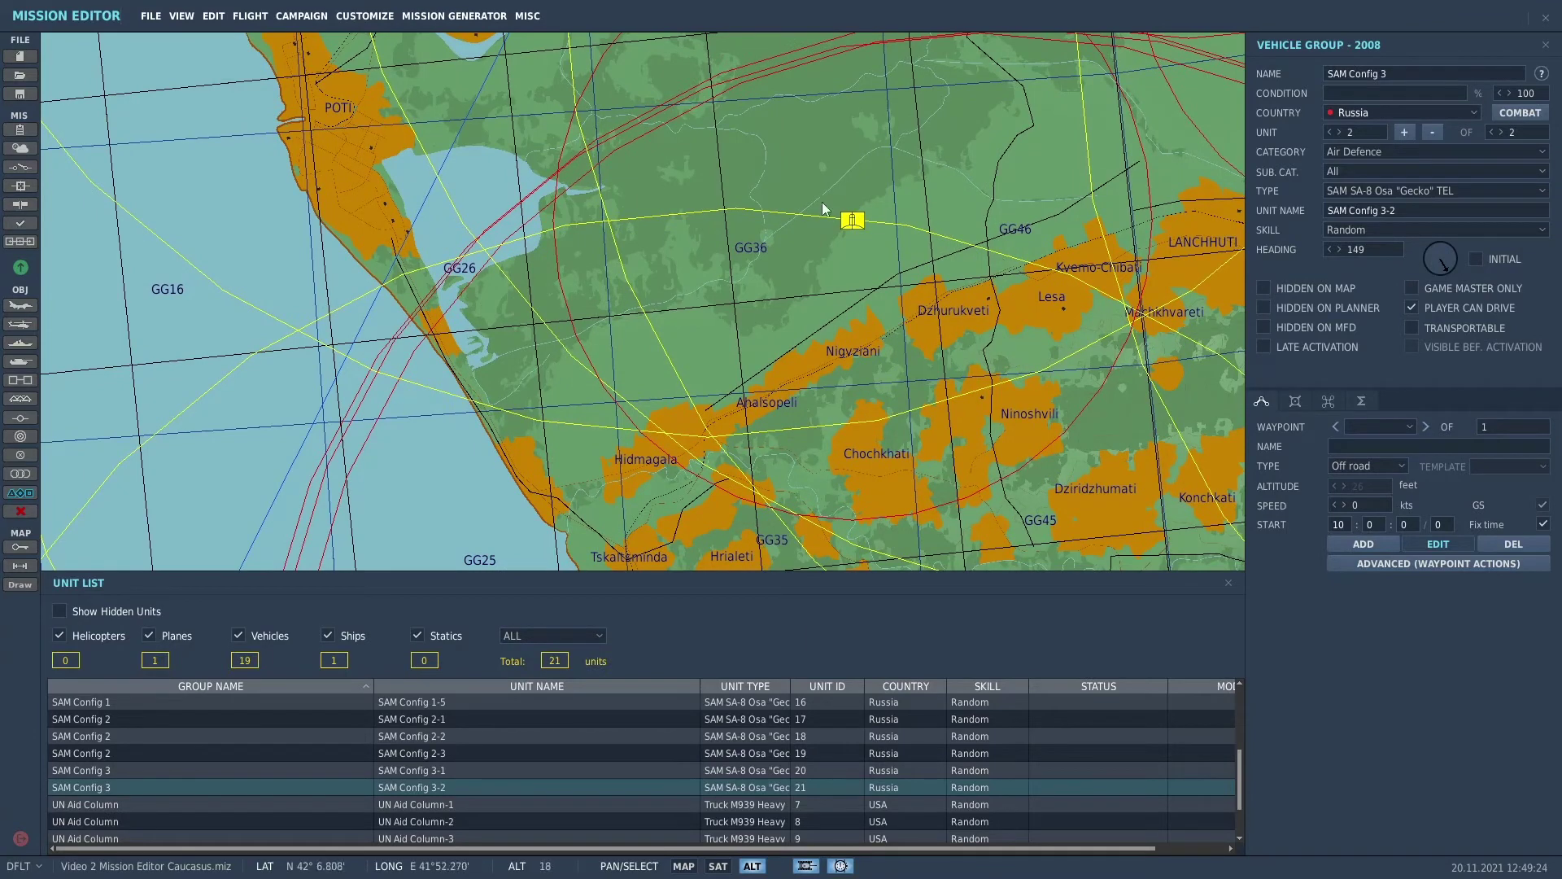
drag(853, 222, 888, 349)
drag(989, 411, 754, 181)
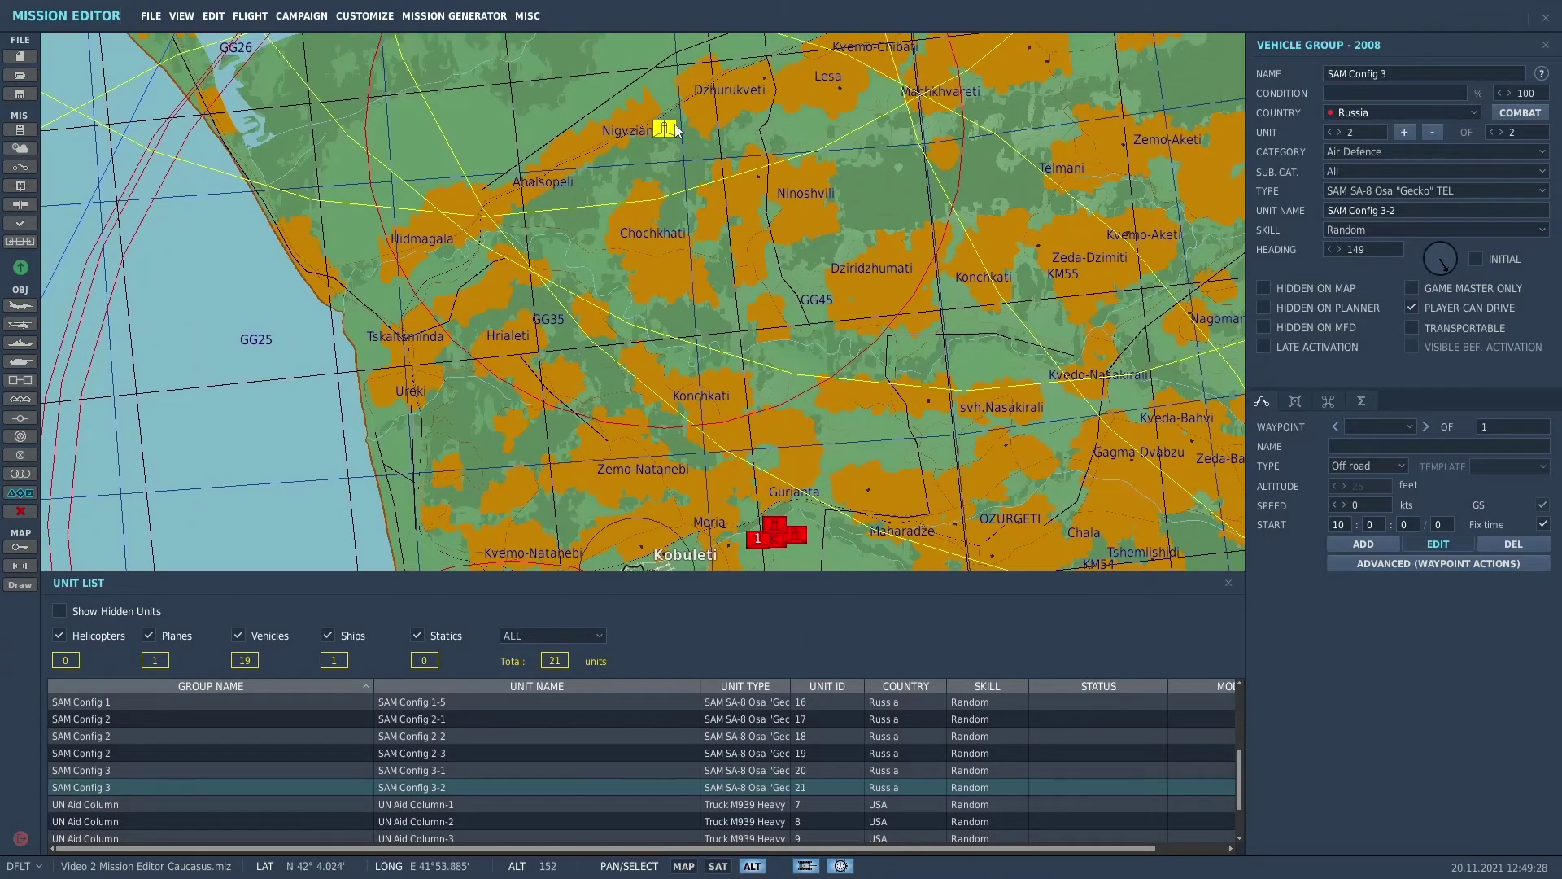
click(675, 132)
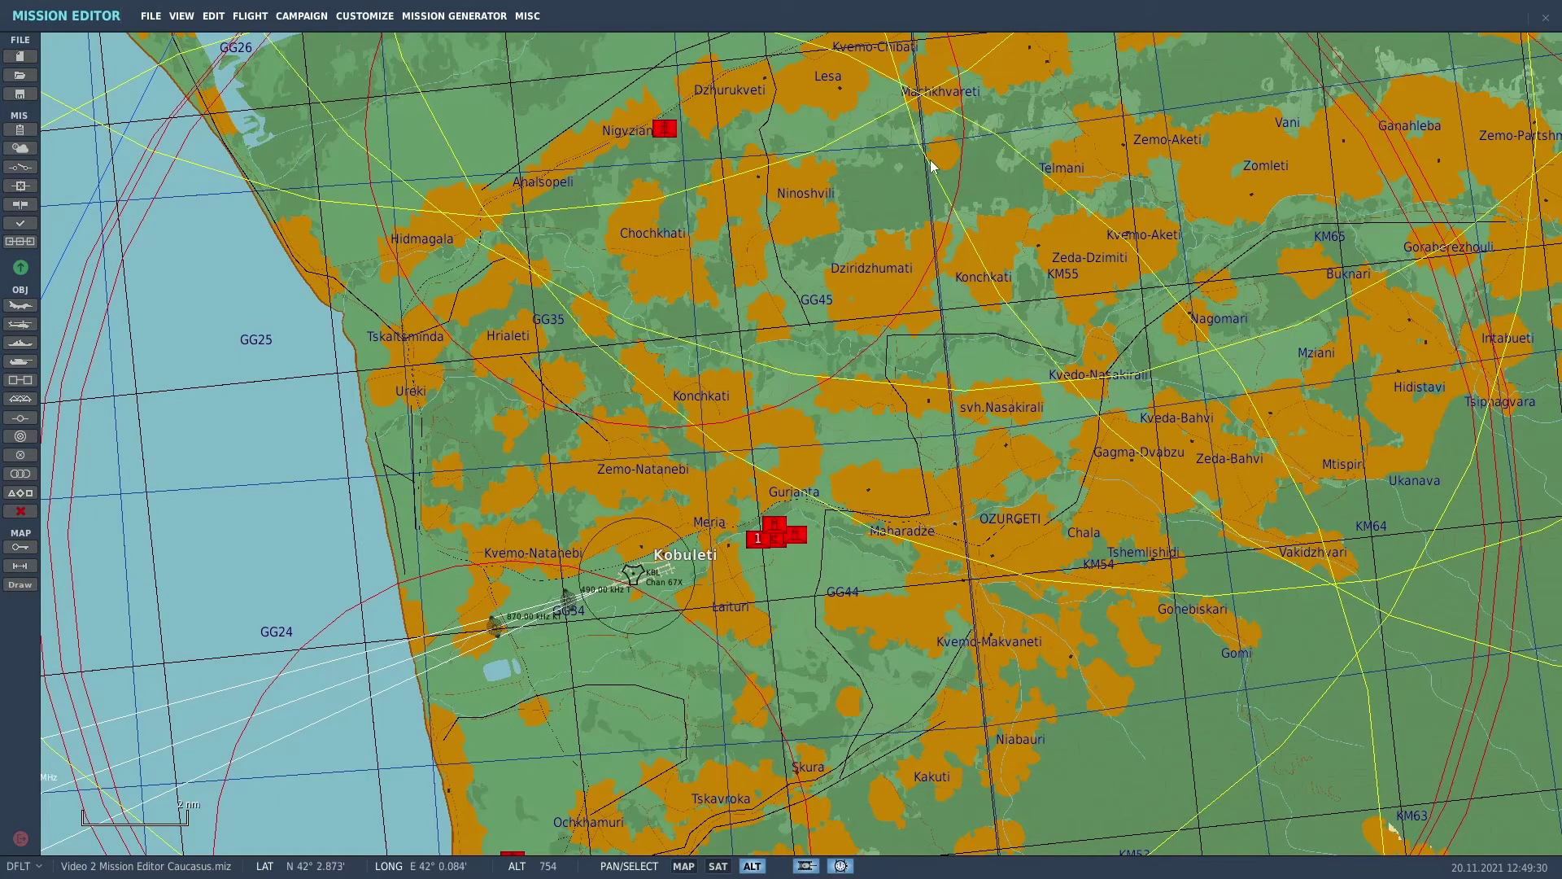
Step: Move unit 2 of SAM Config 3 east to the spot between Lesa and Ninoshvili and check the overall coverage rings
drag(666, 130, 805, 127)
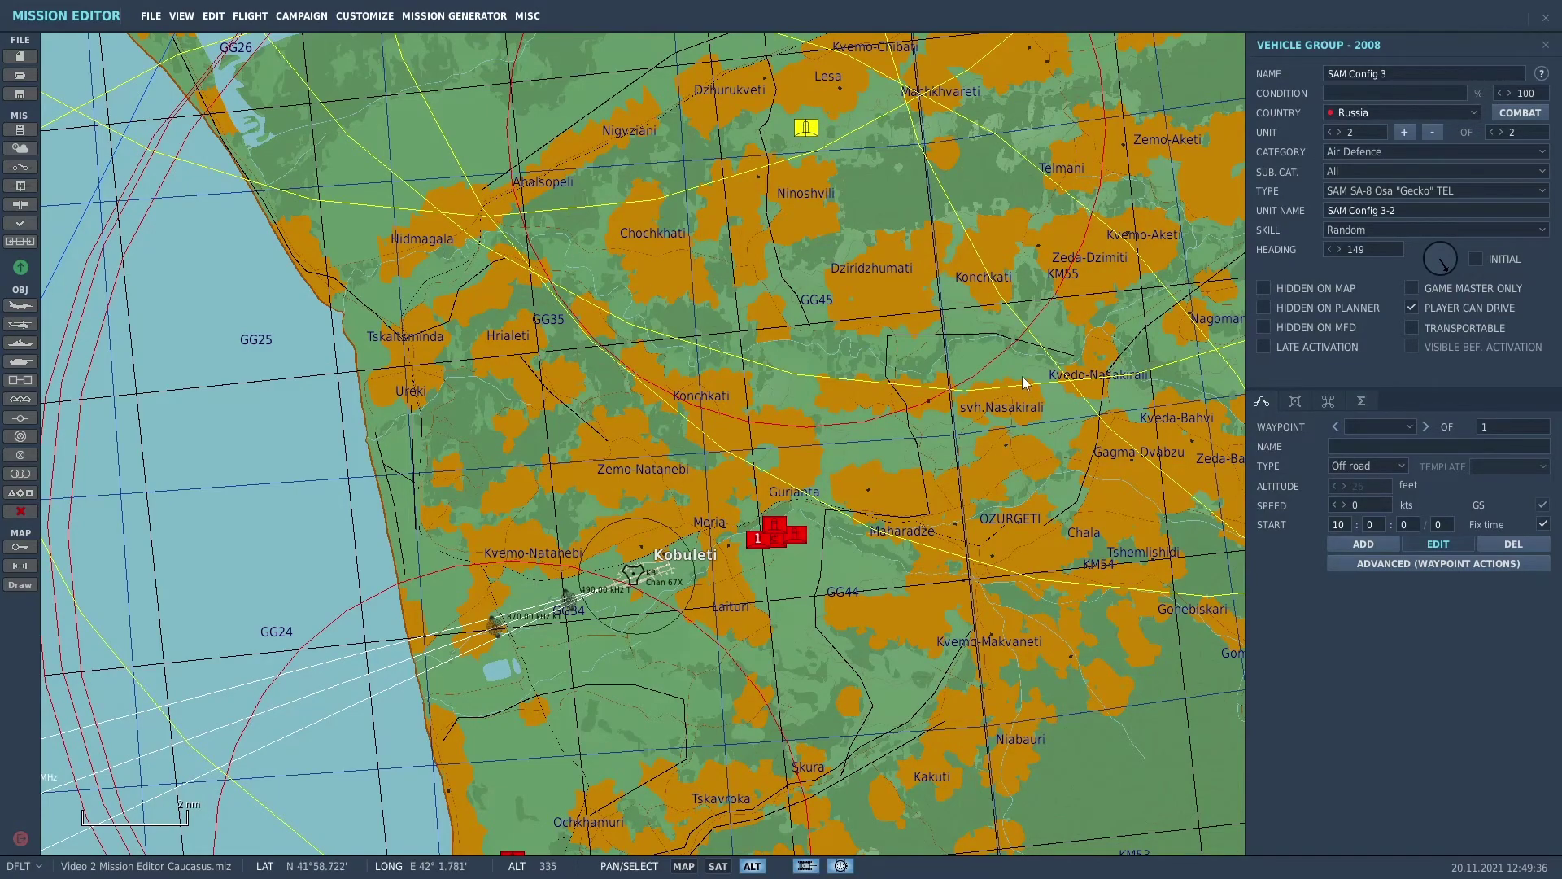
scroll(1027, 389, down, 2)
scroll(1027, 389, down, 5)
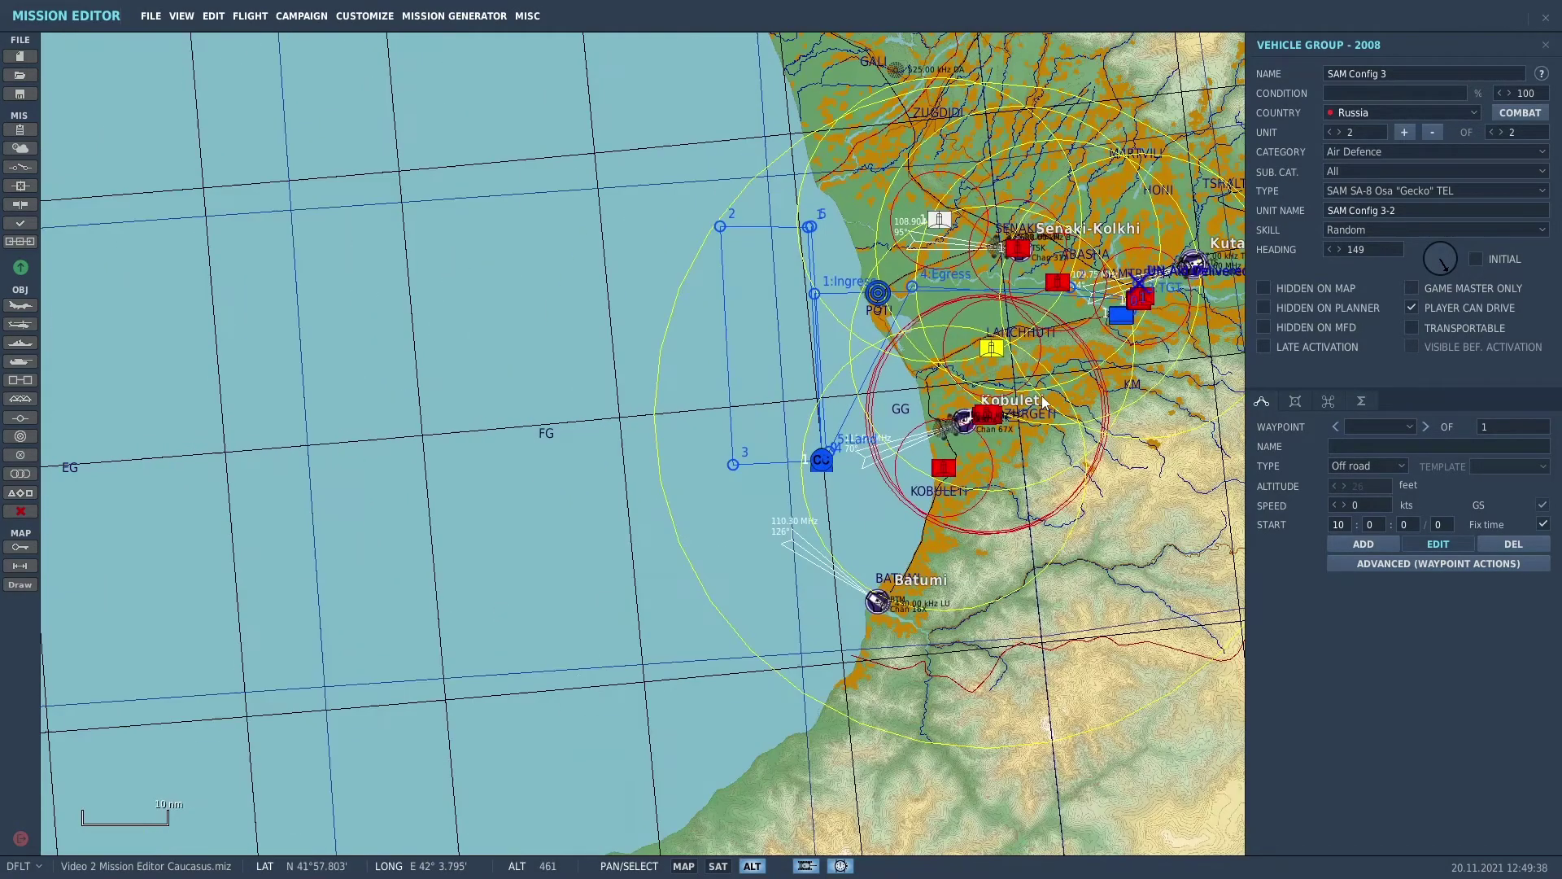
scroll(1042, 399, up, 6)
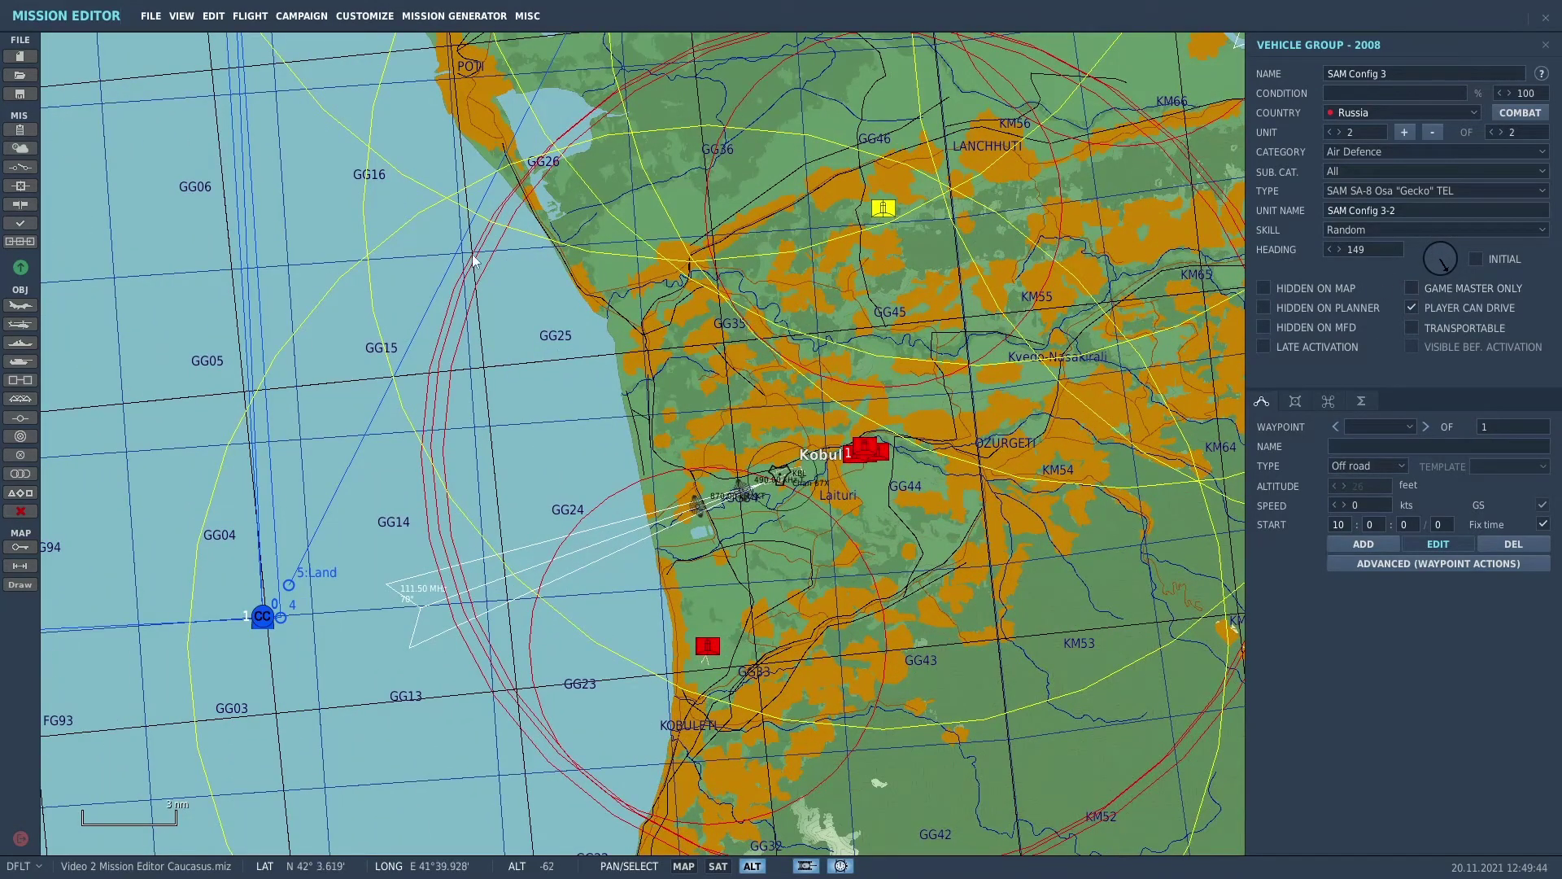
Step: Create a new trigger of type 4 MISSION START and name it Random Flag/set flag 40
click(31, 167)
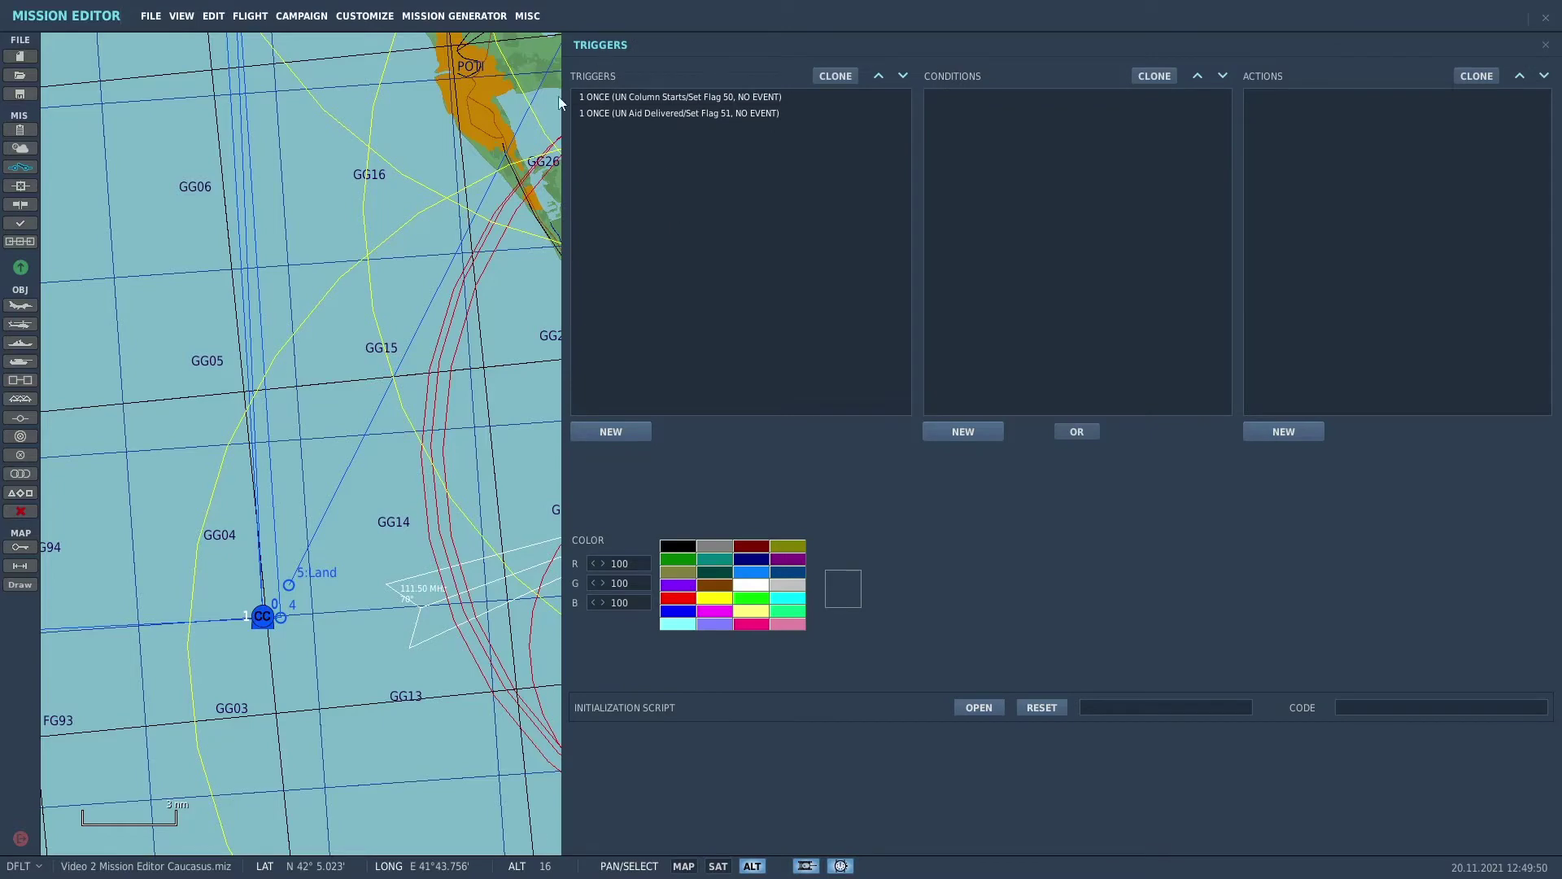
click(603, 440)
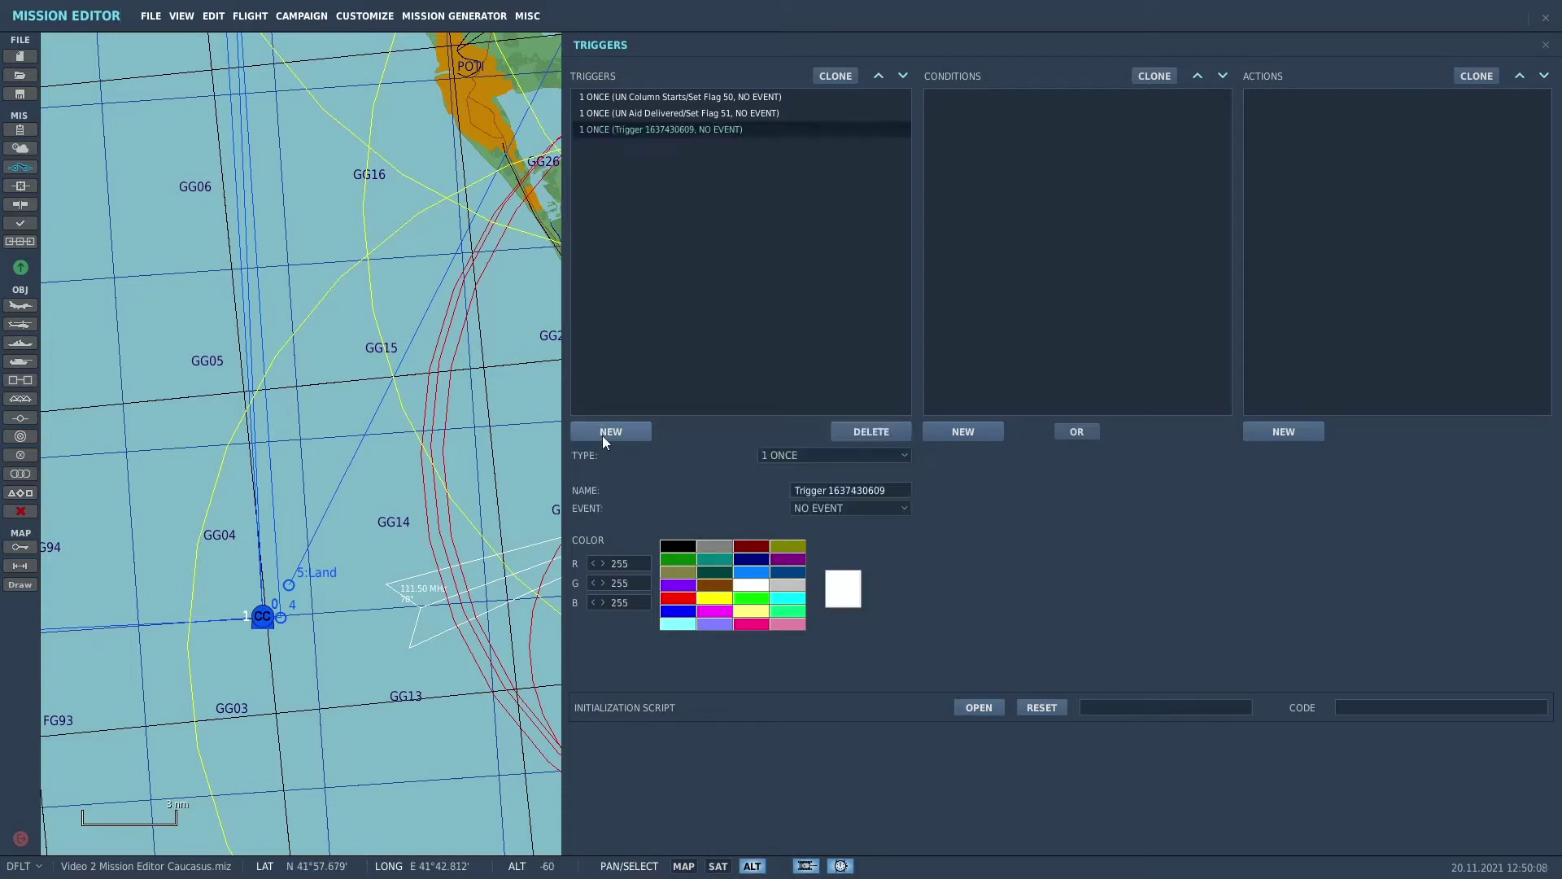
click(907, 458)
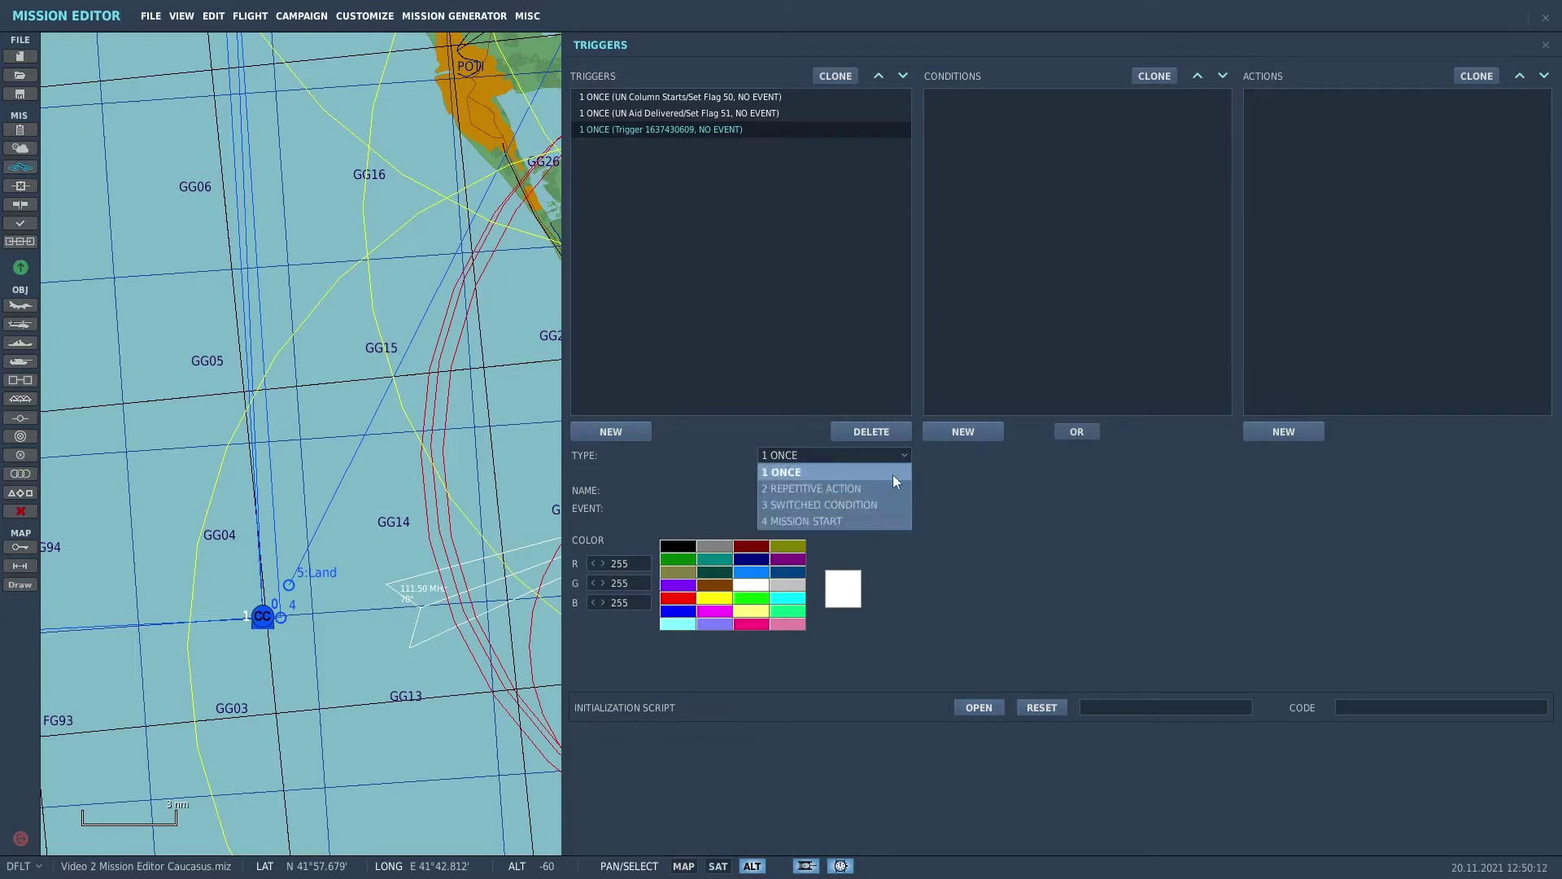
click(858, 520)
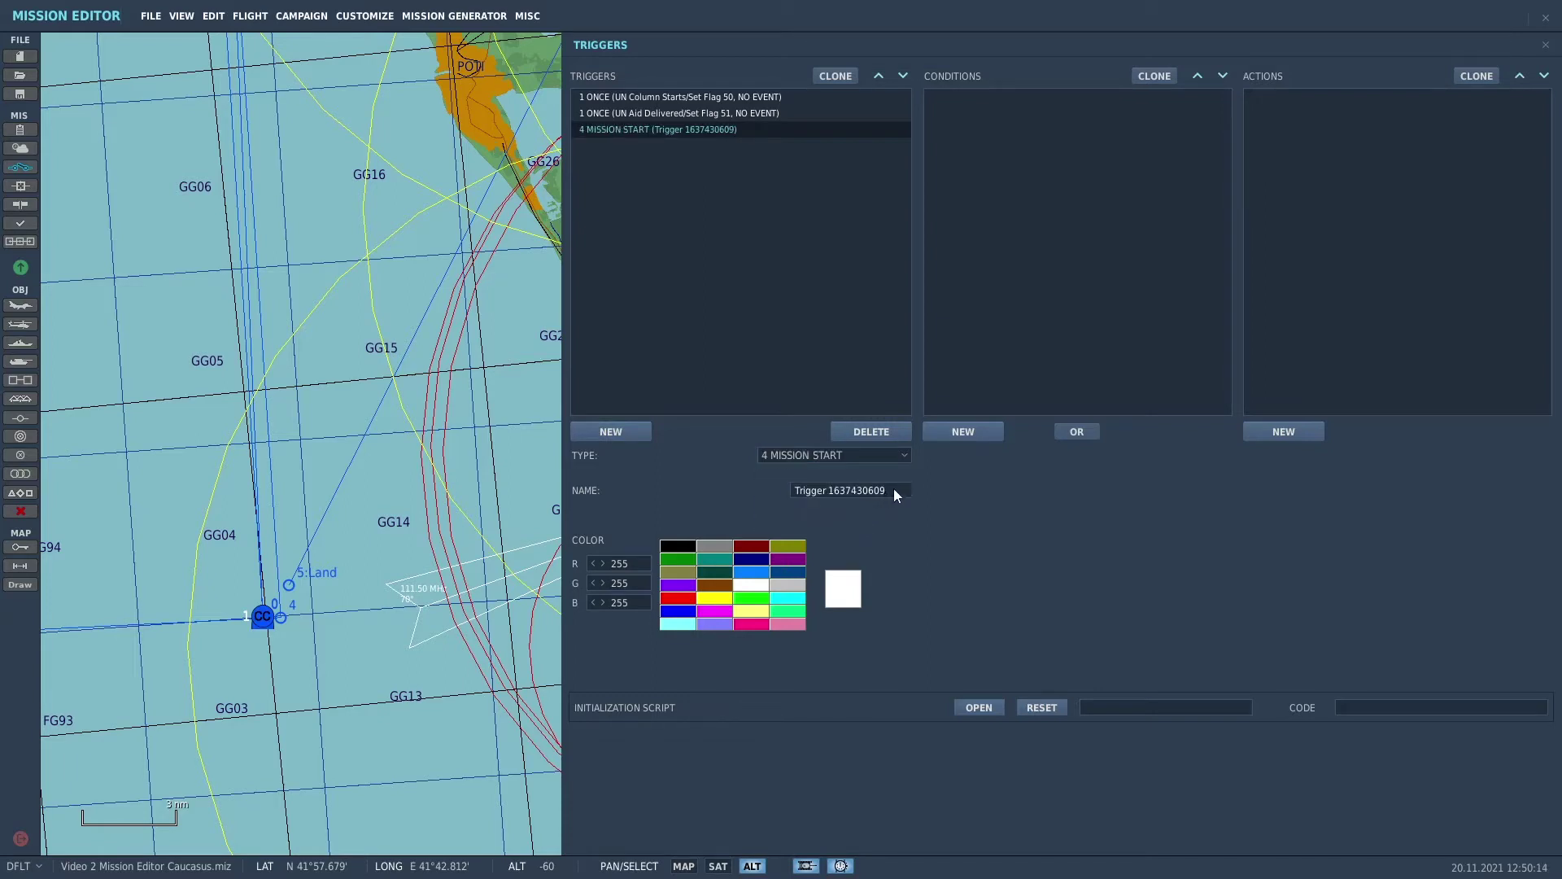
key(BackSpace)
key(BackSpace)
key(BackSpace)
key(BackSpace)
key(BackSpace)
key(BackSpace)
key(BackSpace)
key(BackSpace)
key(BackSpace)
key(BackSpace)
key(BackSpace)
key(BackSpace)
key(BackSpace)
key(BackSpace)
key(BackSpace)
key(BackSpace)
key(BackSpace)
text(Random)
Step: Leave the mission start trigger without conditions and give it a FLAG SET RANDOM VALUE action
click(986, 434)
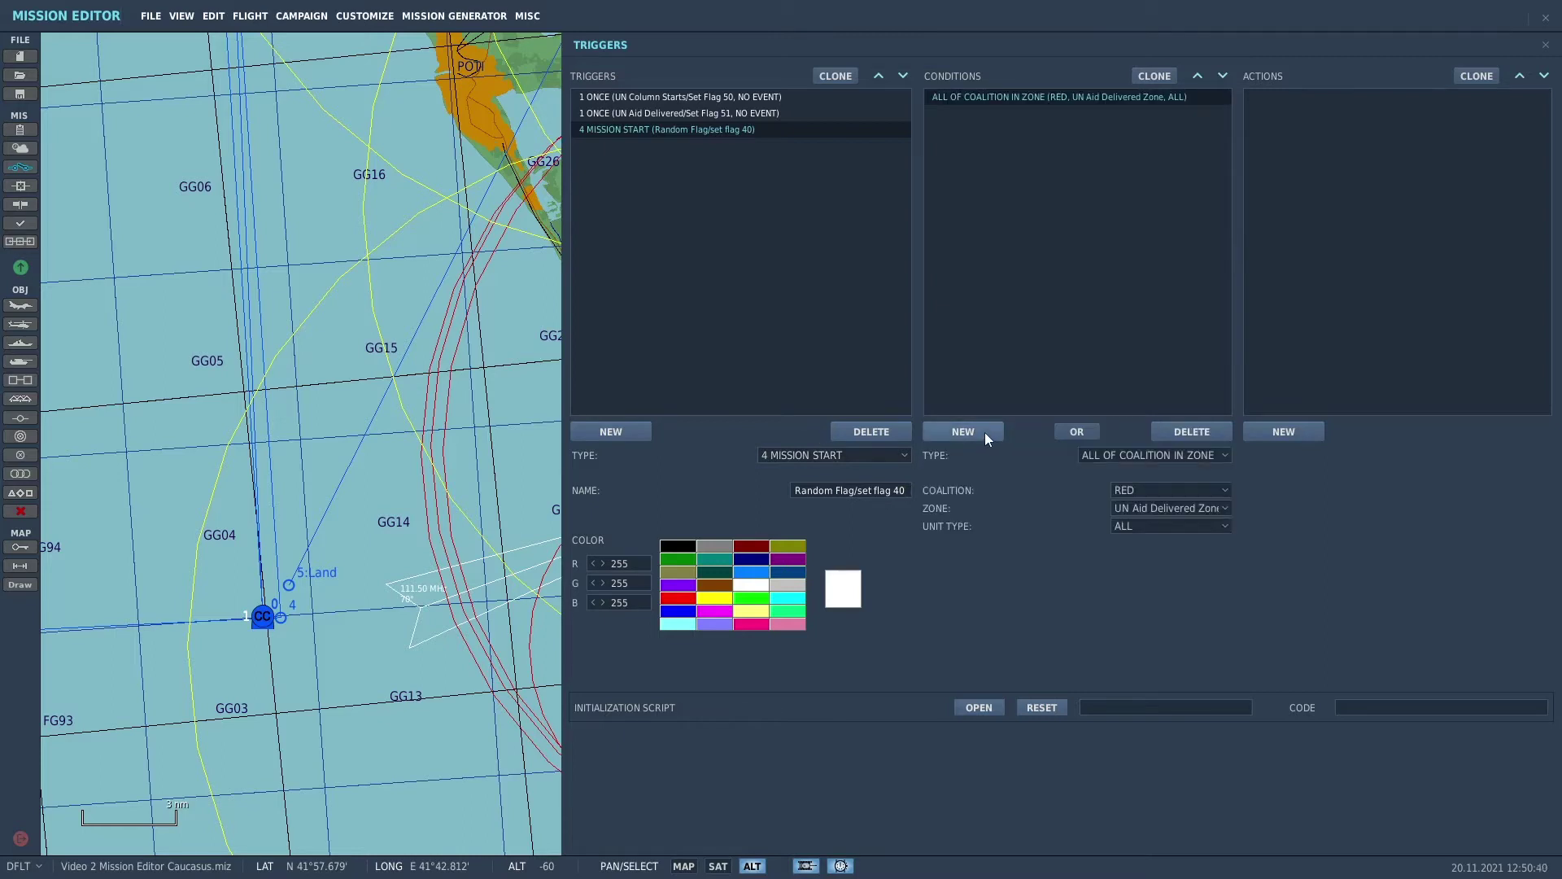
click(1171, 436)
click(1305, 432)
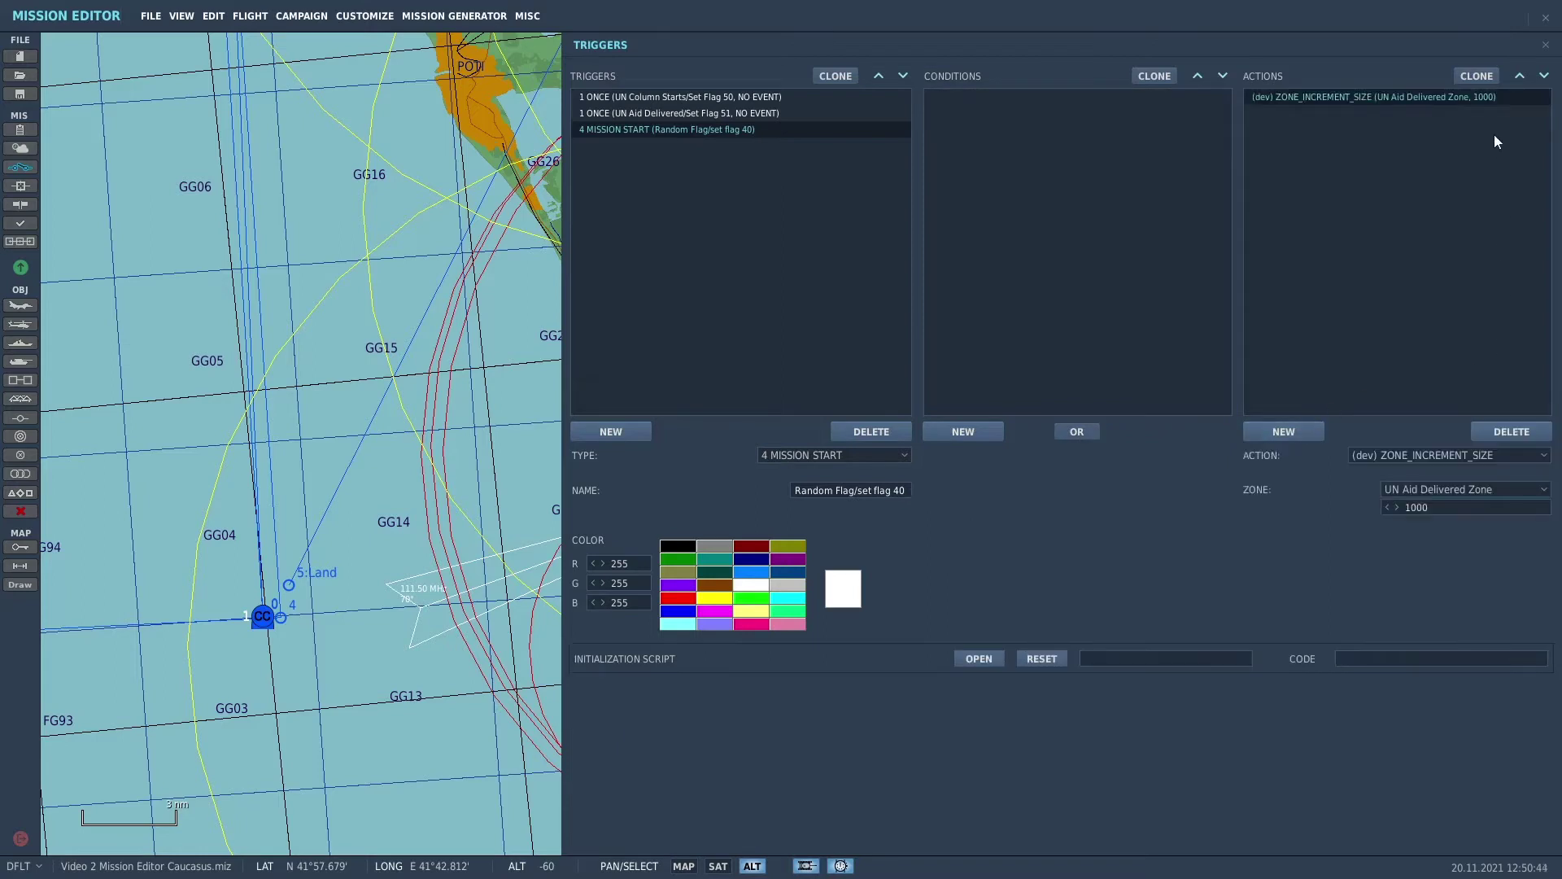
click(1543, 456)
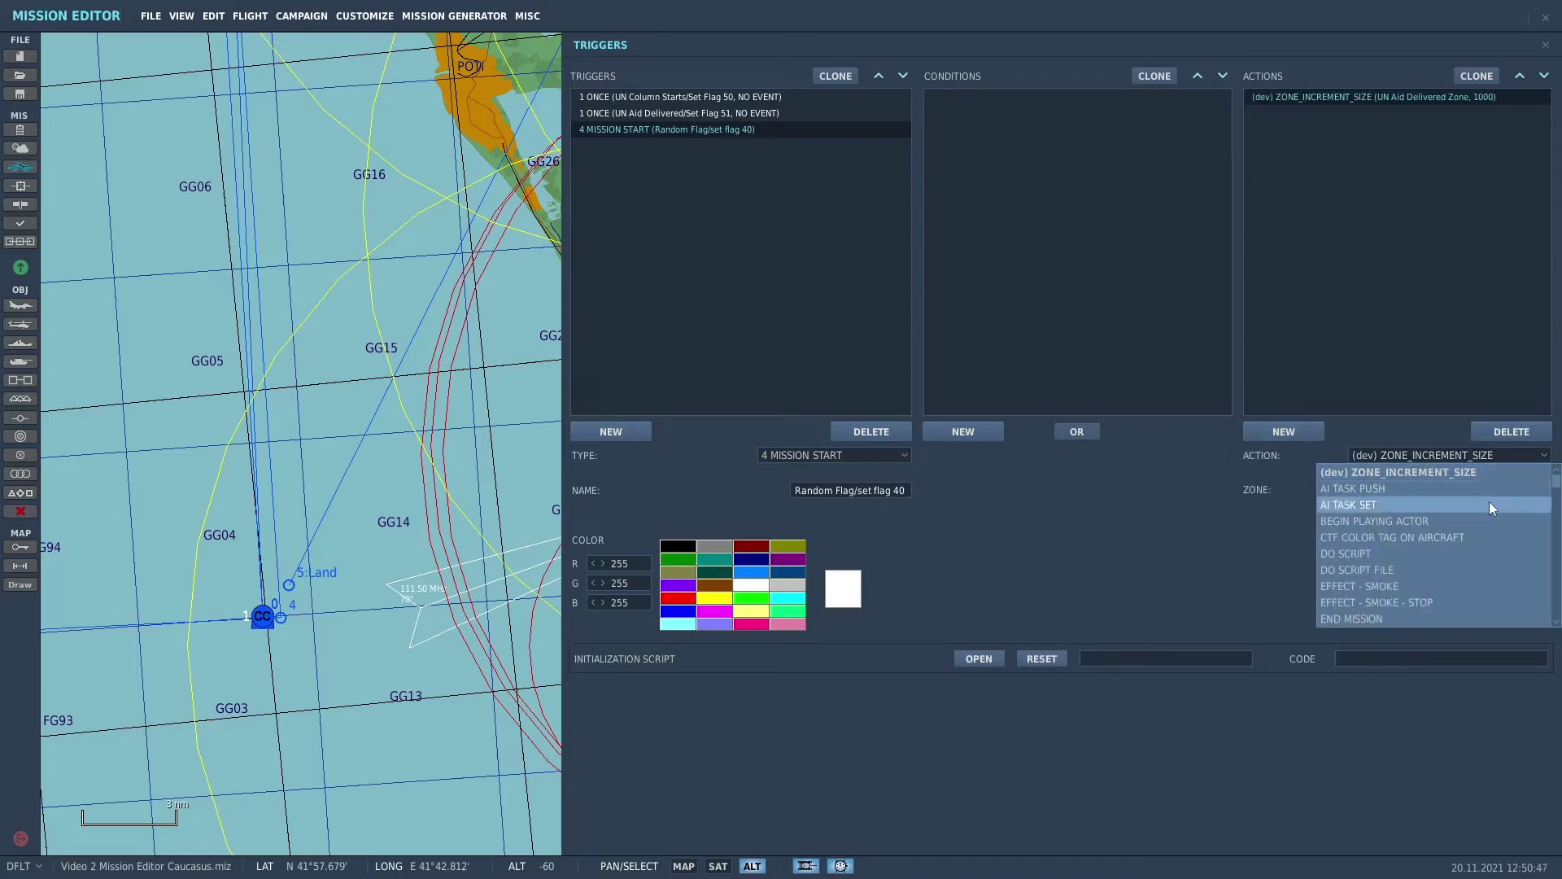
scroll(1489, 501, down, 3)
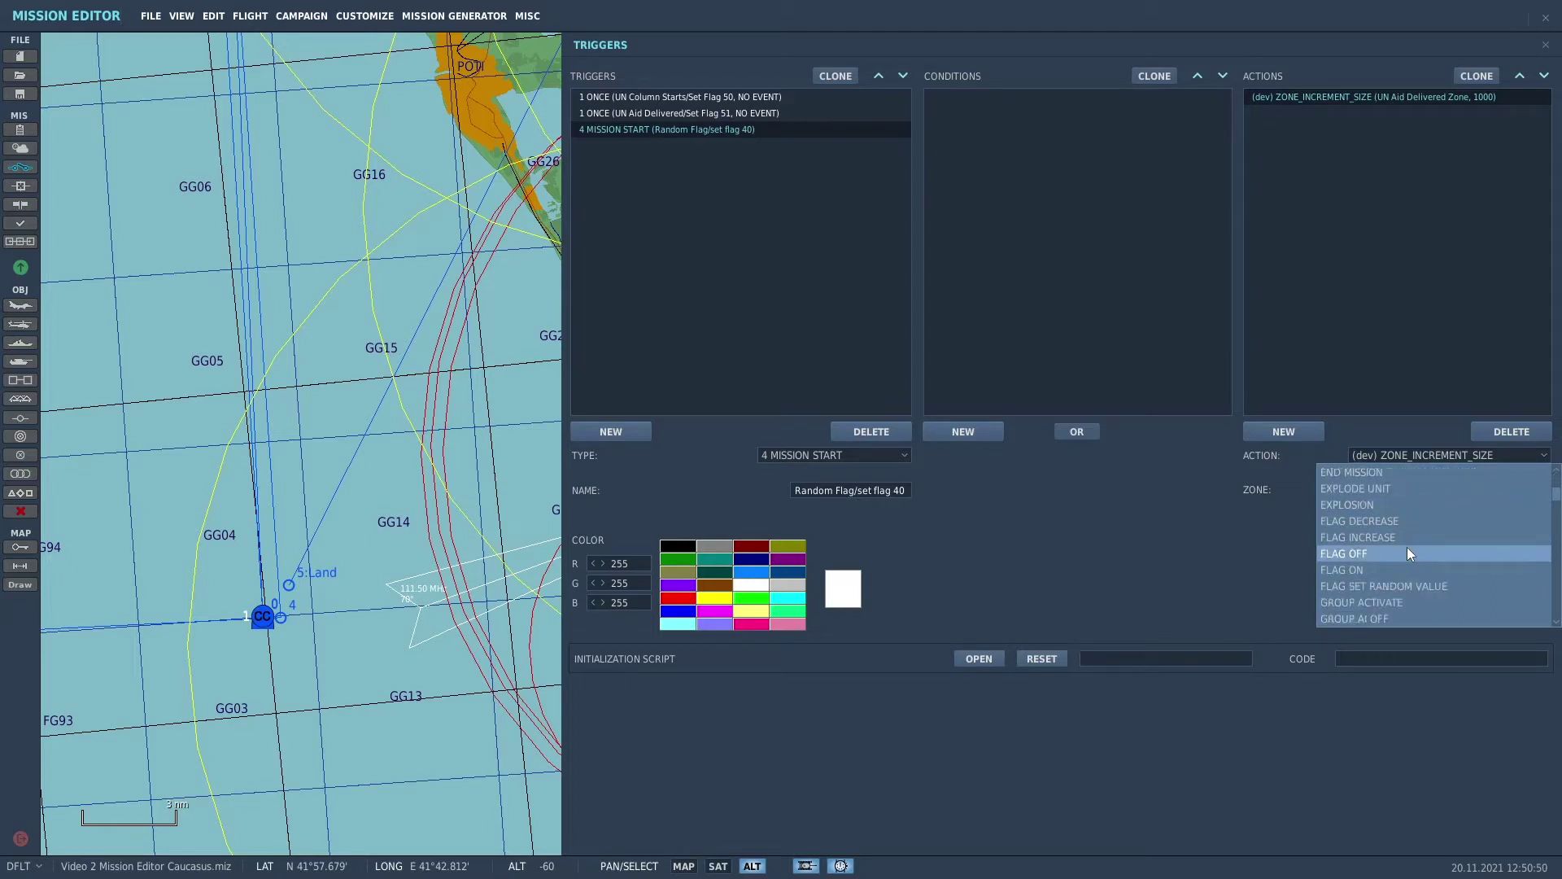
click(1421, 585)
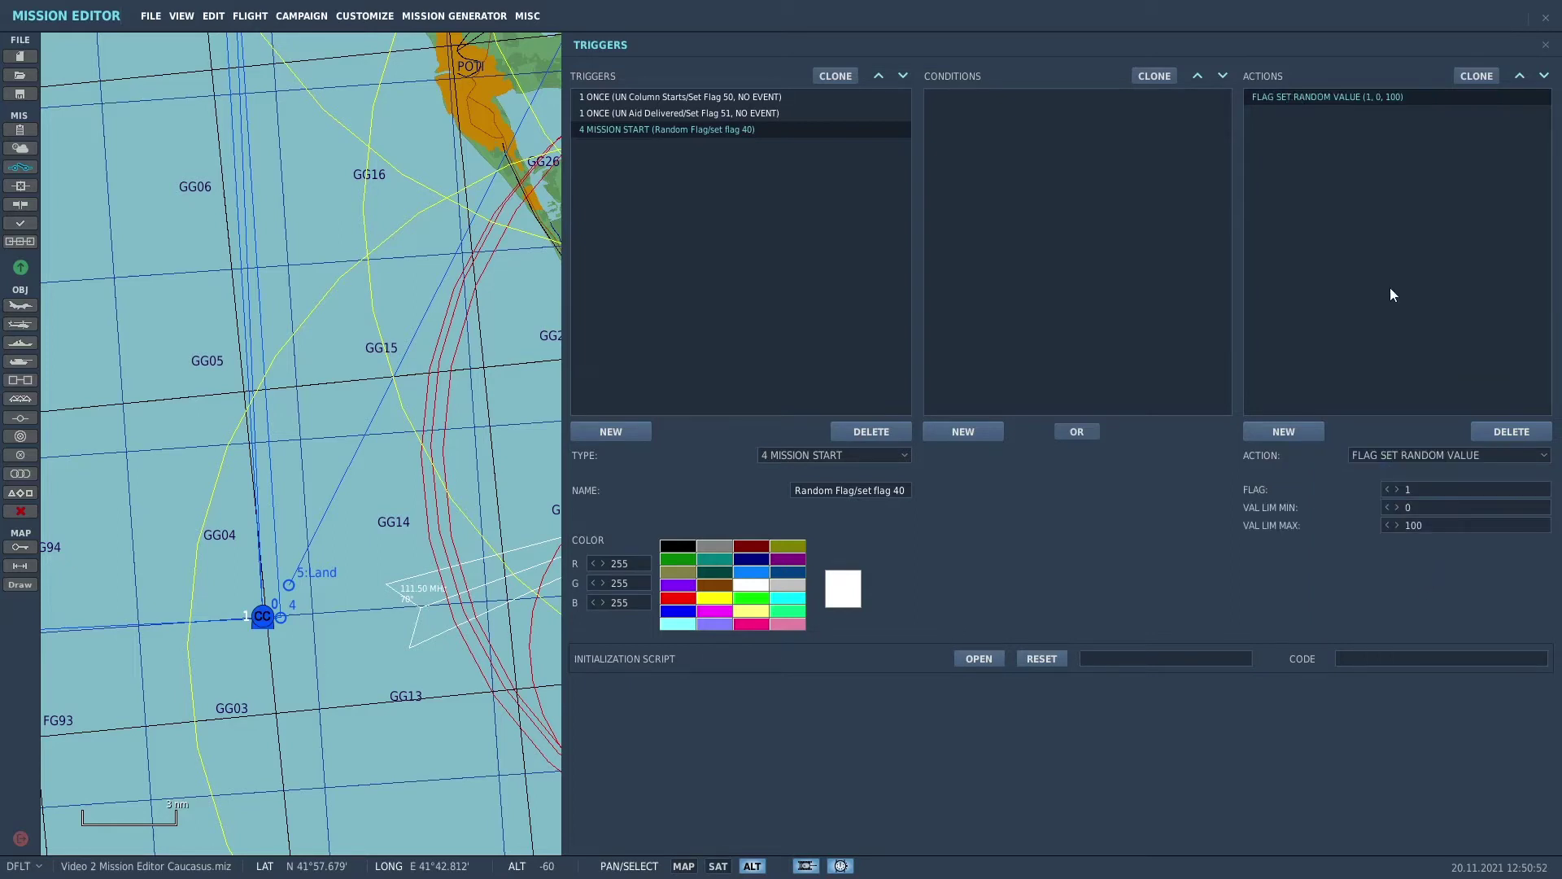
Step: Set the random value action to flag 40 with limits 1 to 3, and move its trigger to the top of the list
click(1419, 489)
key(BackSpace)
text(40)
key(BackSpace)
key(BackSpace)
key(BackSpace)
click(879, 75)
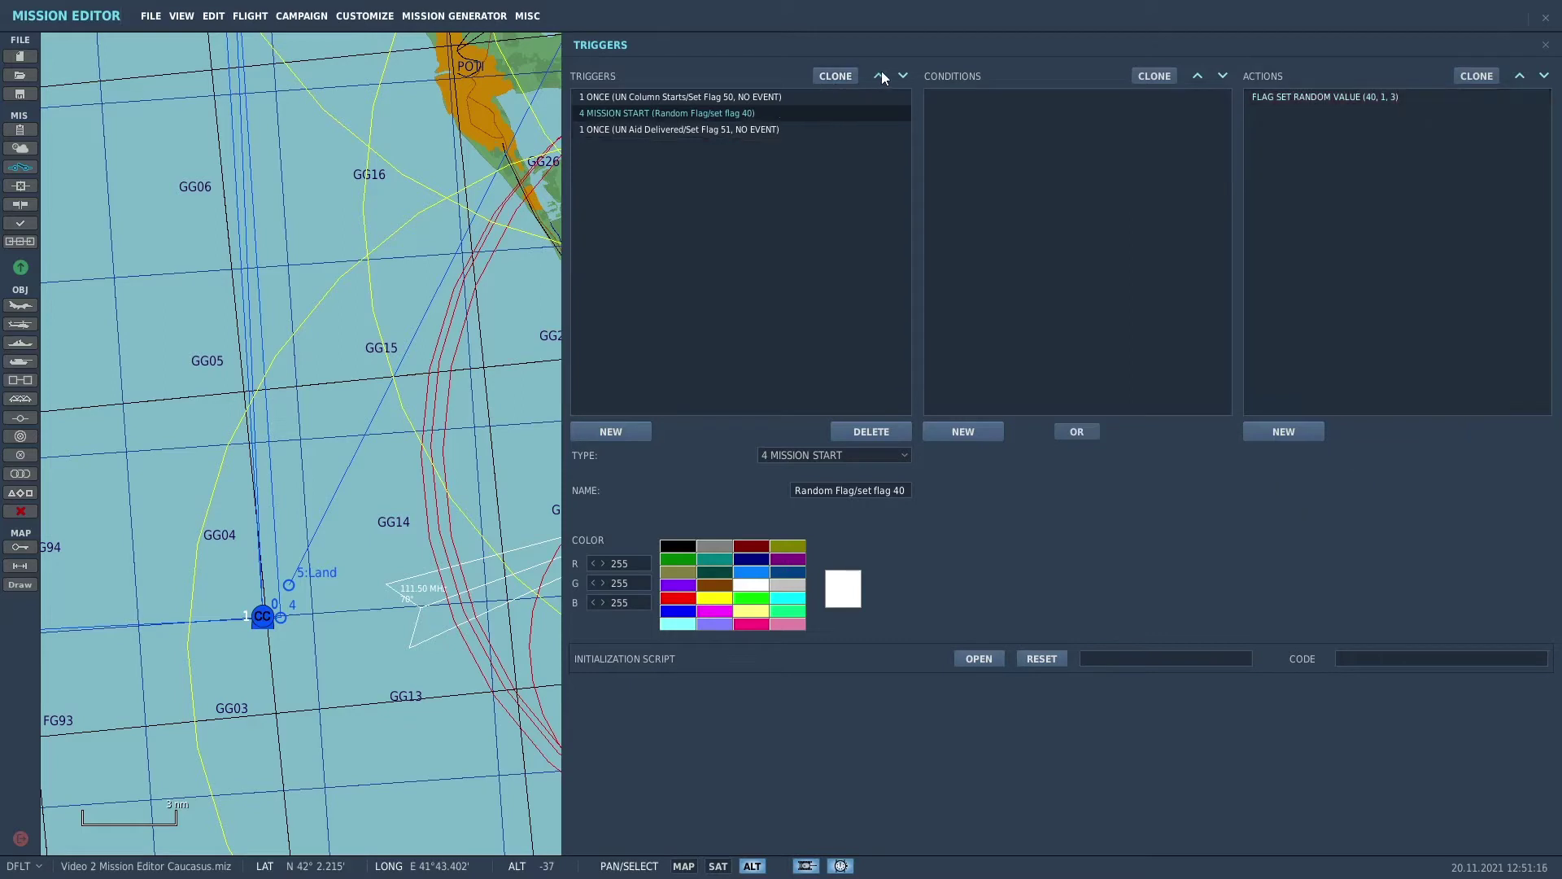
click(879, 75)
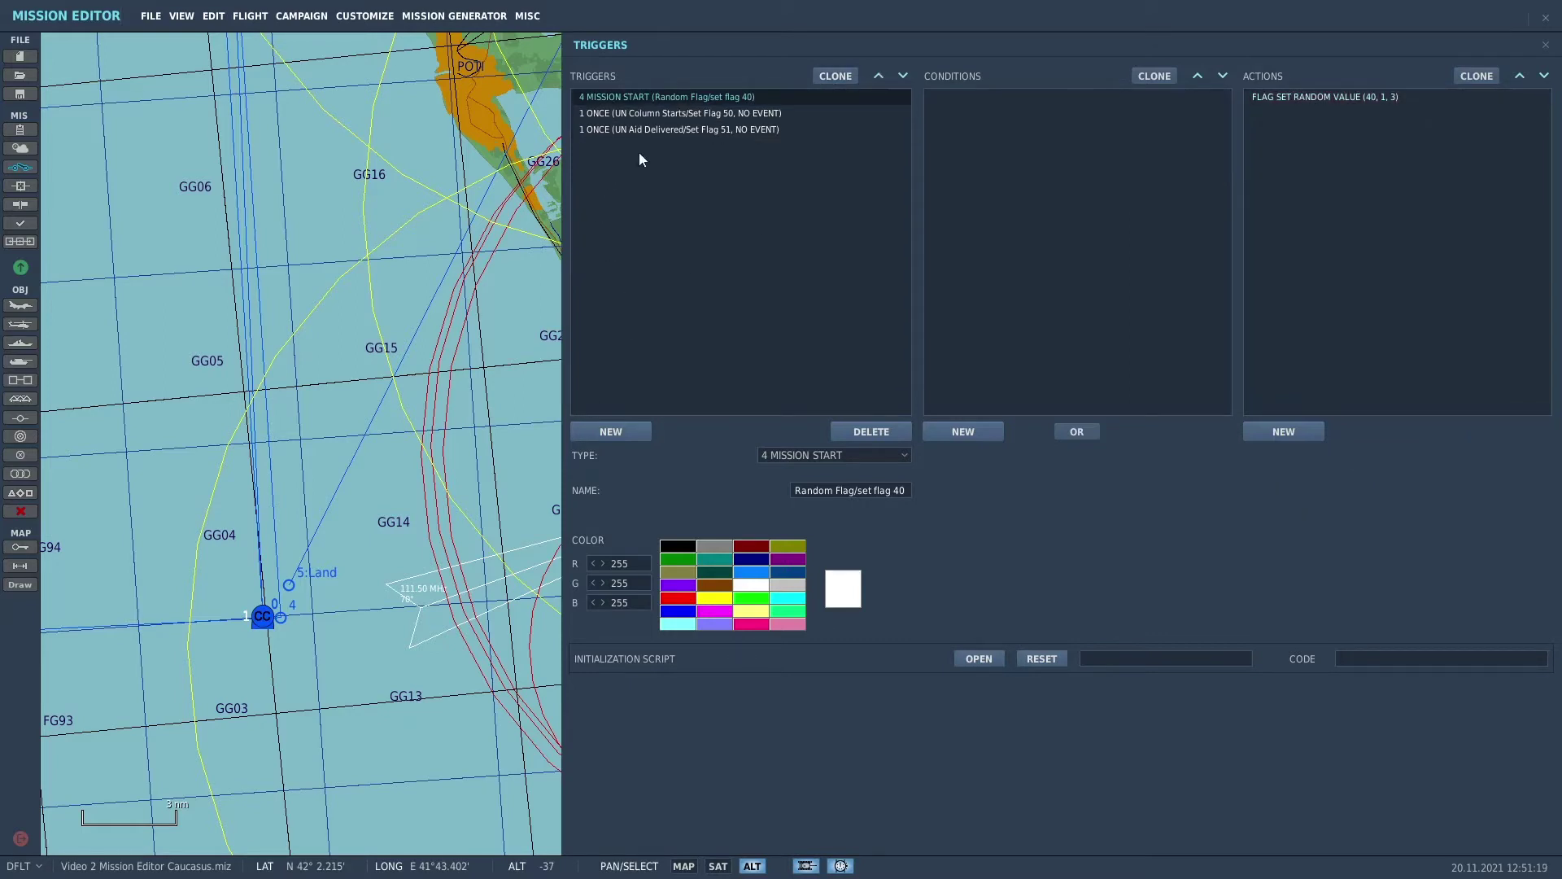
Step: Create a new trigger of type 1 ONCE with no event and name it Activate SAM Config 1
click(618, 432)
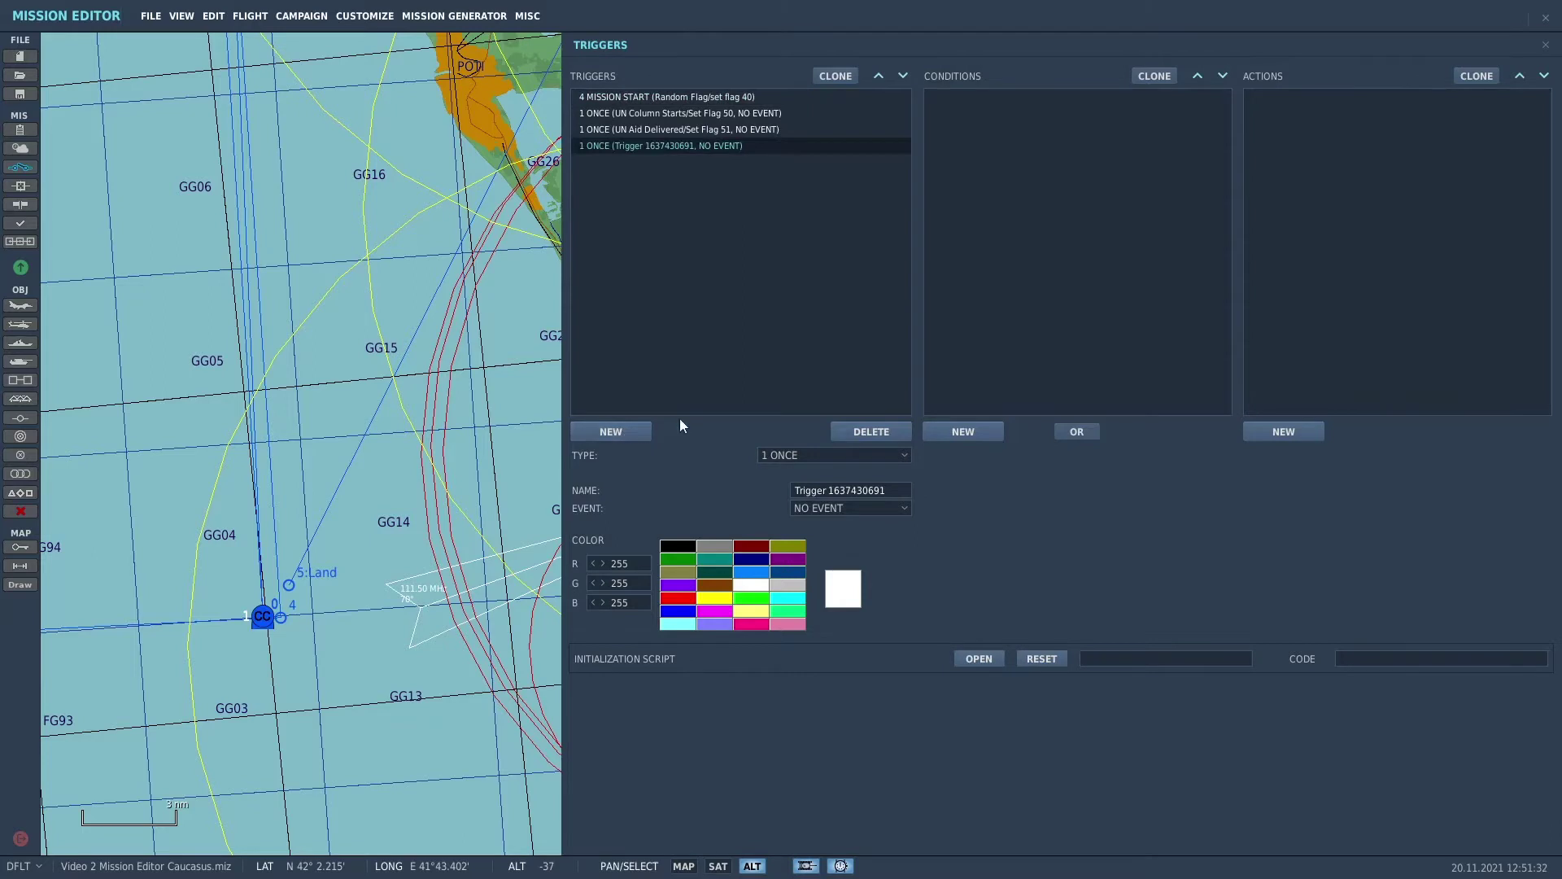
click(907, 457)
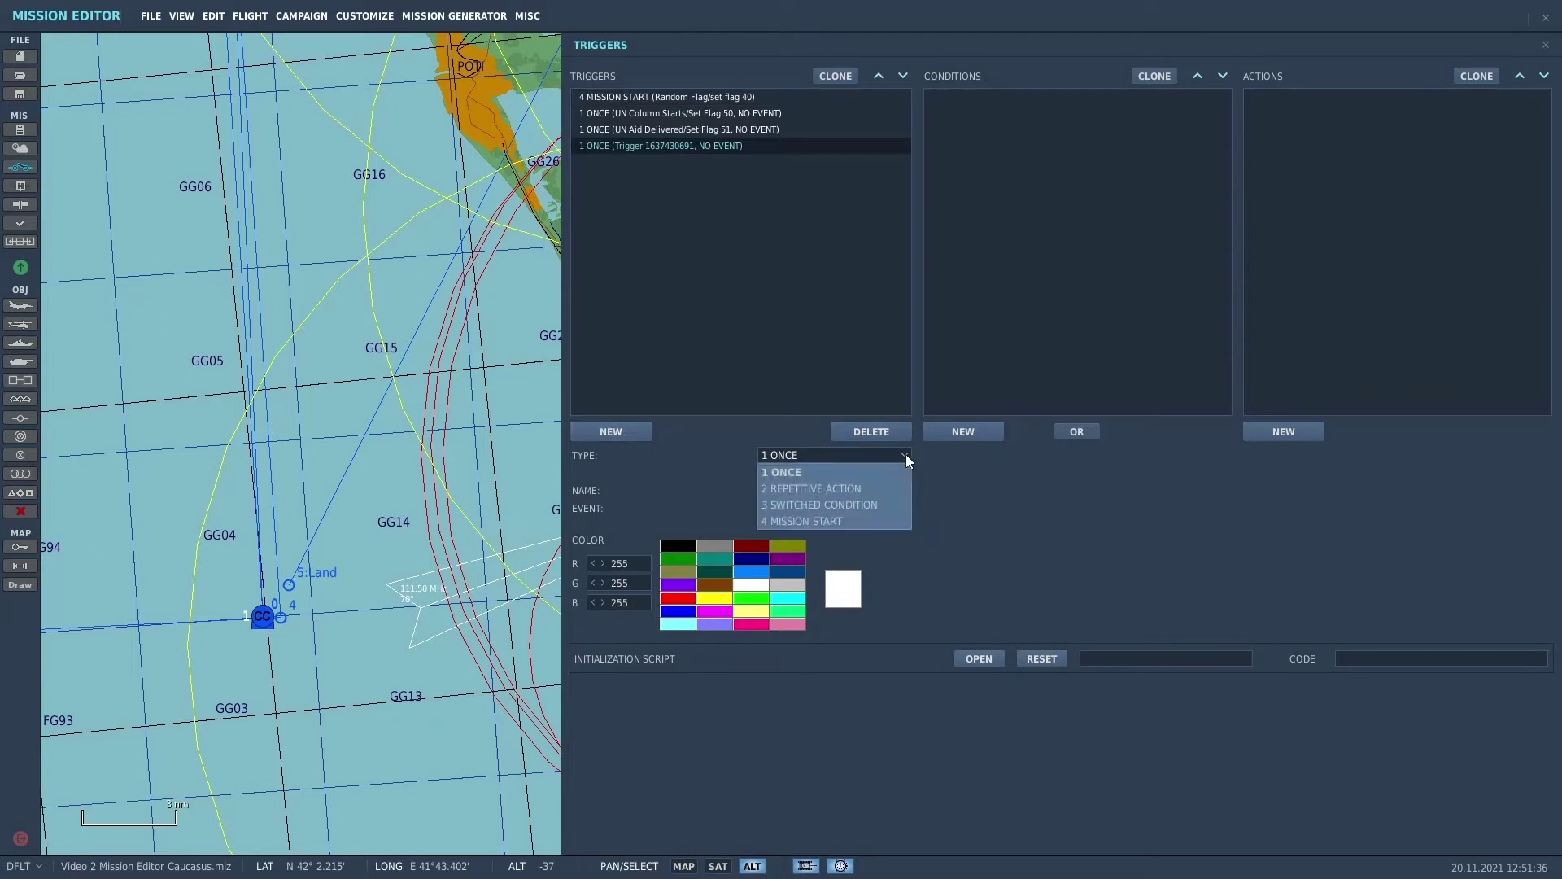
click(900, 471)
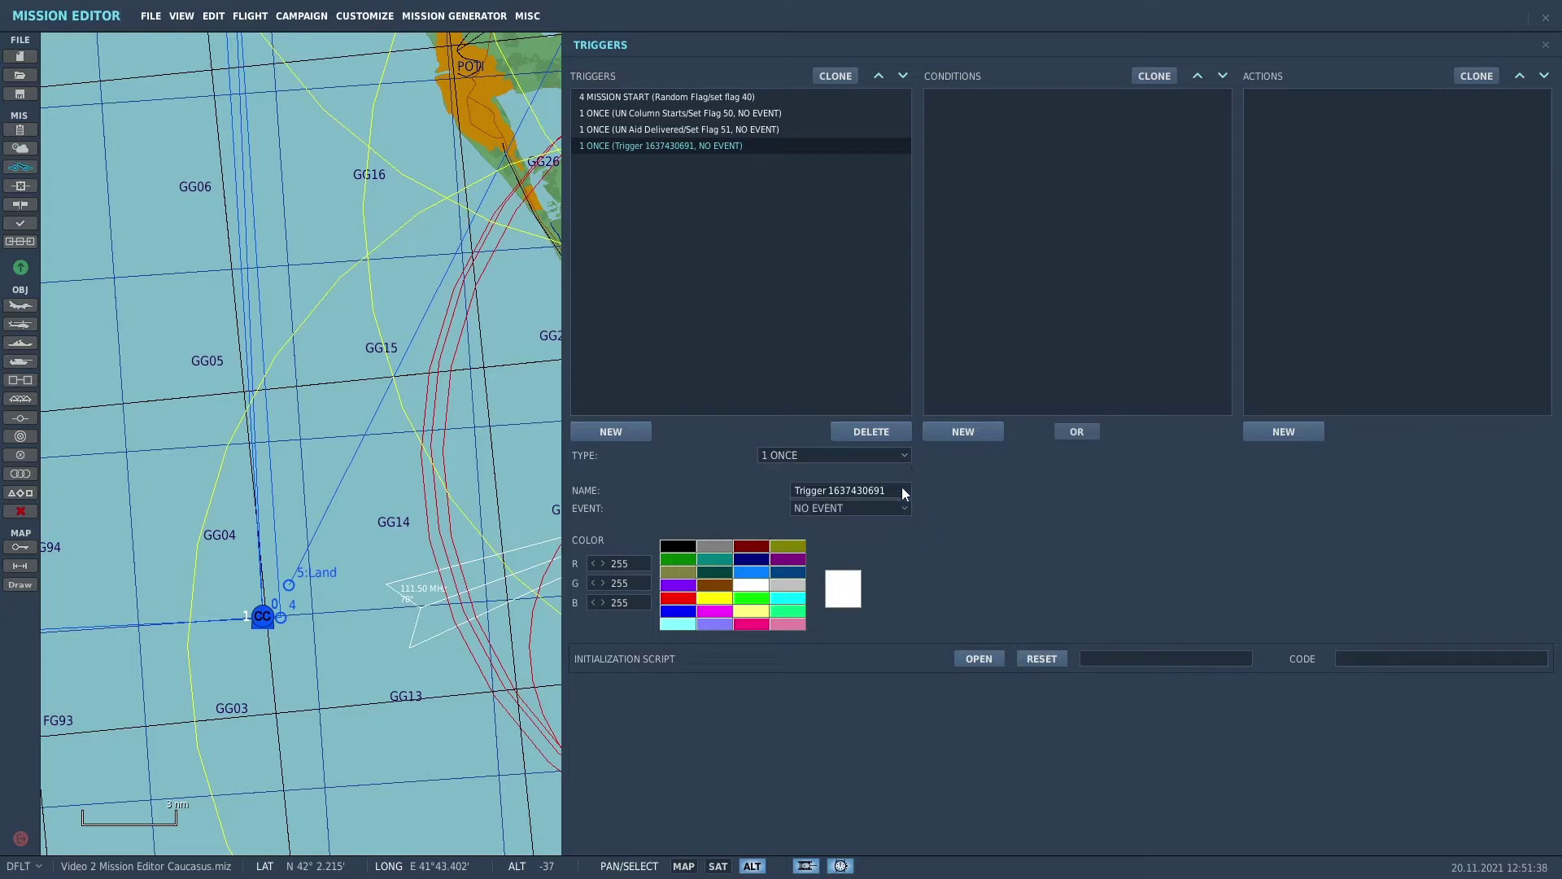
key(BackSpace)
key(BackSpace)
key(BackSpace)
key(BackSpace)
key(BackSpace)
key(BackSpace)
key(BackSpace)
key(BackSpace)
key(BackSpace)
key(BackSpace)
key(BackSpace)
key(BackSpace)
key(BackSpace)
key(BackSpace)
key(BackSpace)
key(BackSpace)
key(BackSpace)
key(BackSpace)
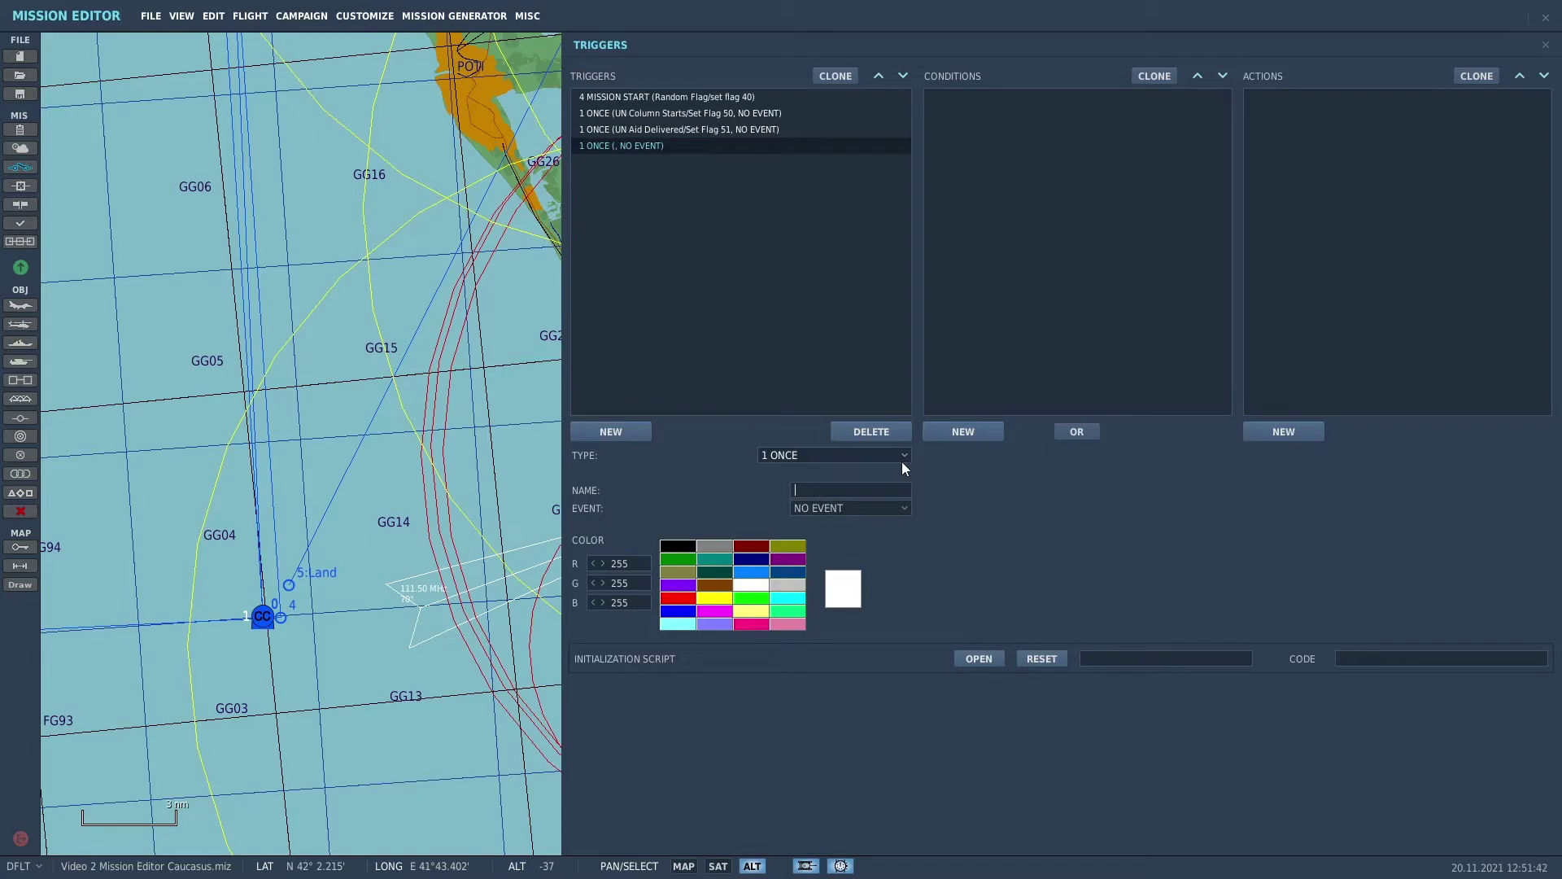
text(SAM)
key(BackSpace)
key(BackSpace)
key(BackSpace)
text(Activate SAM Config )
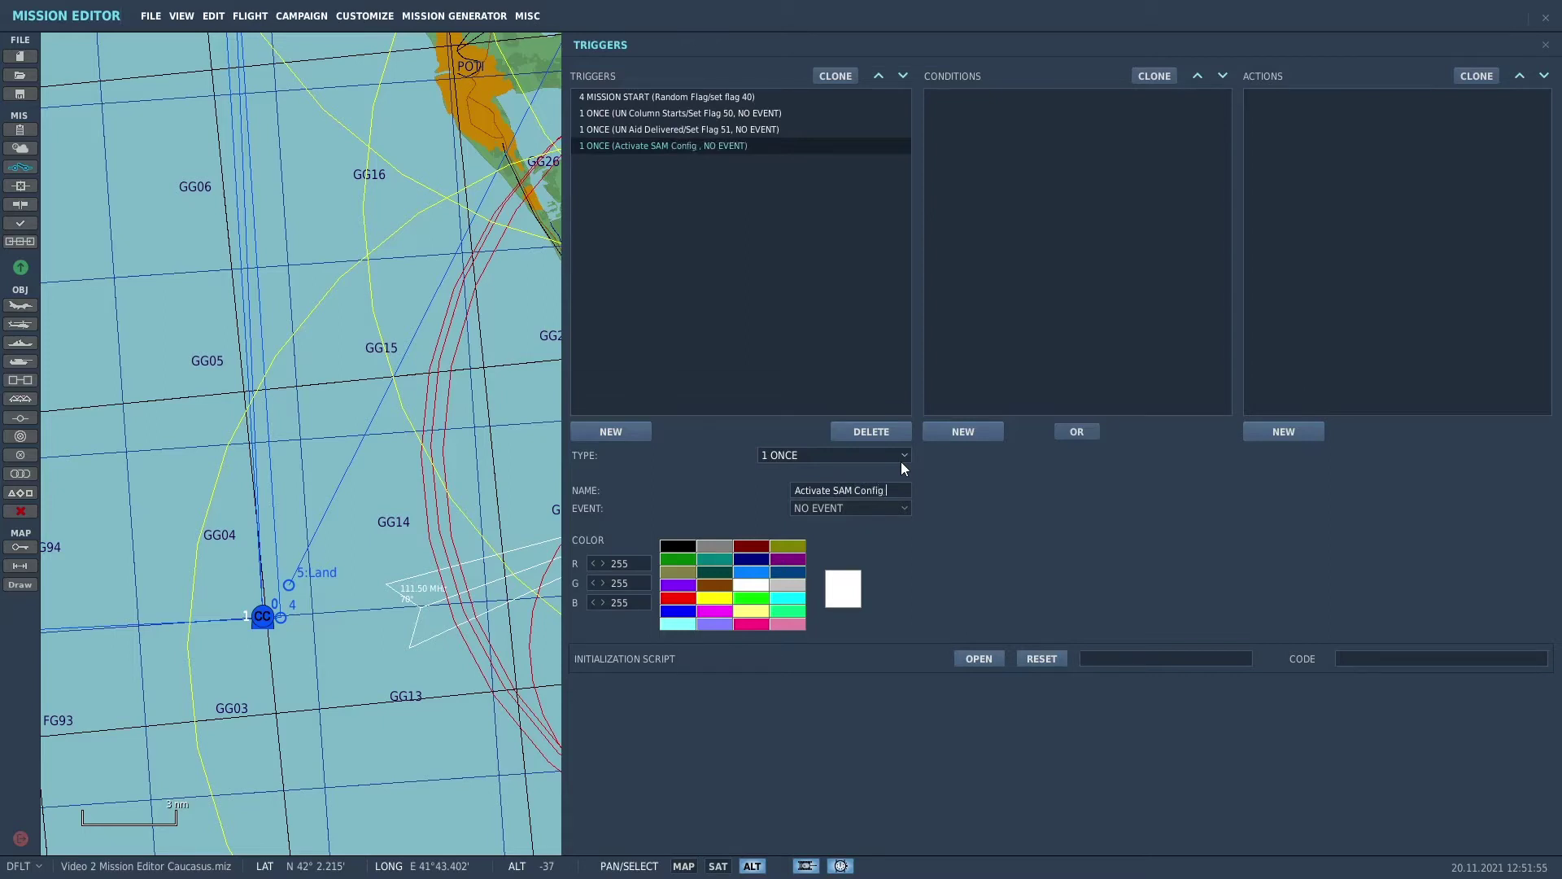
text(1)
Step: Add a FLAG EQUALS condition to the Activate SAM Config 1 trigger, with flag 40 and value 1
click(985, 428)
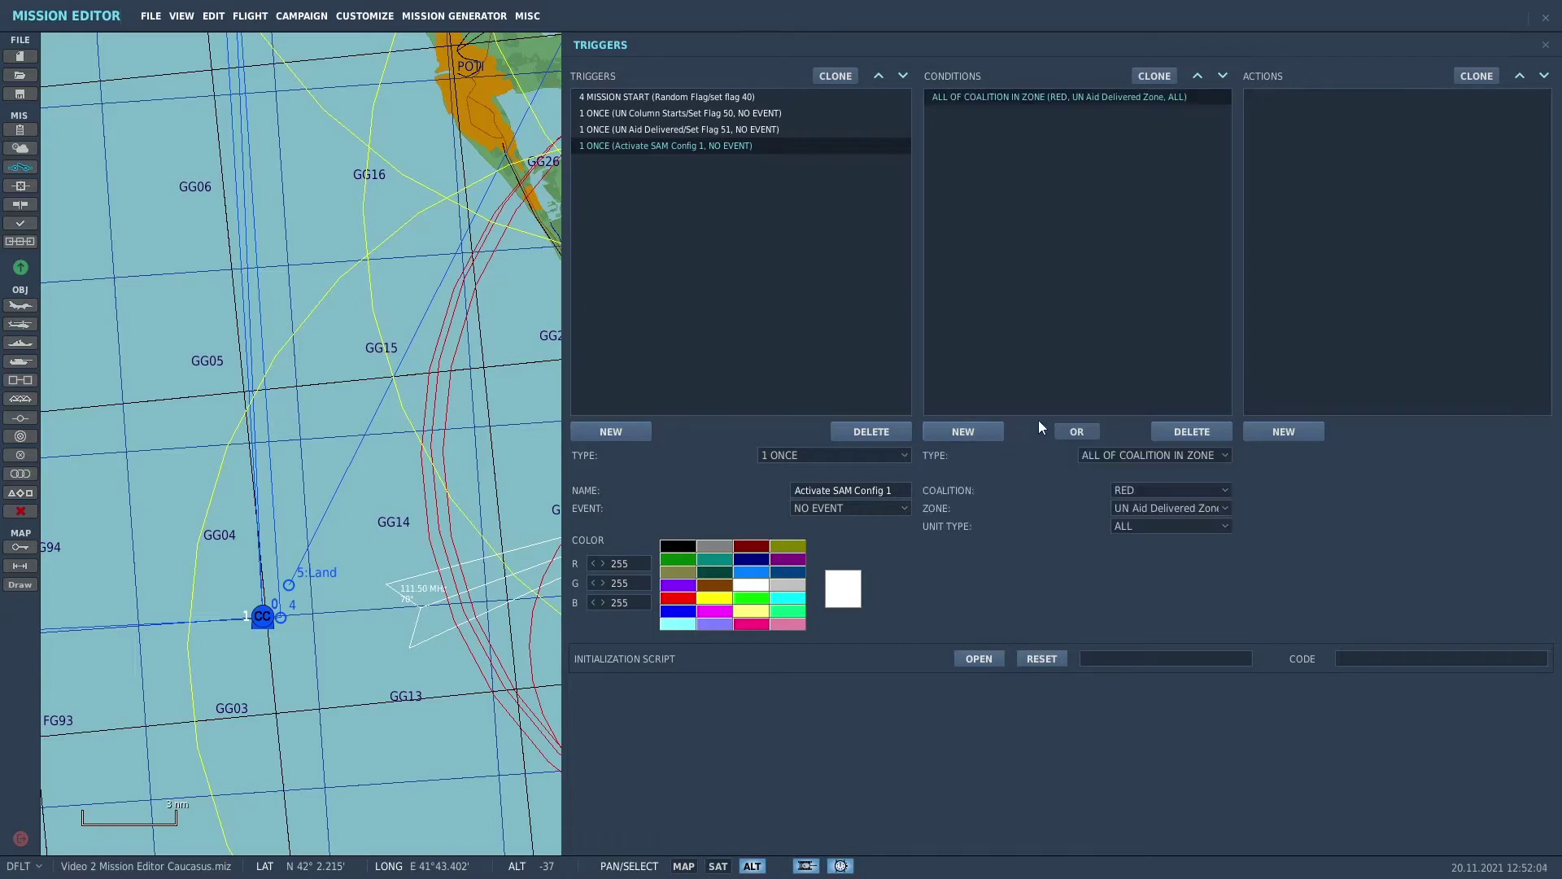
click(1225, 455)
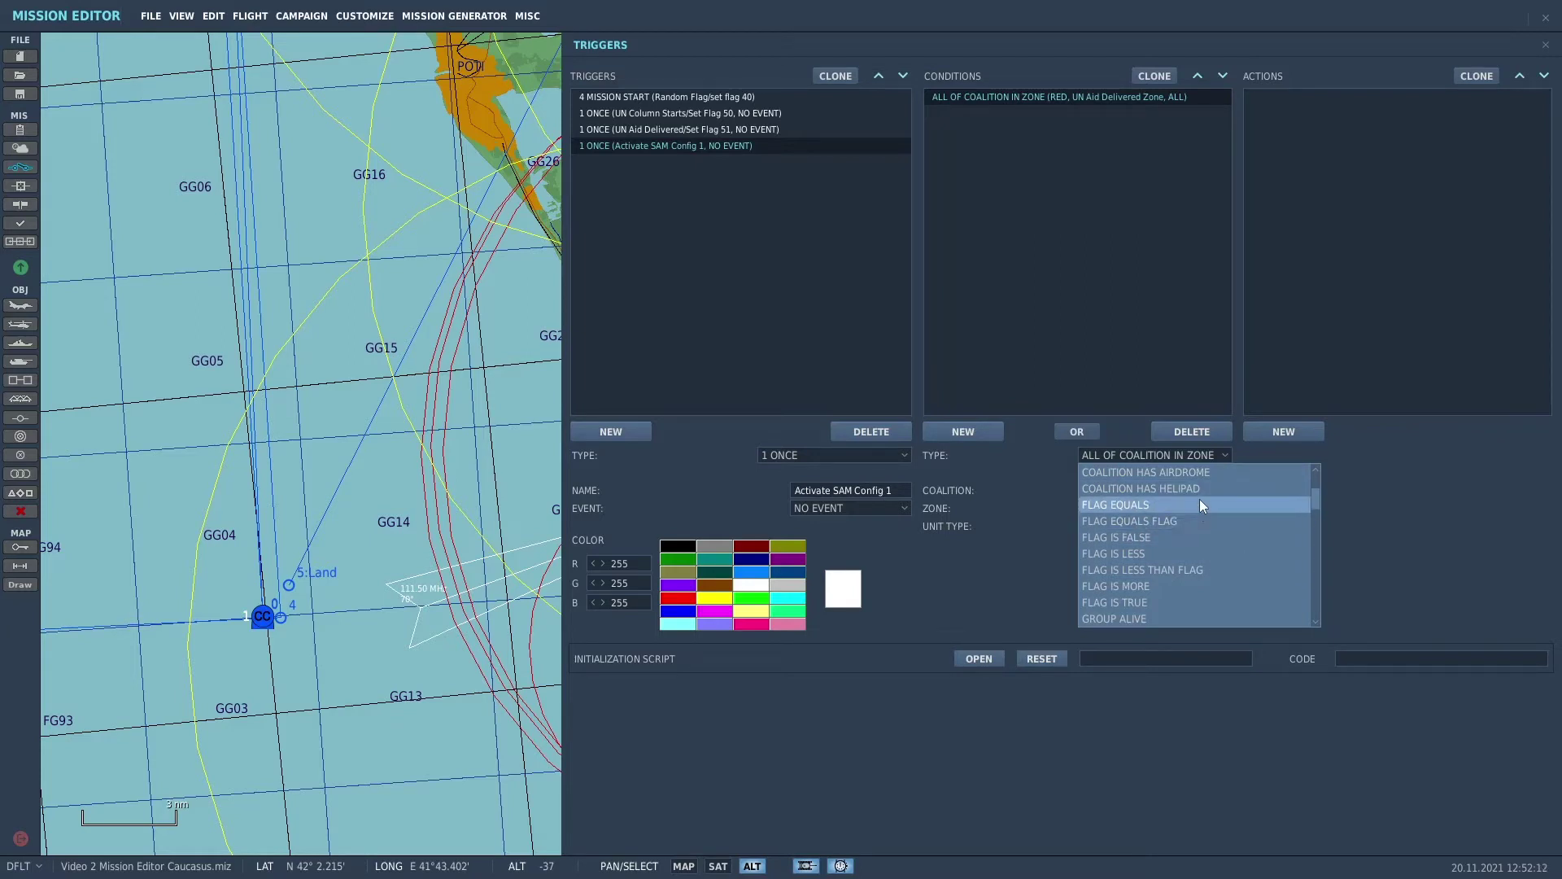
click(1200, 503)
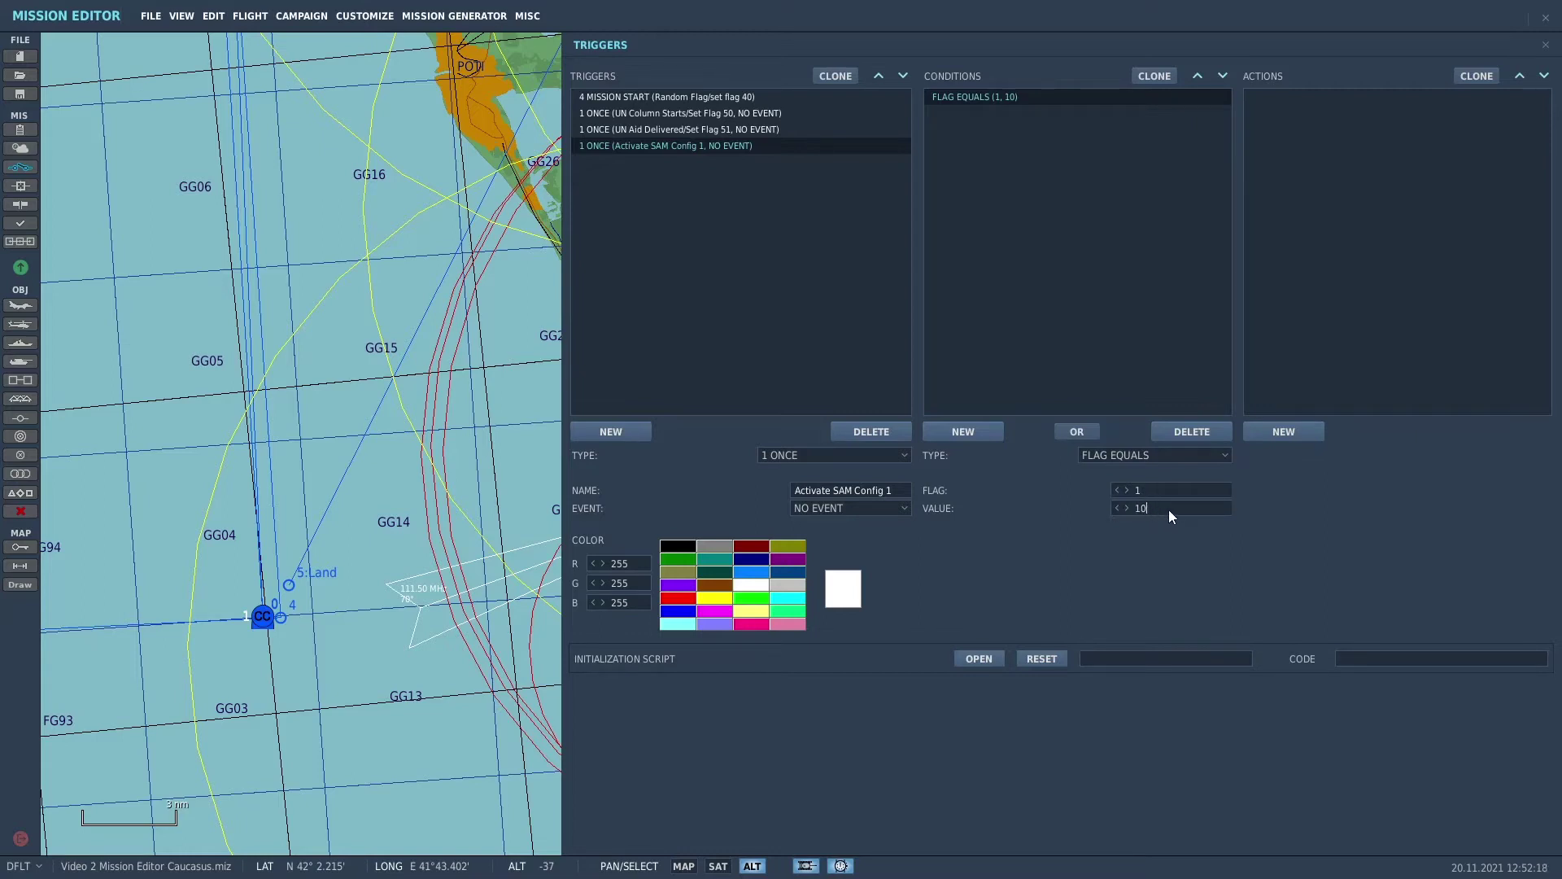
key(BackSpace)
key(BackSpace)
key(BackSpace)
text(40)
Step: Add a GROUP ACTIVATE action for the group SAM Config 1 to the trigger
click(1286, 431)
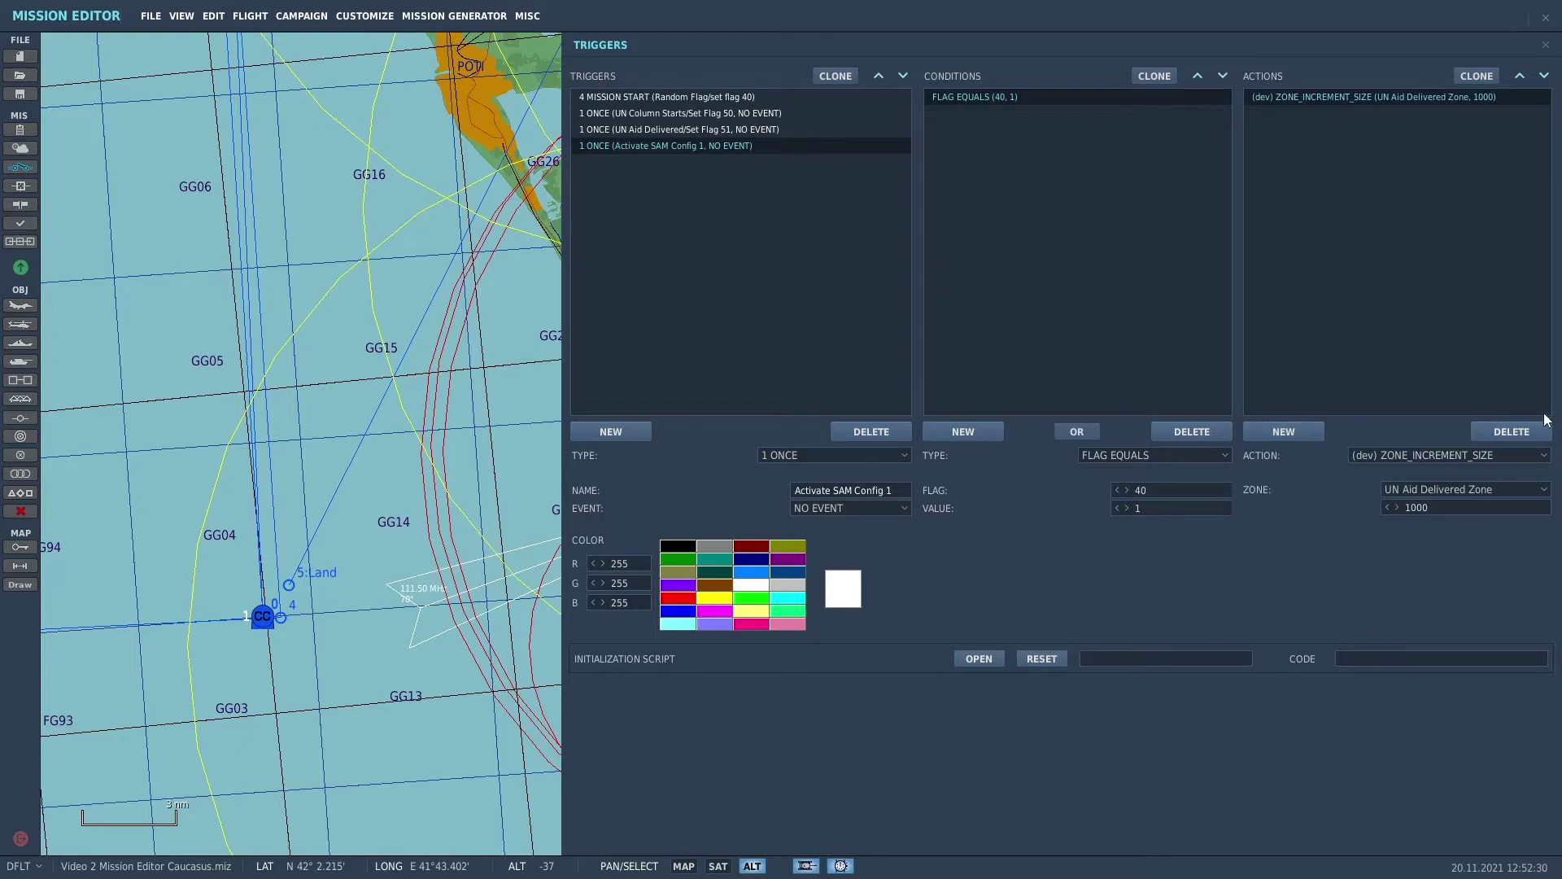
click(1449, 455)
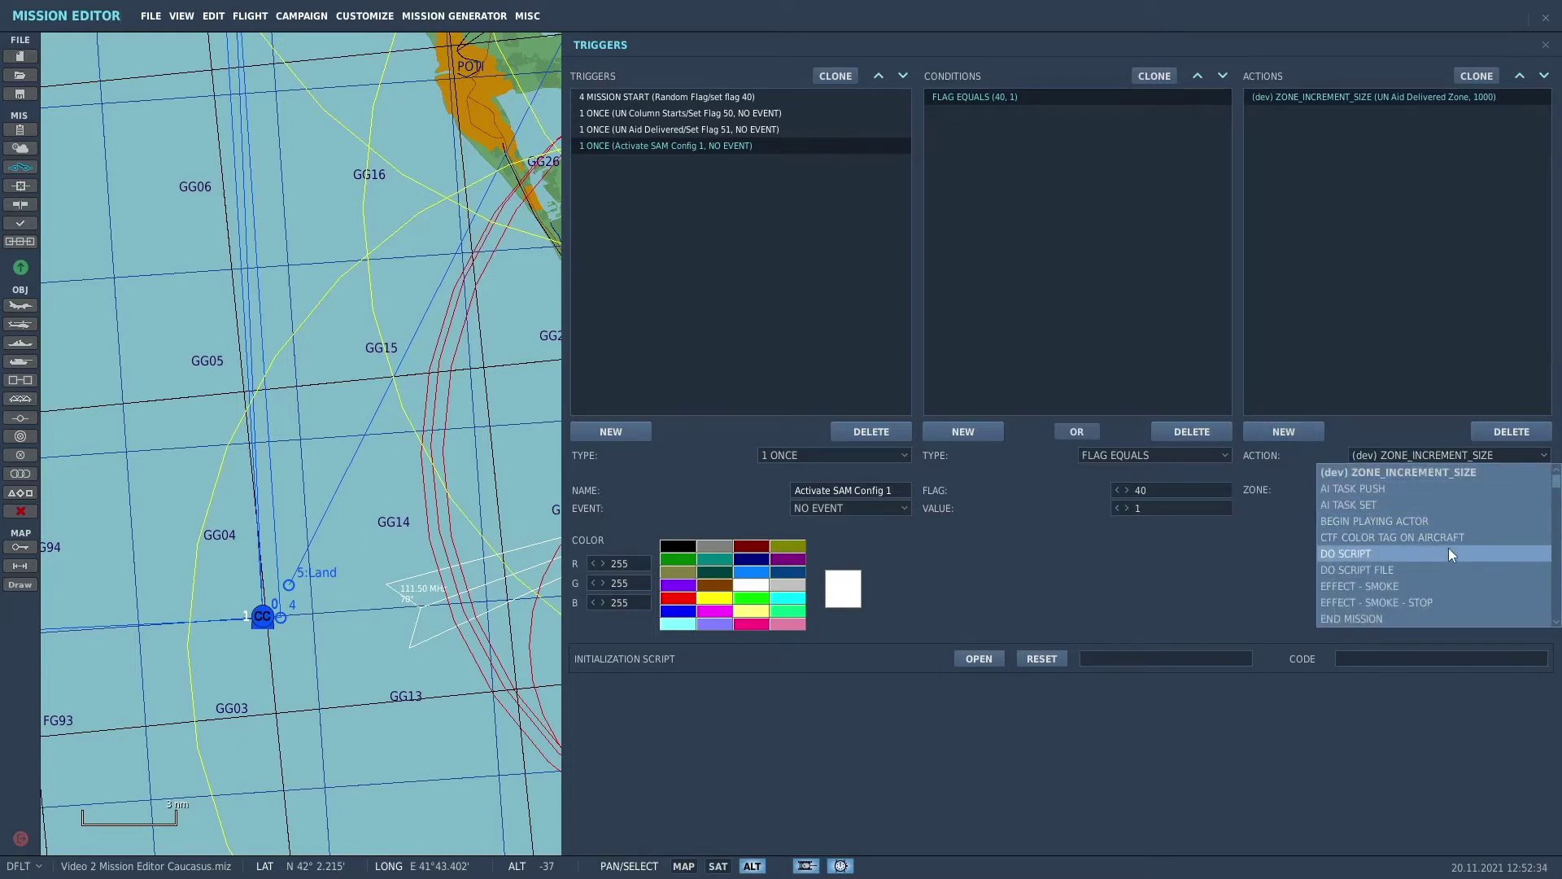
scroll(1451, 531, down, 3)
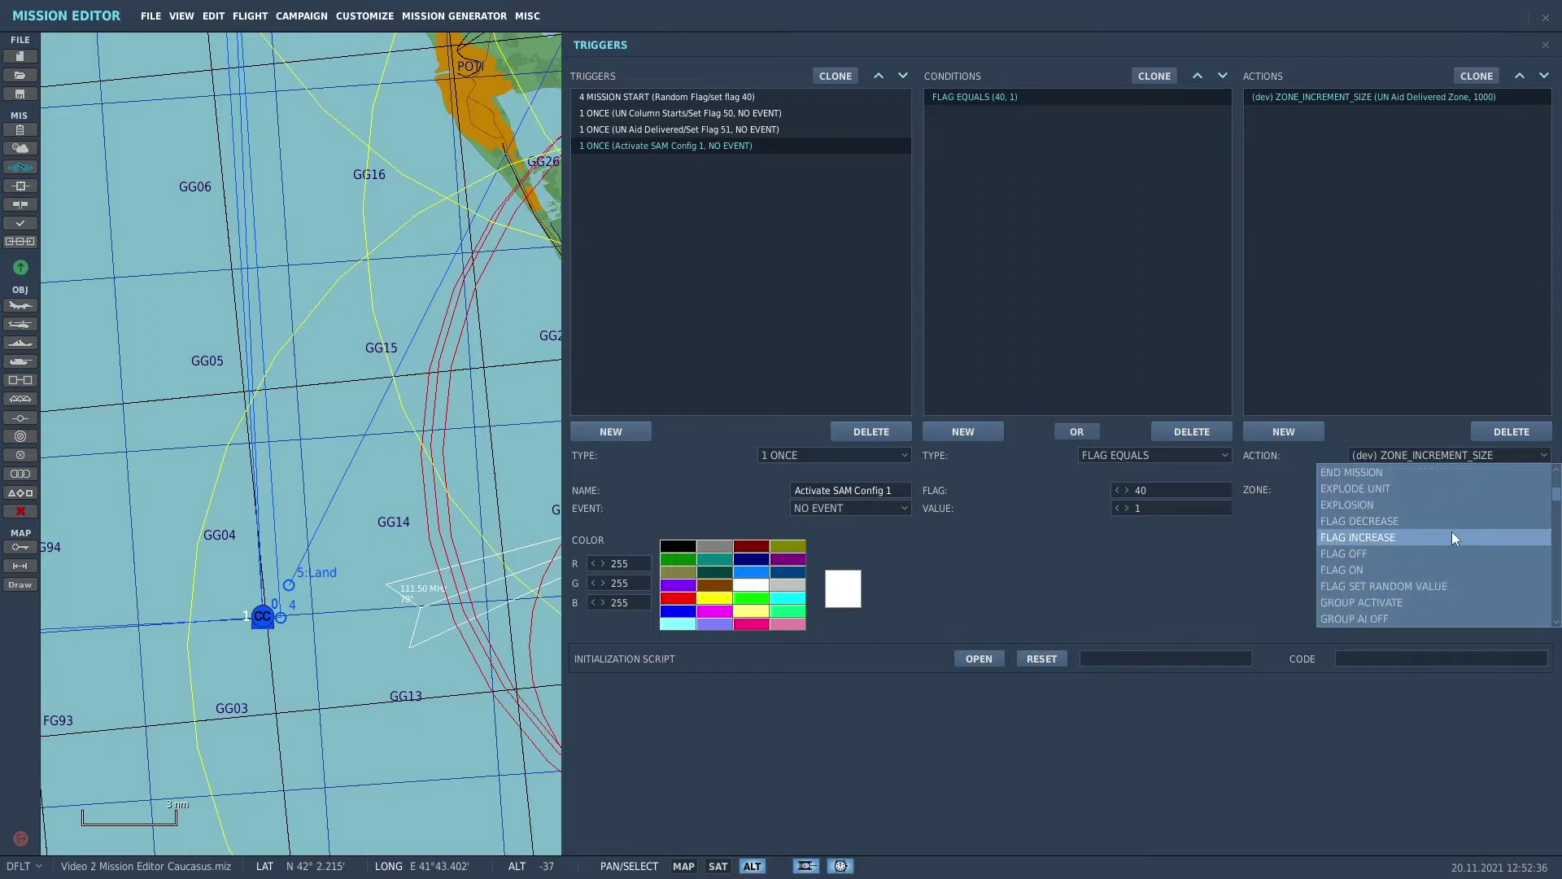
click(1433, 602)
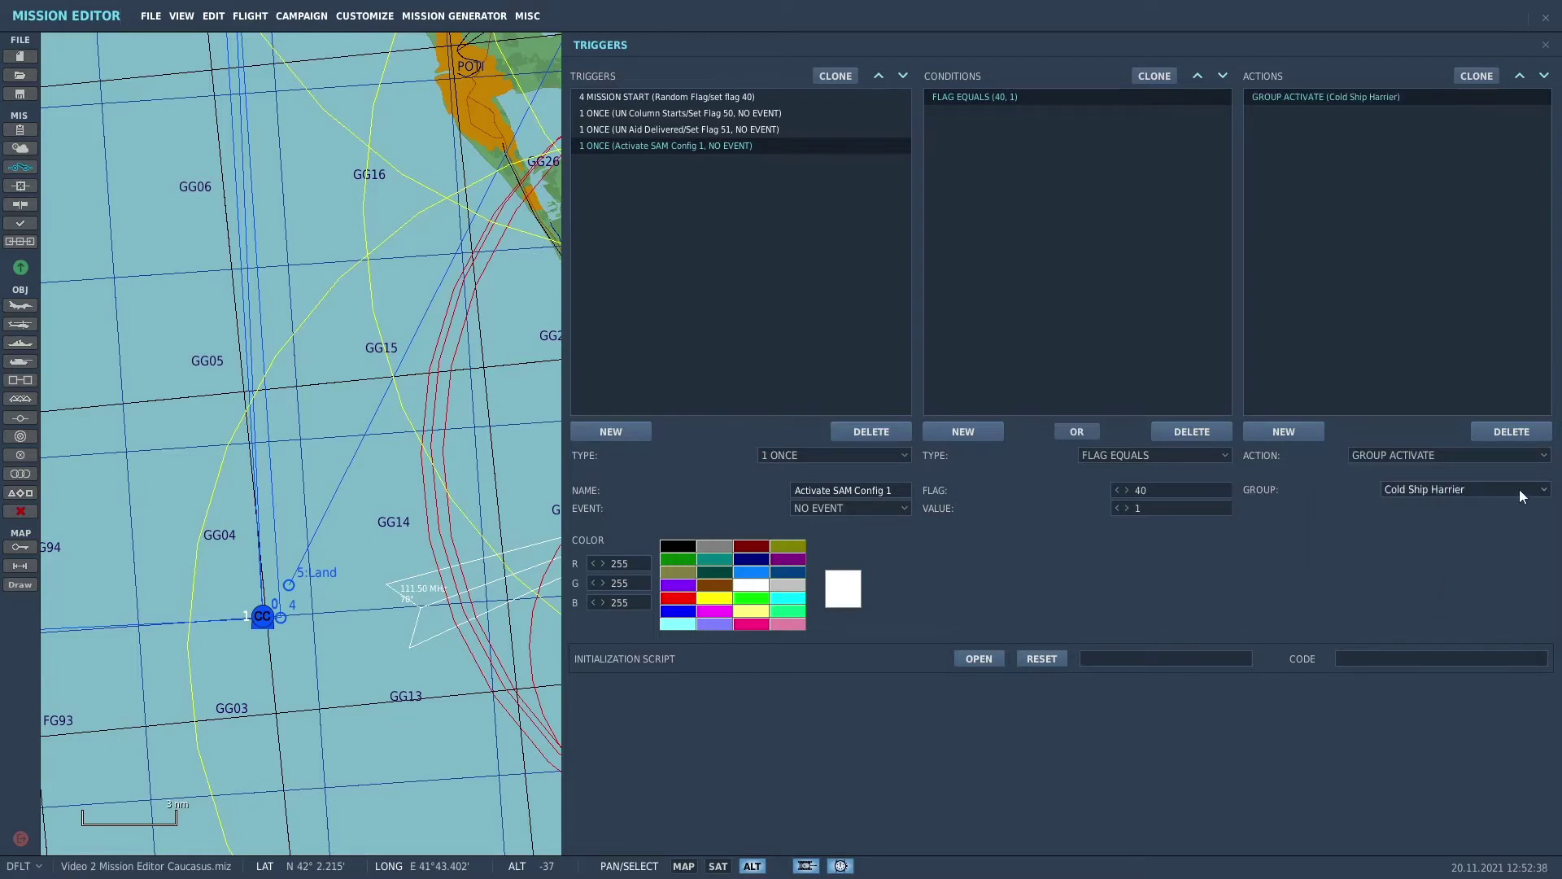
click(1545, 489)
click(1493, 540)
Step: Add a MESSAGE TO COALITION action for BLUE with the text "****Config 1 is set*****"
click(1284, 434)
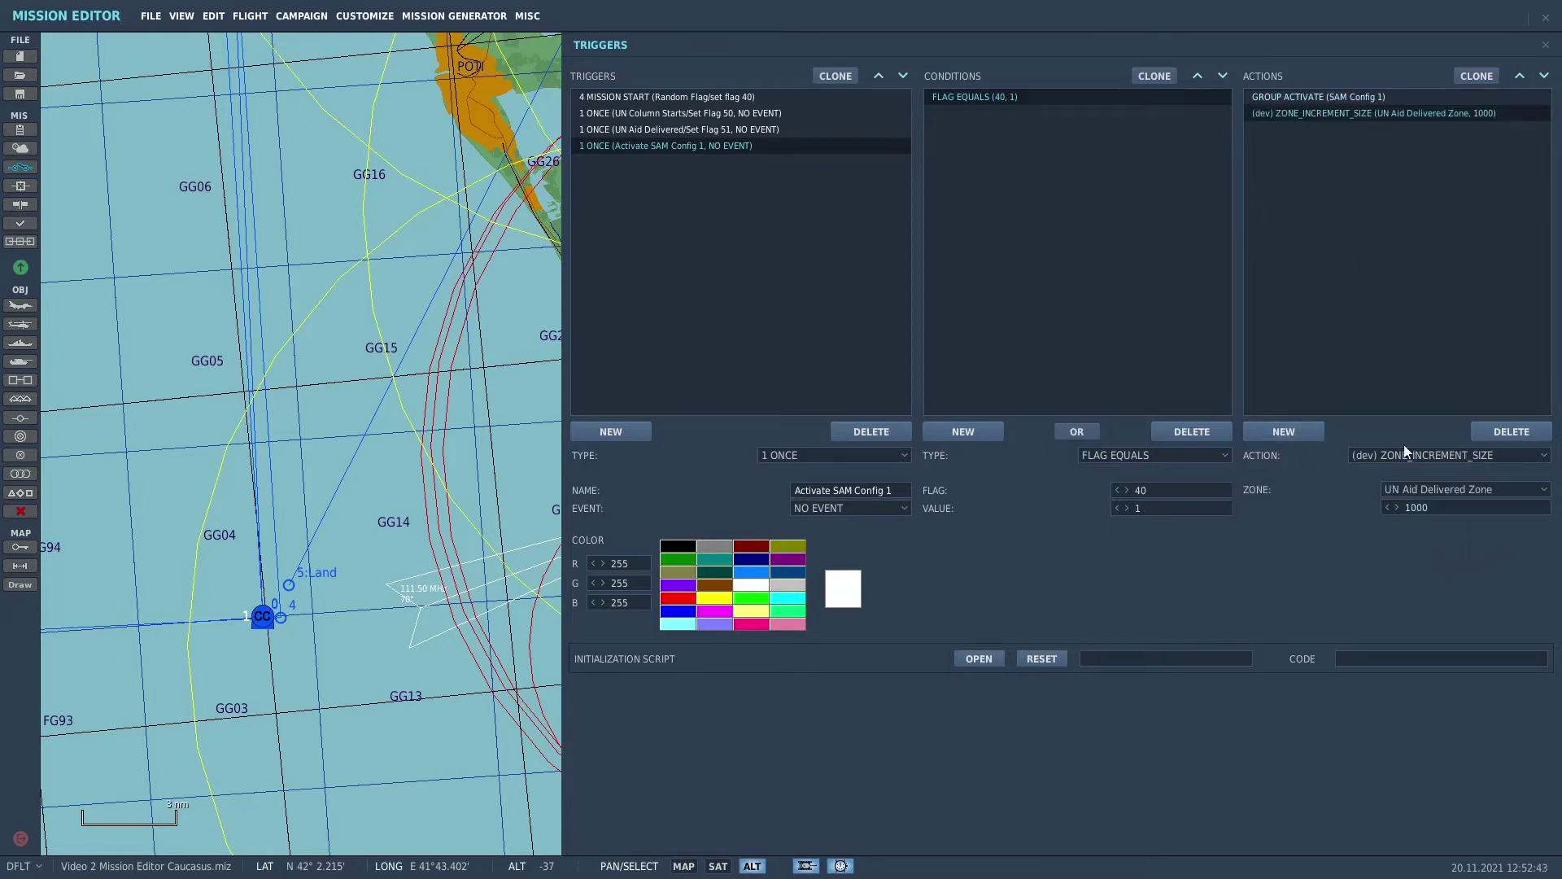
click(1544, 456)
scroll(1454, 543, down, 3)
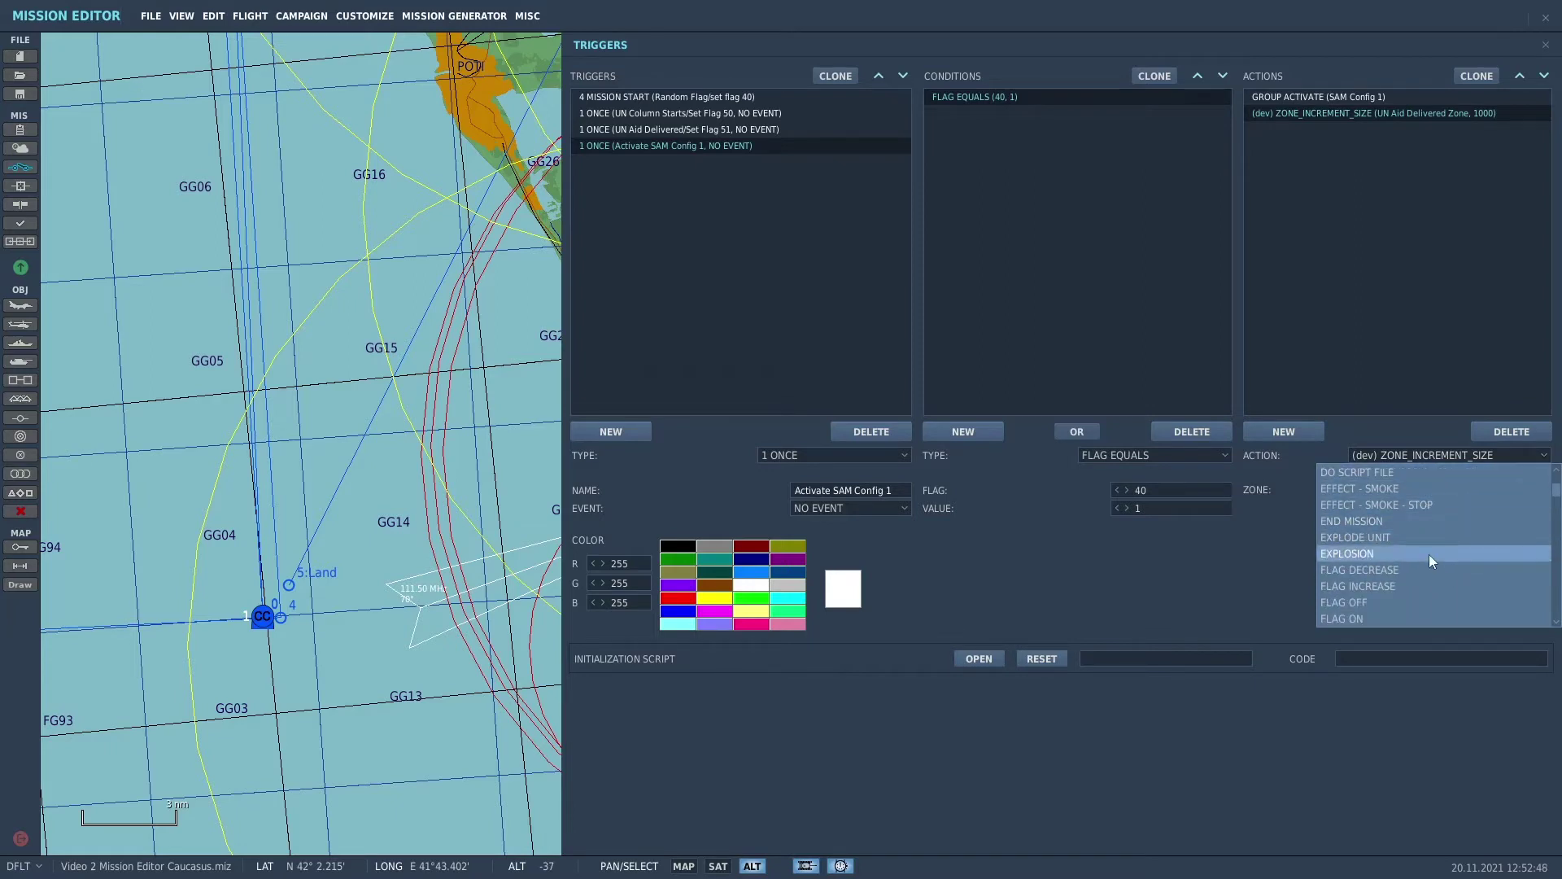
scroll(1437, 562, down, 10)
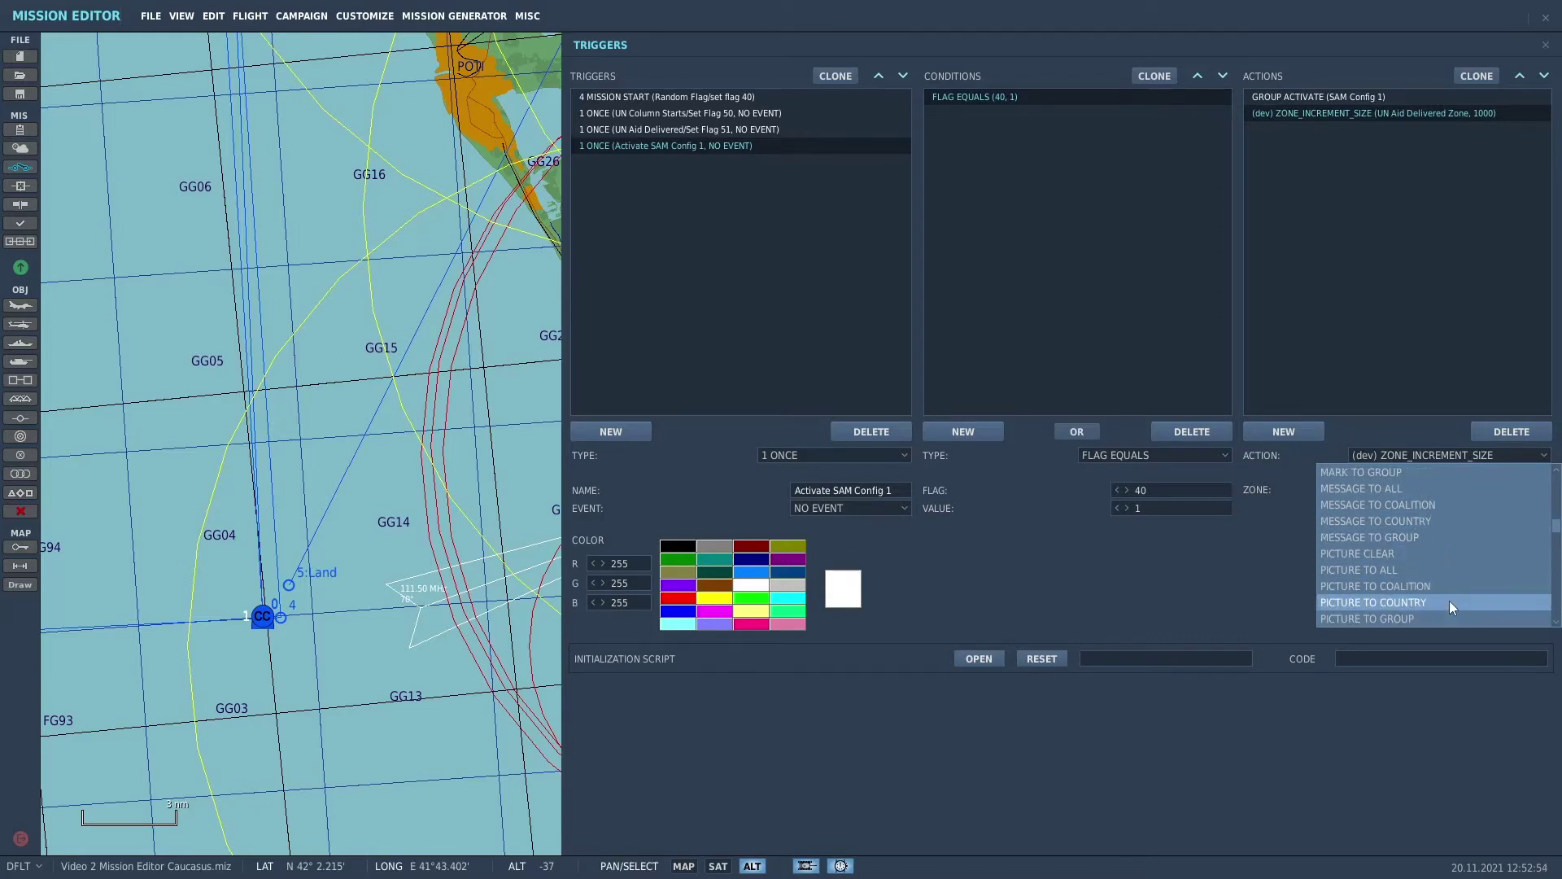
scroll(1452, 592, up, 1)
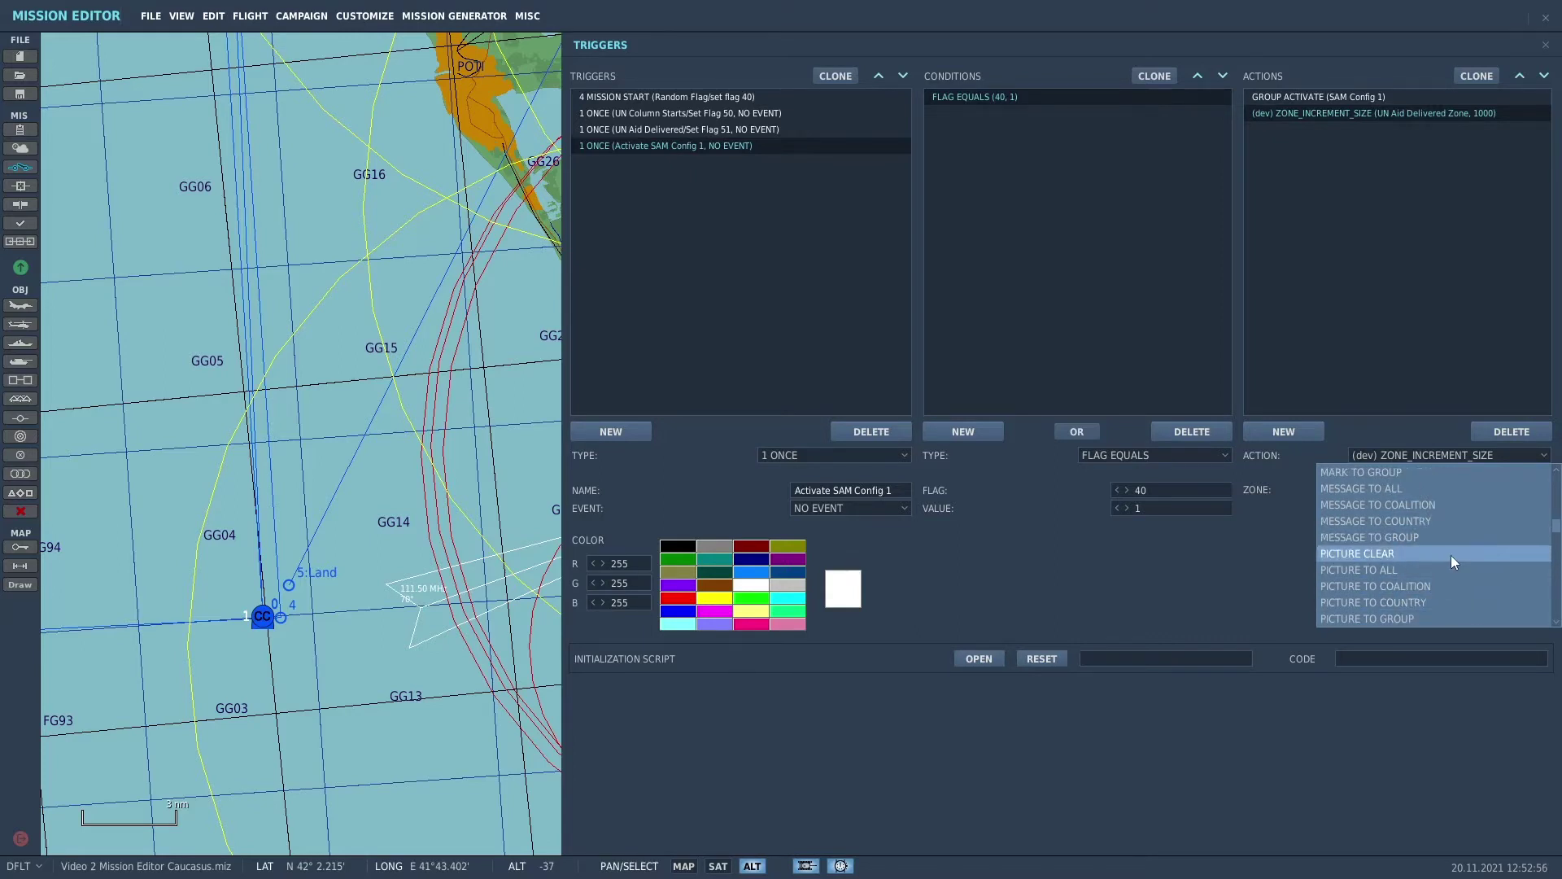
scroll(1452, 557, up, 1)
click(1455, 559)
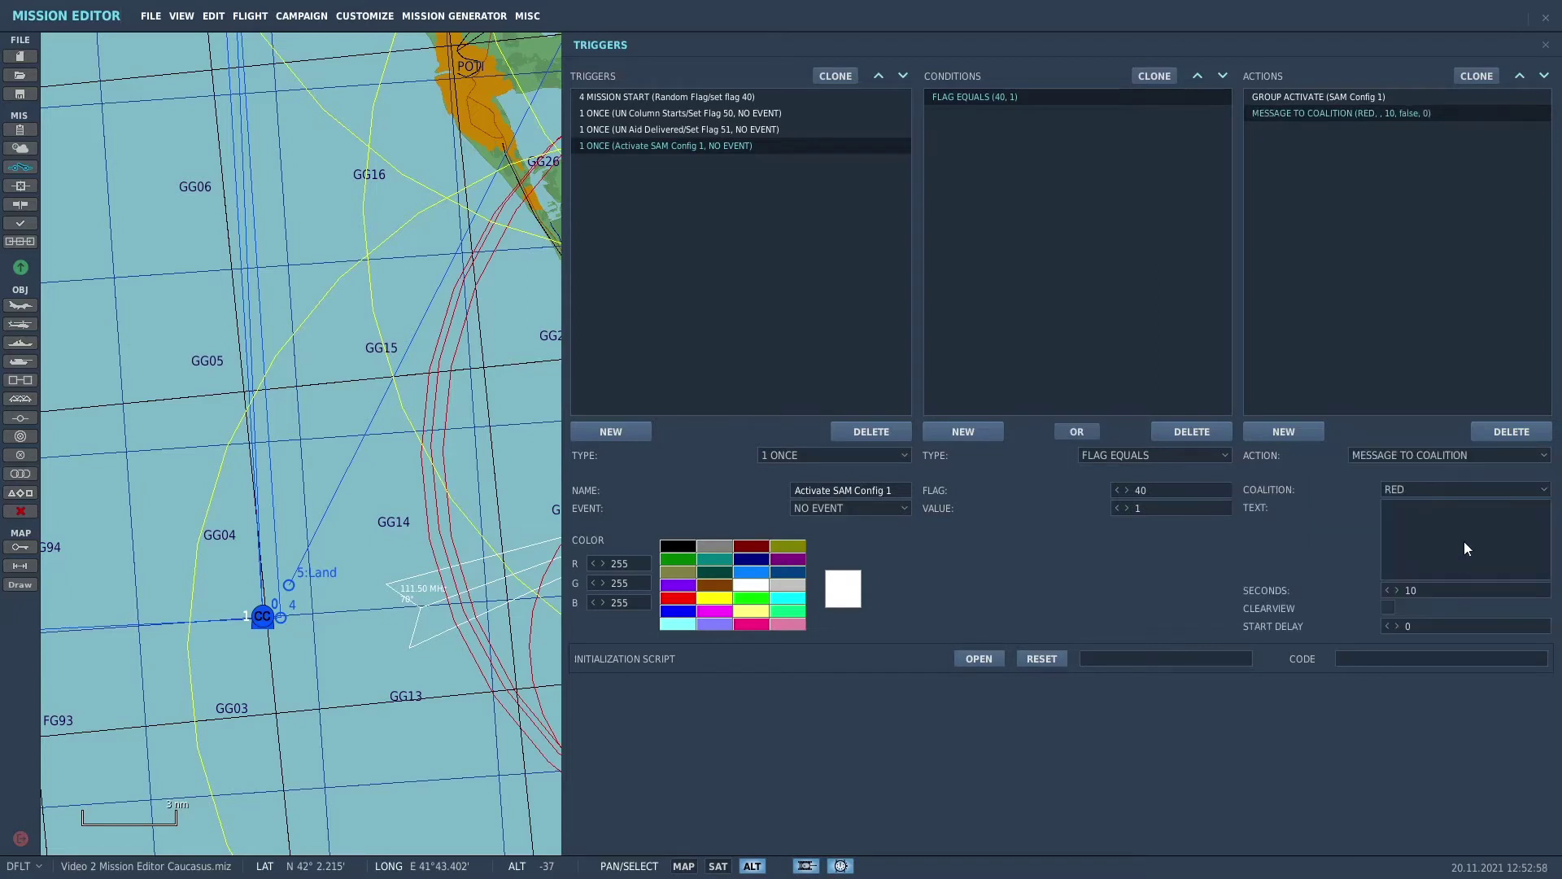
click(1544, 490)
click(1472, 521)
text(****Config 1 is set*****)
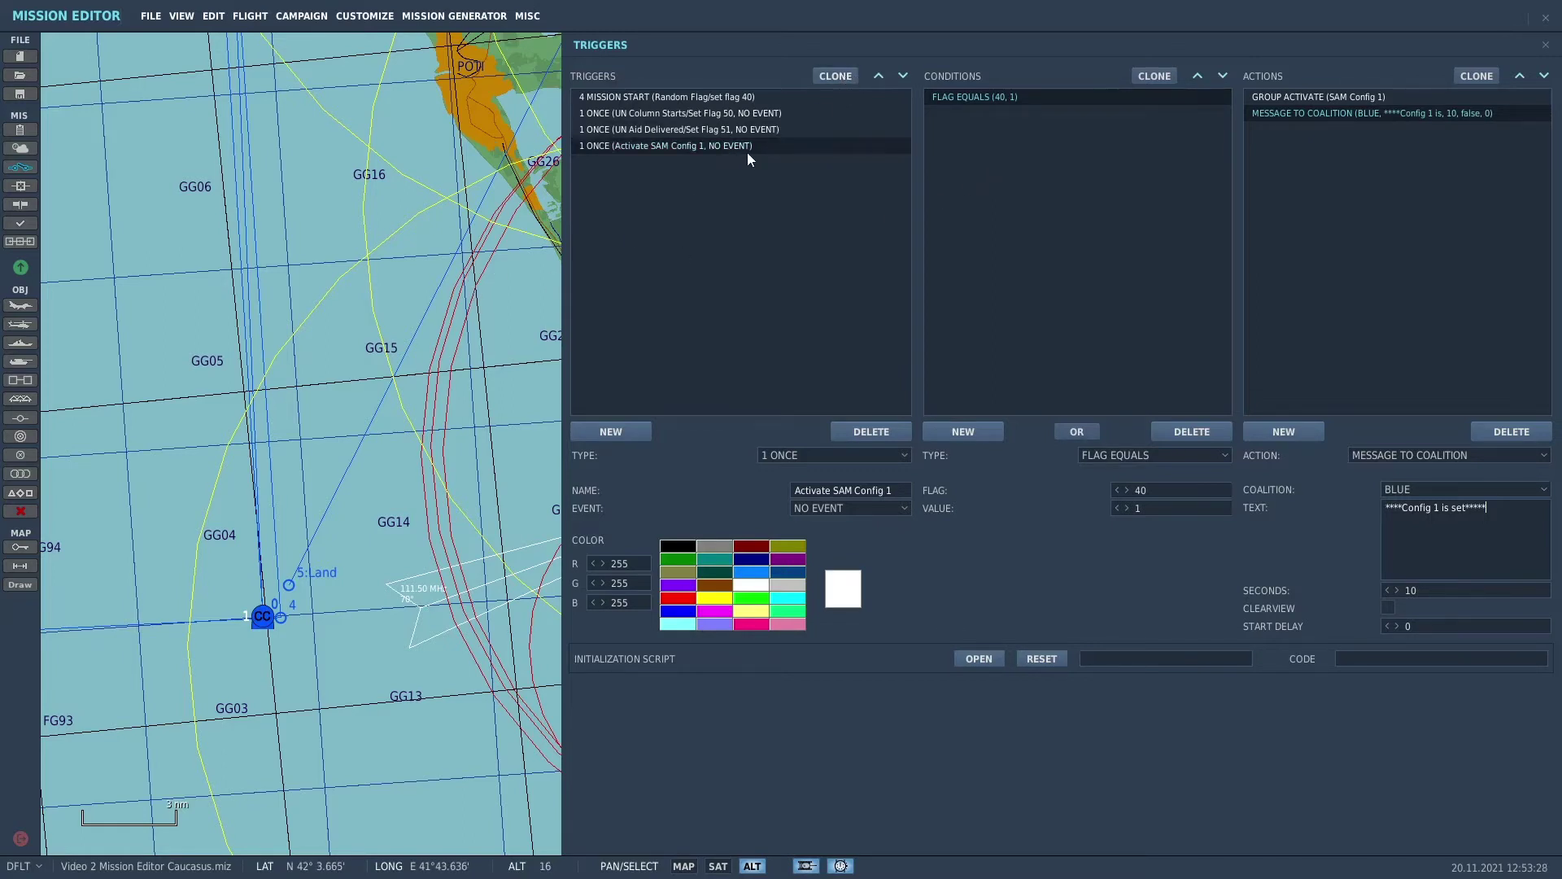
Step: Clone the Activate SAM Config 1 trigger twice and rename the first copy Activate SAM Config 2
click(836, 80)
click(837, 80)
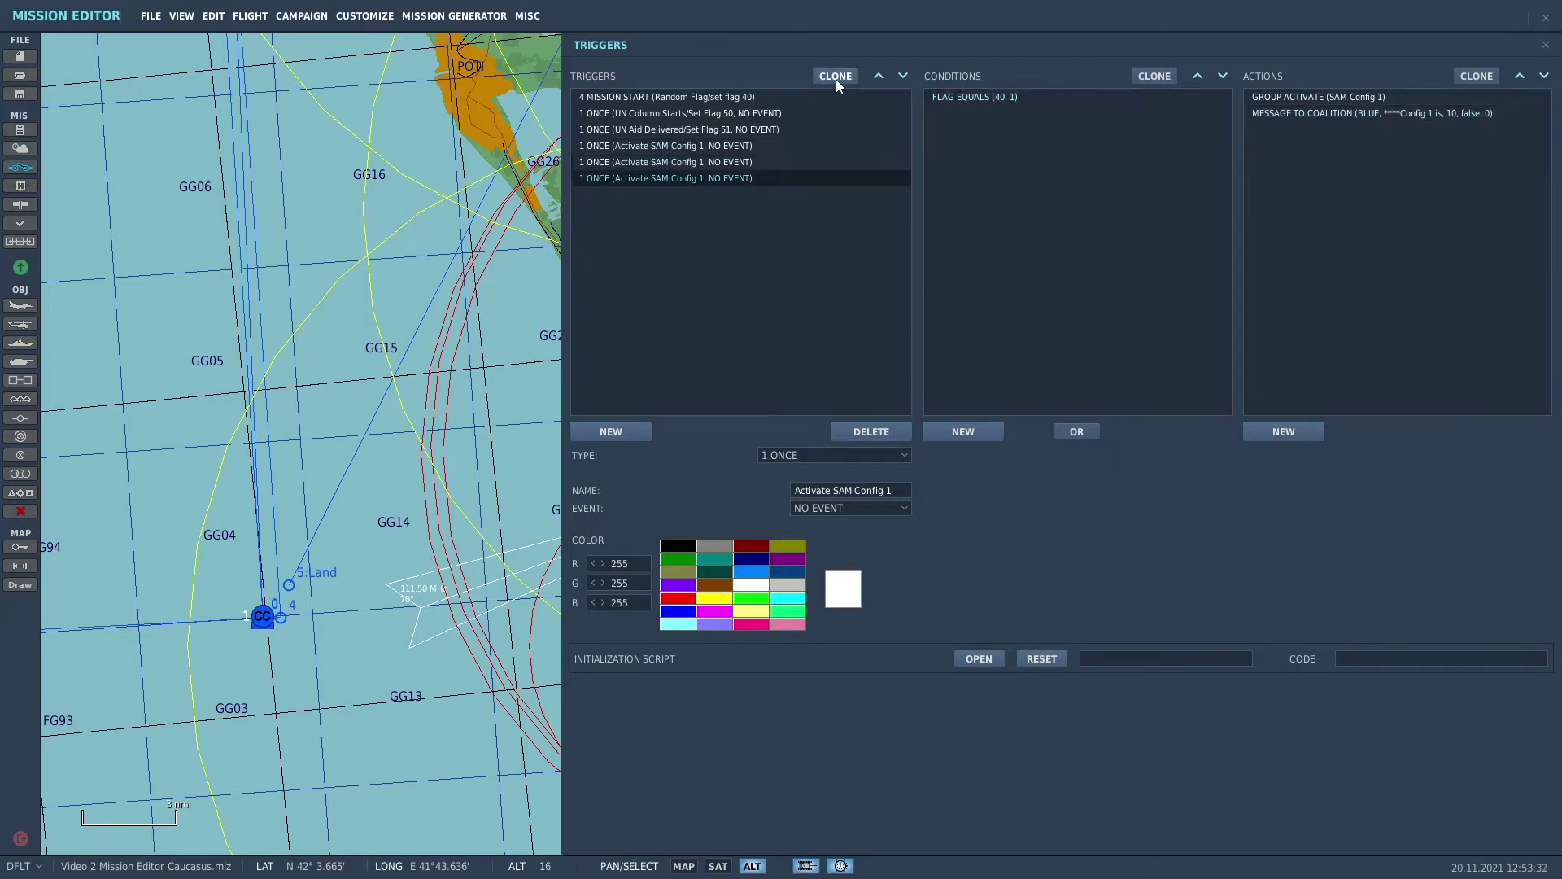
click(730, 163)
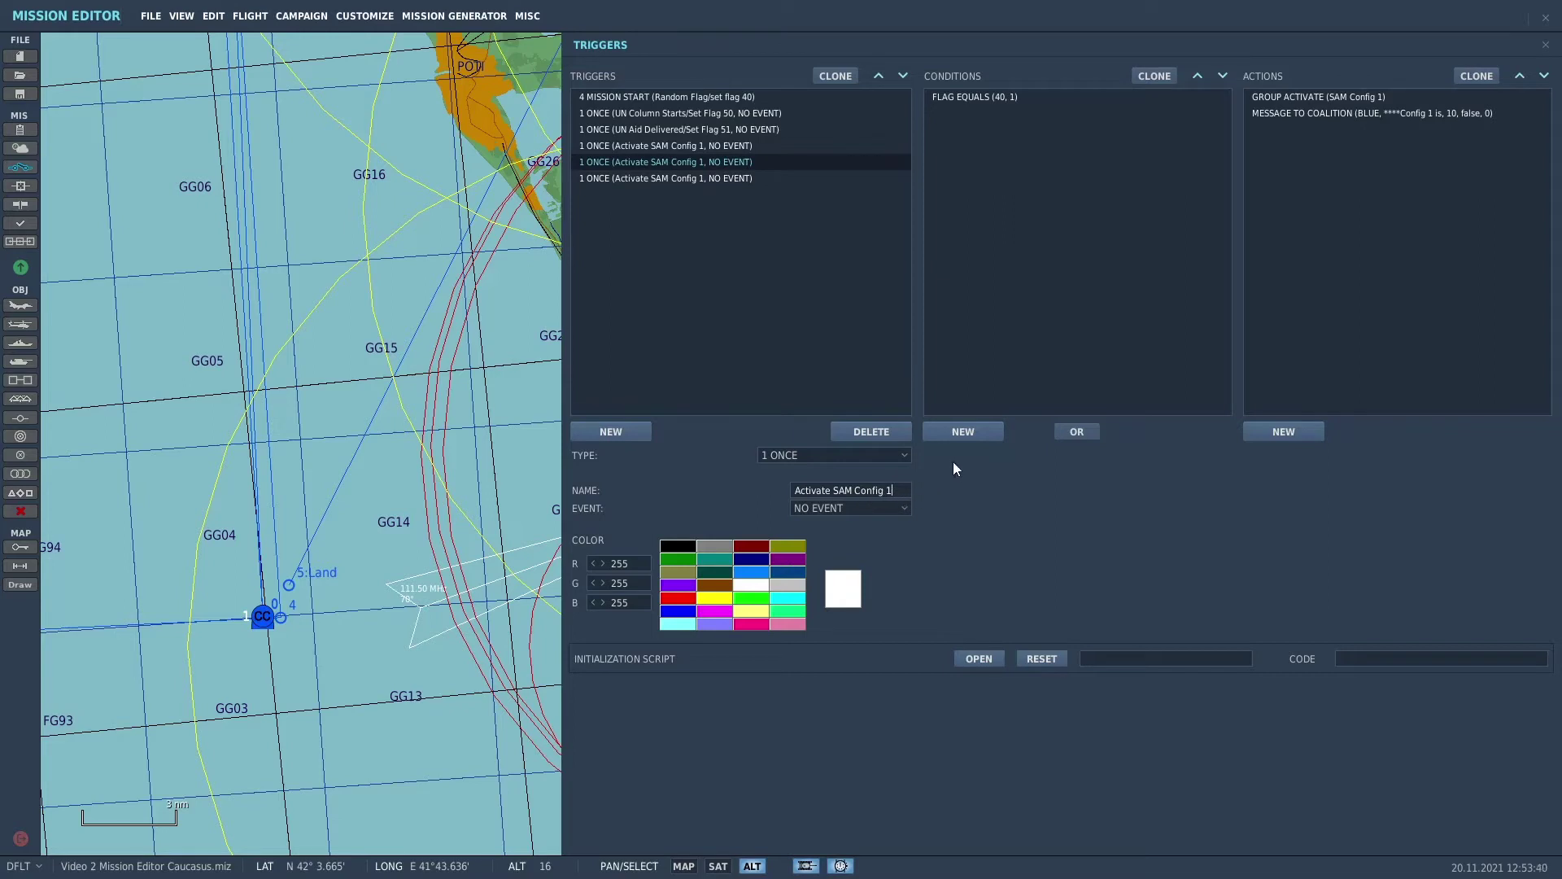
key(BackSpace)
text(2)
Step: In the Activate SAM Config 2 trigger, set the flag 40 condition value to 2 and the activated group to SAM Config 2
click(1014, 99)
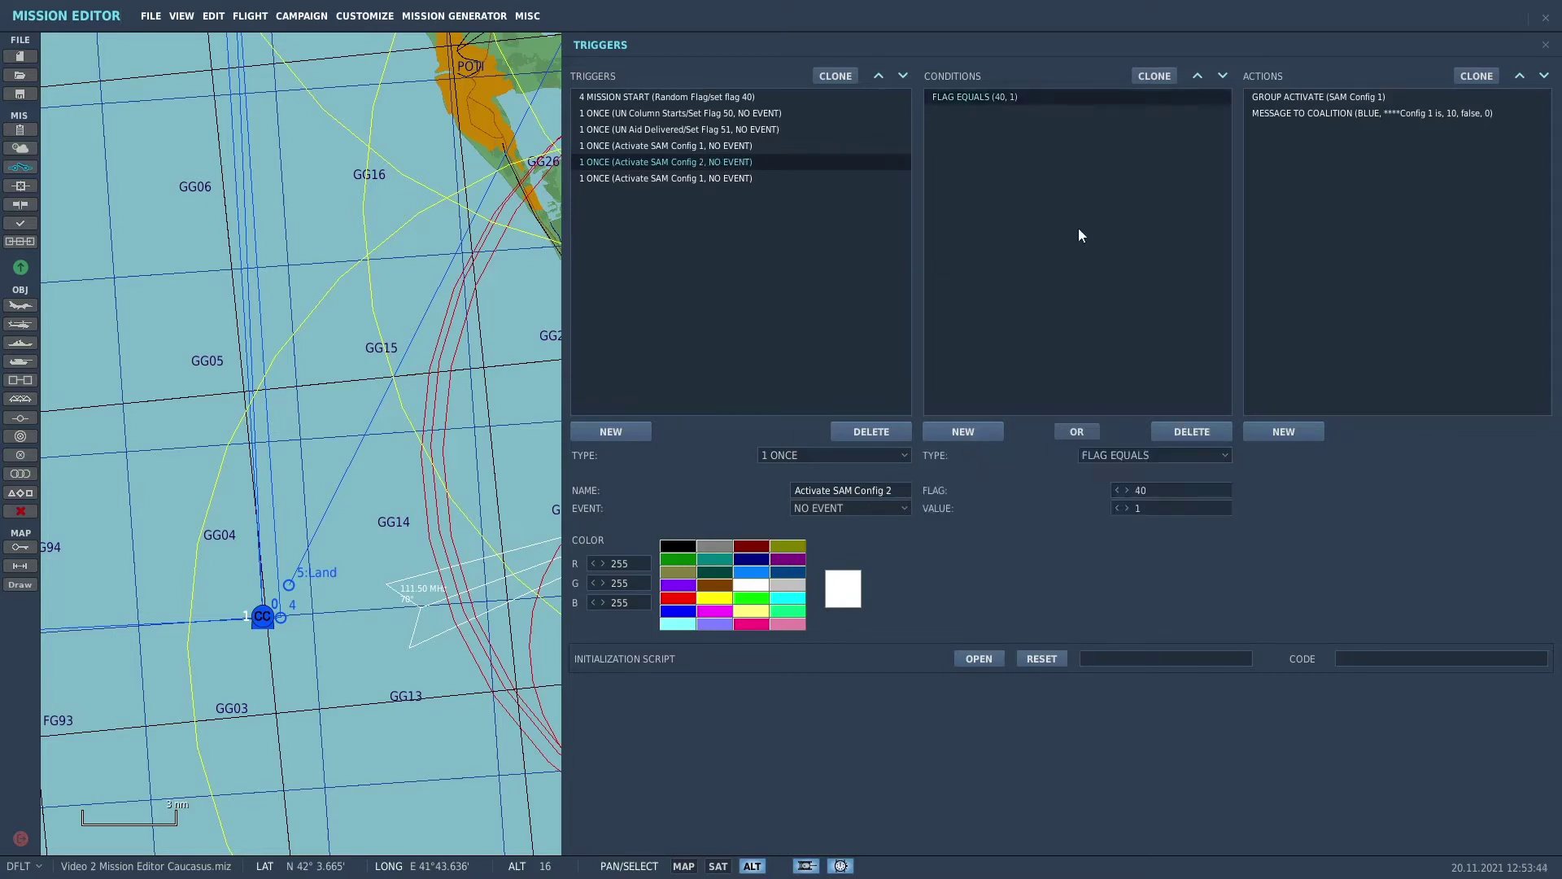
click(1128, 508)
click(1360, 96)
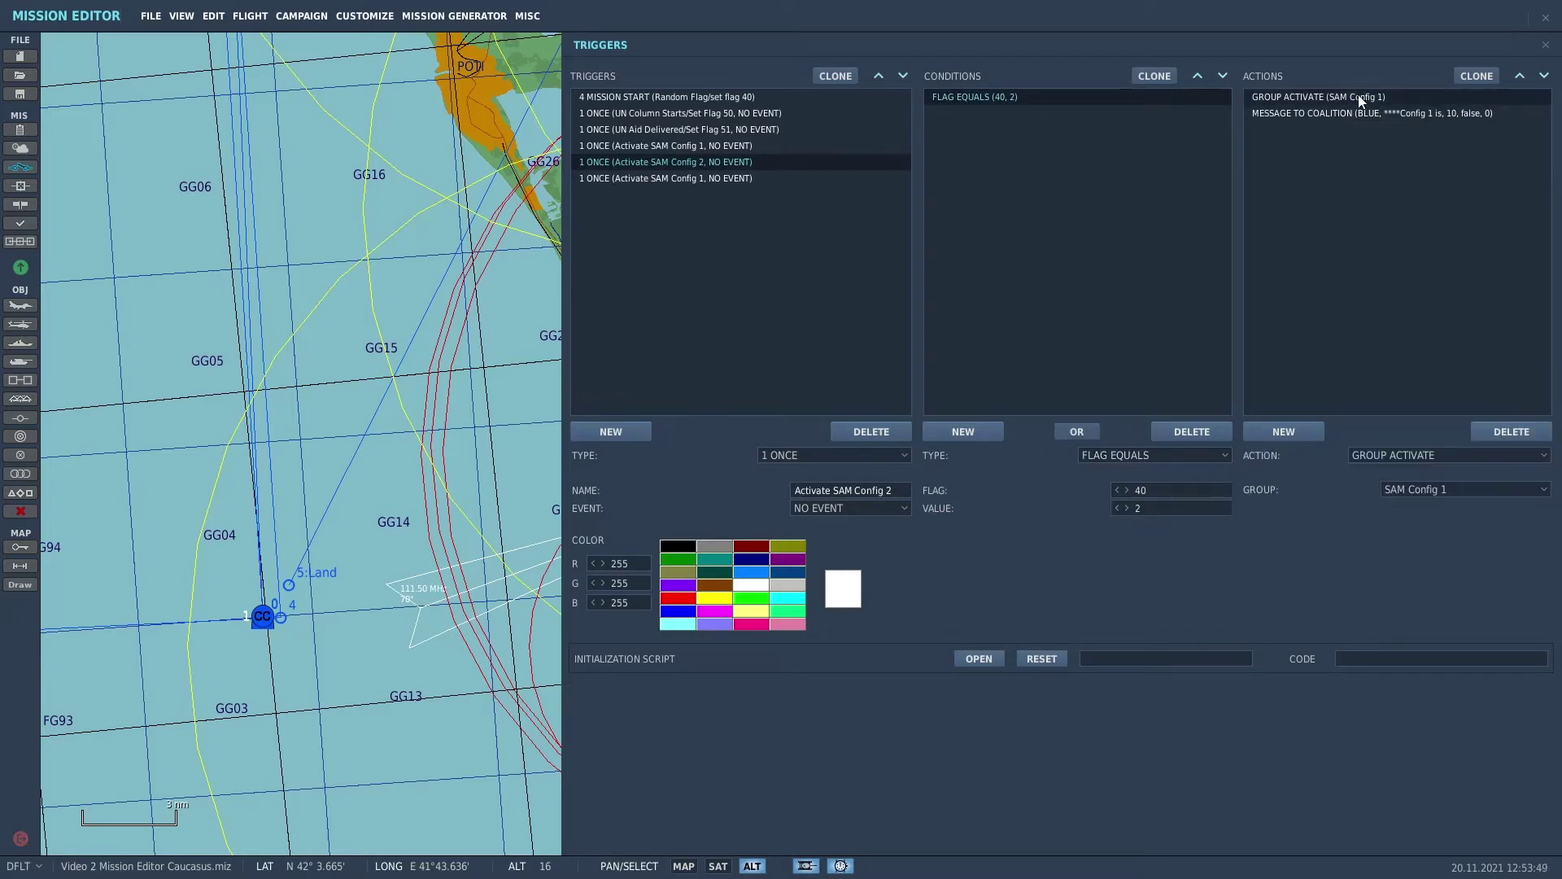
click(1545, 491)
click(1478, 550)
Step: Change the coalition message of the Activate SAM Config 2 trigger to say Config 2 is set
click(1349, 113)
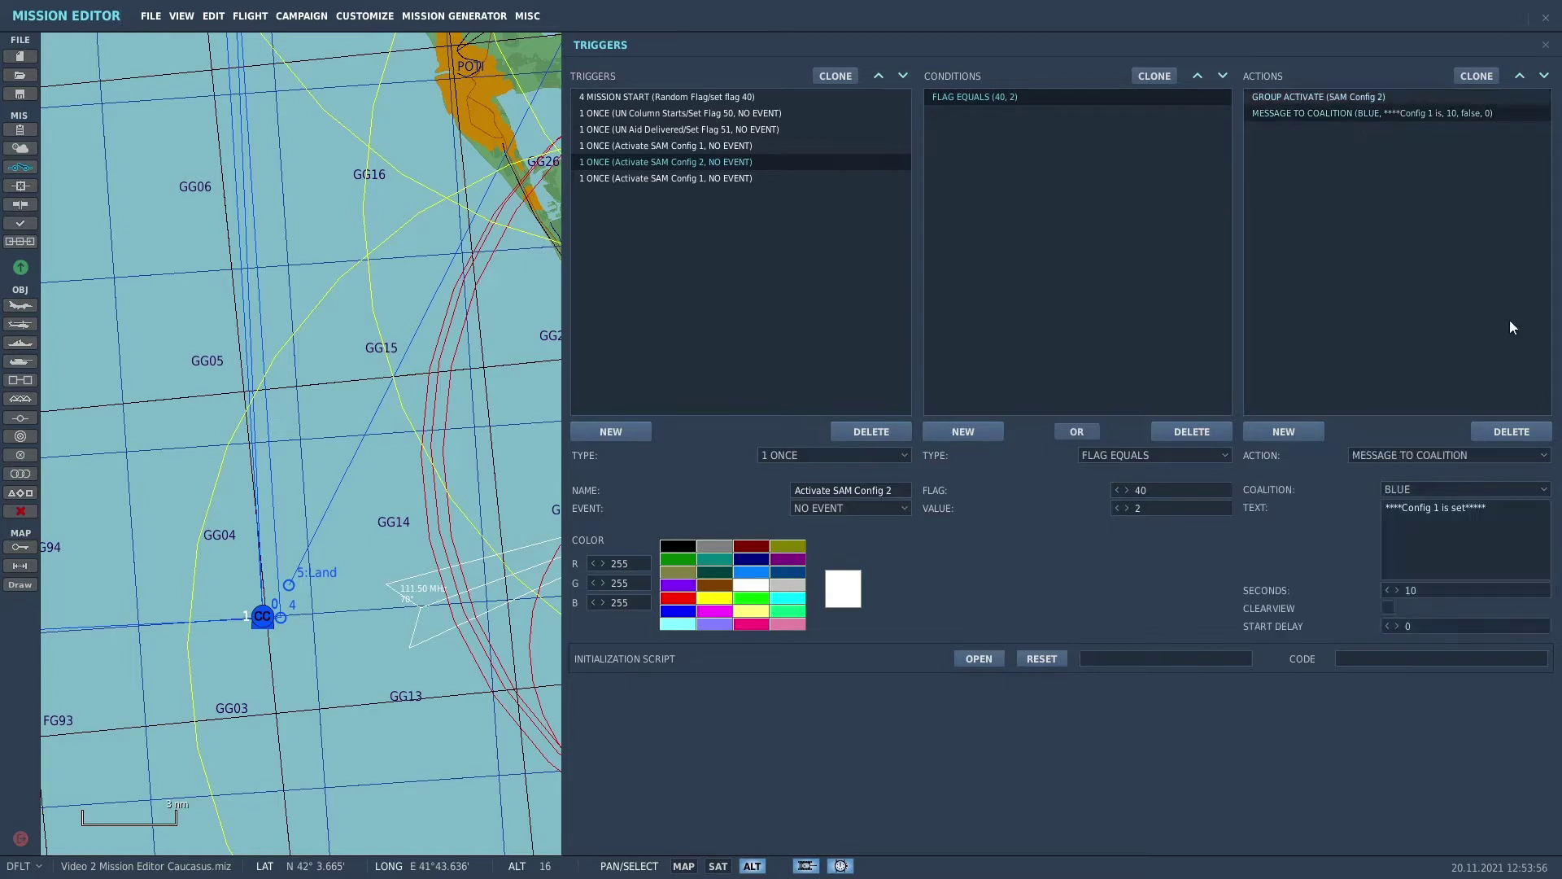
click(1440, 510)
key(BackSpace)
text(2)
Step: Rename the last cloned trigger Activate SAM Config 3 and set its flag 40 condition value to 3
click(739, 188)
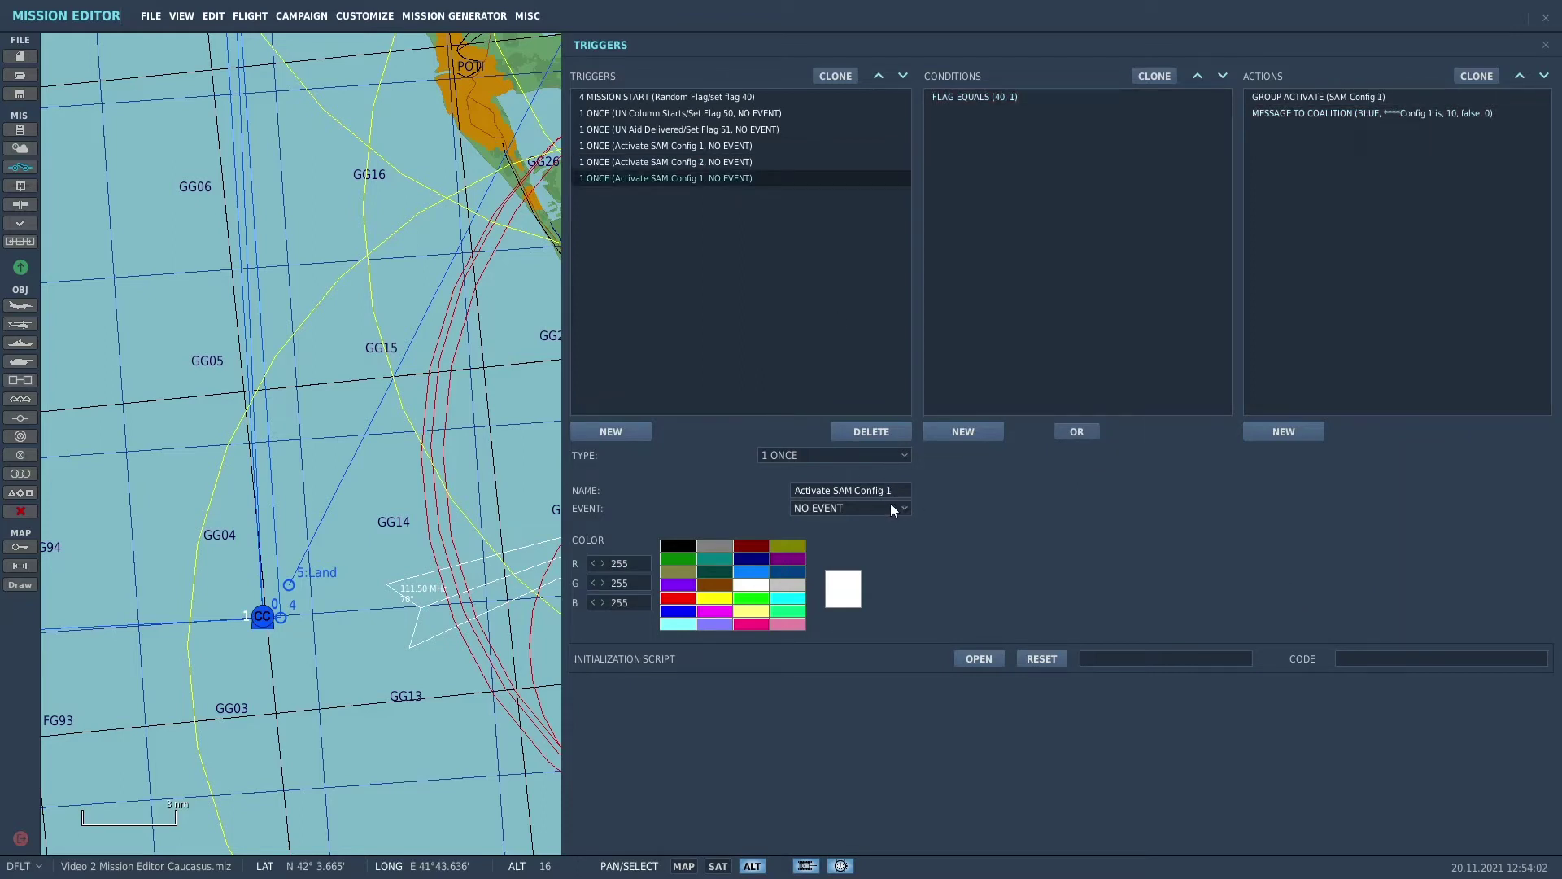
key(BackSpace)
text(3)
click(1011, 98)
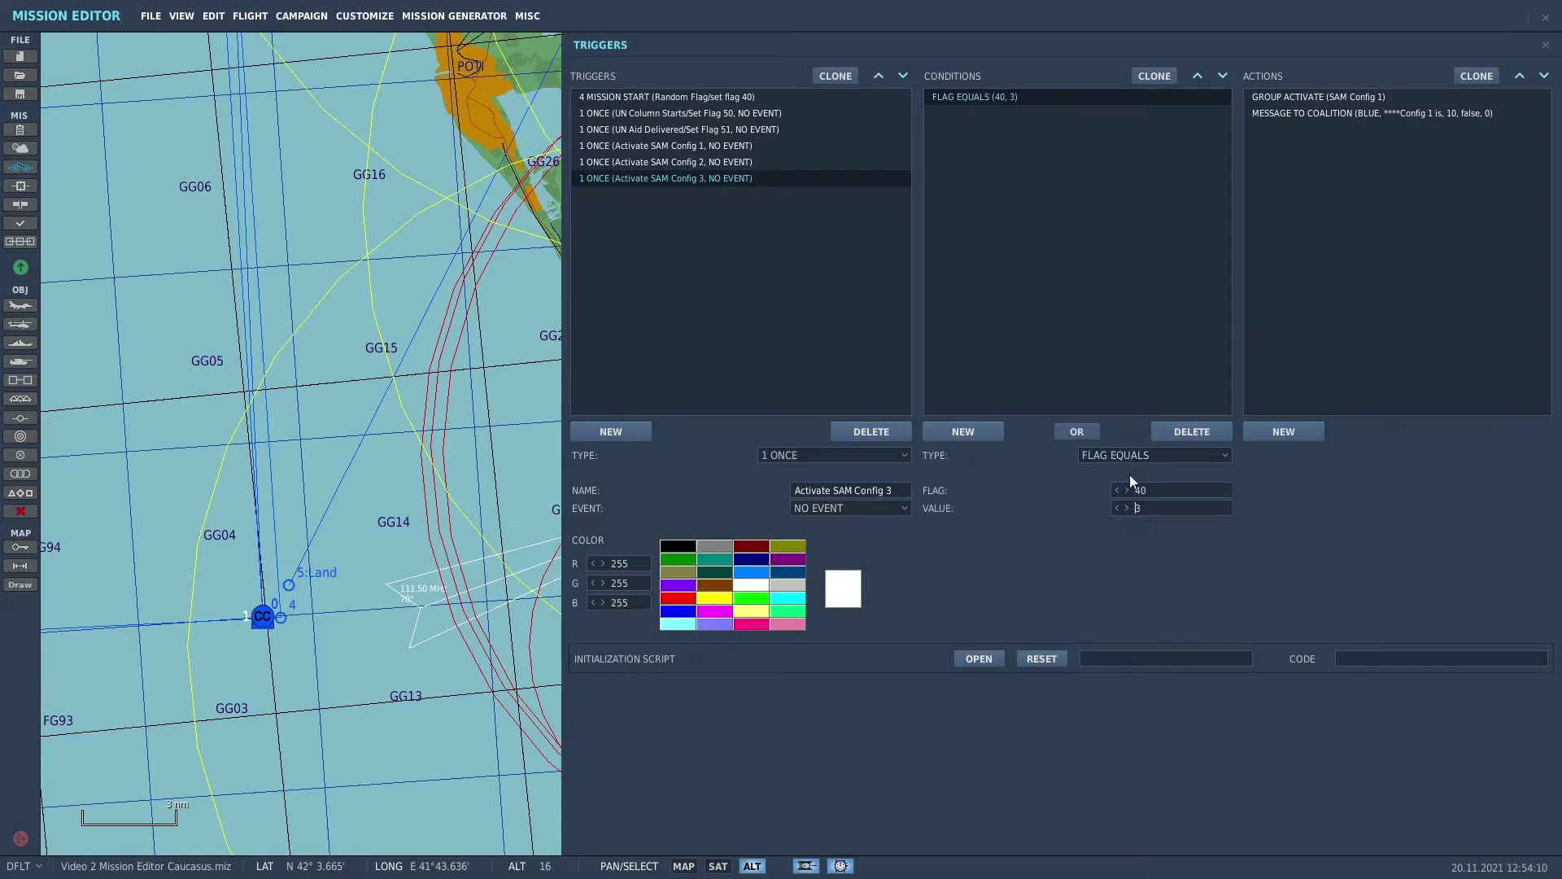
Step: Make the Activate SAM Config 3 trigger activate the group SAM Config 3 and change its message to say Config 3 is set
click(1316, 96)
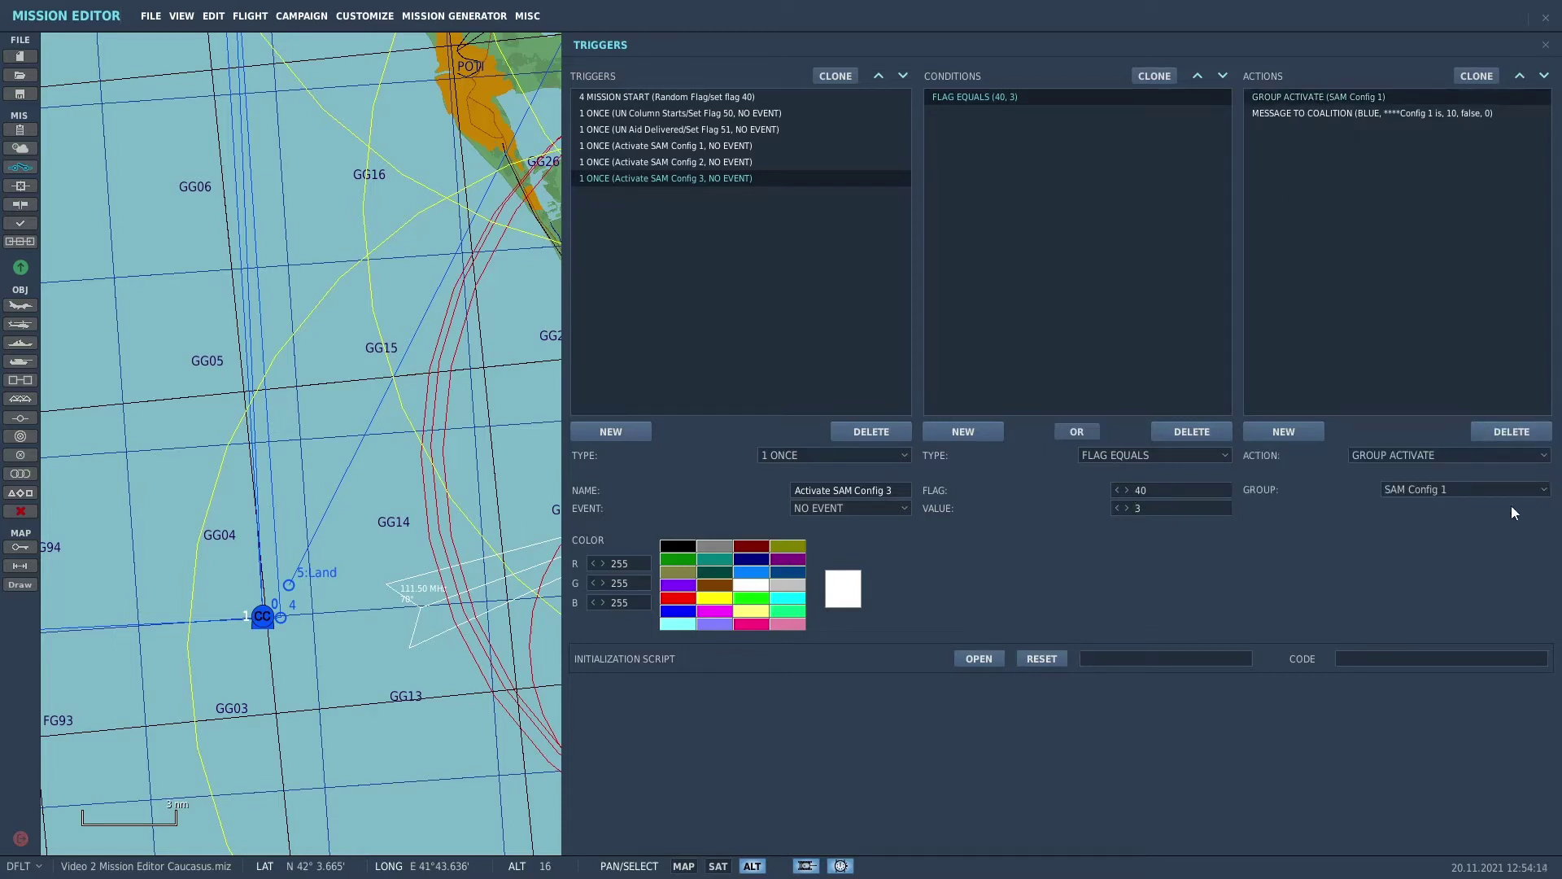
click(1541, 492)
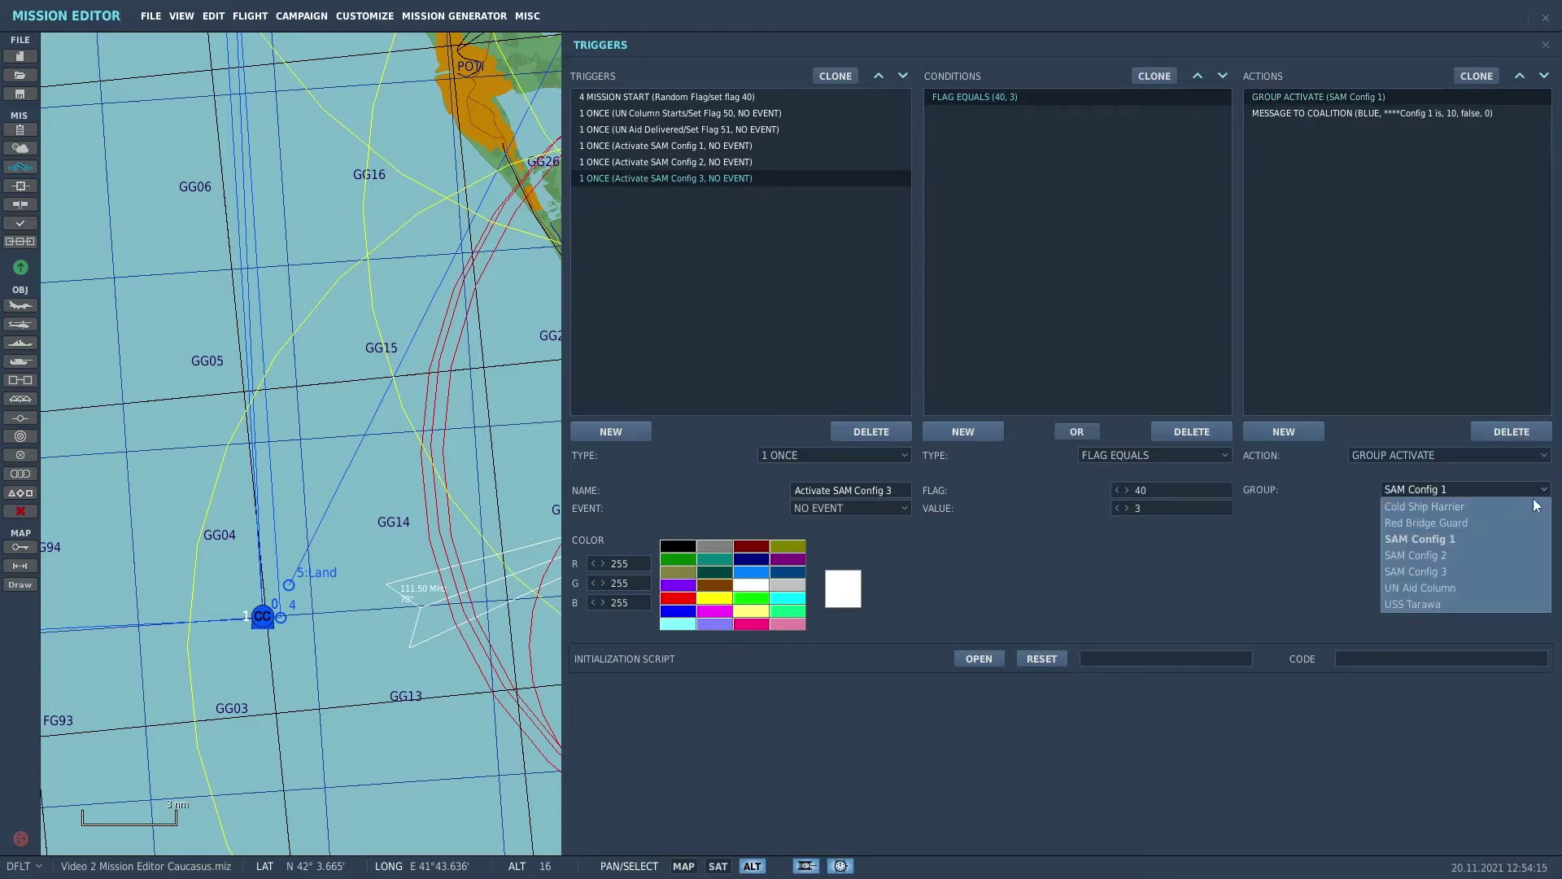
click(1487, 568)
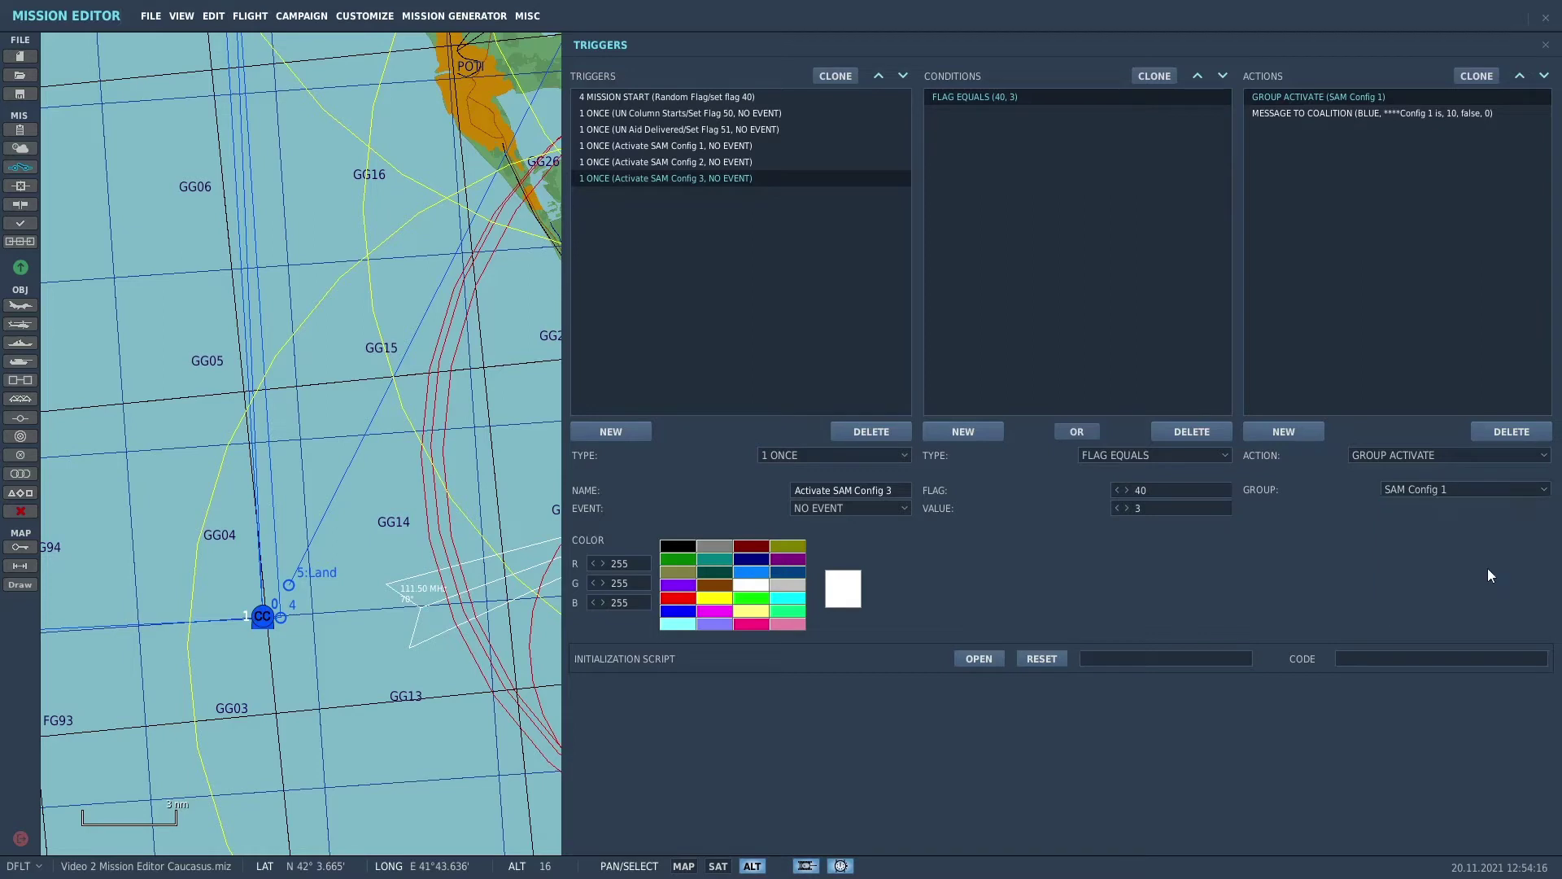
click(1318, 114)
click(1439, 508)
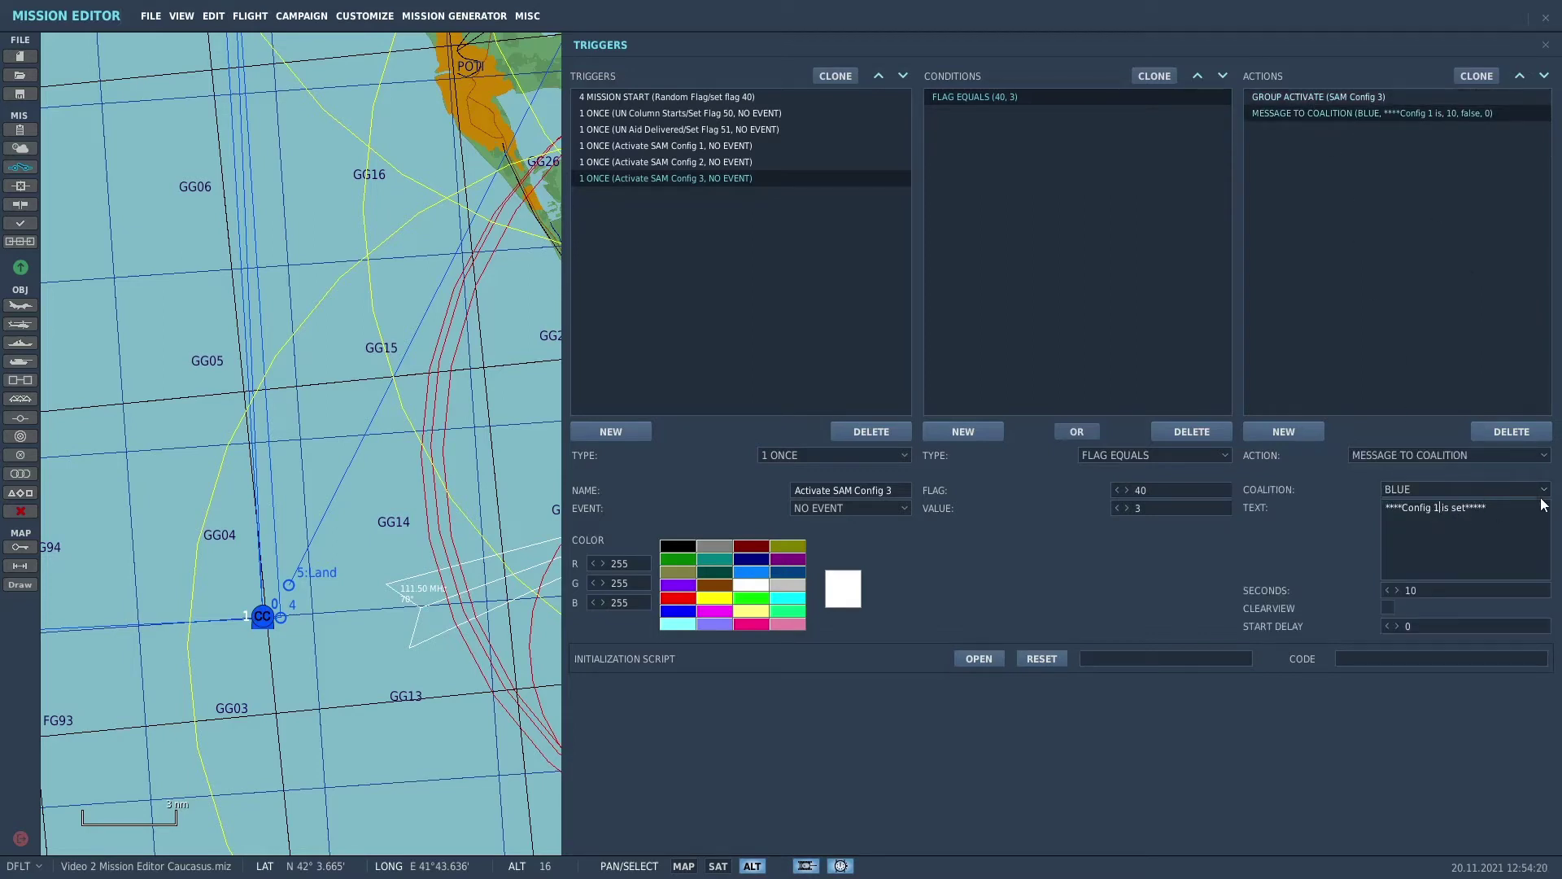
key(BackSpace)
text(3)
Step: Close the triggers and enable late activation for the SAM Config 2 group near Ochkhamuri
click(20, 167)
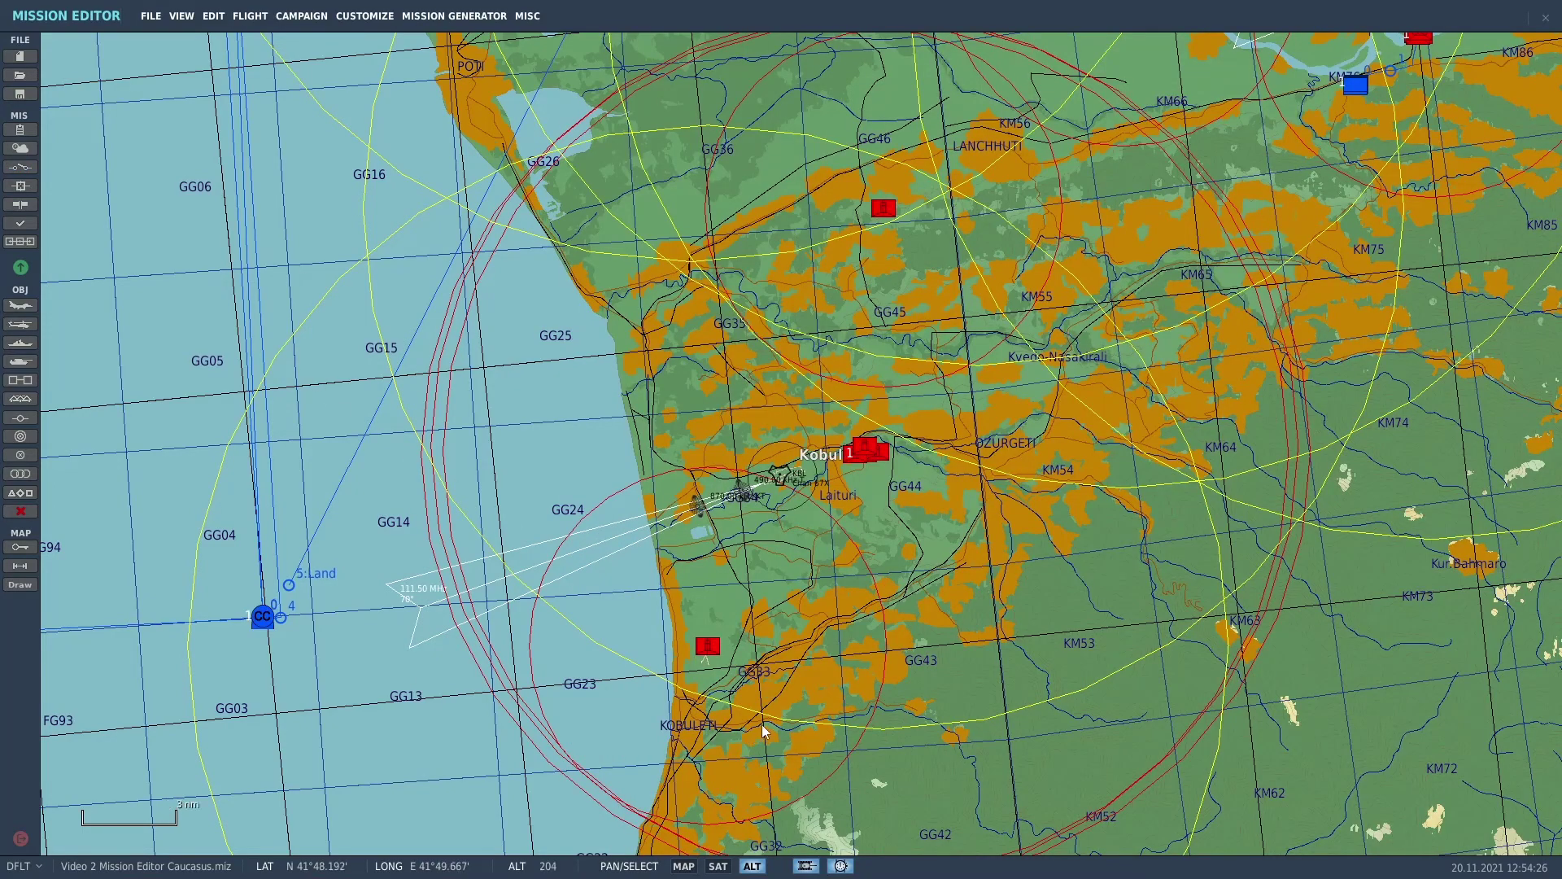
scroll(762, 724, up, 3)
scroll(700, 574, up, 1)
scroll(708, 574, up, 1)
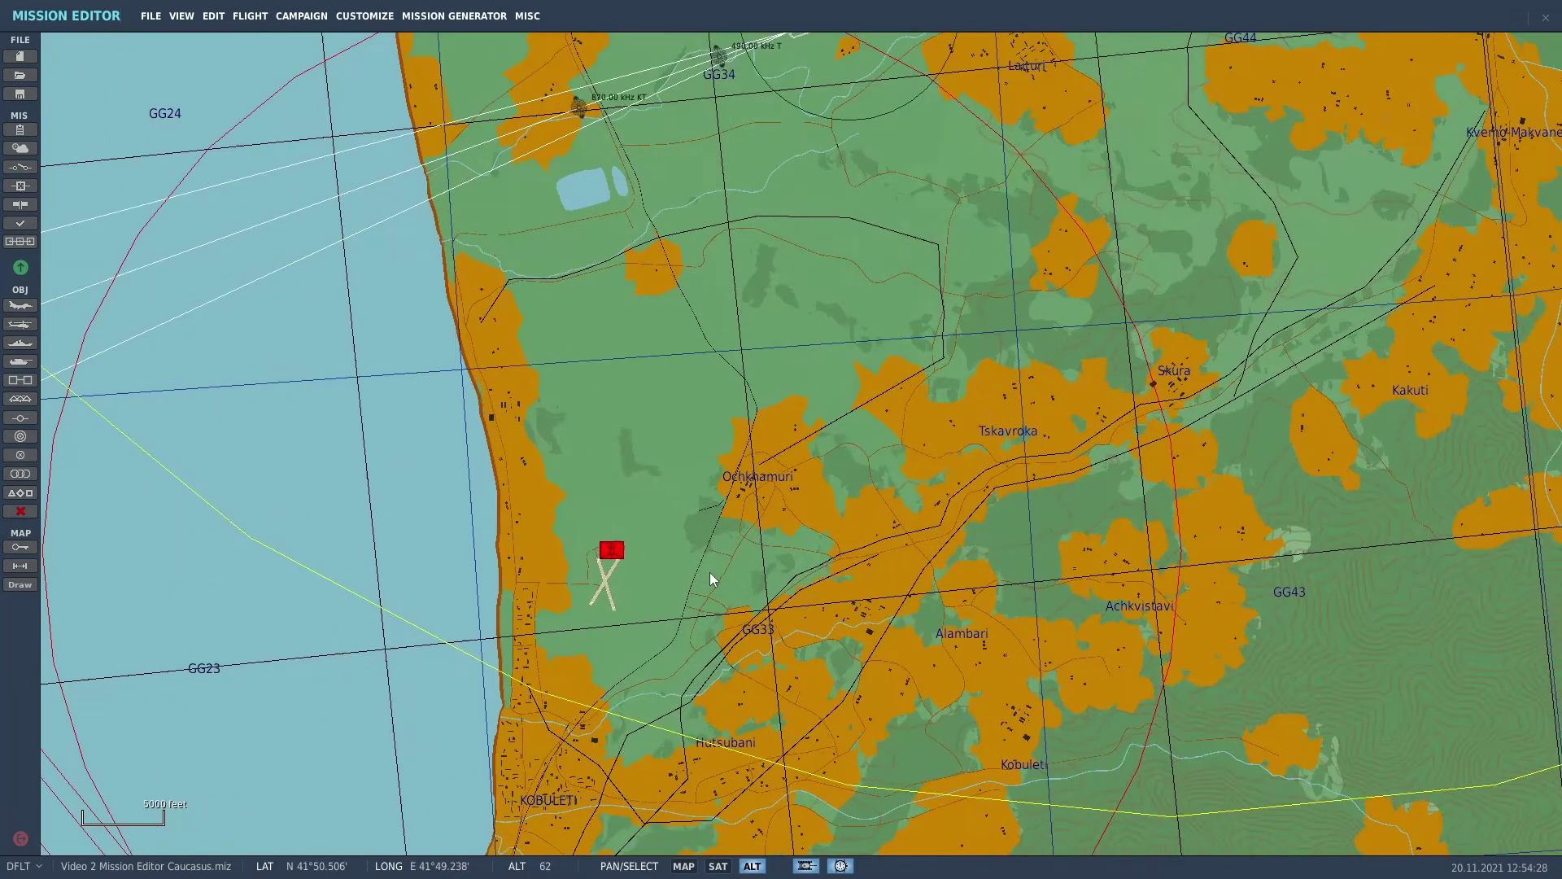
scroll(830, 554, up, 1)
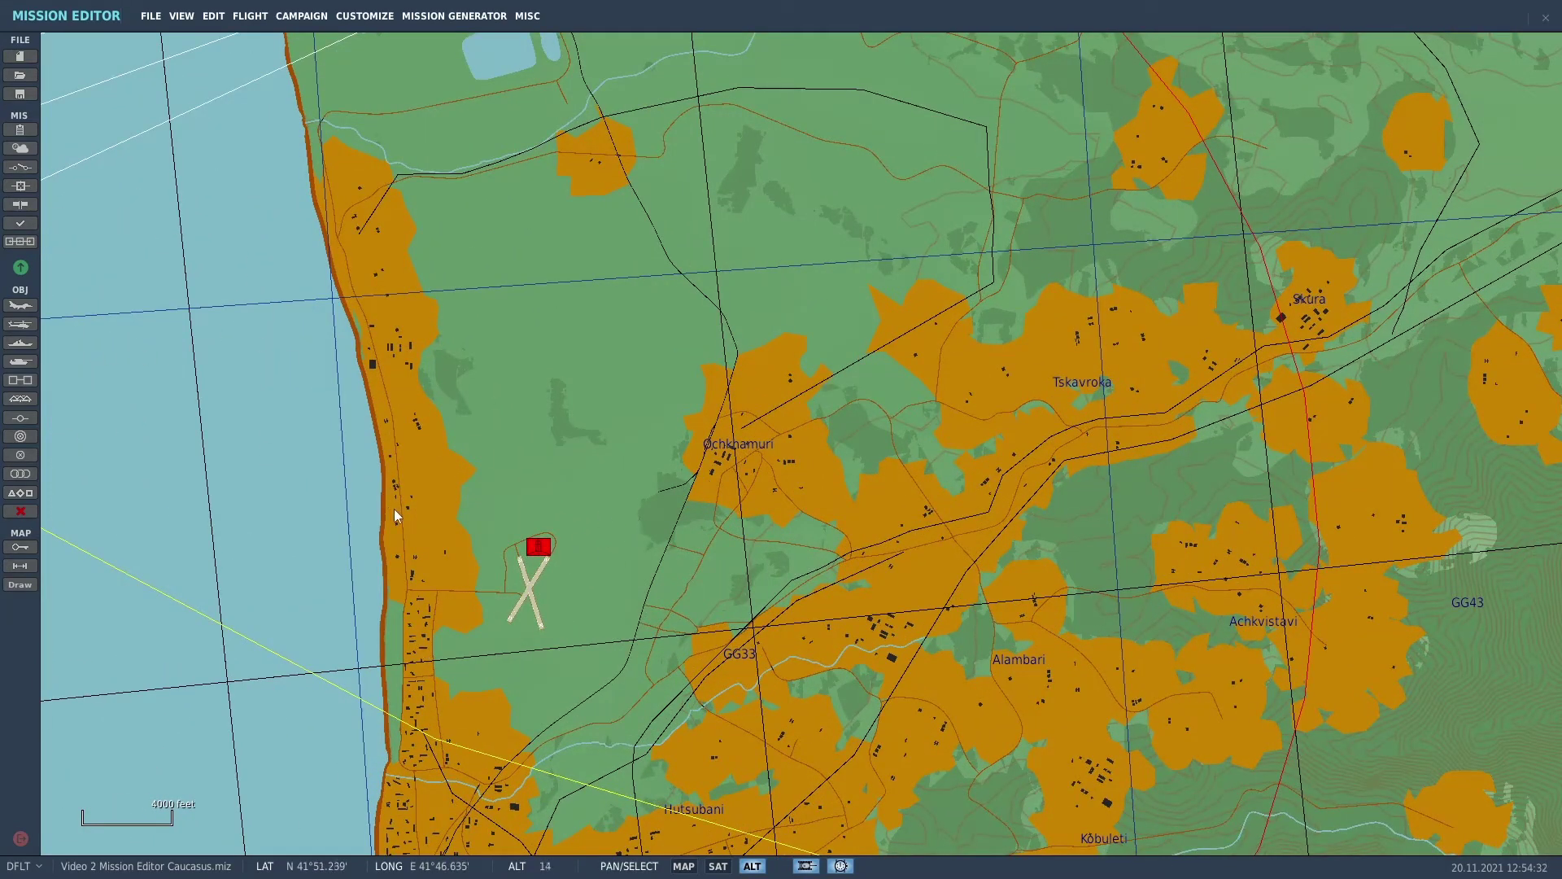
click(539, 547)
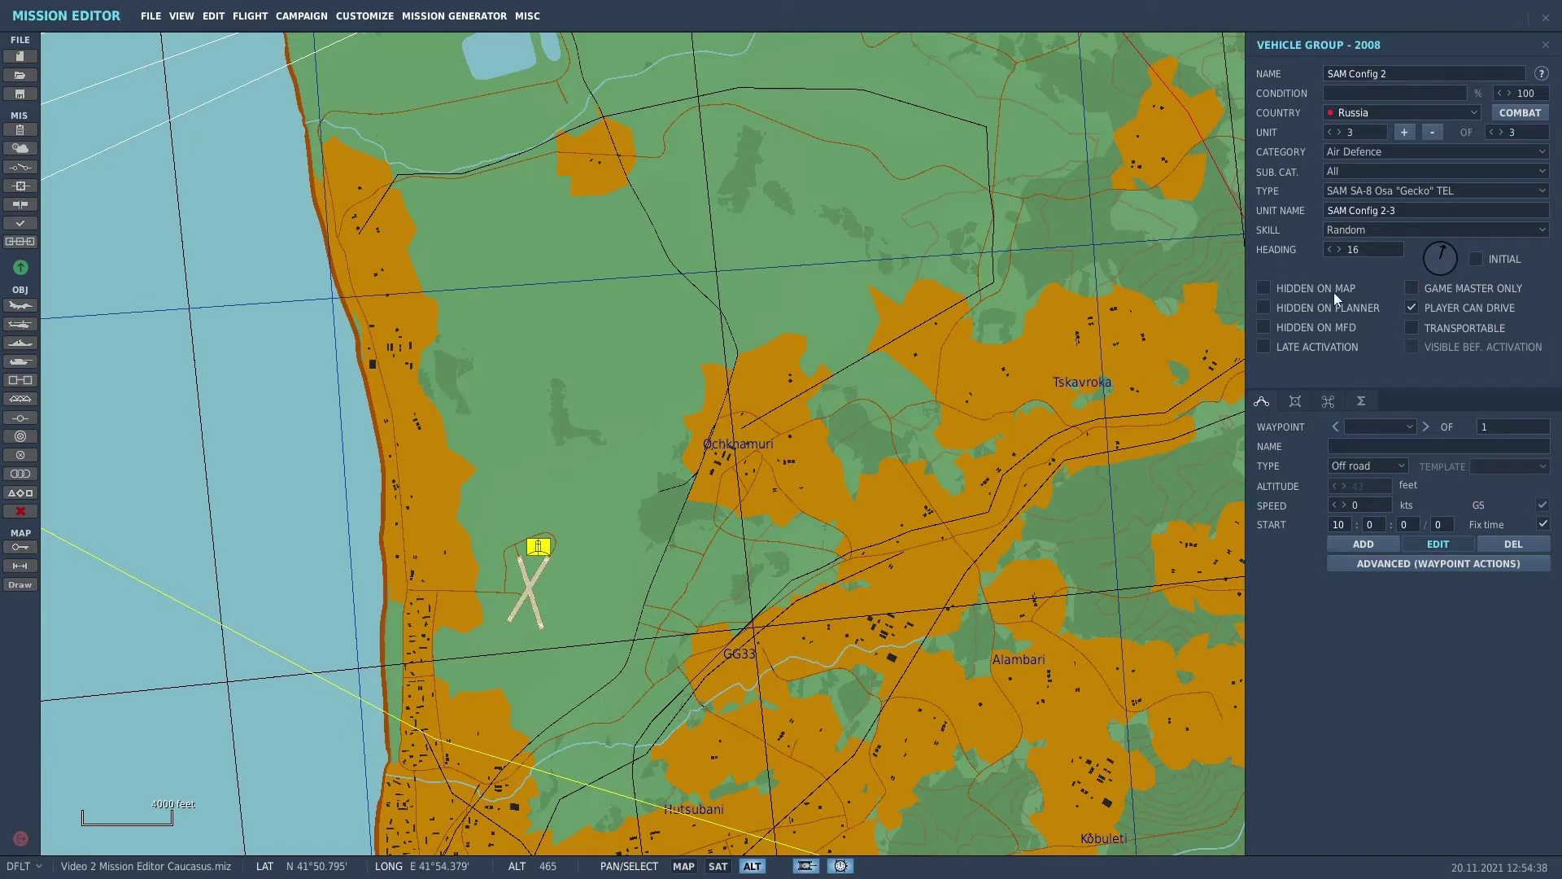
click(1264, 346)
Step: Enable late activation for the SAM Config 1 group east of Kobuleti, near Gurianta
scroll(867, 544, down, 1)
scroll(867, 545, down, 1)
drag(941, 368, 760, 611)
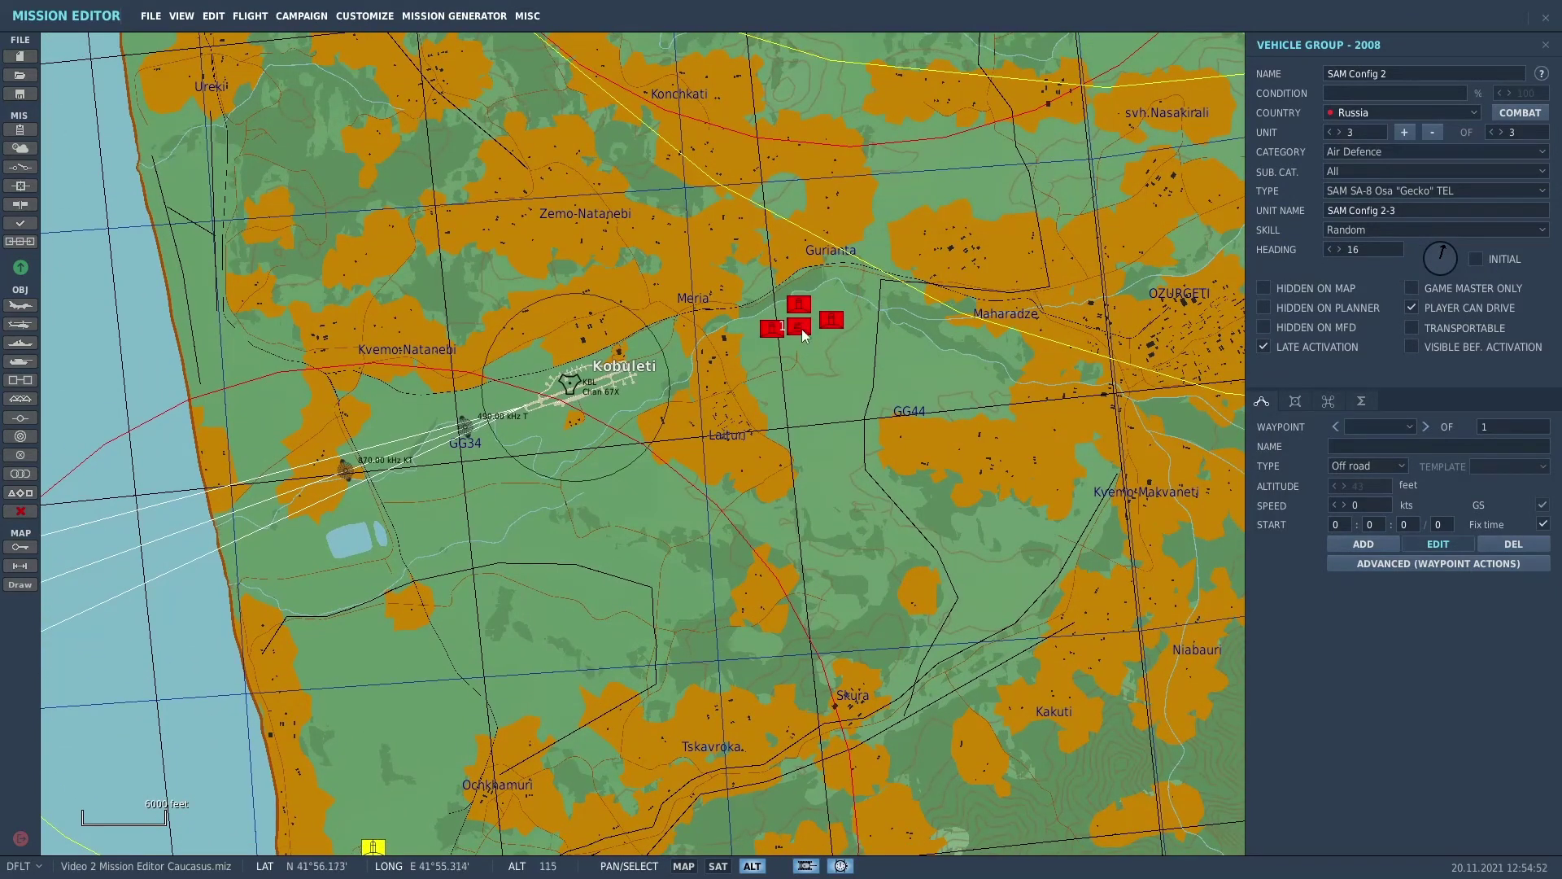
click(800, 324)
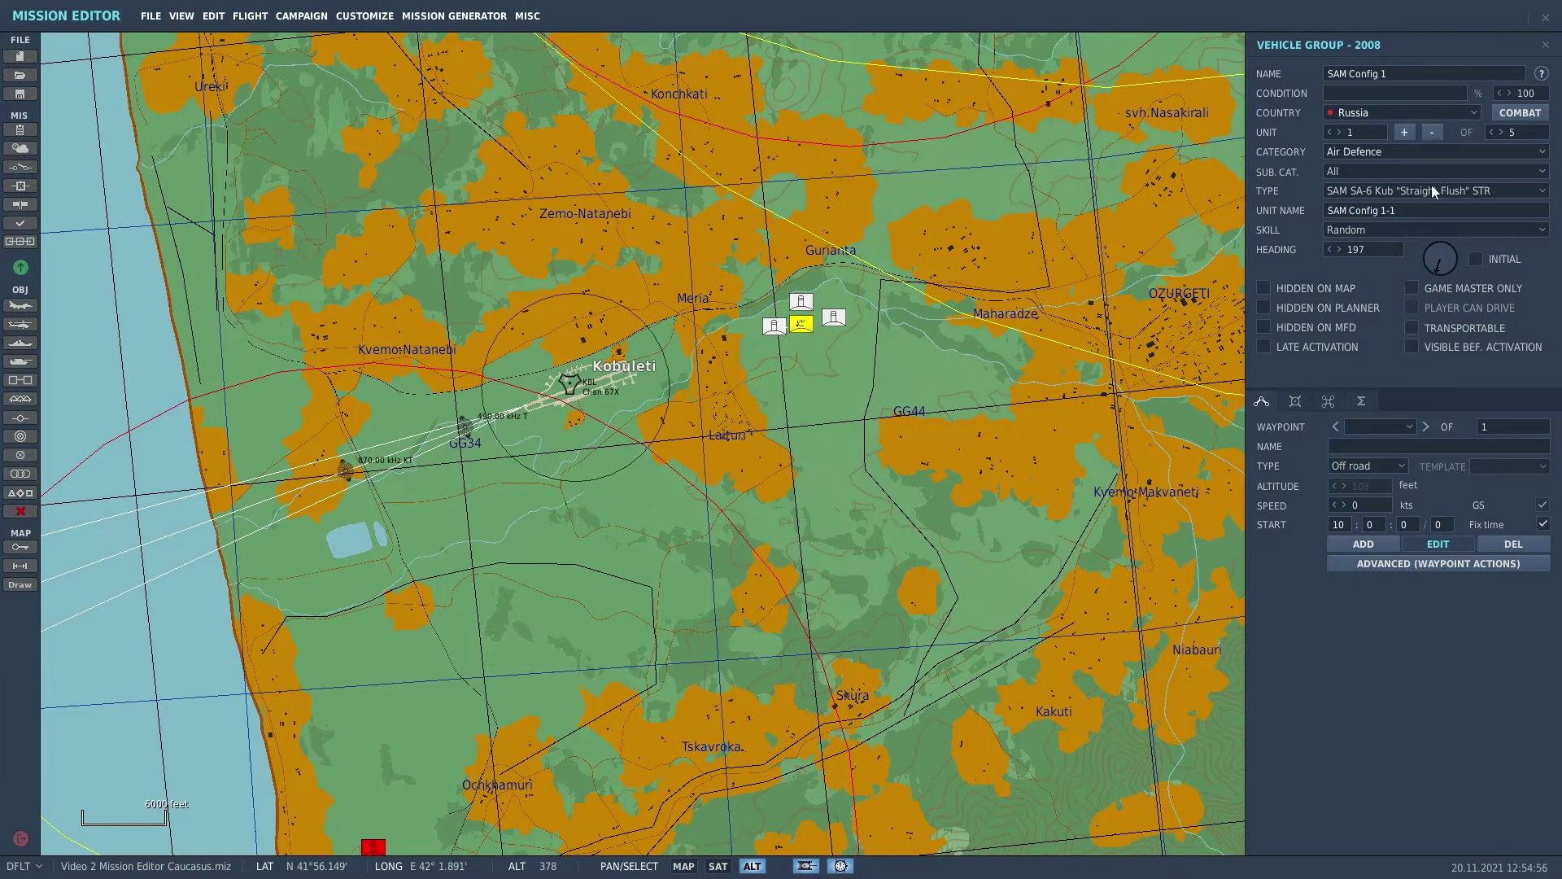
click(1264, 347)
Step: Enable late activation for the SAM Config 3 group near Ninoshvili, and check the SAM Config 2 group's settings
scroll(1030, 319, down, 4)
drag(847, 368, 769, 692)
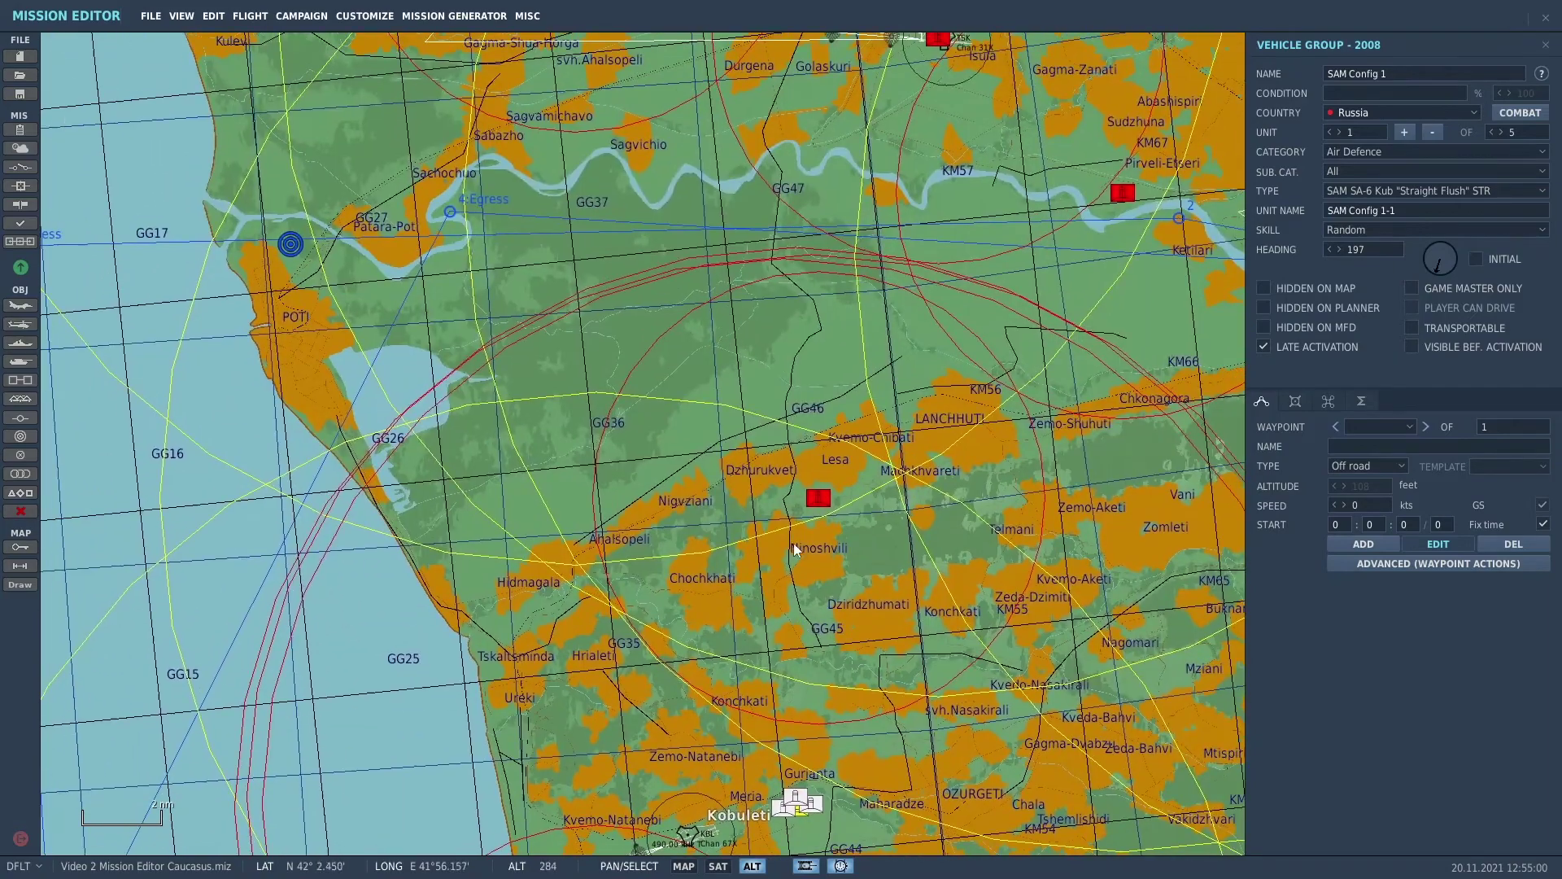
click(816, 500)
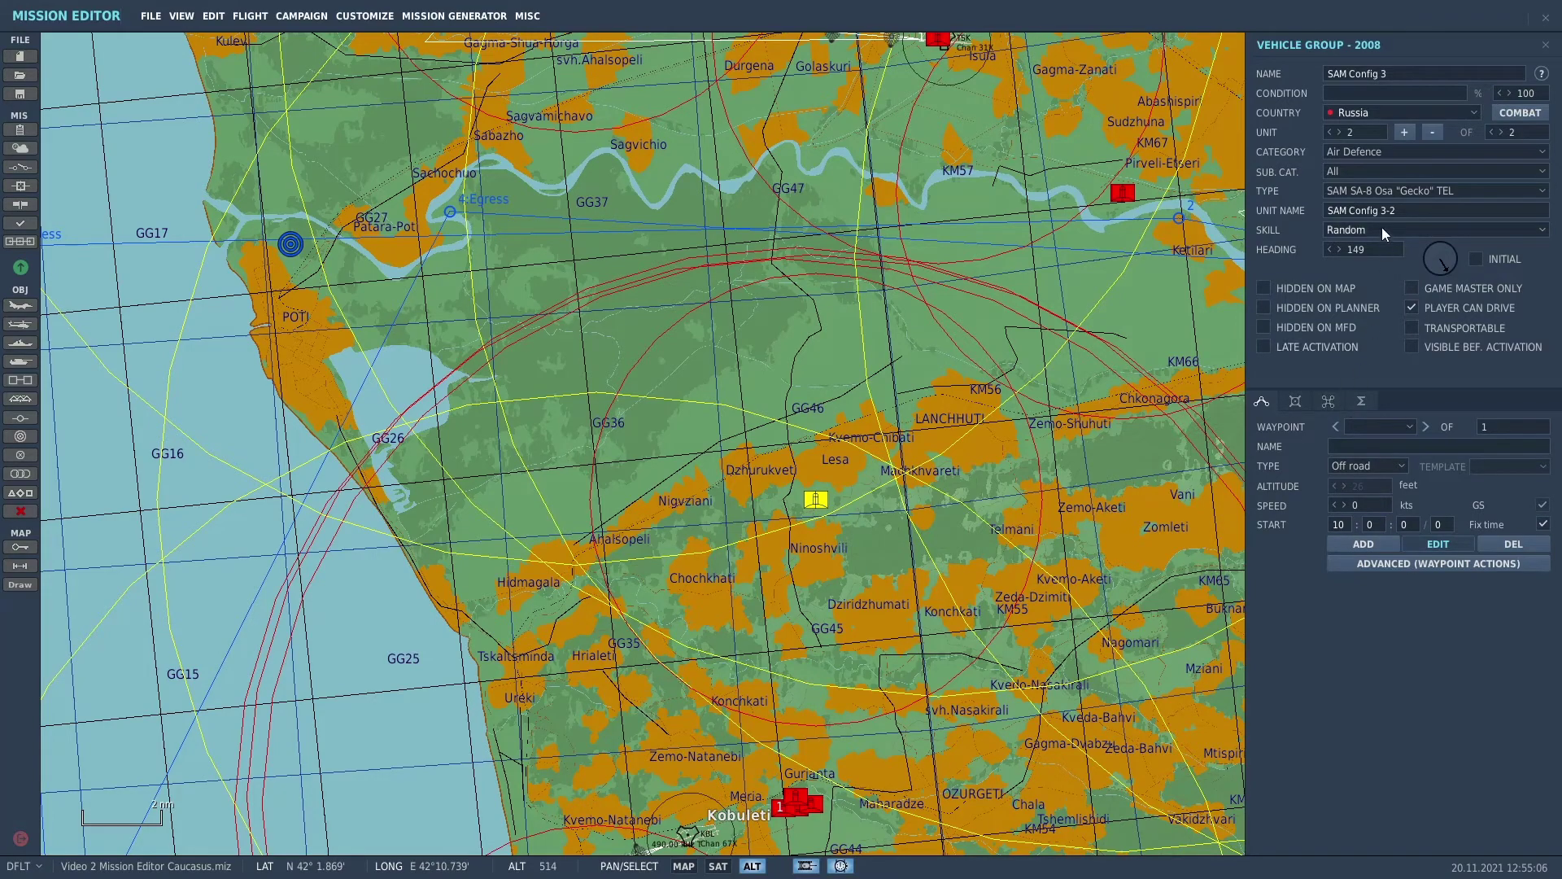
click(1263, 349)
scroll(1073, 493, down, 2)
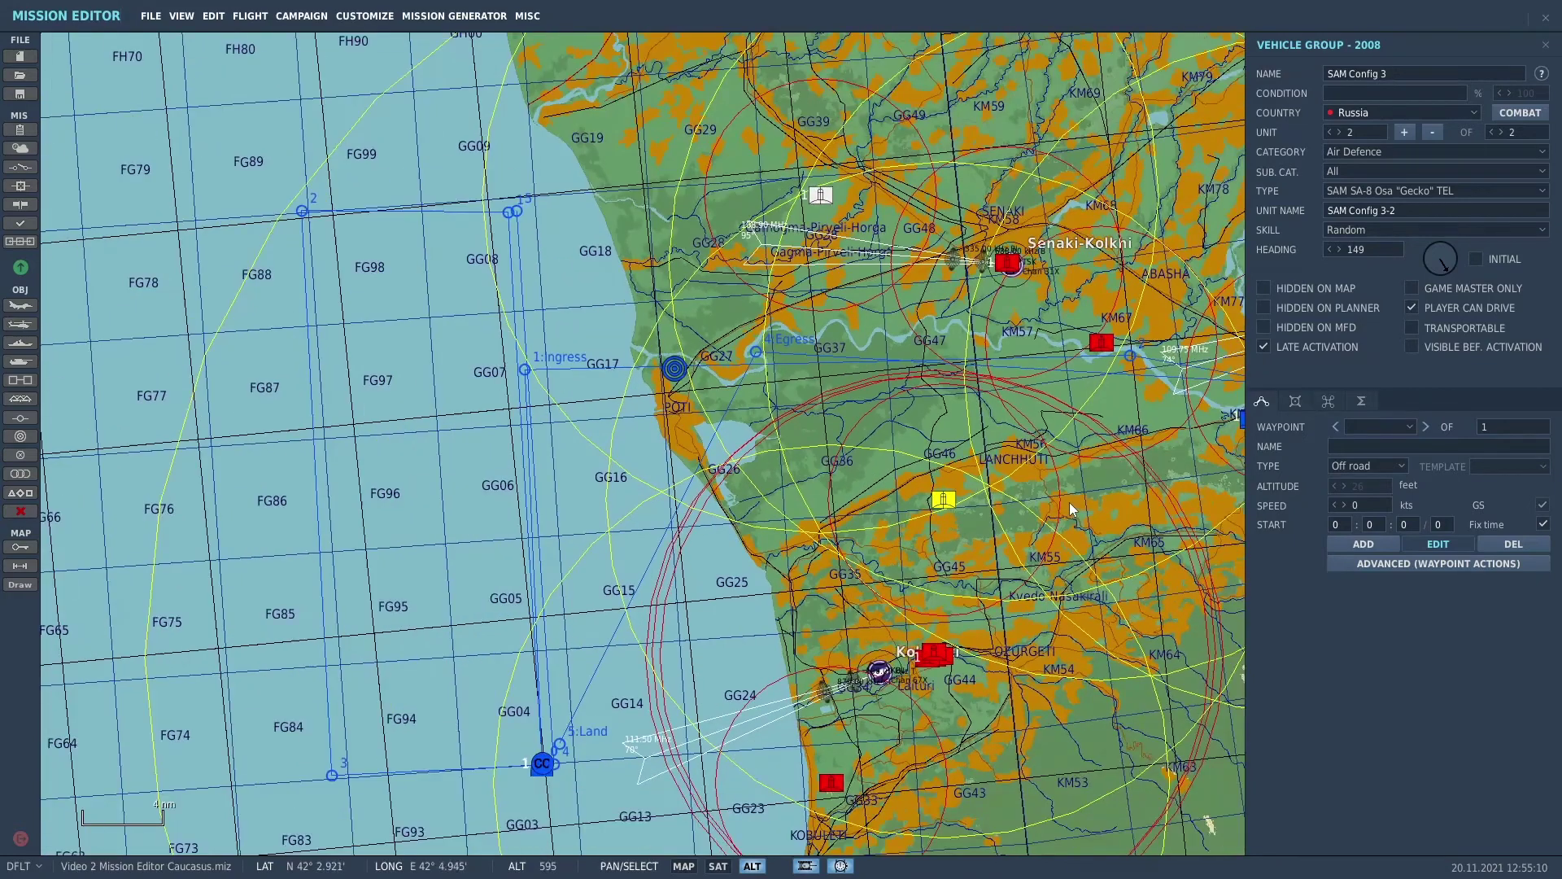
click(1101, 342)
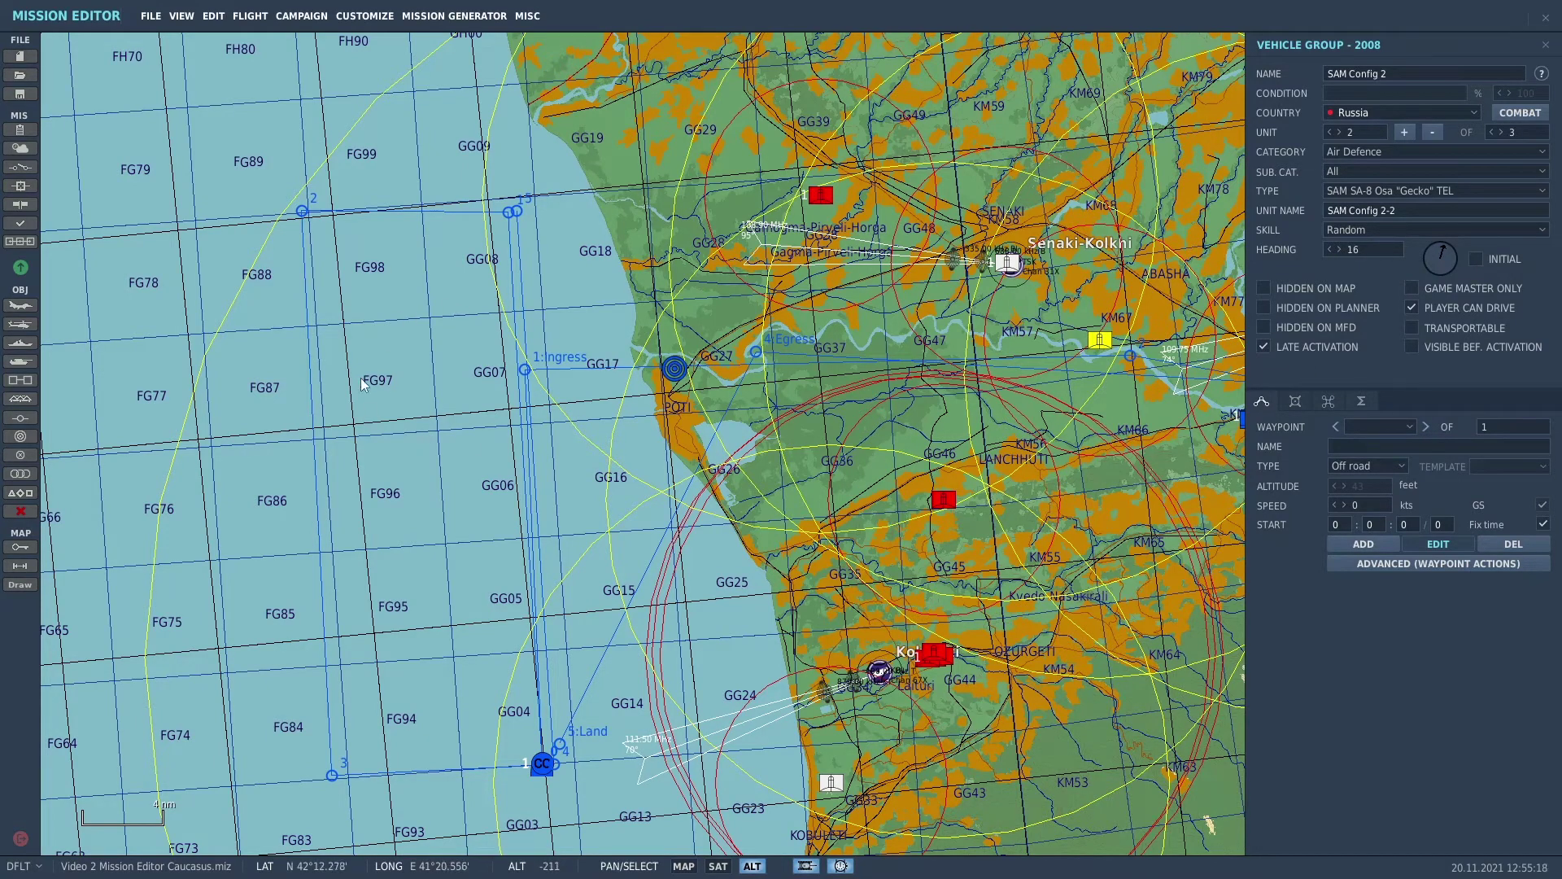
Step: Open the mission triggers and create a new trigger of type ONCE with no event
click(20, 167)
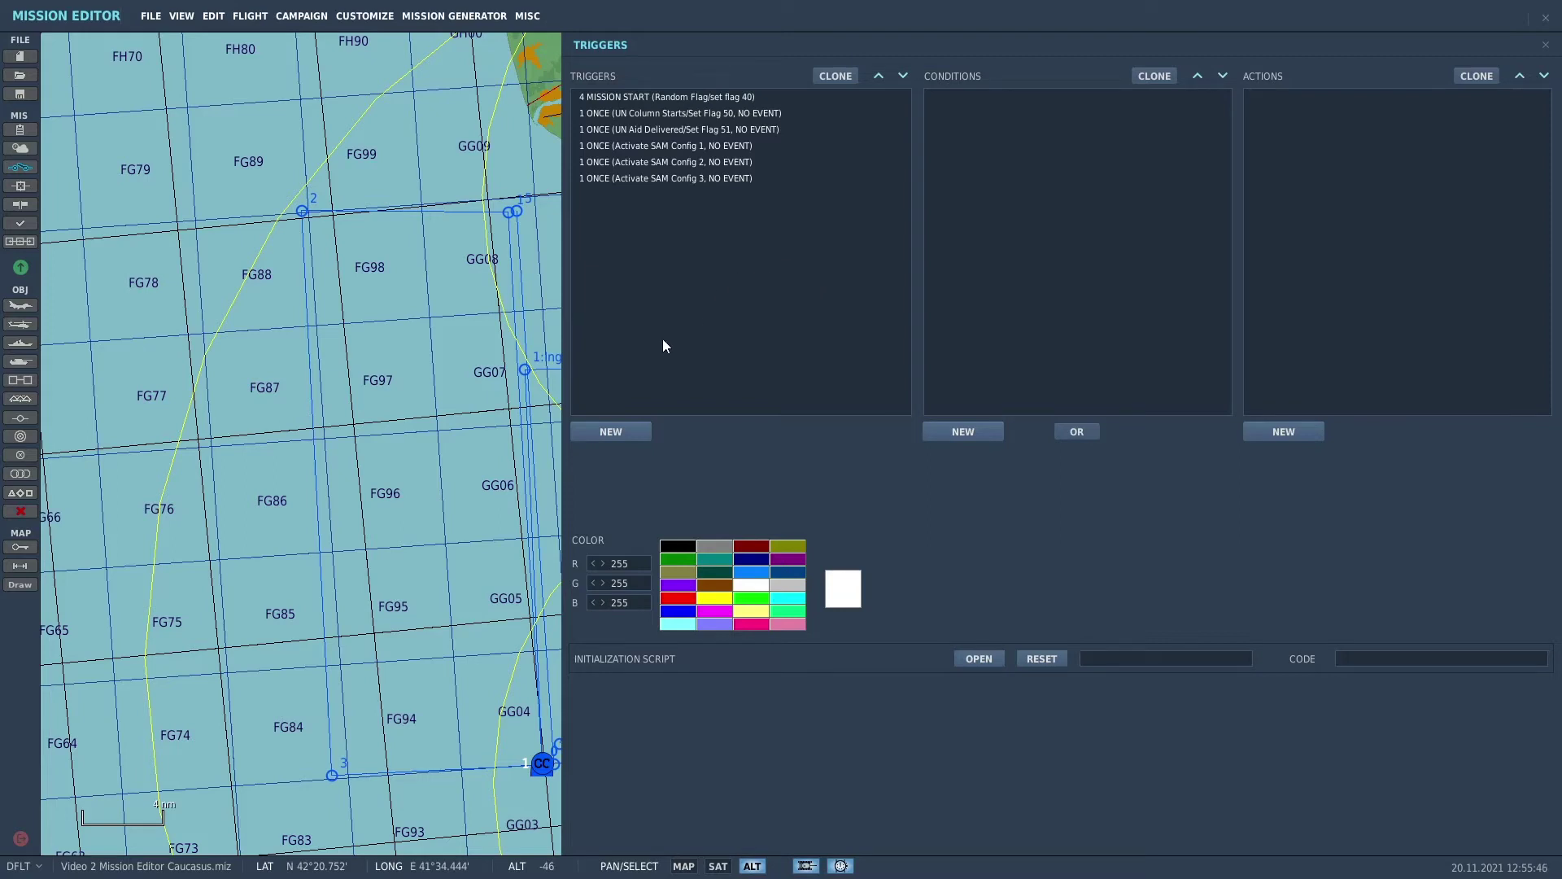
click(616, 432)
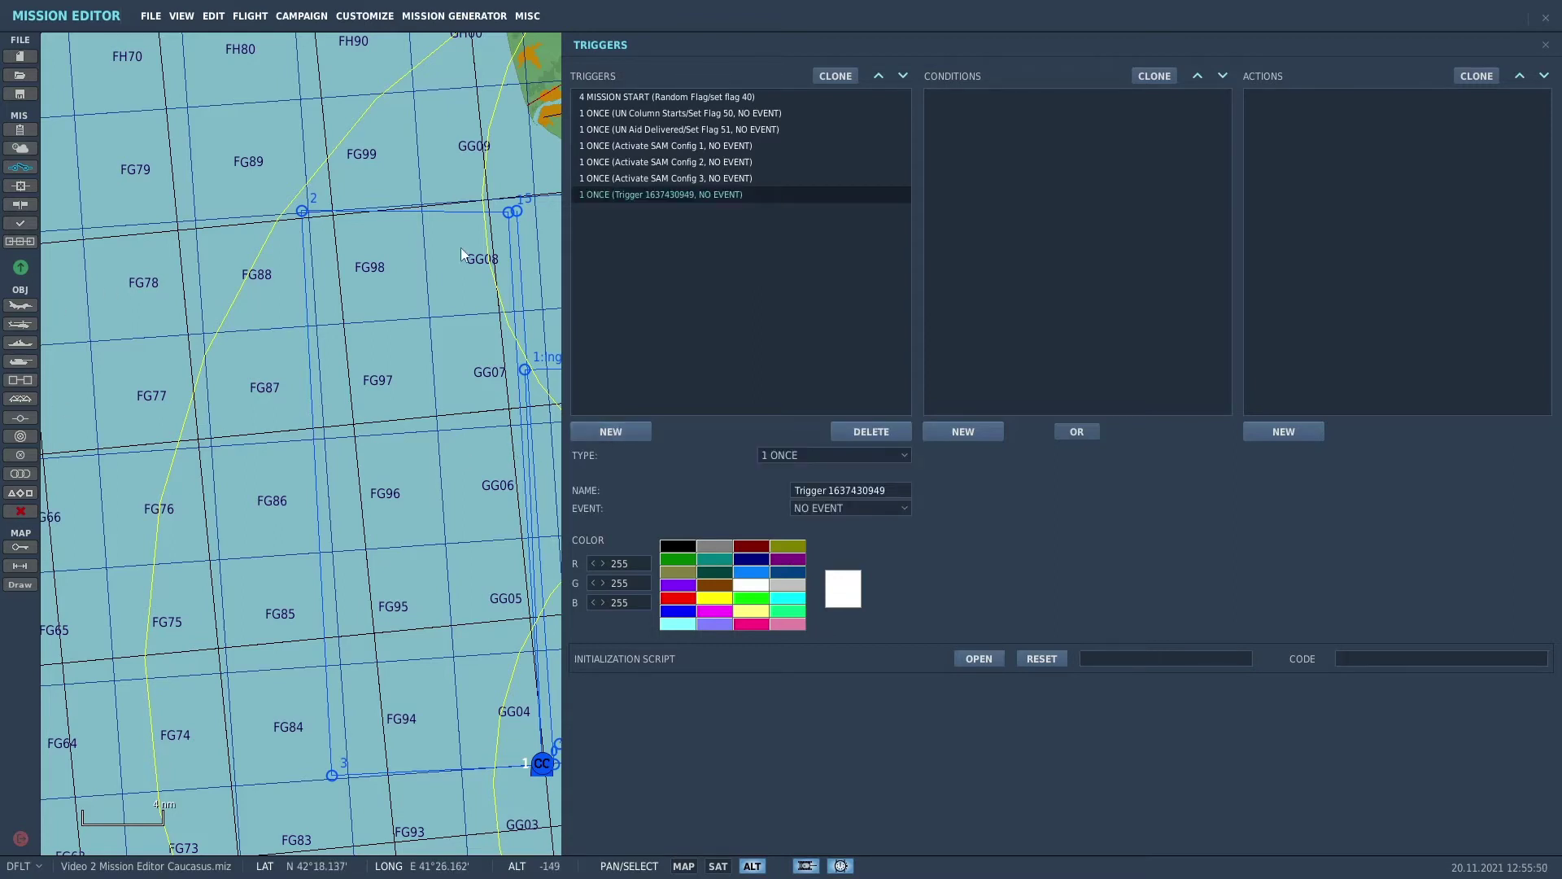
click(900, 505)
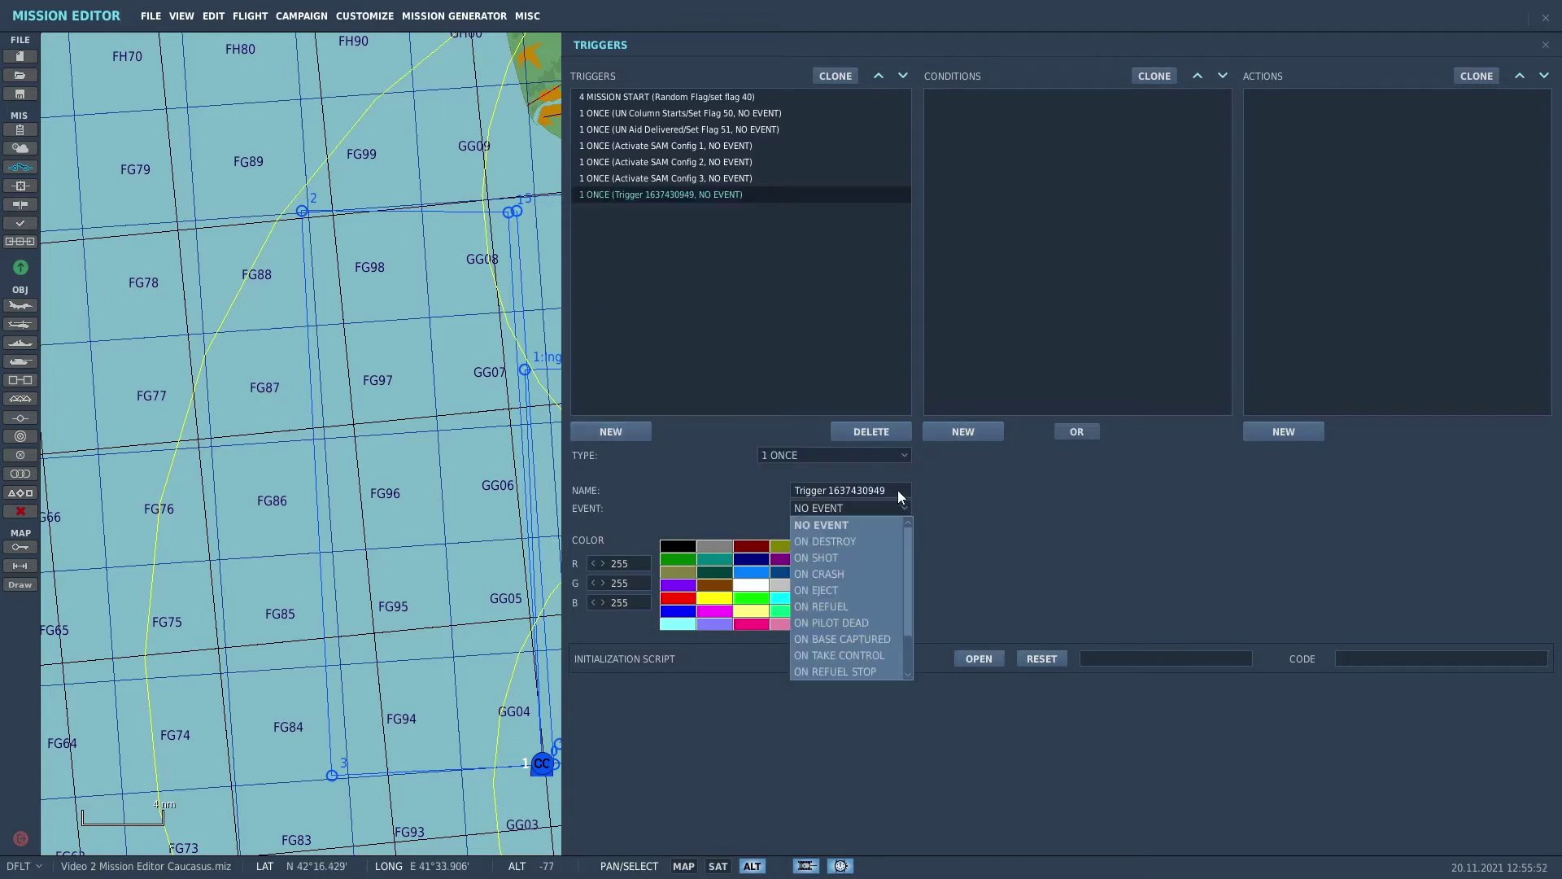
click(898, 491)
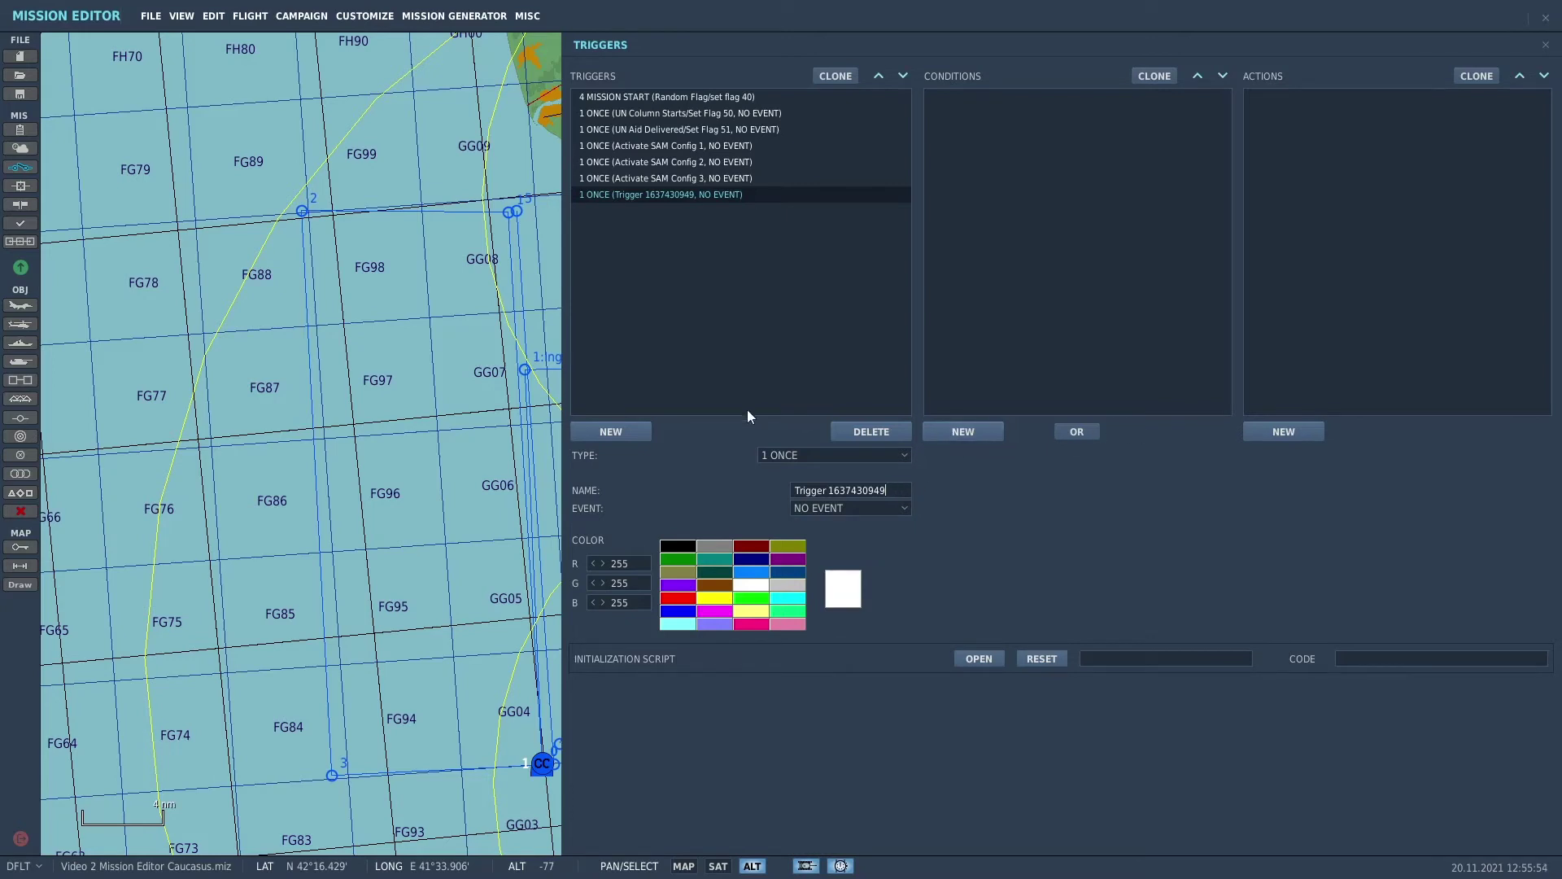
Step: Give the new trigger a RADIO ITEM ADD FOR COALITION action for BLUE, named Add Enemy SAMs
click(1304, 430)
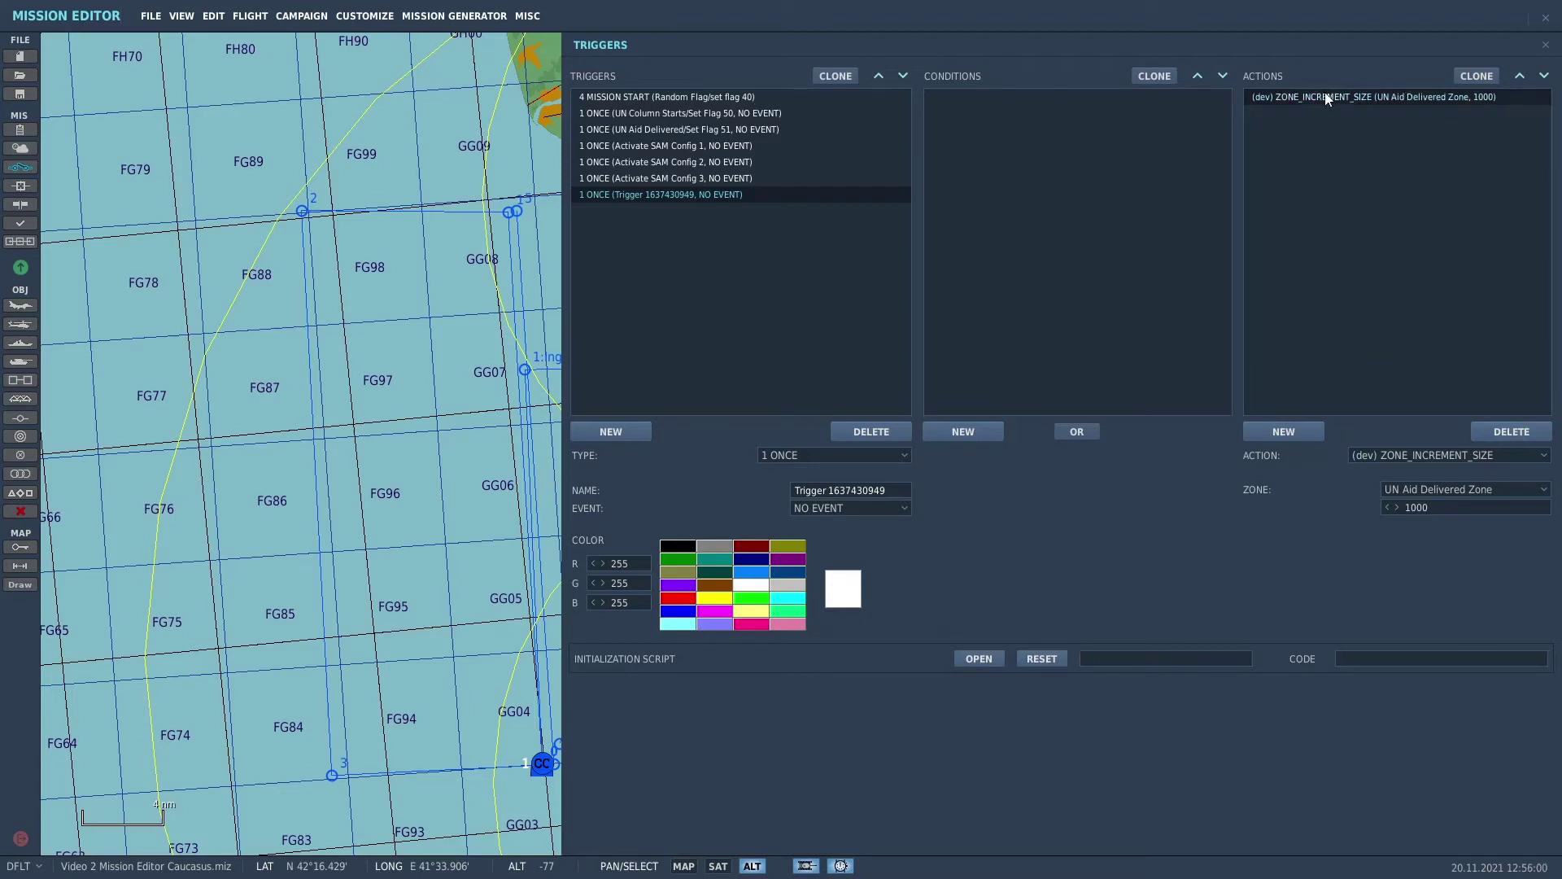
click(1552, 462)
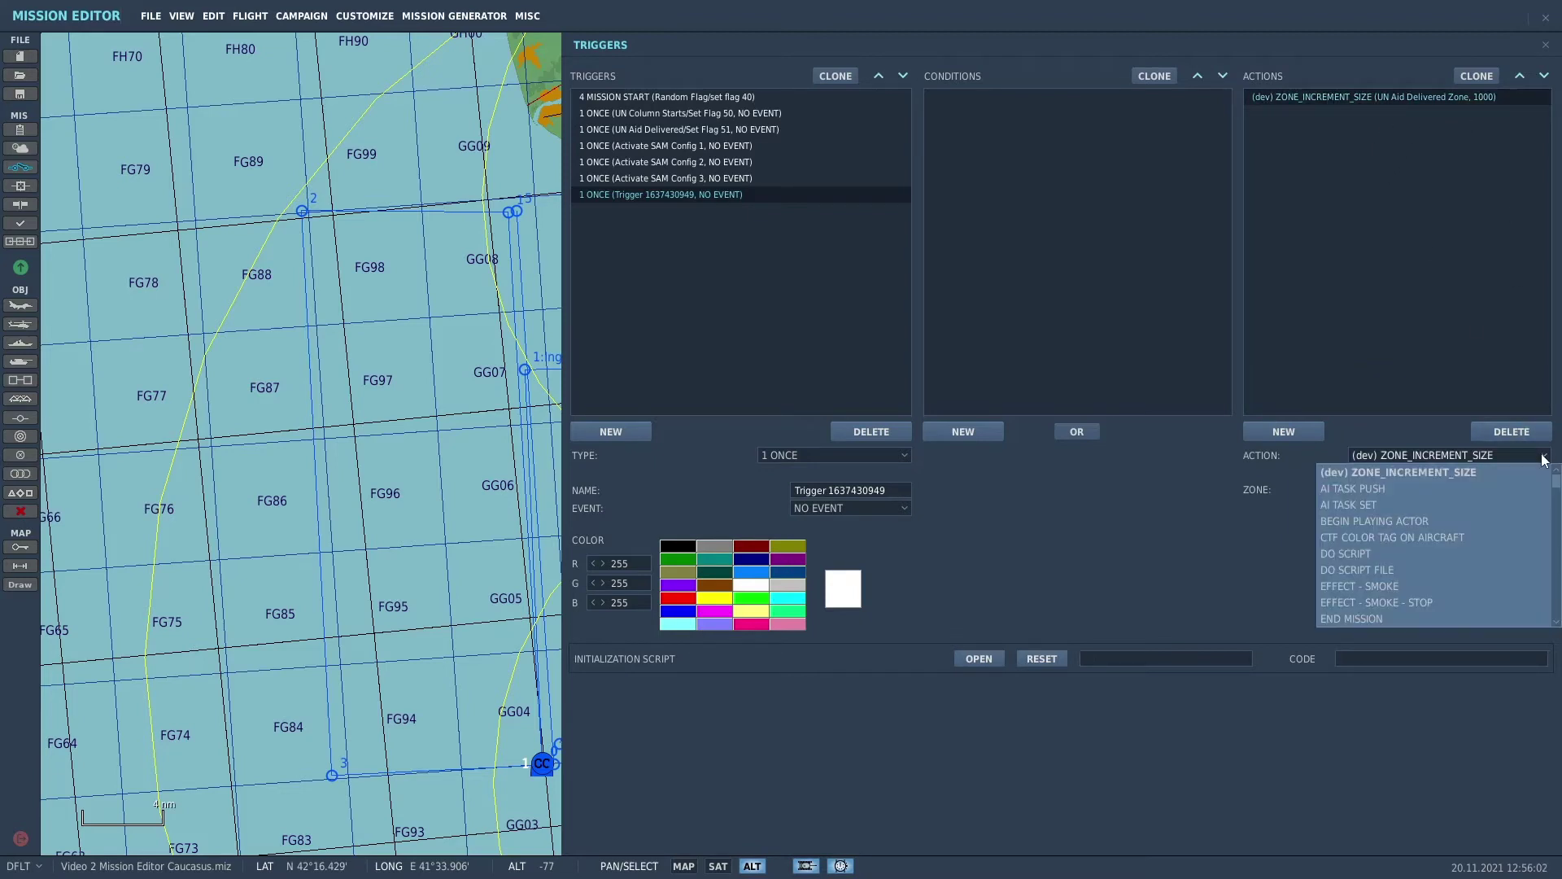
scroll(1496, 549, down, 5)
scroll(1496, 554, down, 3)
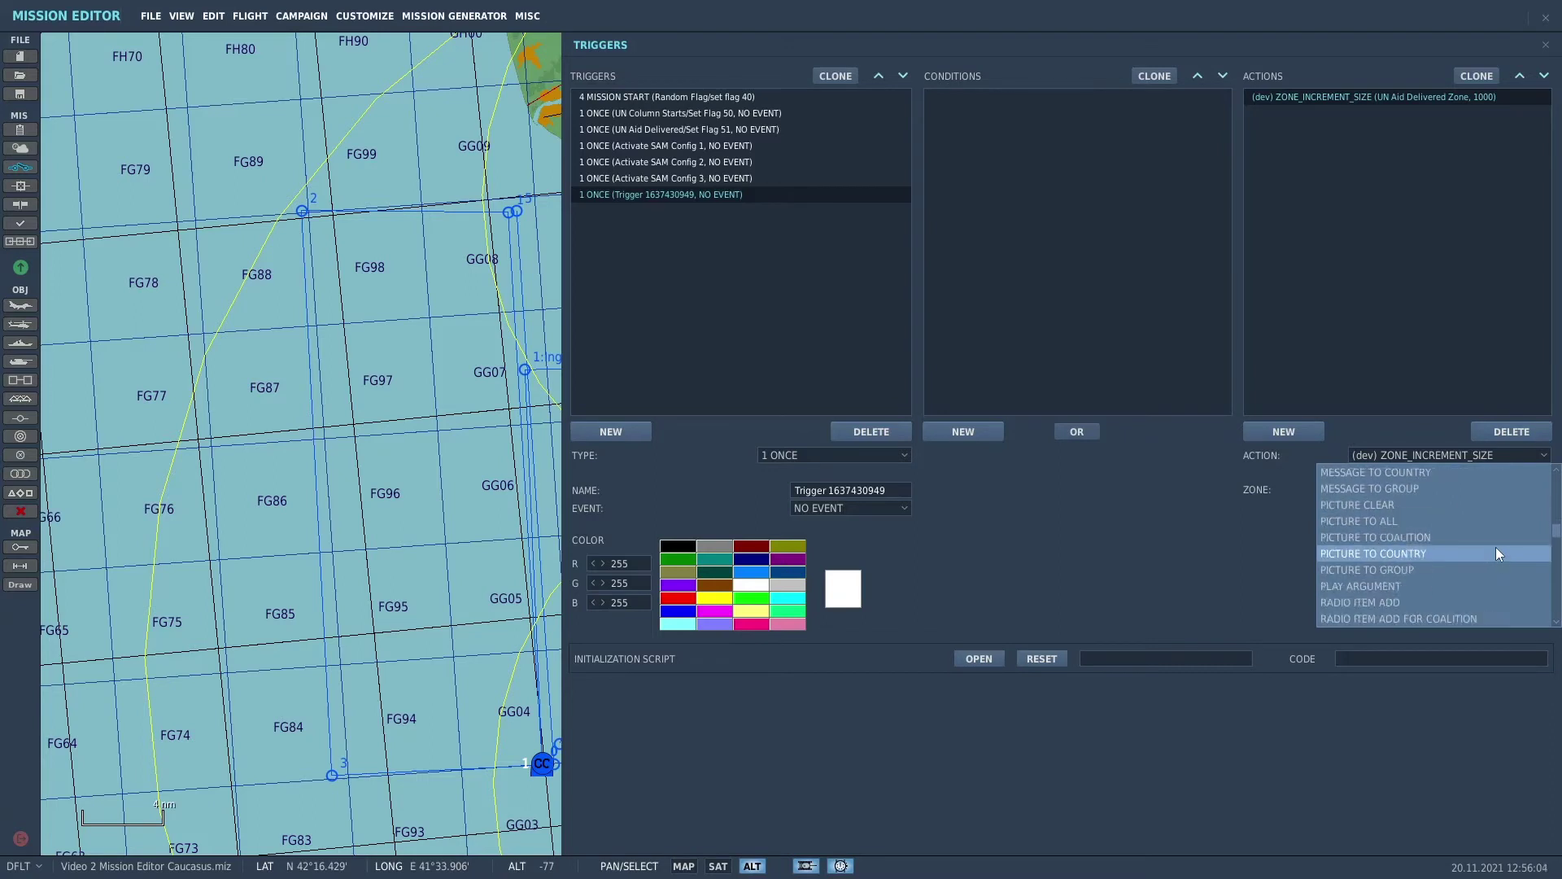
scroll(1496, 553, down, 1)
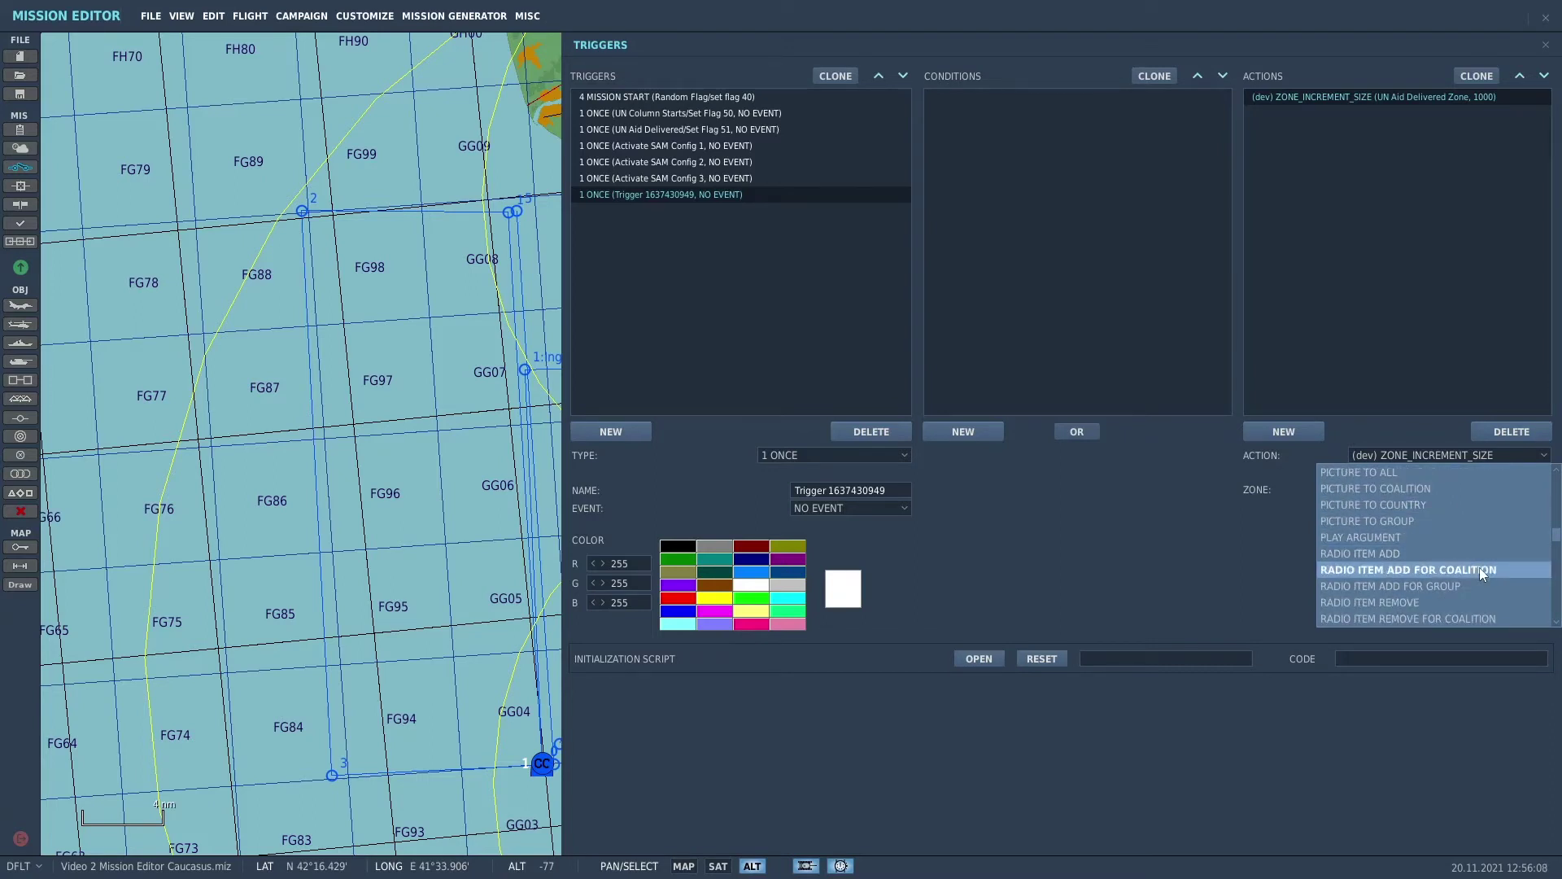
click(1480, 568)
click(1546, 492)
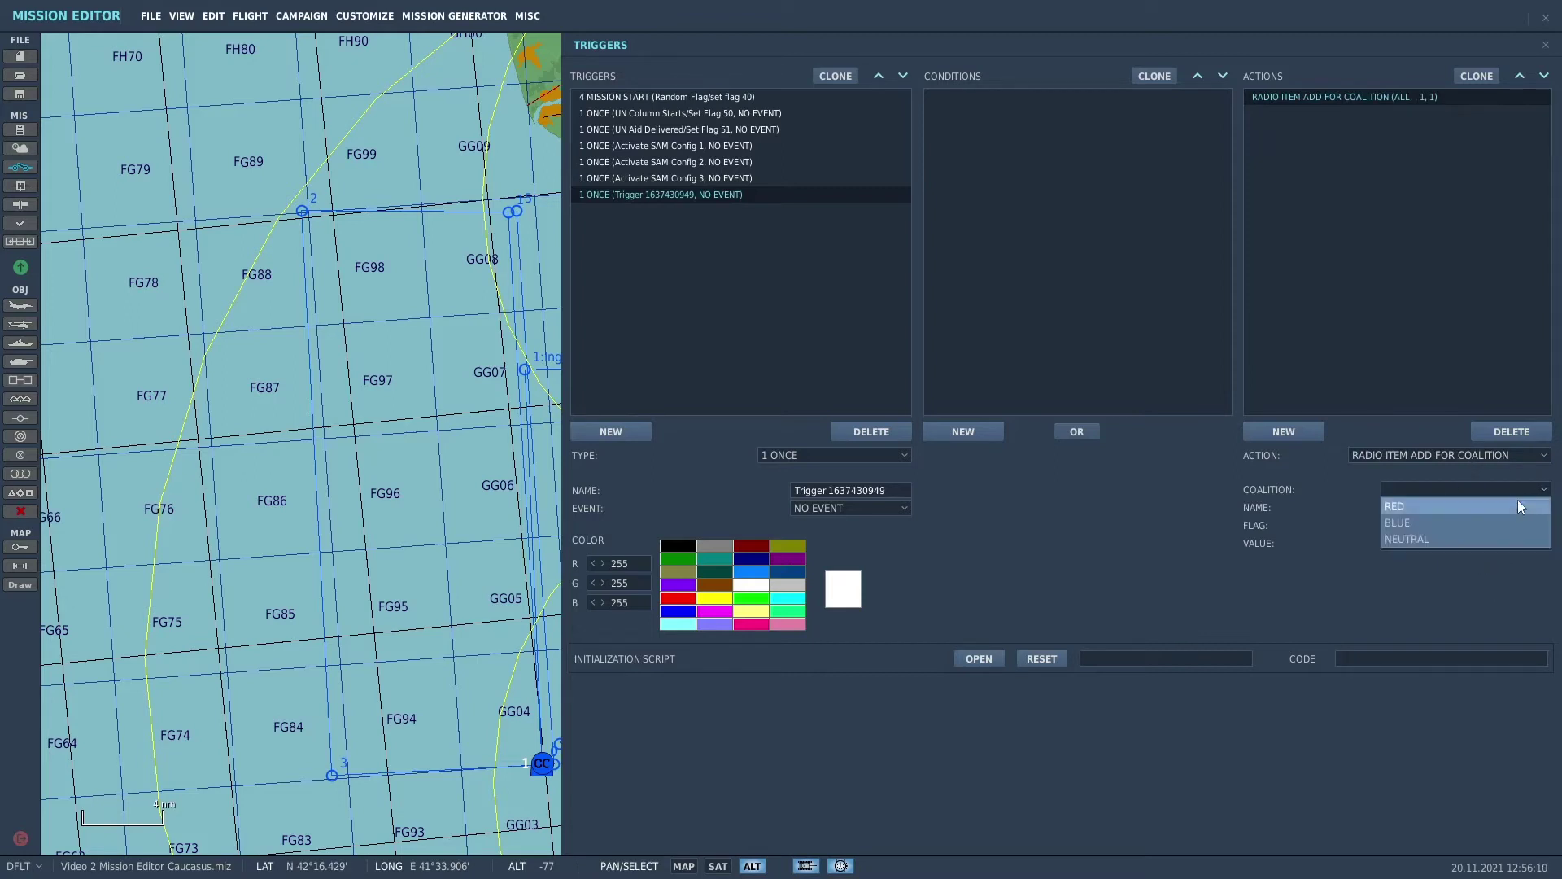
click(1482, 519)
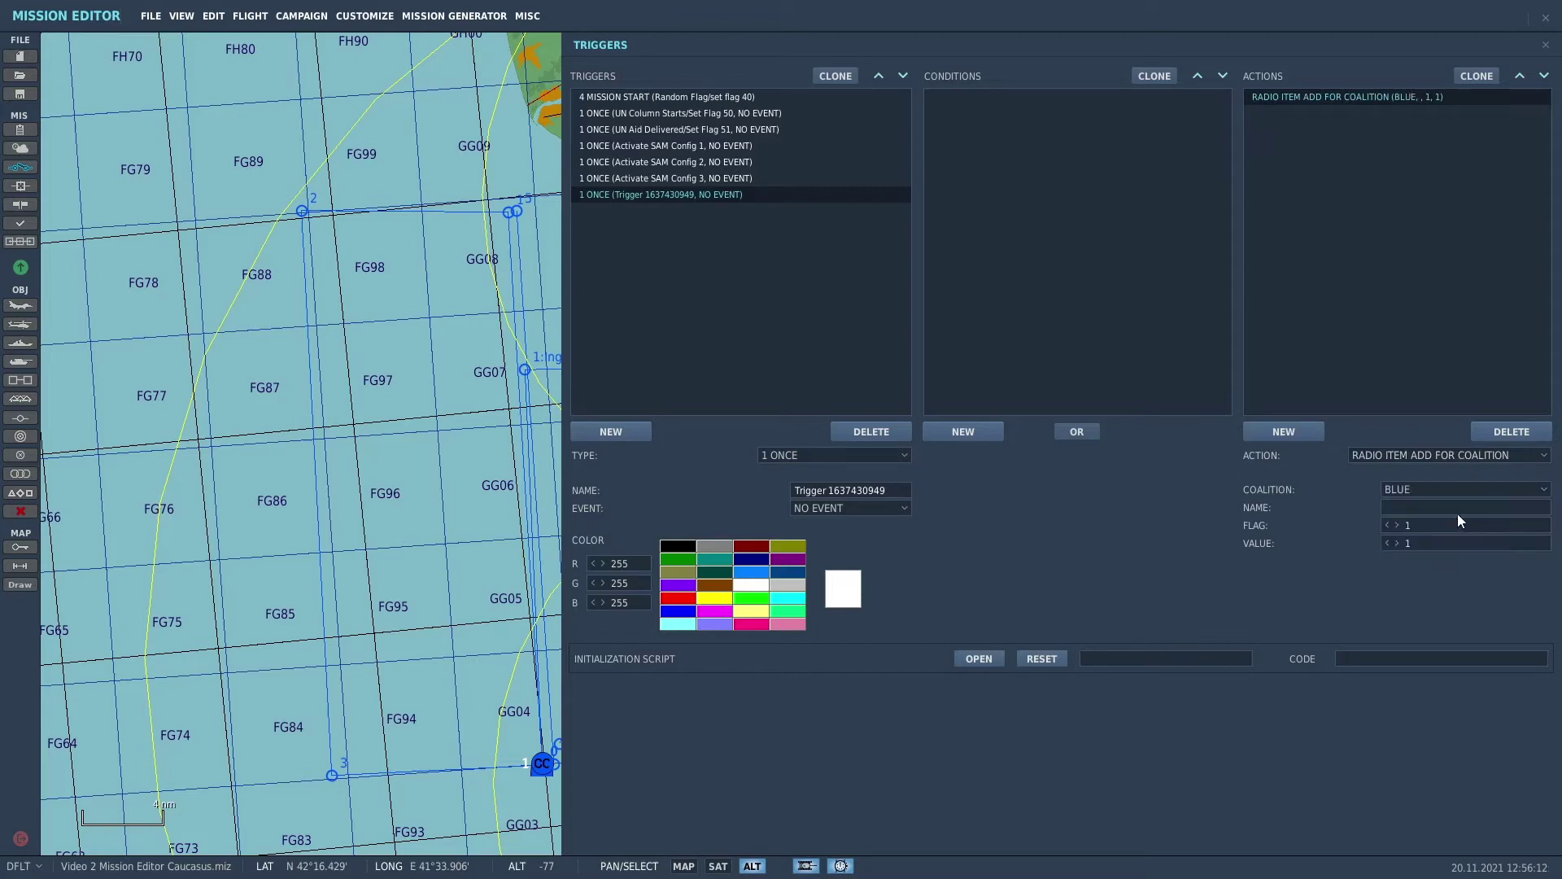
click(1431, 507)
text(Add Enemy SAMs)
Step: Rename the new trigger Add Radio Item for SAMS and set its type to MISSION START
key(BackSpace)
key(BackSpace)
key(BackSpace)
key(BackSpace)
key(BackSpace)
key(BackSpace)
key(BackSpace)
key(BackSpace)
key(BackSpace)
key(BackSpace)
key(BackSpace)
key(BackSpace)
key(BackSpace)
key(BackSpace)
key(BackSpace)
key(BackSpace)
key(BackSpace)
key(BackSpace)
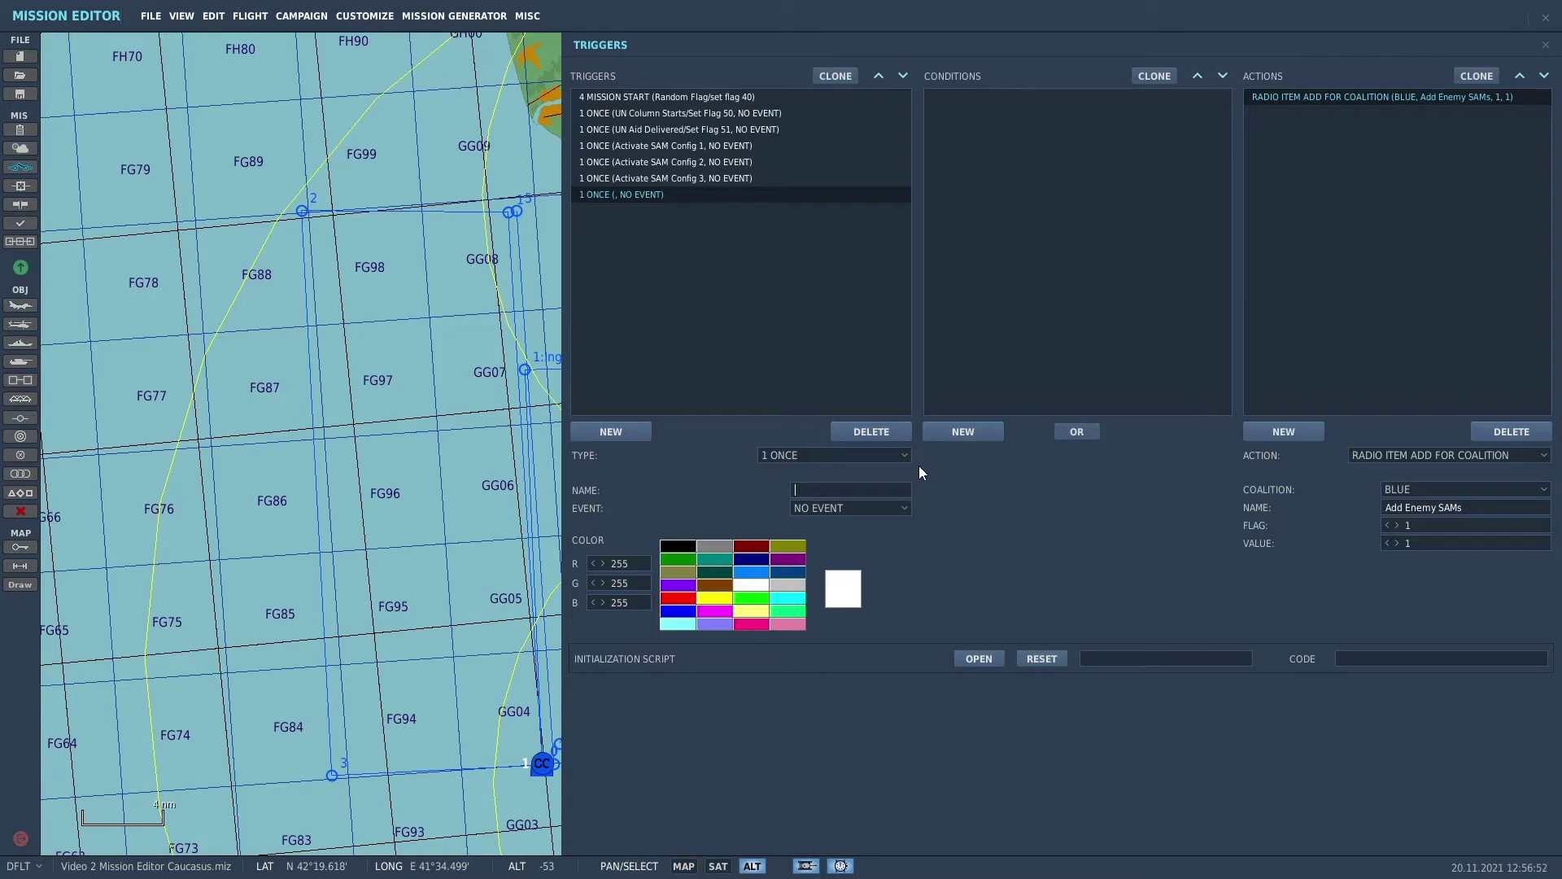
text(Add Radio Item for SAMS)
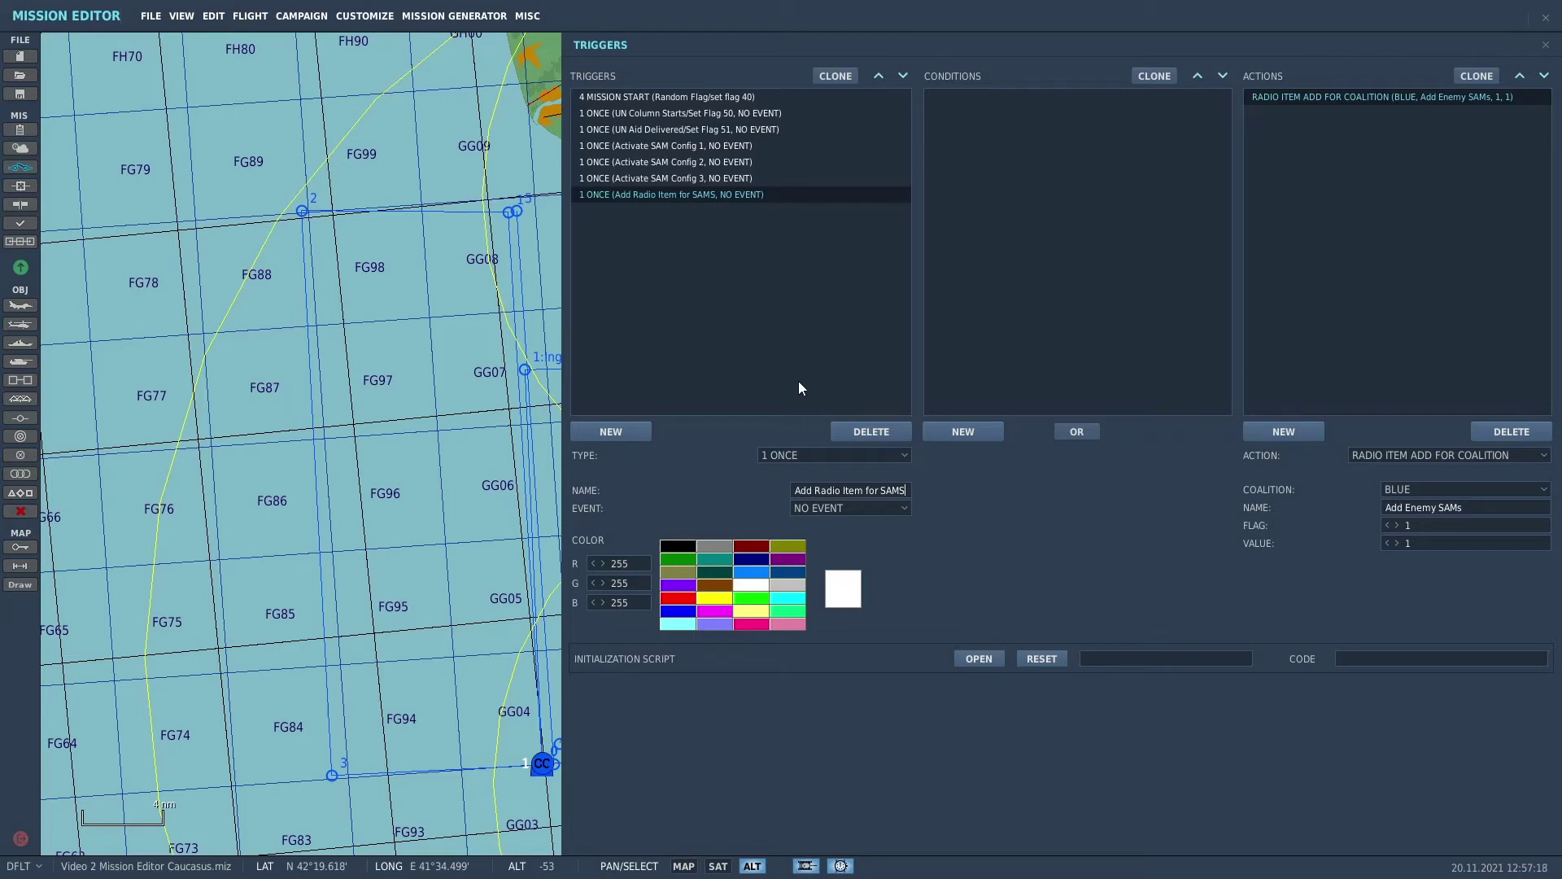
click(904, 455)
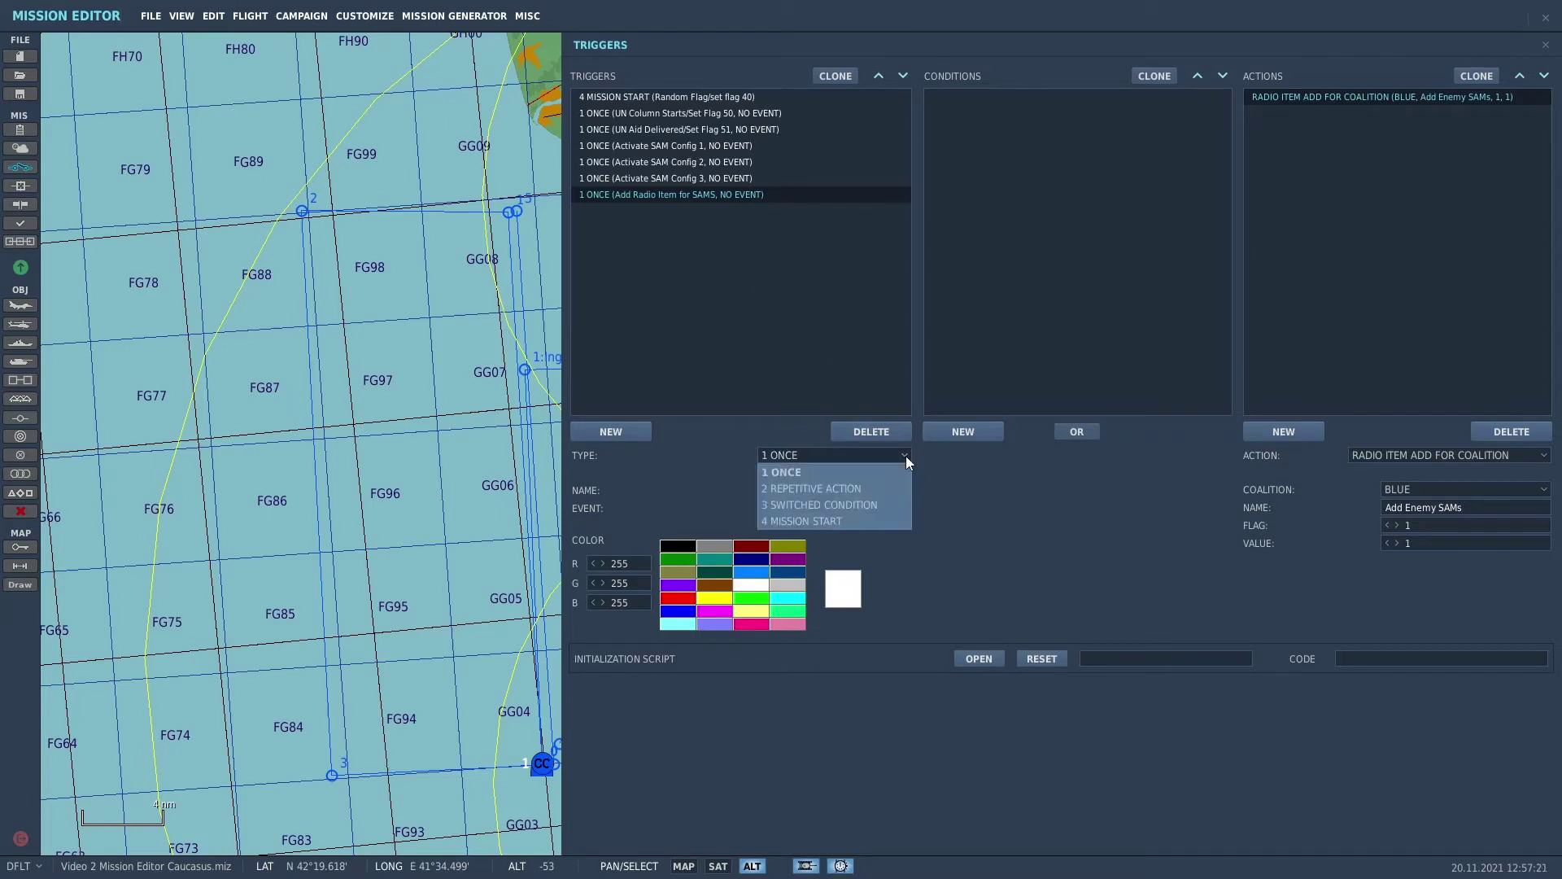
click(857, 519)
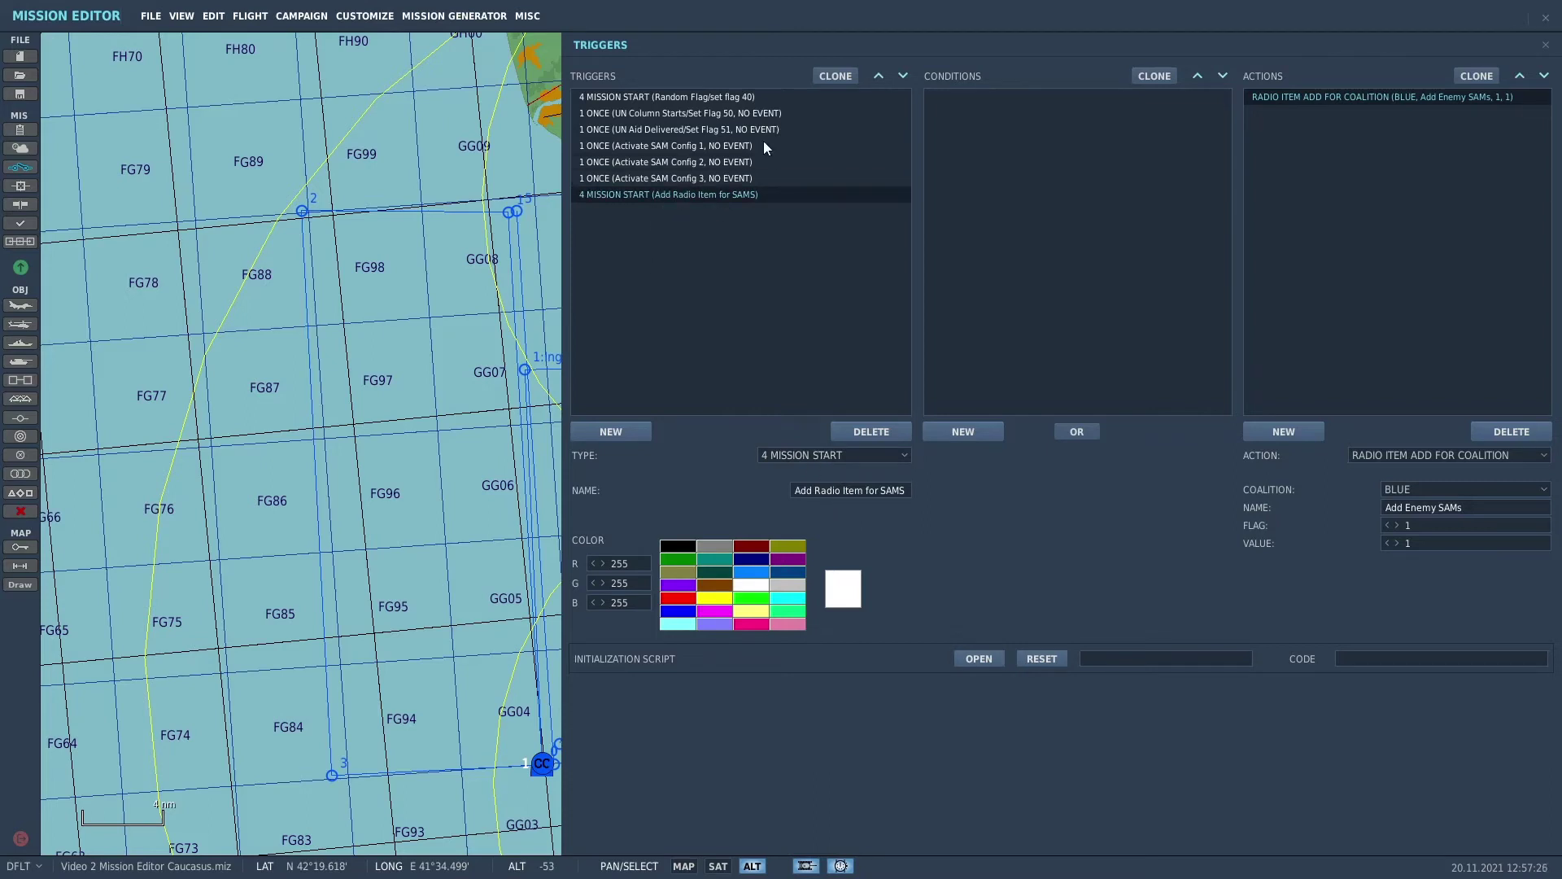
Step: Move the Add Radio Item for SAMS trigger up to the first place in the trigger list
click(879, 76)
click(879, 76)
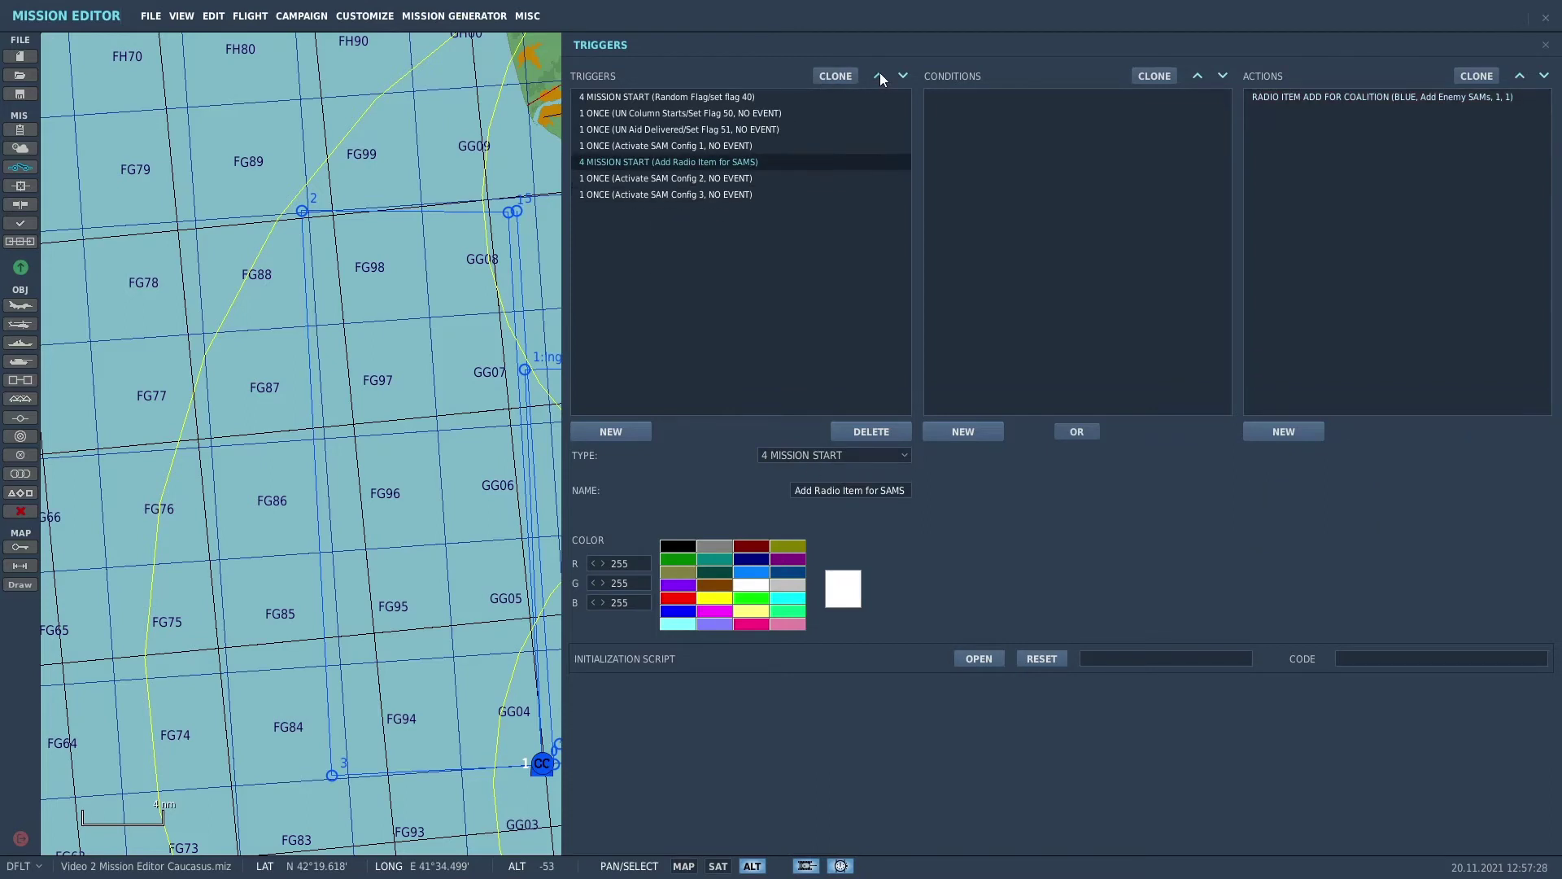
click(879, 76)
click(879, 75)
click(880, 75)
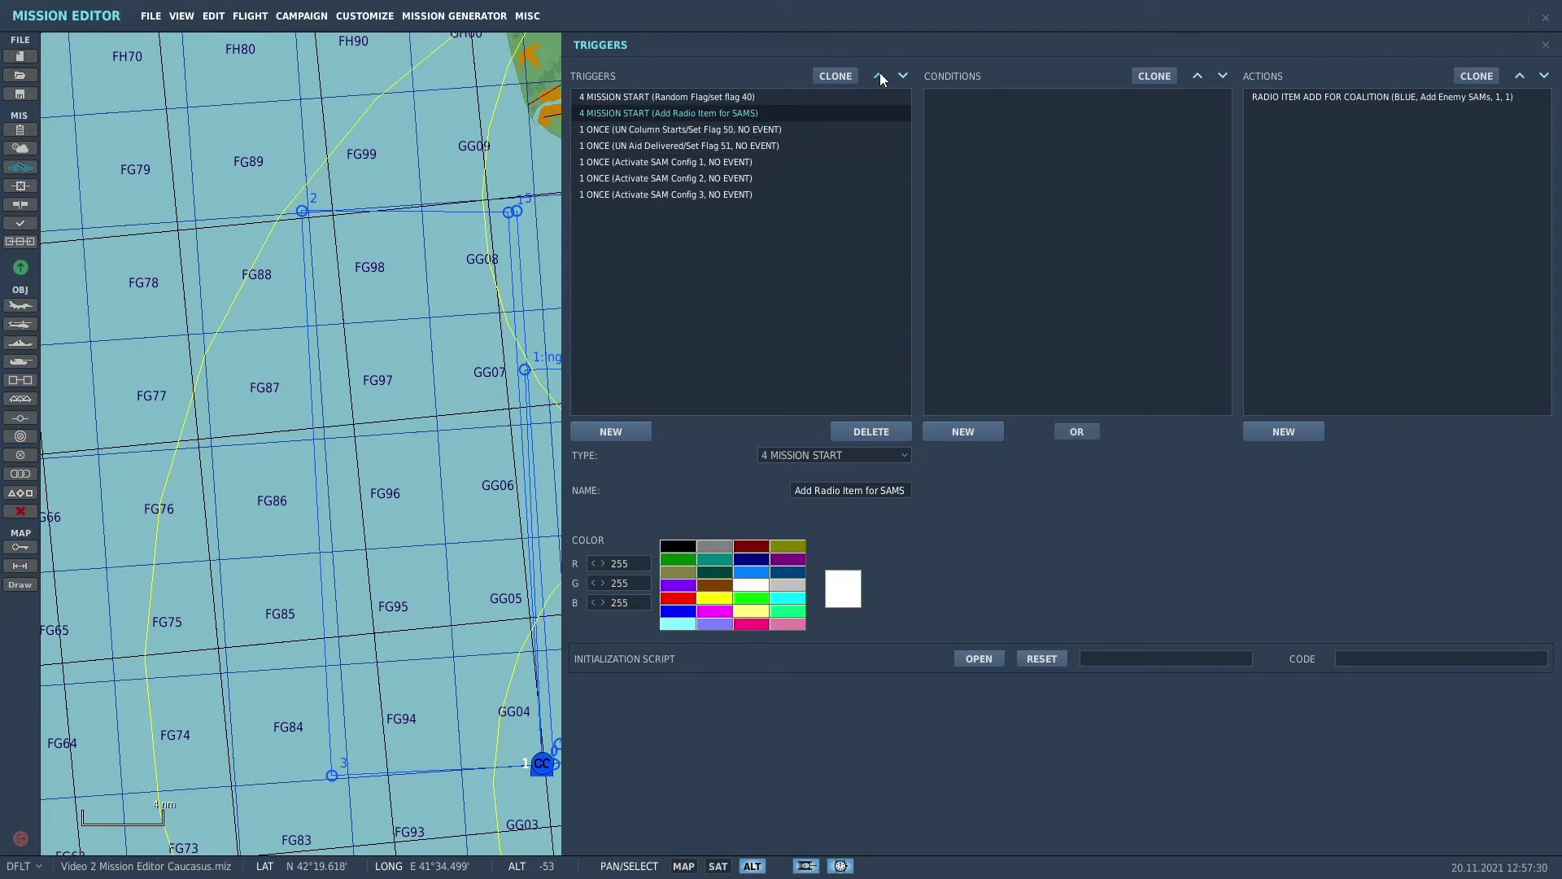
click(879, 76)
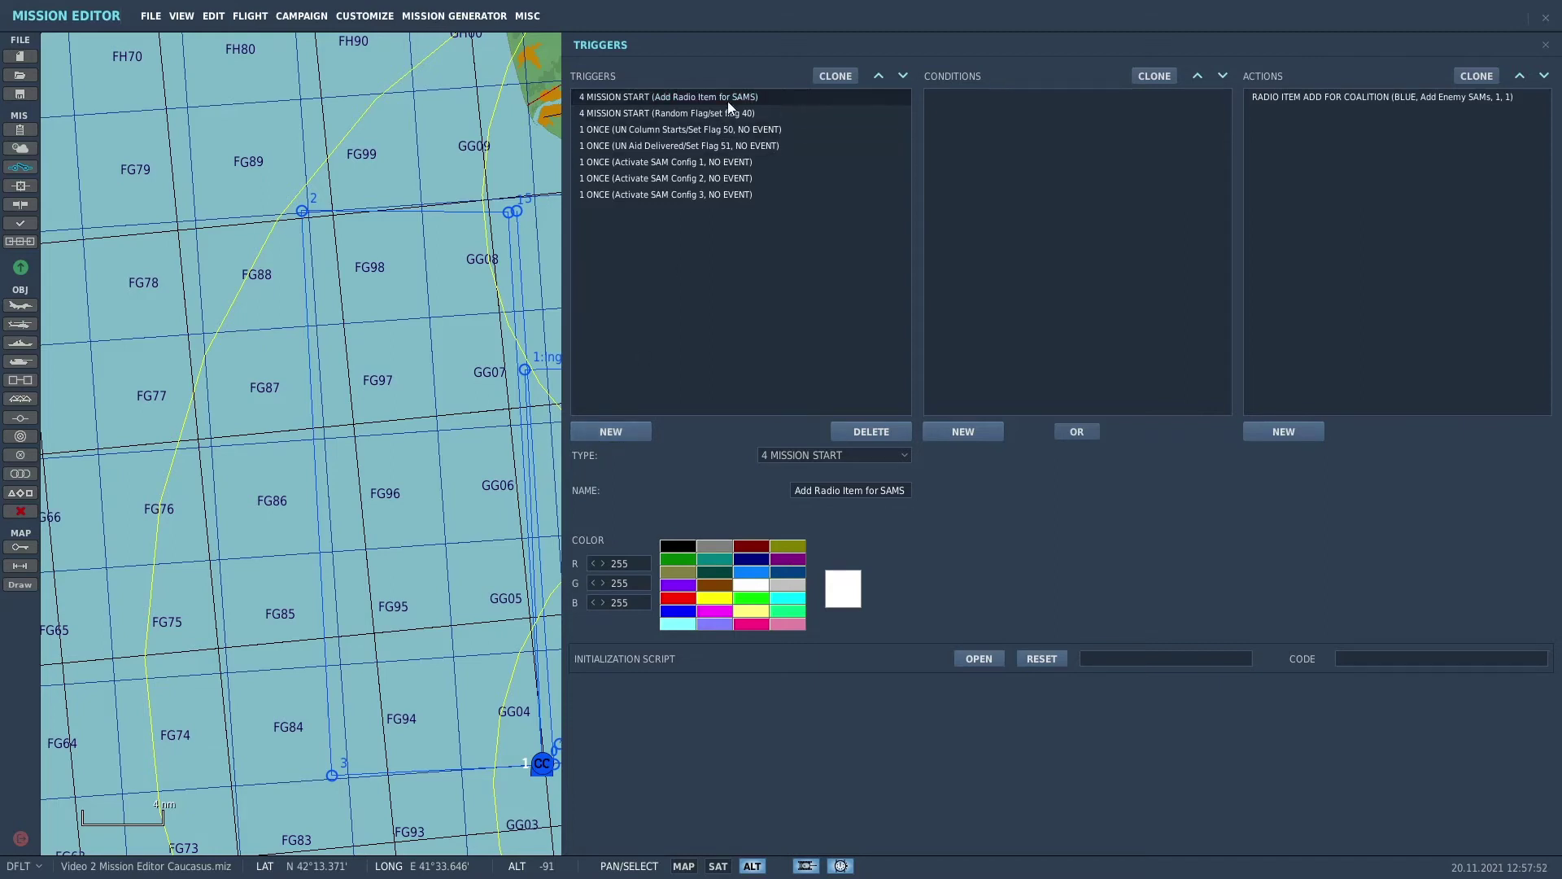
Step: Create another ONCE trigger and name it Activate SAMs
click(611, 432)
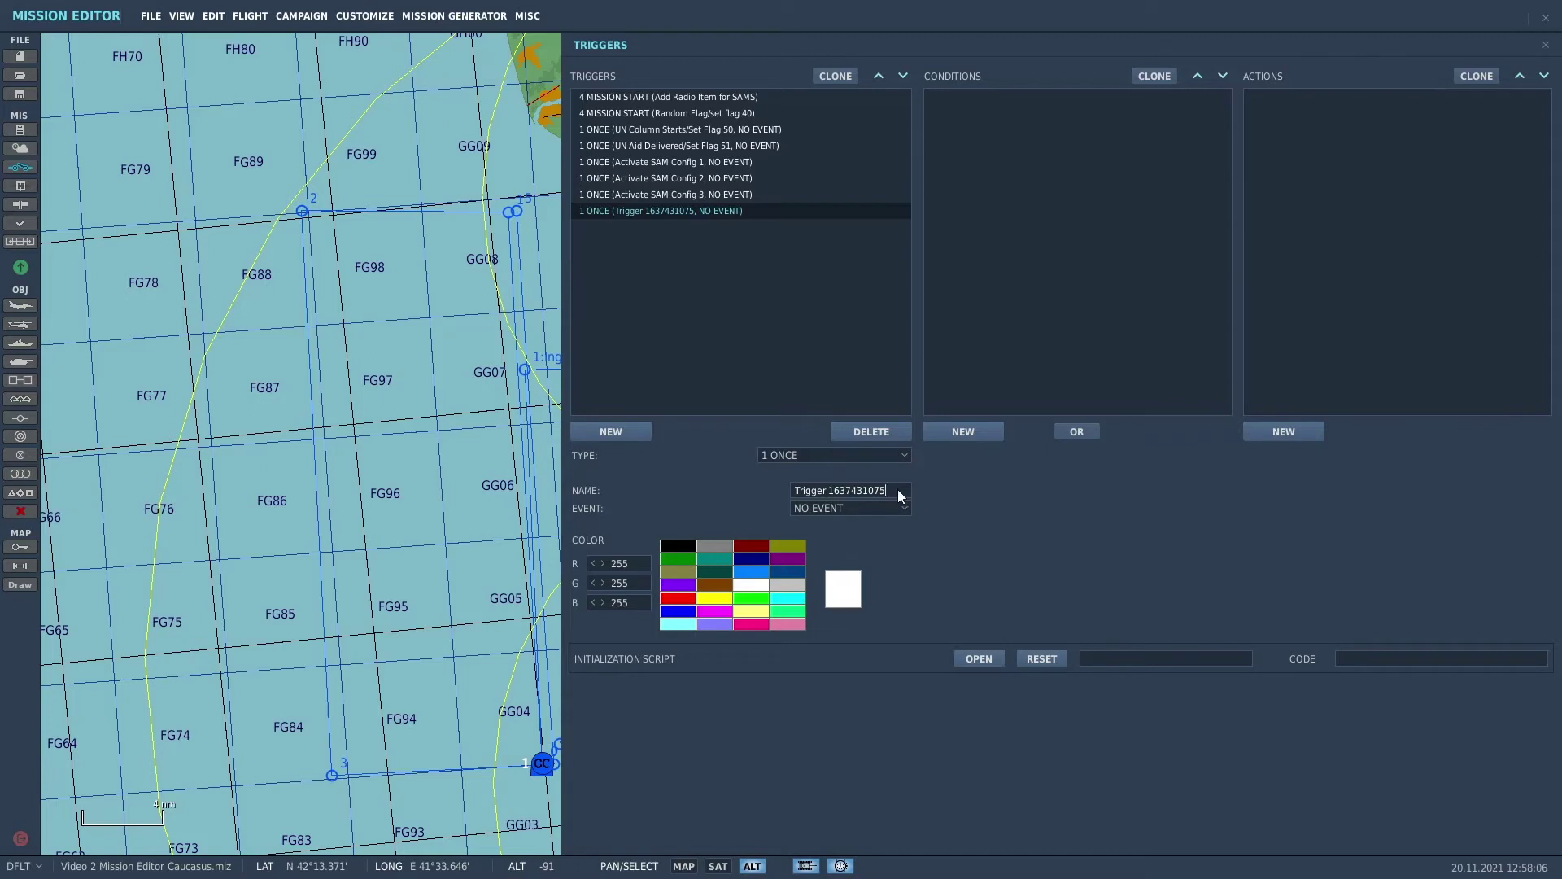
key(BackSpace)
key(BackSpace)
key(BackSpace)
key(BackSpace)
key(BackSpace)
key(BackSpace)
key(BackSpace)
key(BackSpace)
key(BackSpace)
key(BackSpace)
key(BackSpace)
key(BackSpace)
key(BackSpace)
key(BackSpace)
key(BackSpace)
key(BackSpace)
key(BackSpace)
key(BackSpace)
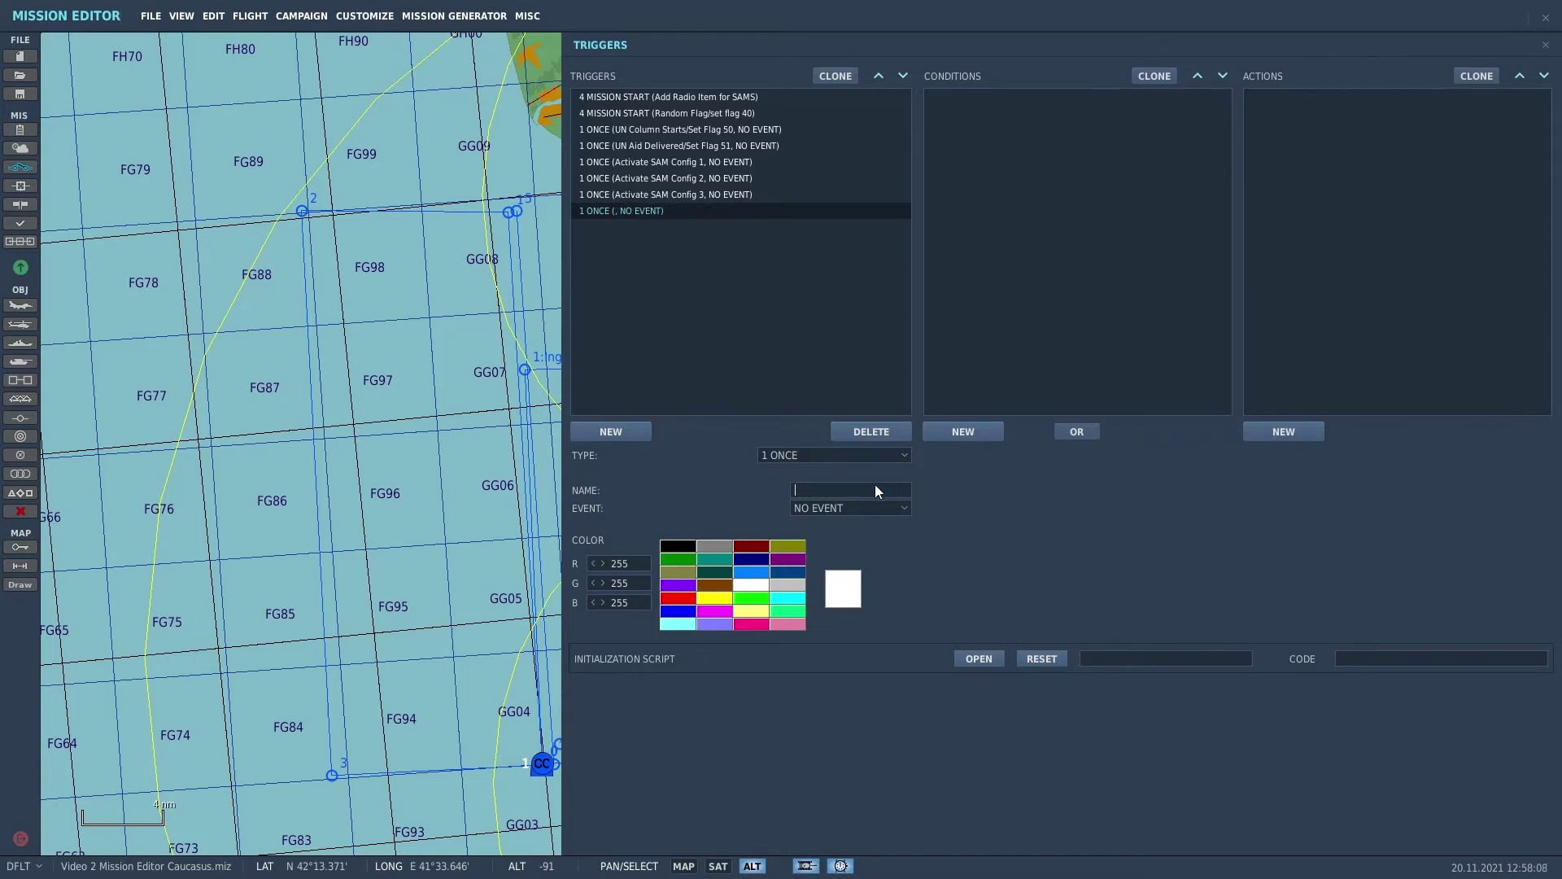
text(Activate SAMs)
Step: Add a FLAG IS TRUE condition on flag 1 to the Activate SAMs trigger
click(972, 436)
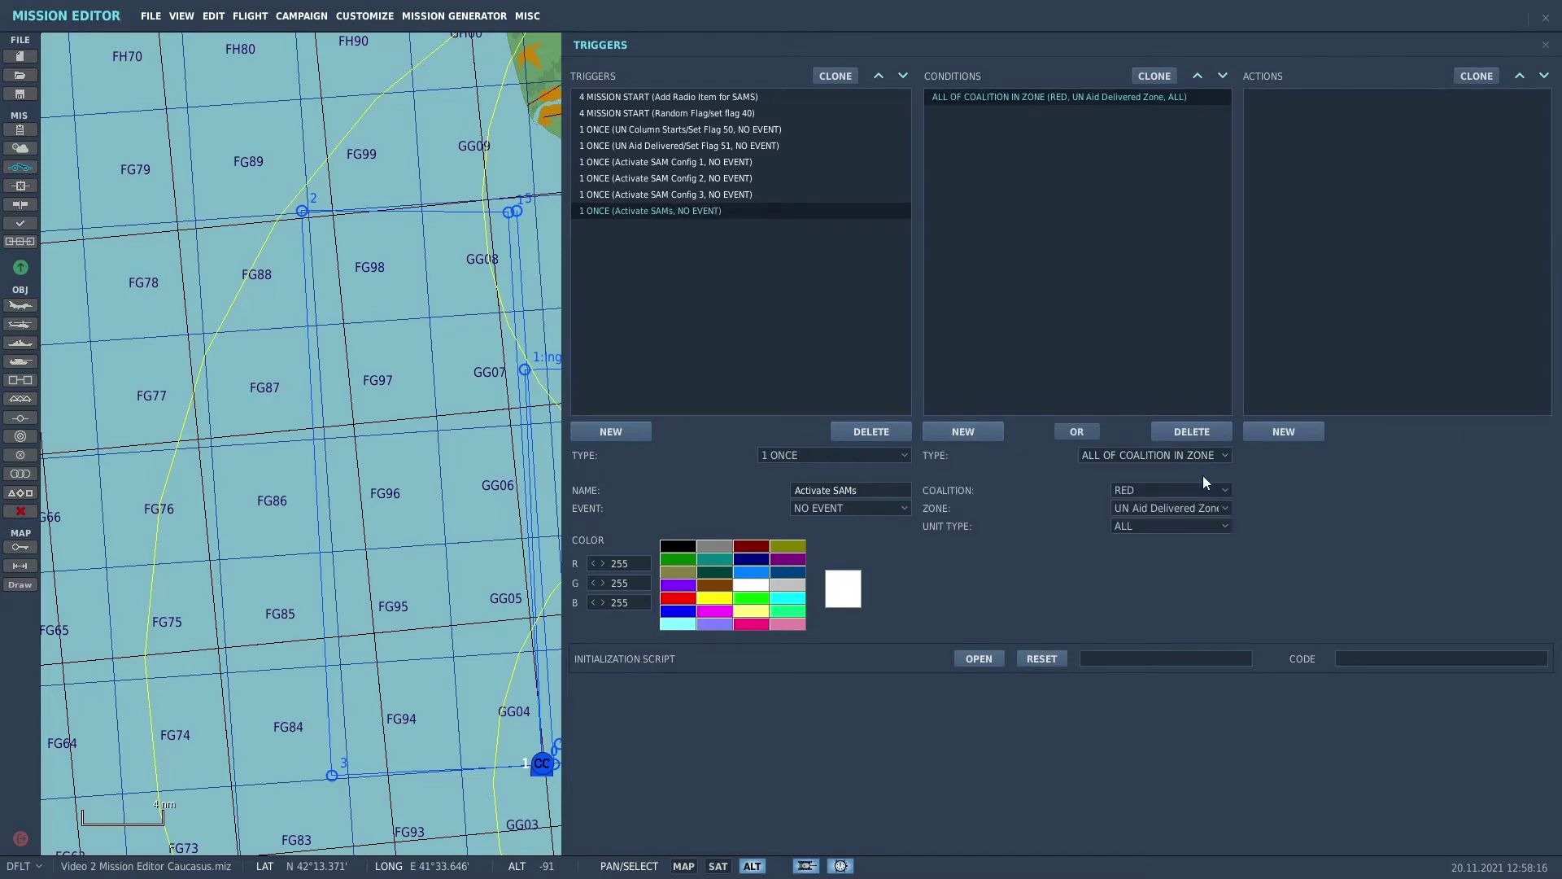
click(1226, 457)
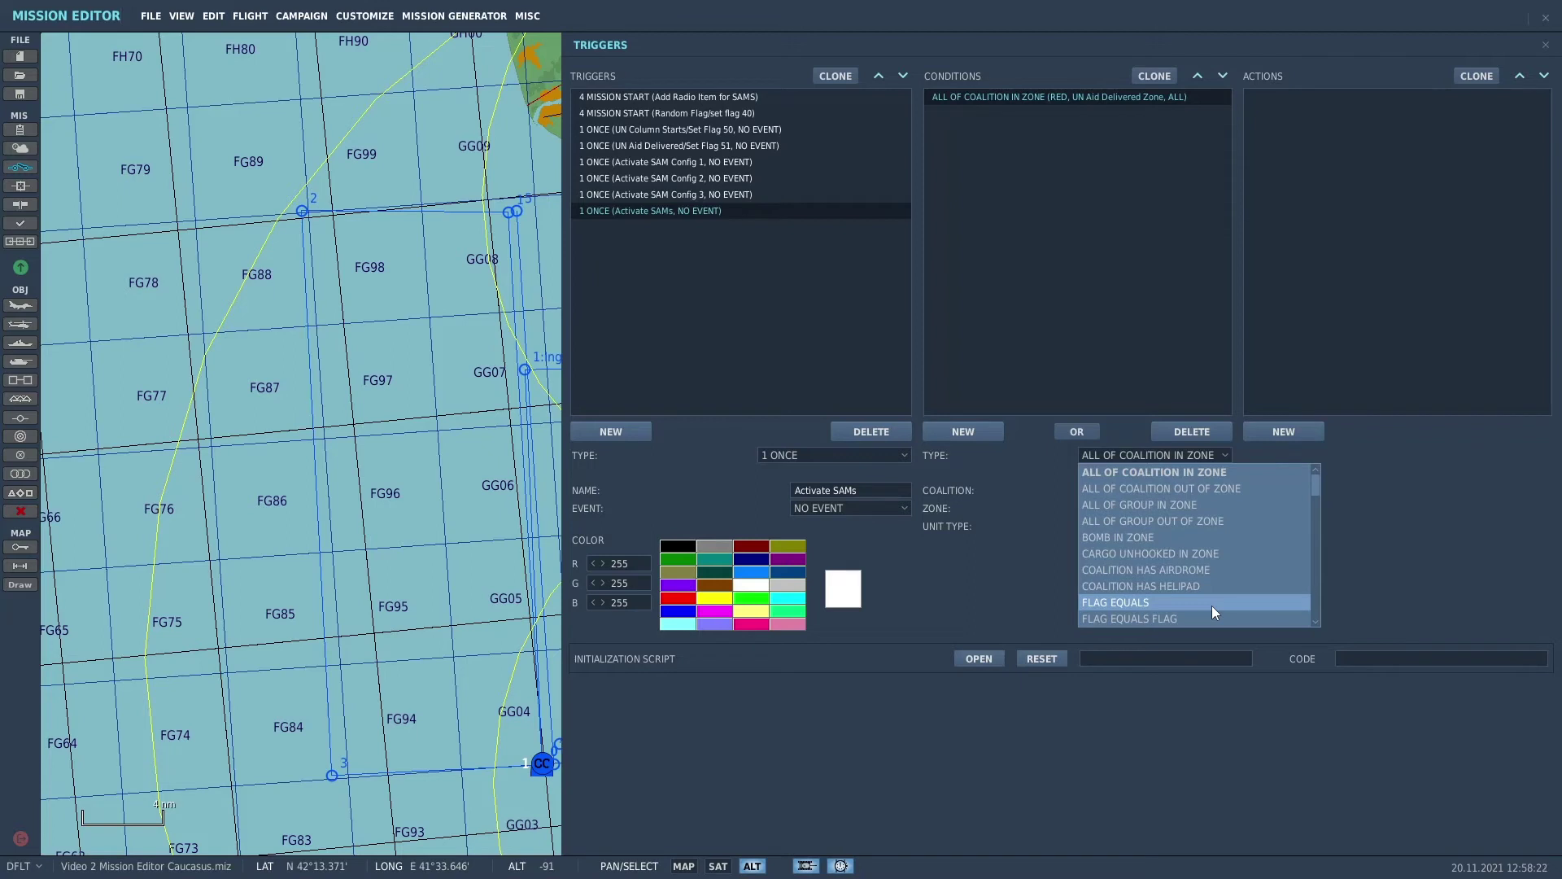
scroll(1213, 605, down, 3)
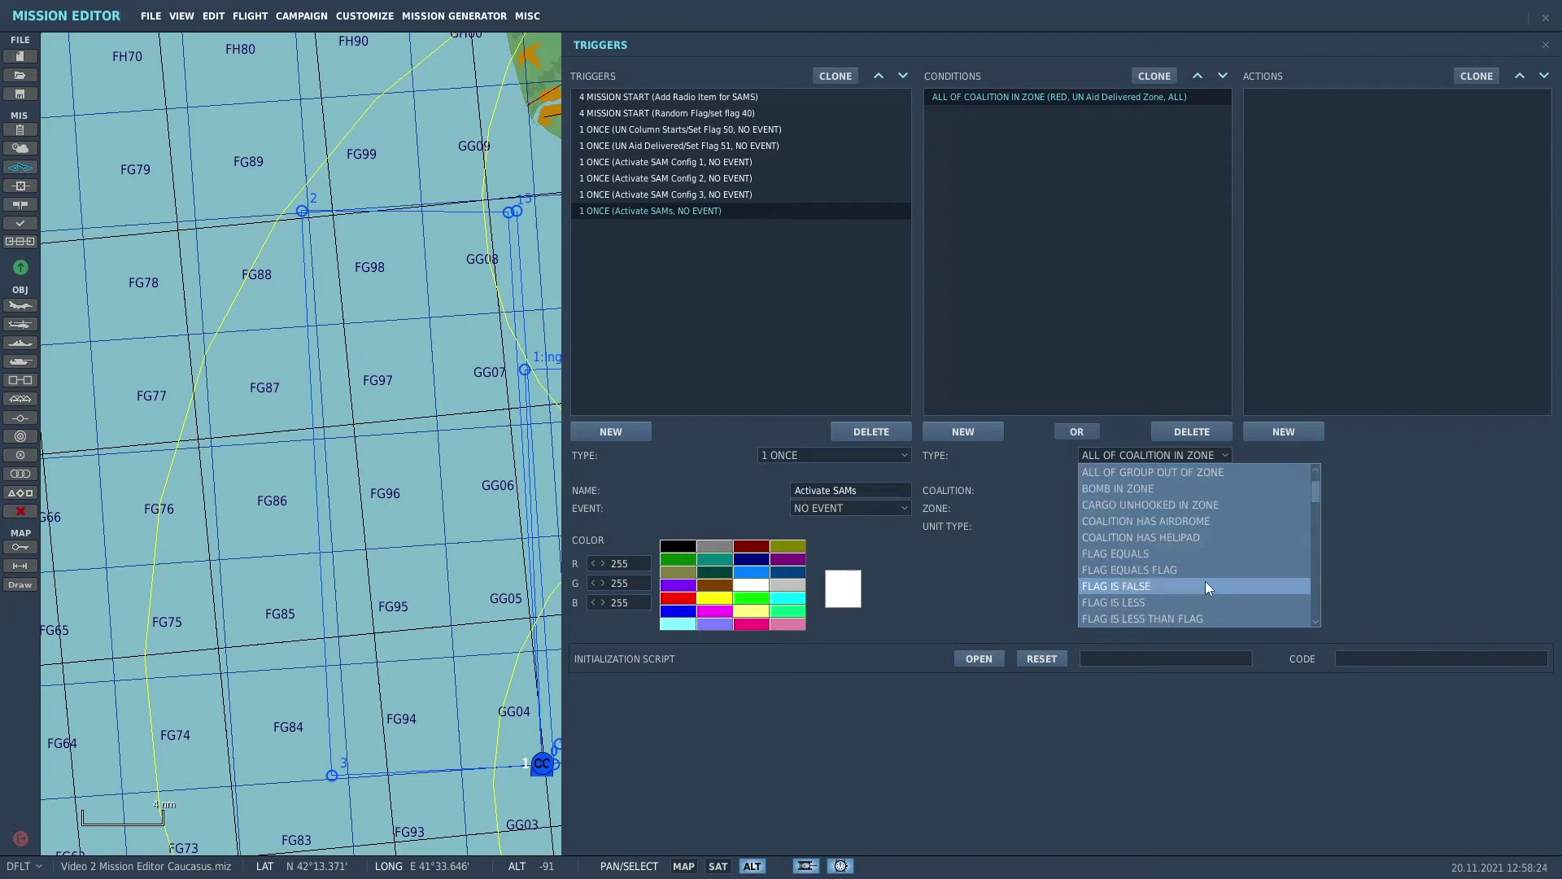
scroll(1211, 564, down, 3)
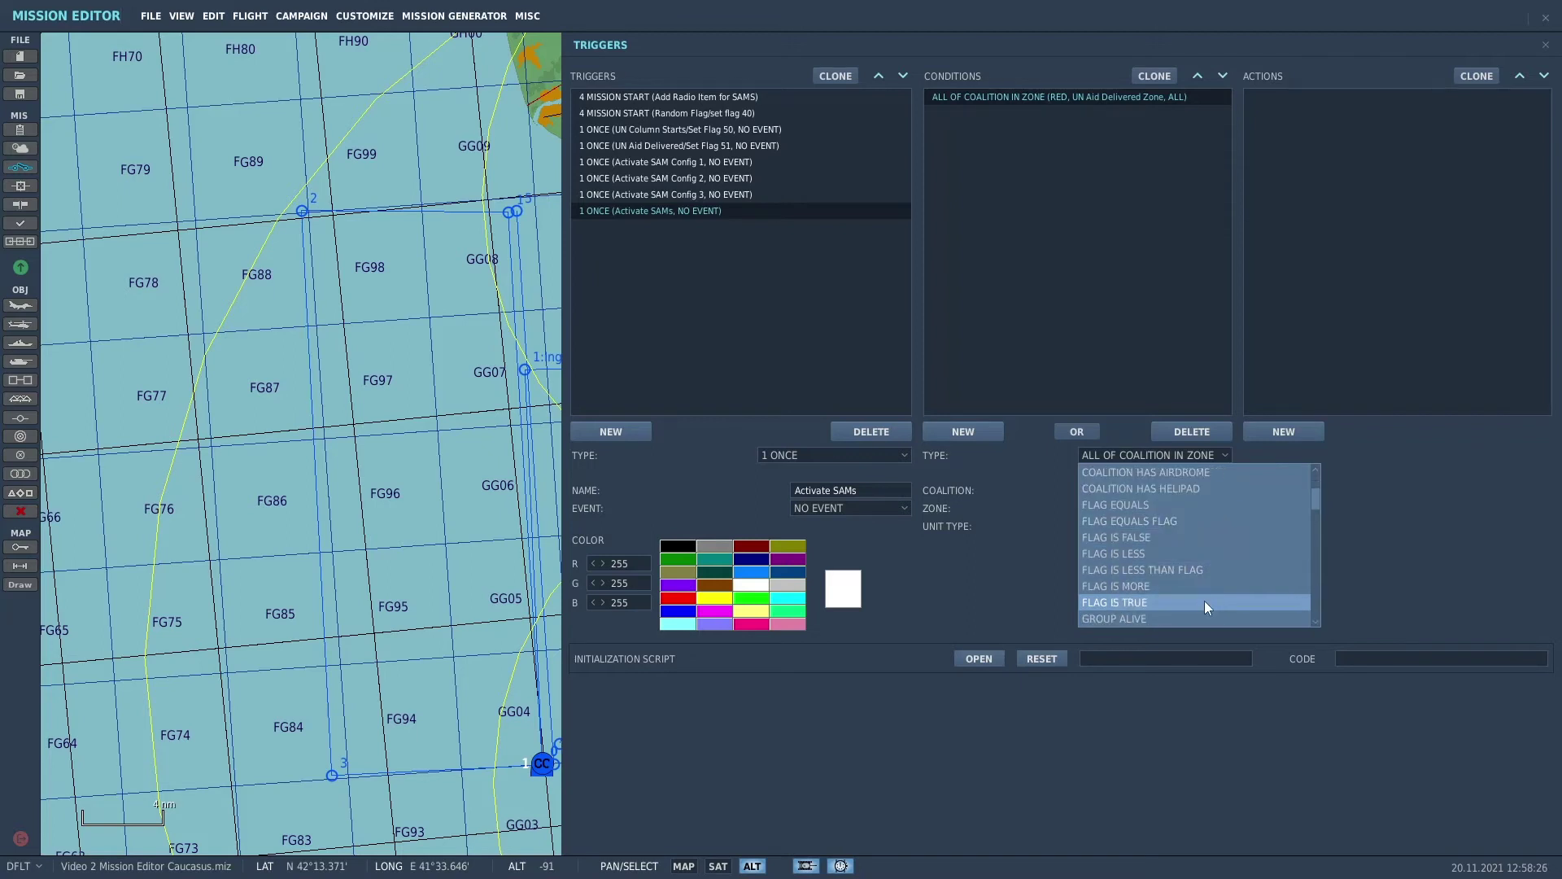
click(1206, 603)
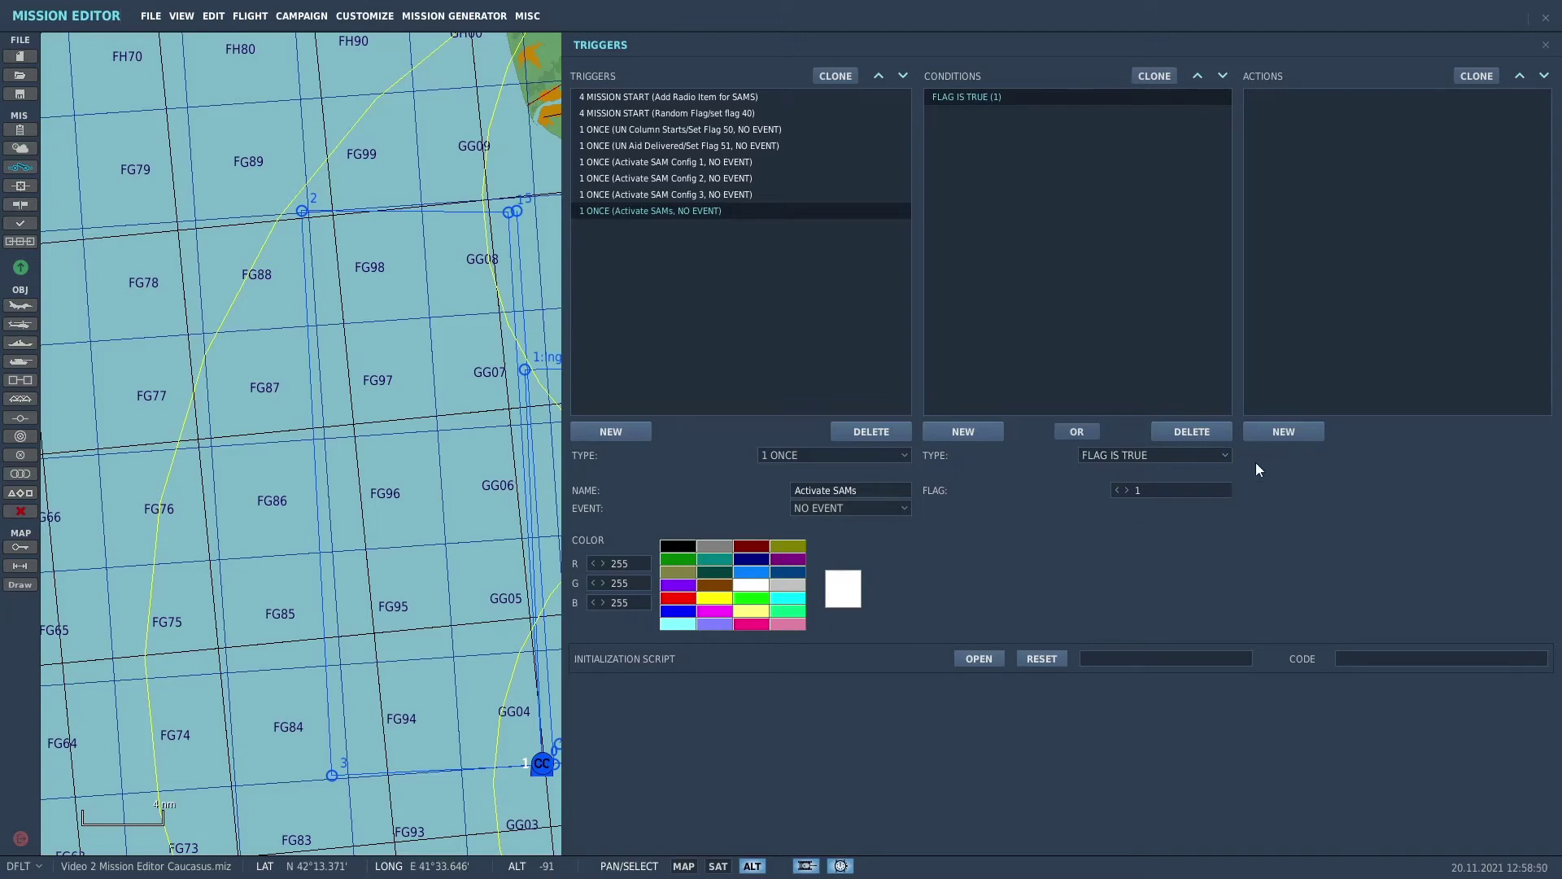
Step: Add a FLAG ON action for flag 11 to the Activate SAMs trigger, and reselect the Add Radio Item for SAMS trigger
click(1291, 432)
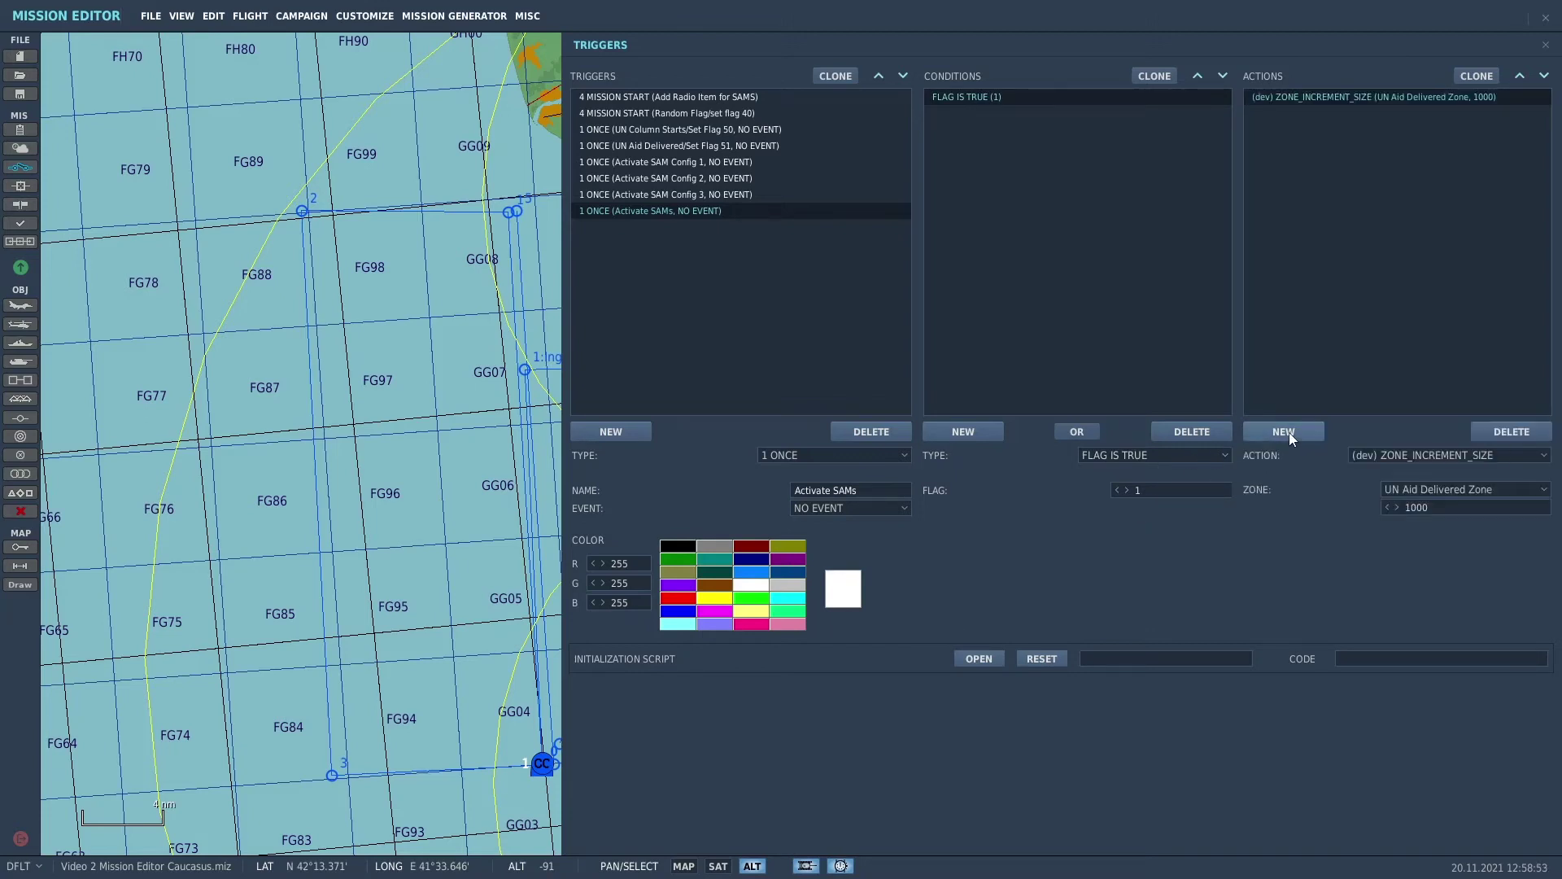
click(1544, 455)
scroll(1511, 560, down, 5)
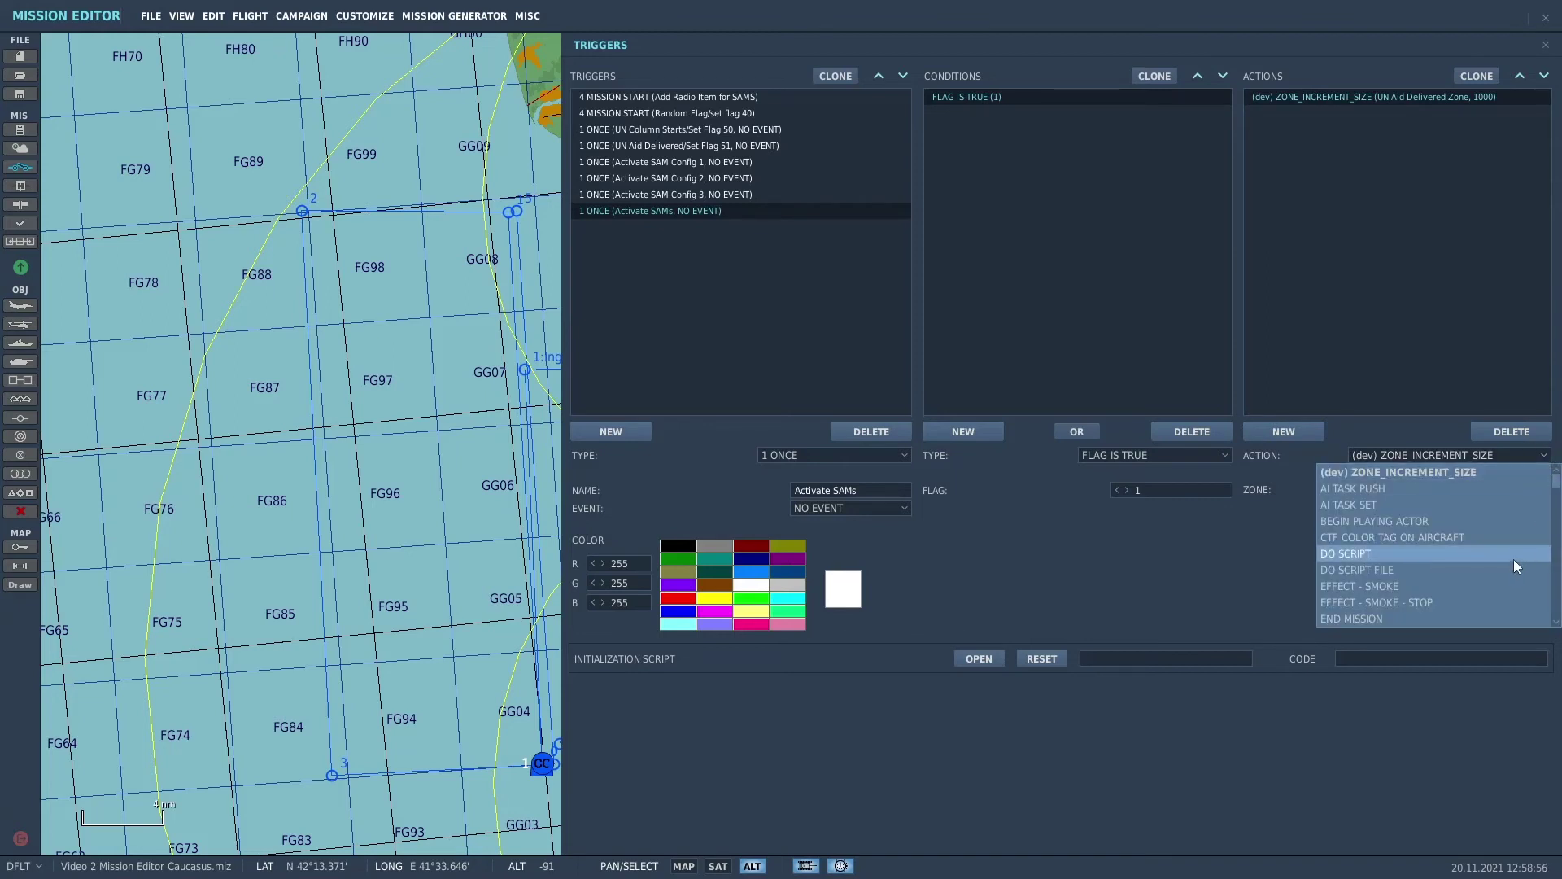
scroll(1506, 561, down, 1)
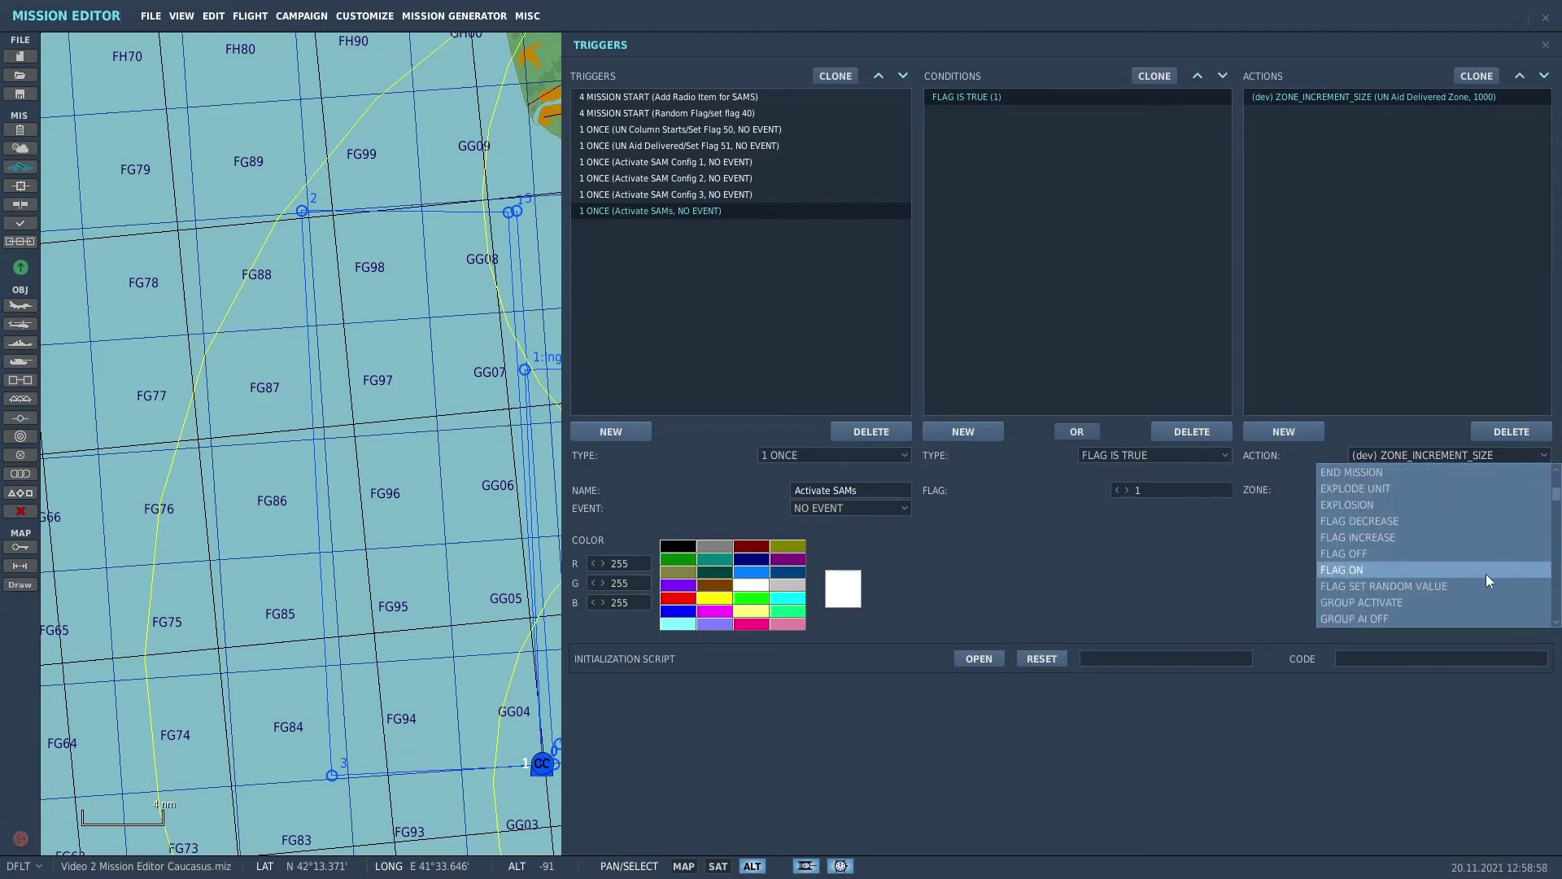
click(1483, 571)
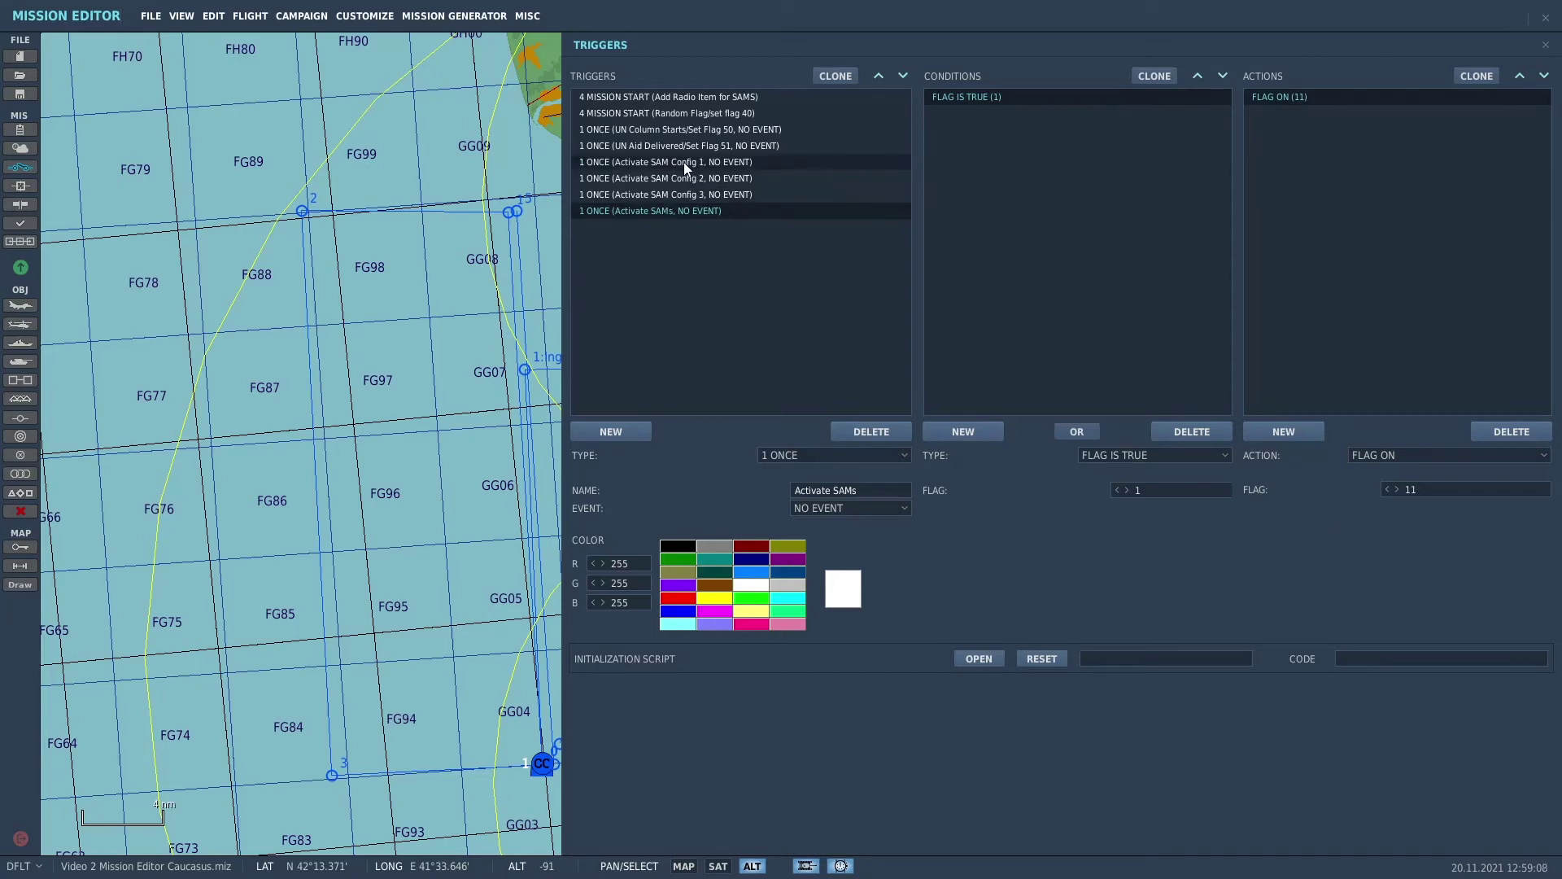
click(711, 95)
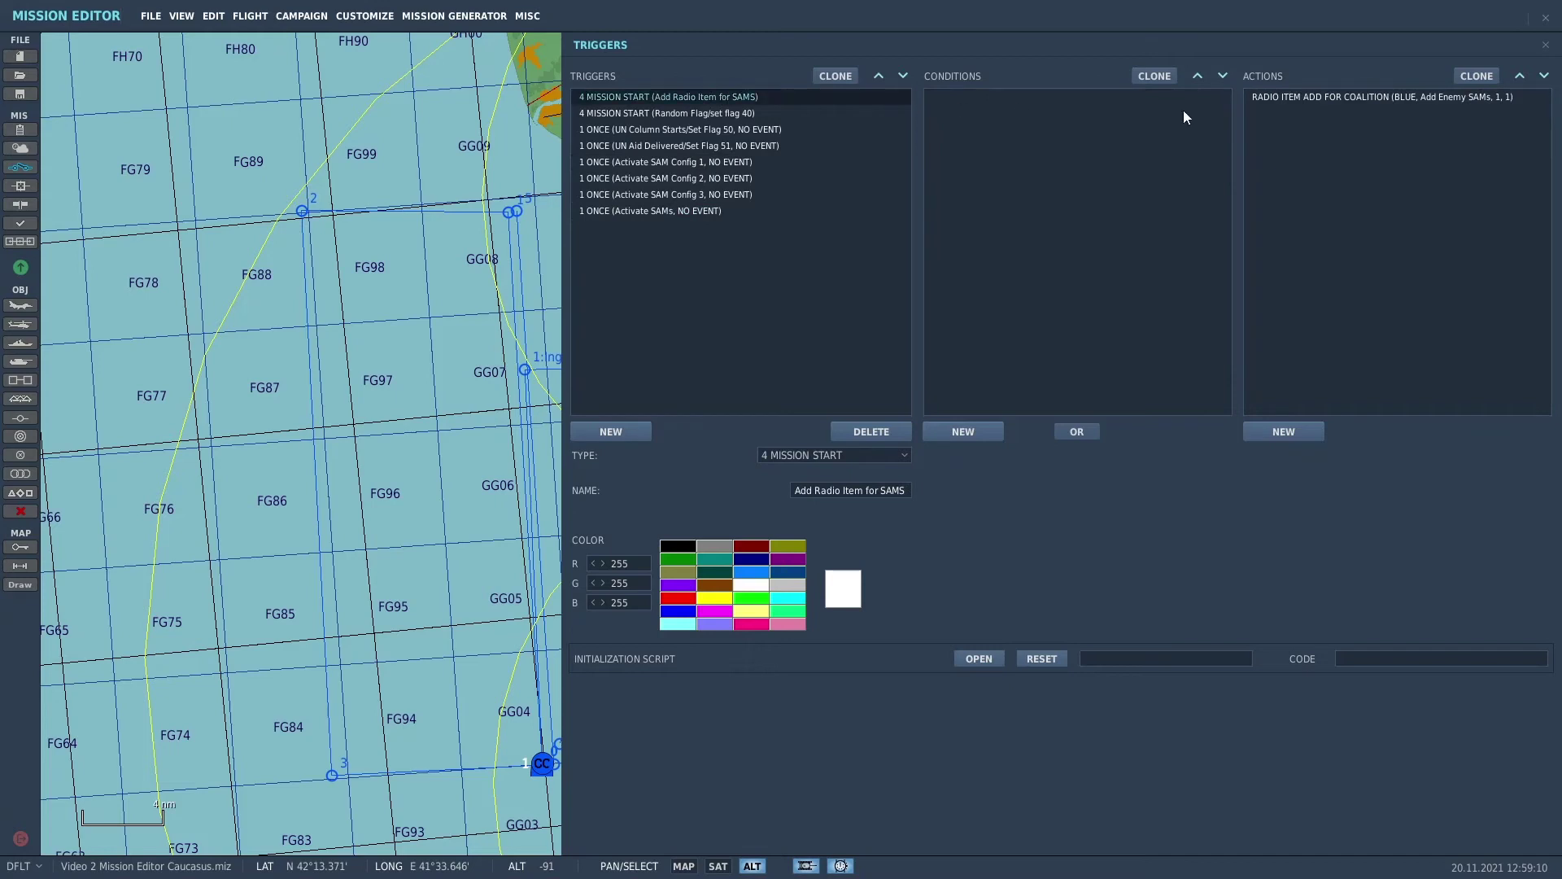
Step: Add a FLAG IS TRUE condition on flag 11 to the Activate SAM Config 1 trigger
click(709, 208)
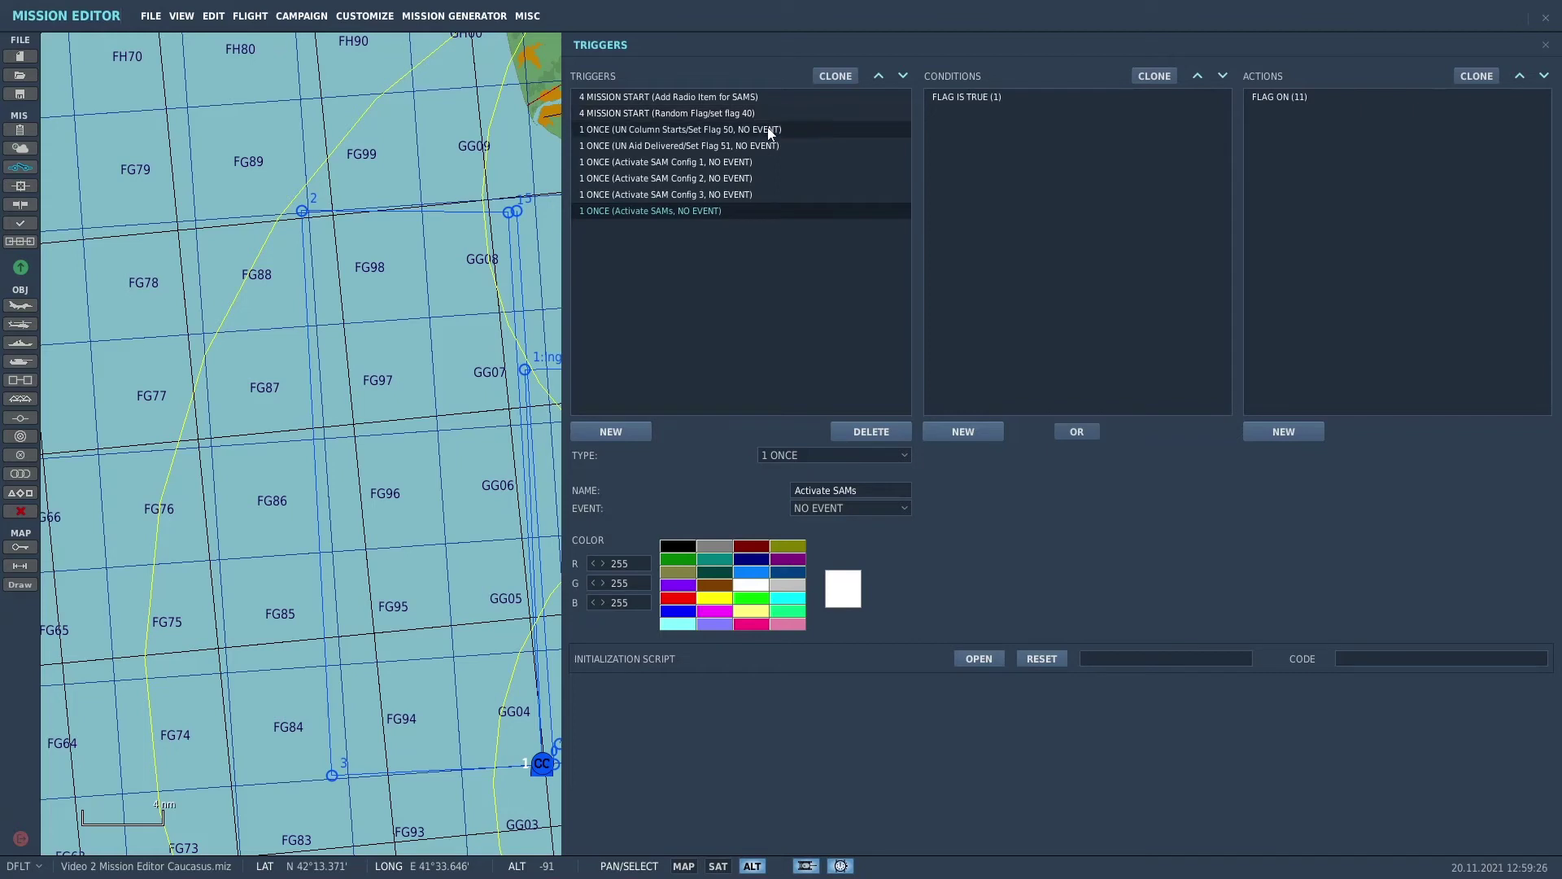
click(759, 161)
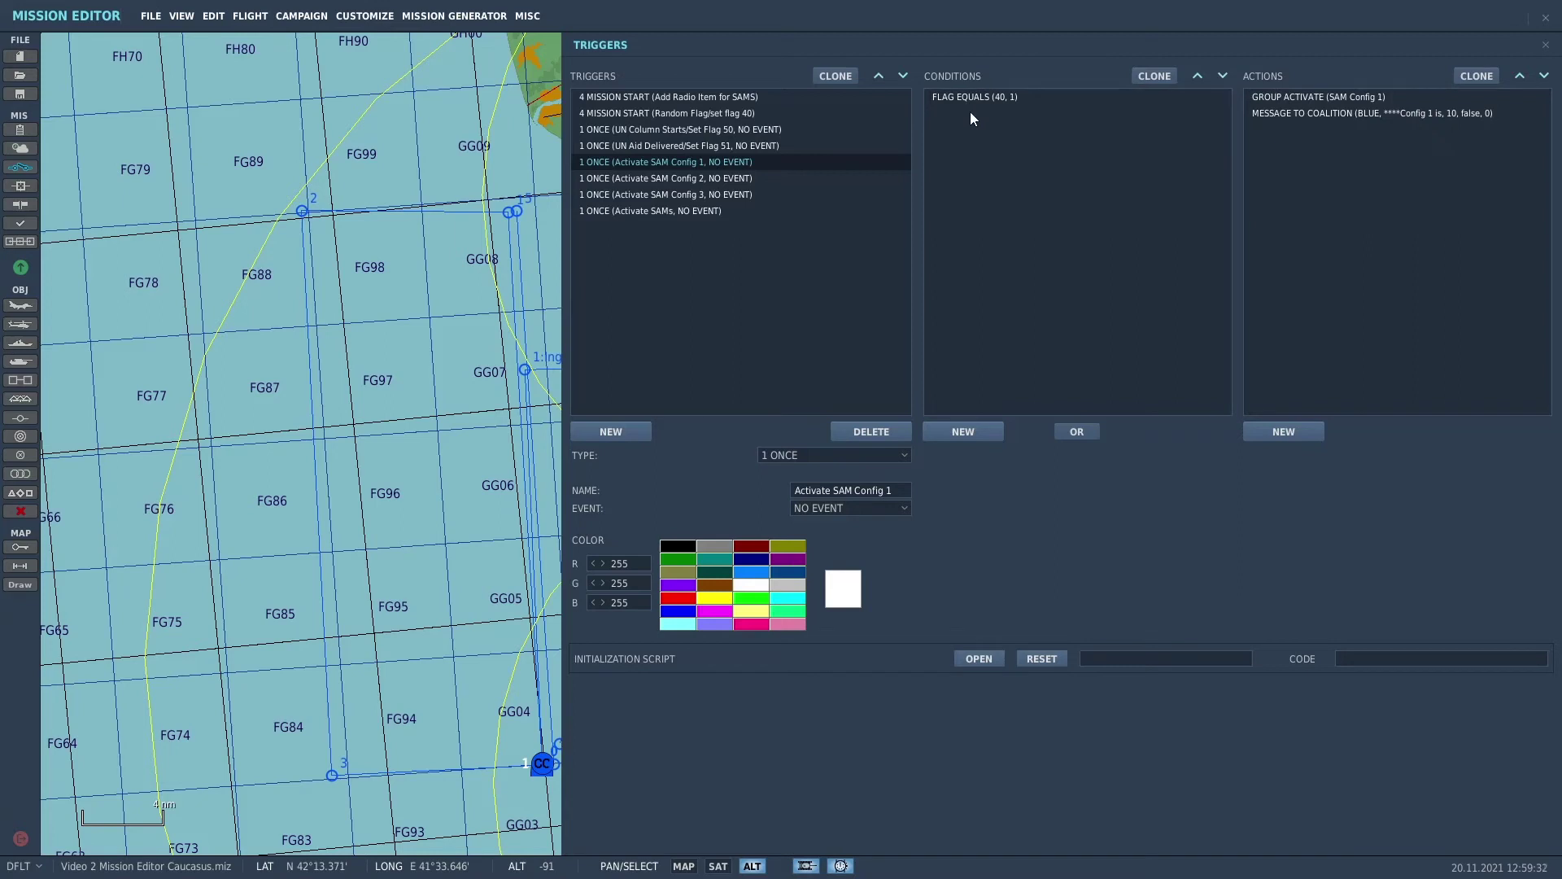
click(989, 432)
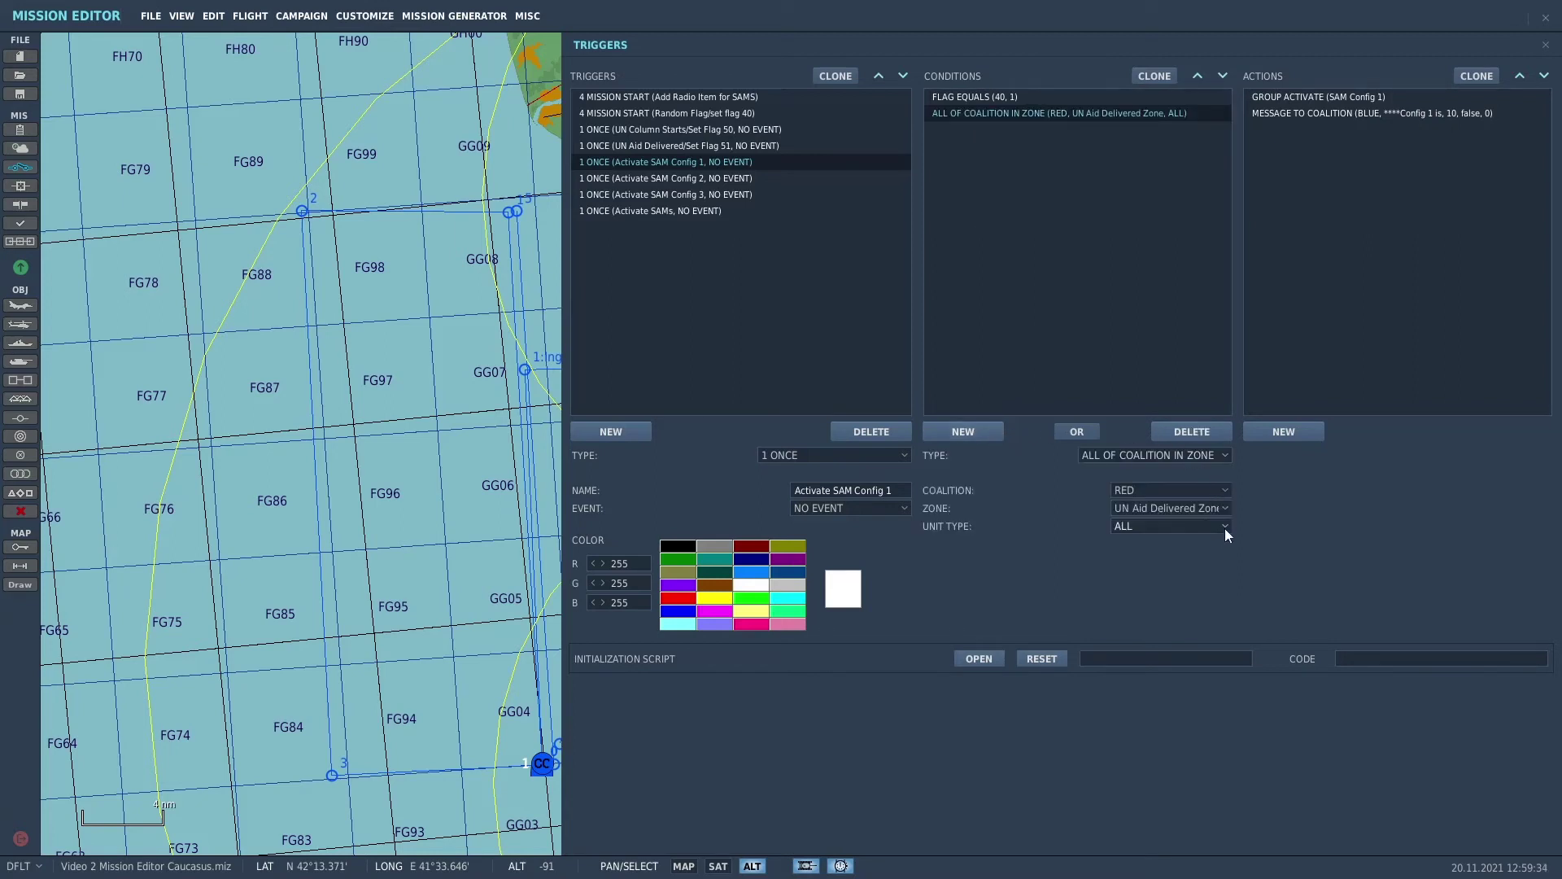
click(1225, 456)
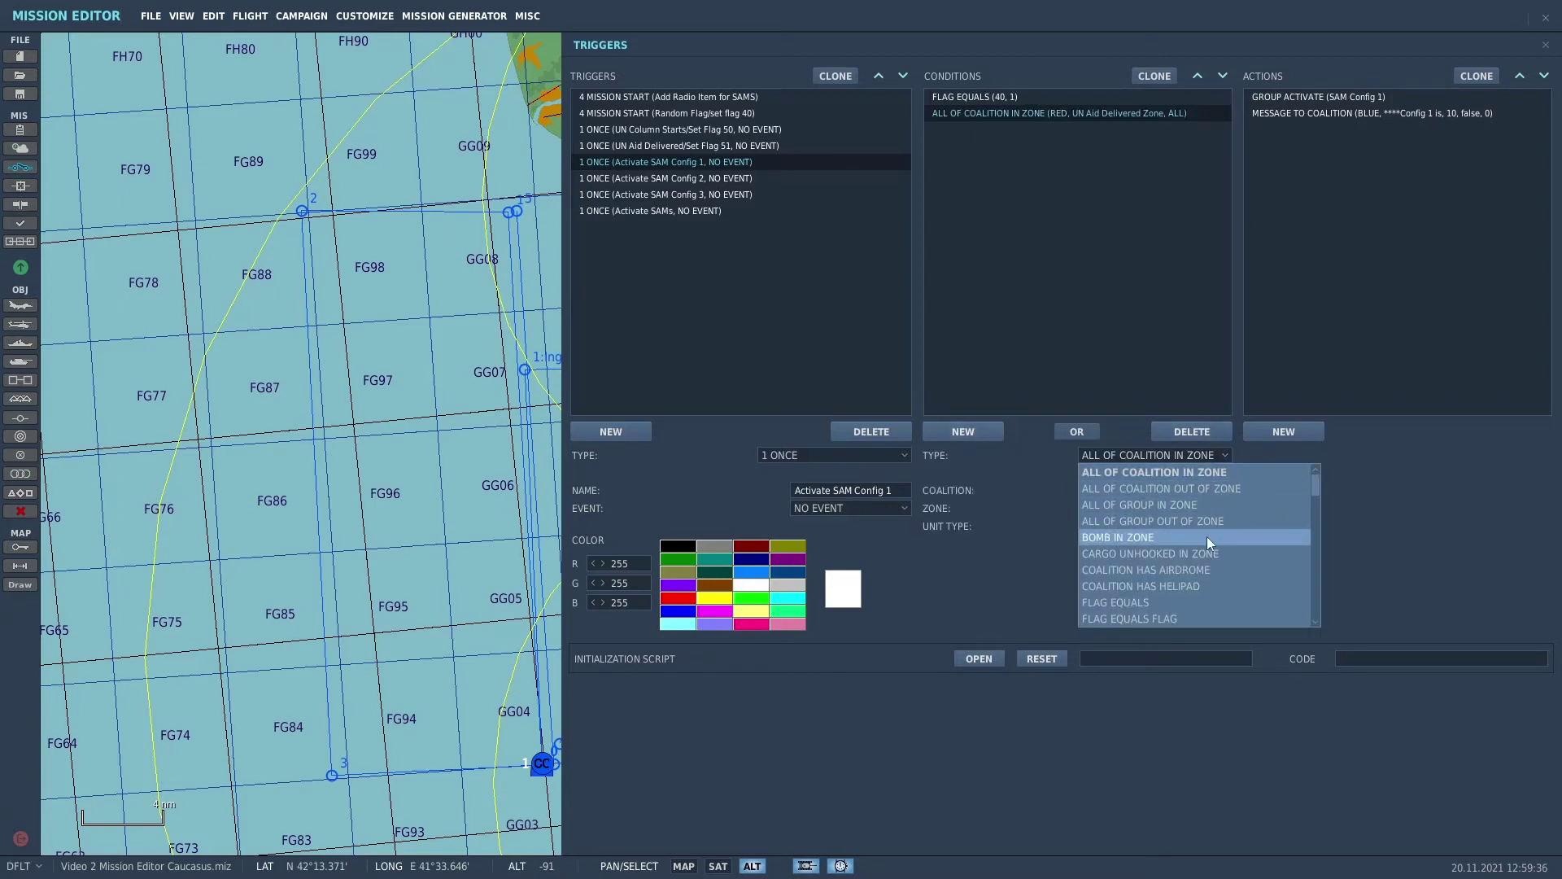
click(1224, 602)
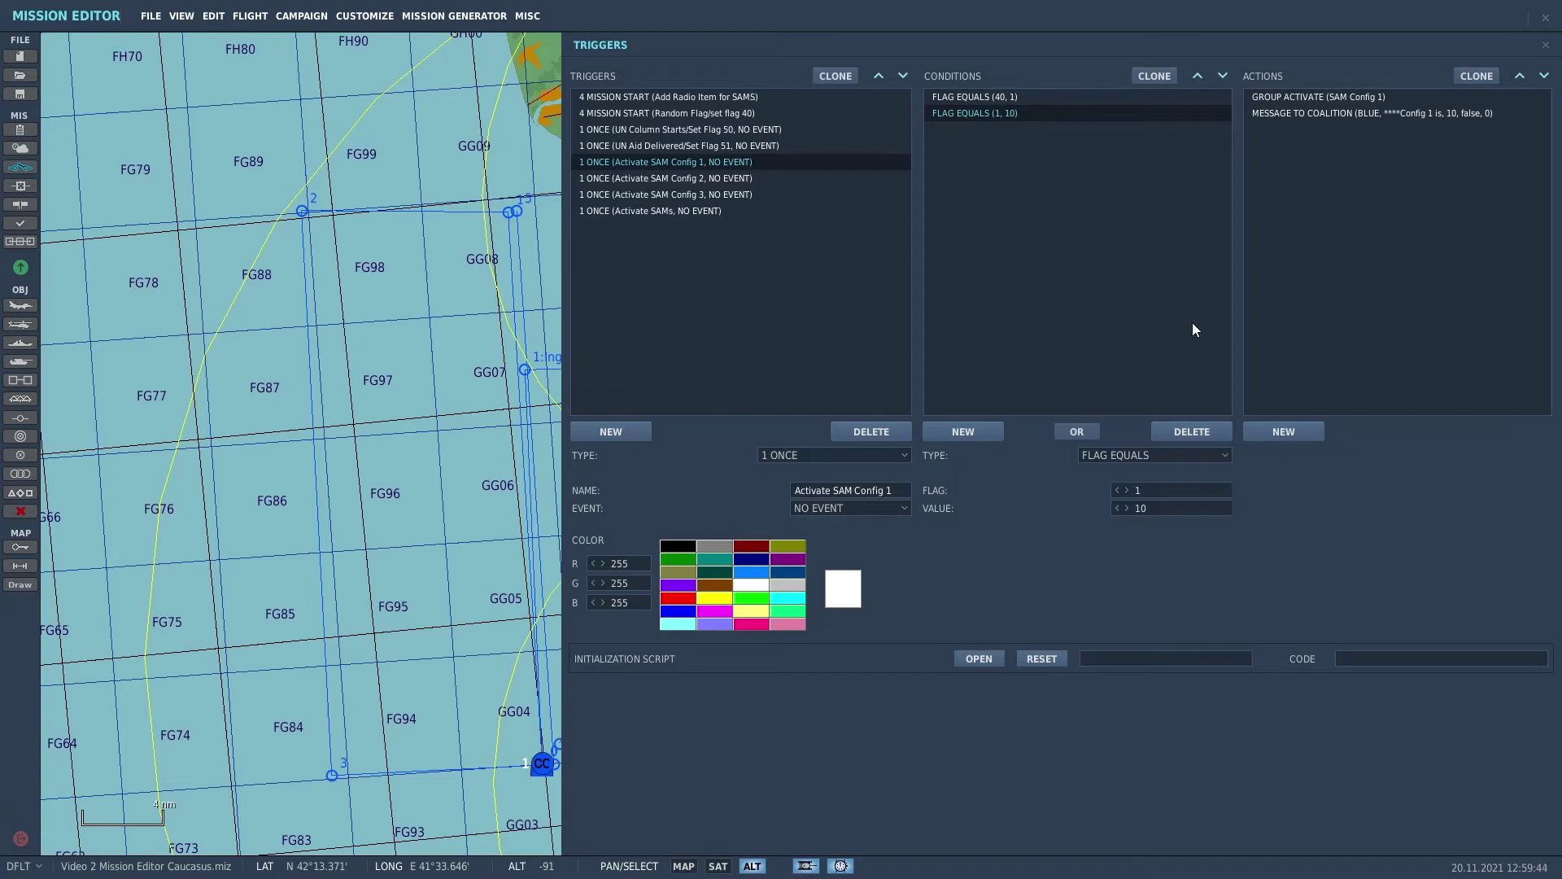
click(1225, 456)
scroll(1232, 581, down, 3)
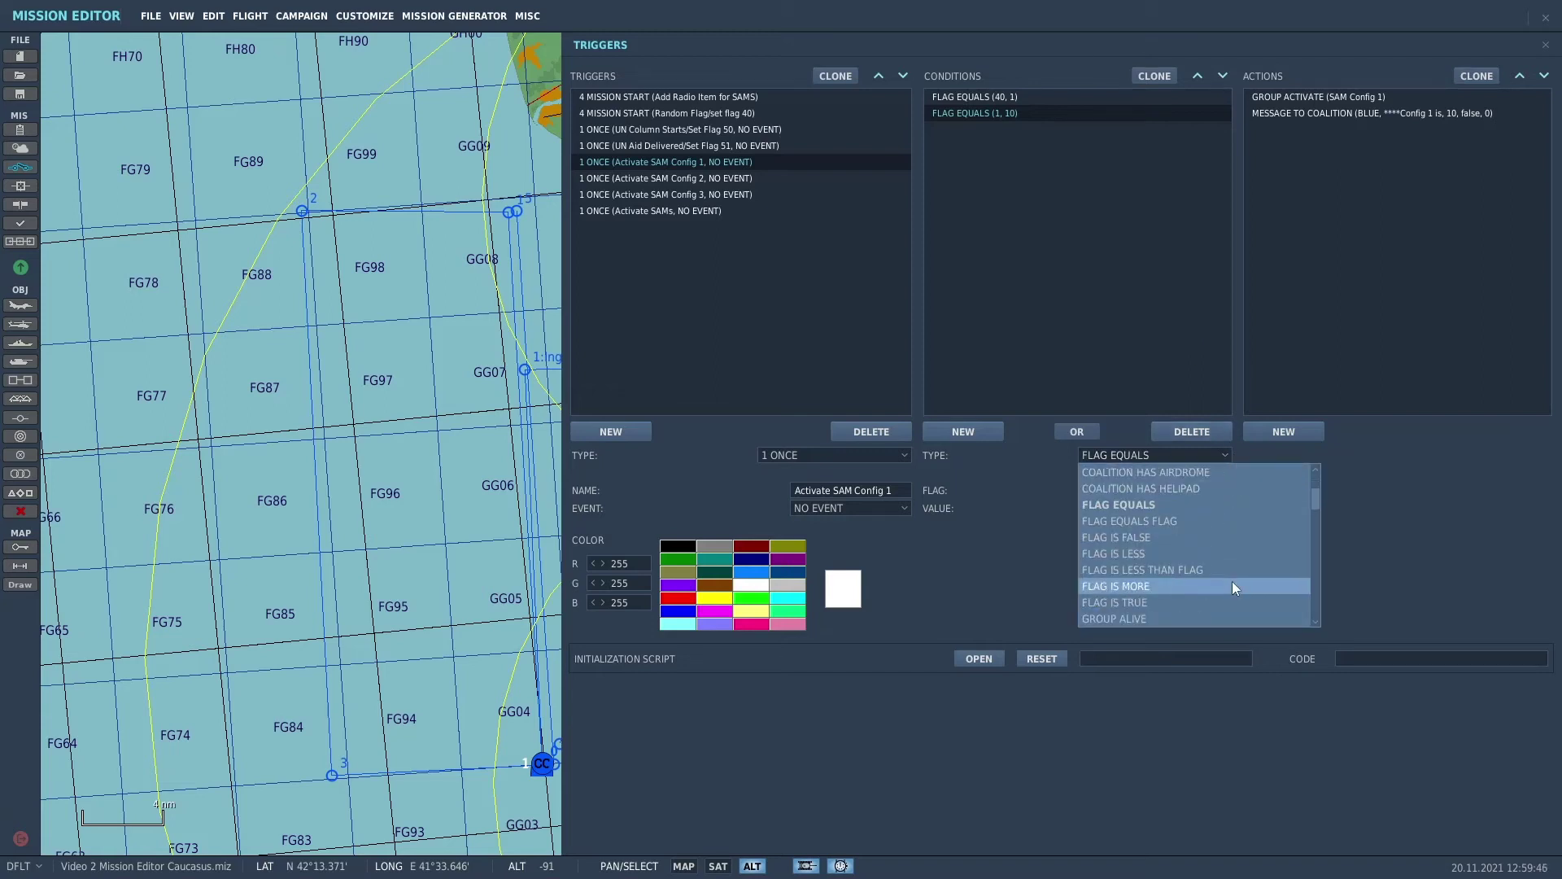
click(1227, 607)
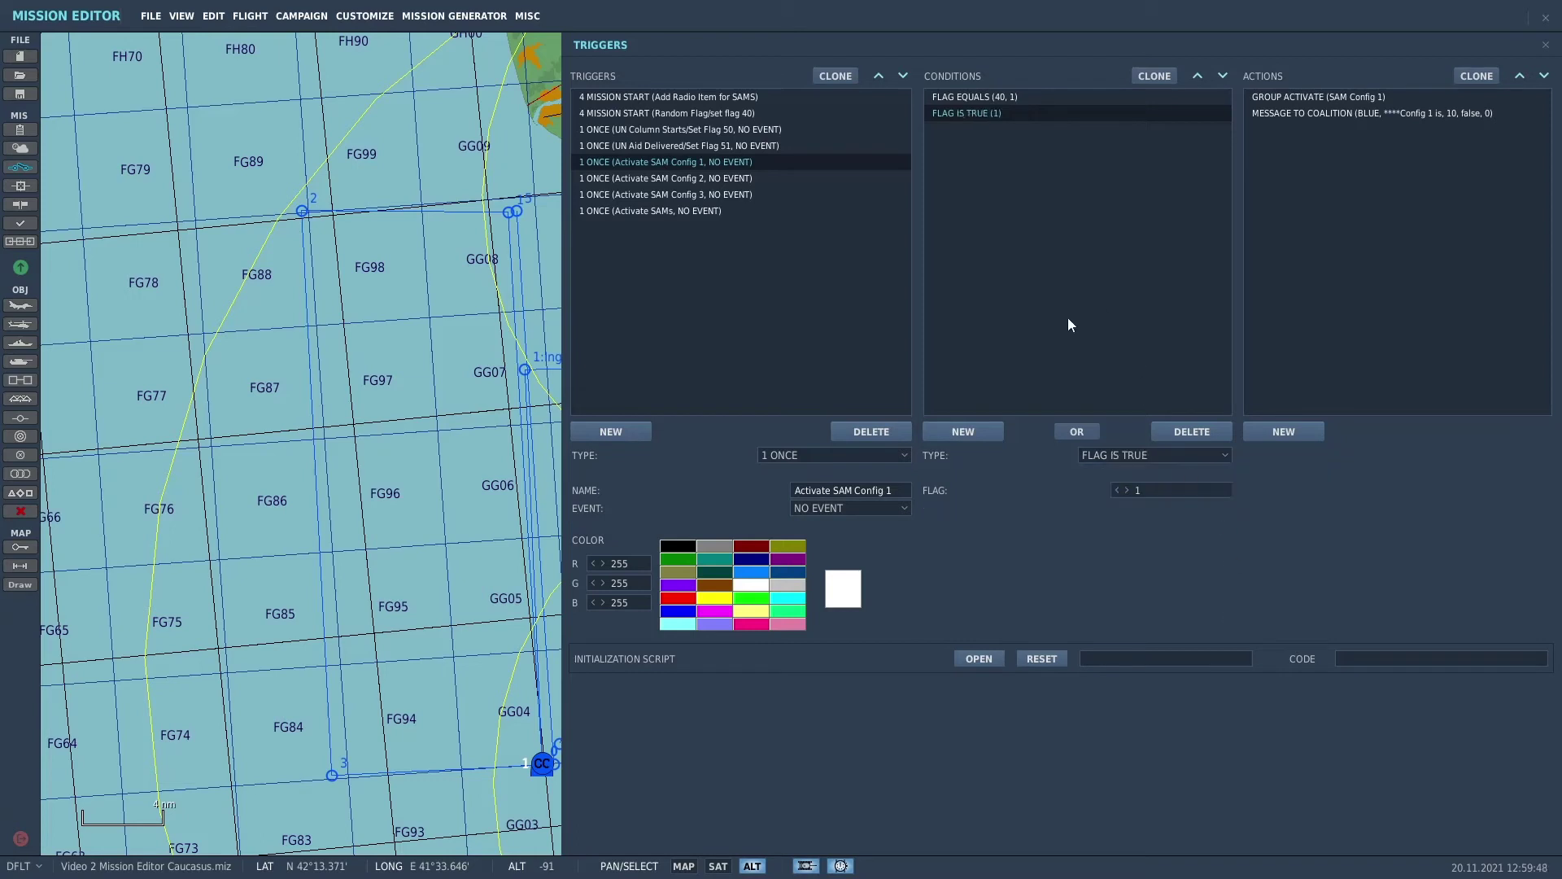
text(1)
click(1145, 290)
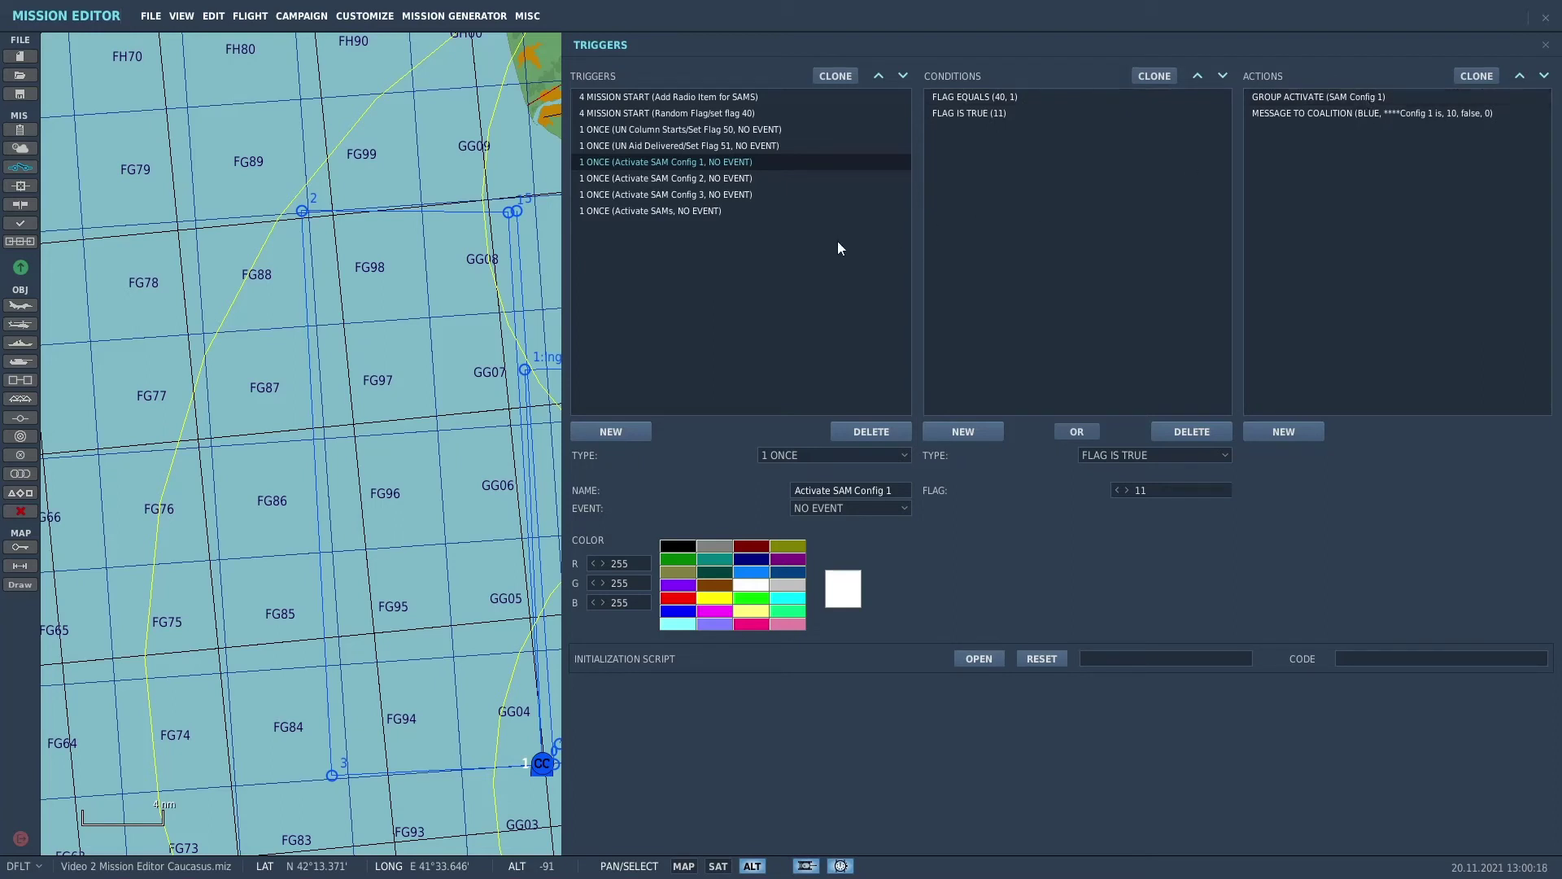
Step: Add a FLAG IS TRUE condition on flag 11 to the Activate SAM Config 2 trigger
click(755, 179)
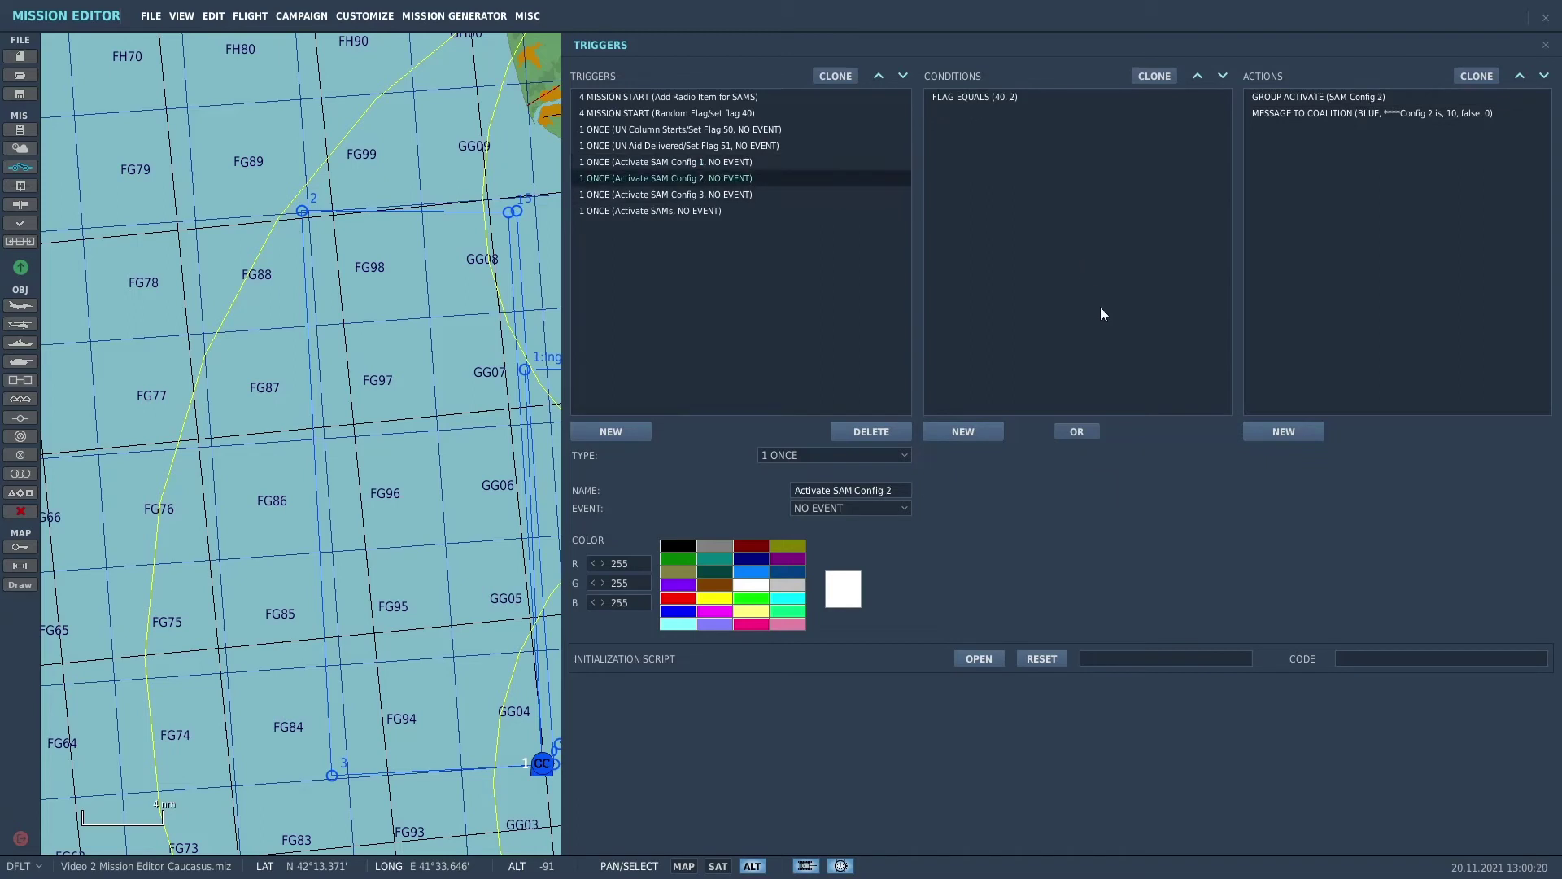
click(972, 432)
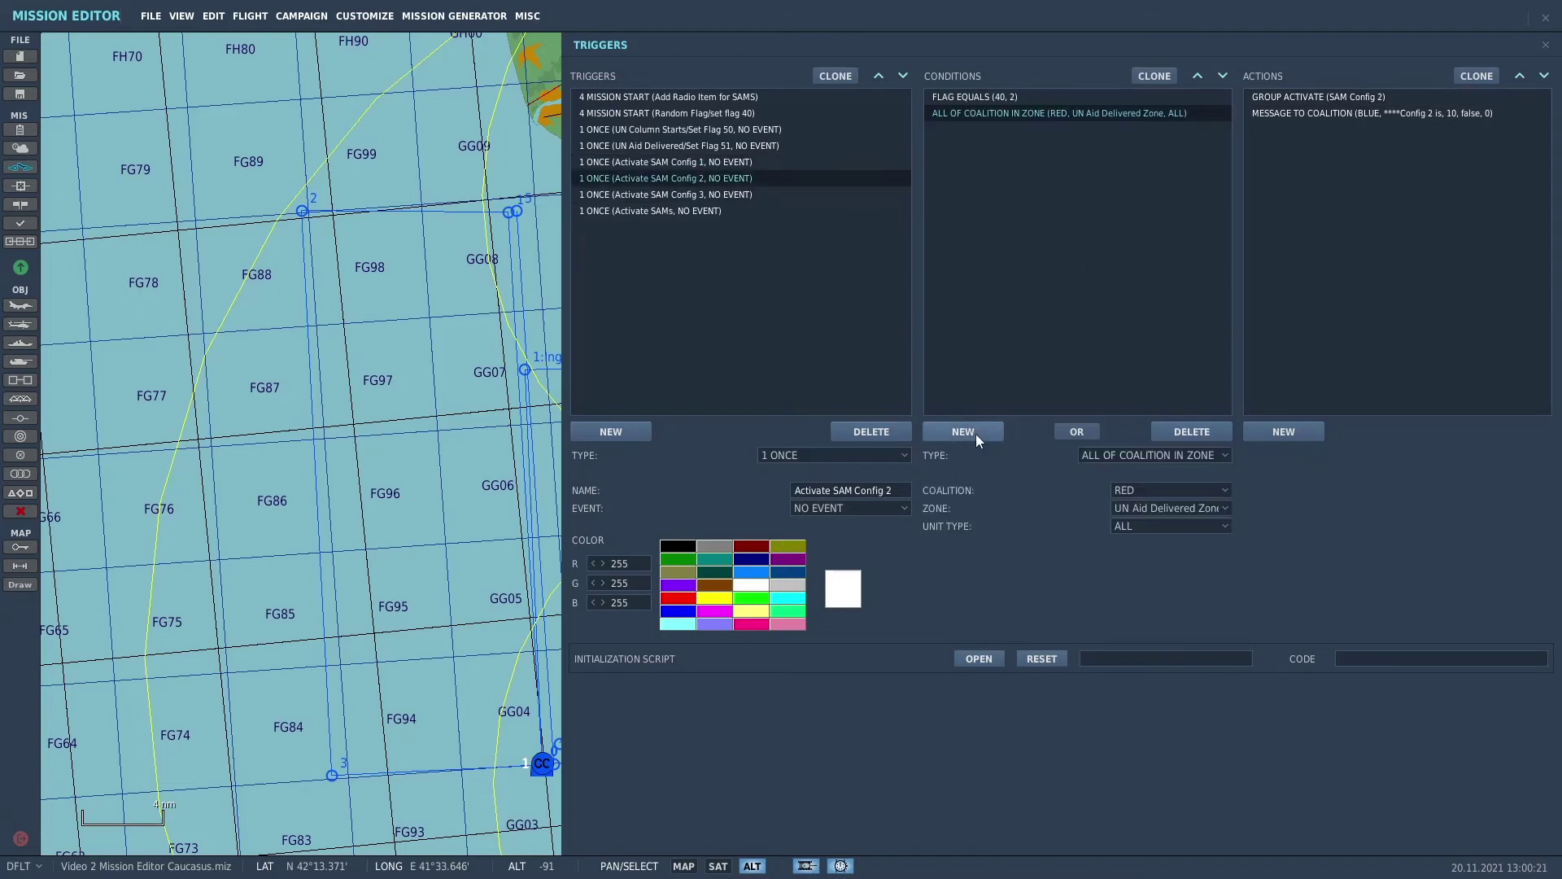
click(1221, 456)
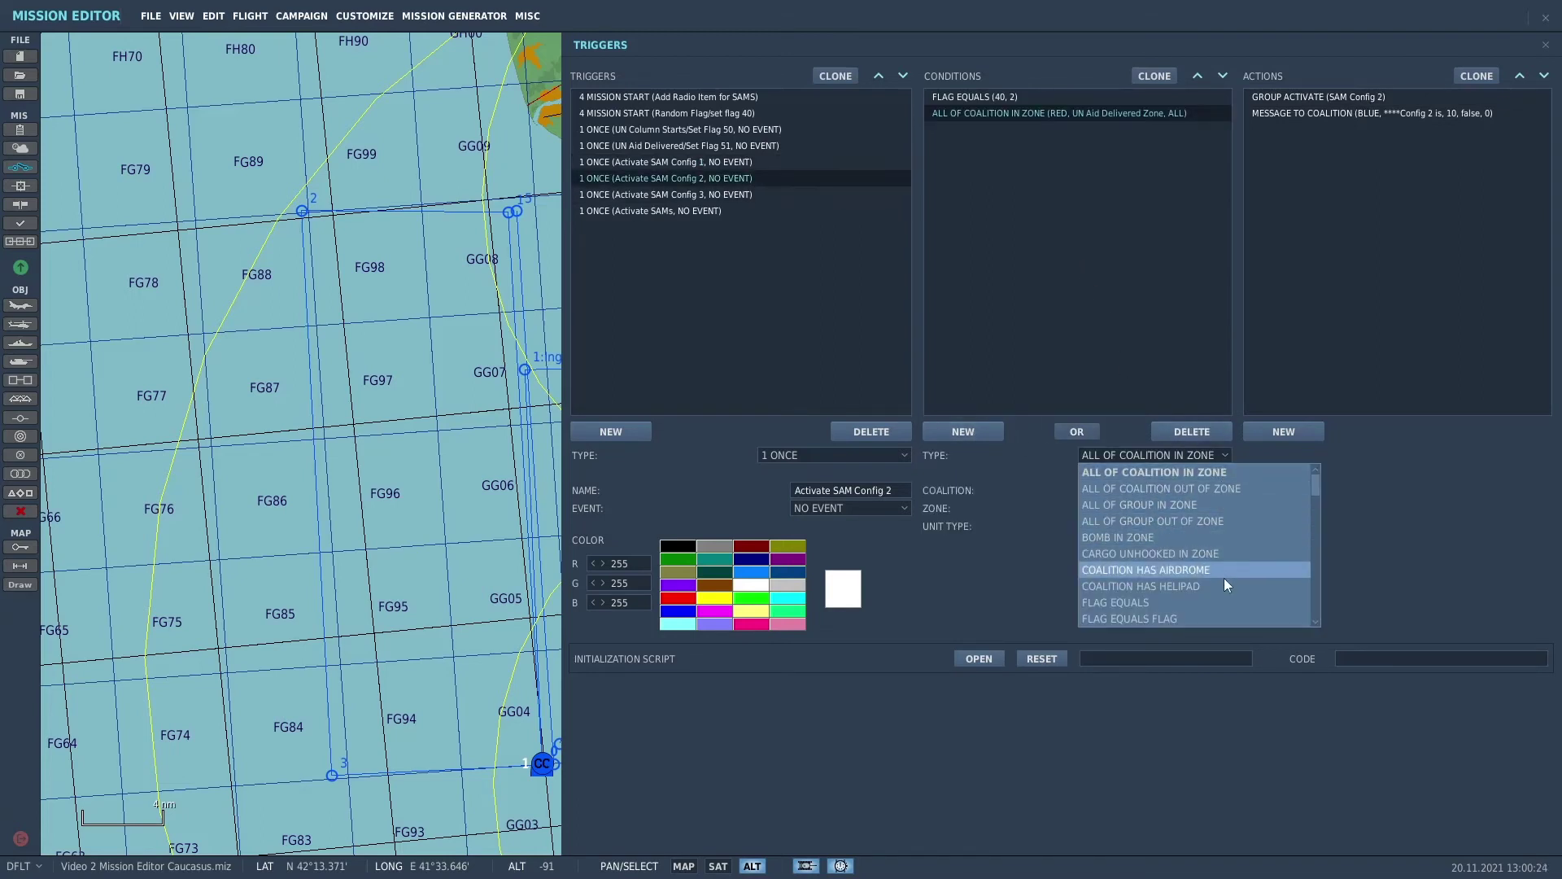
scroll(1213, 615, down, 2)
click(1212, 603)
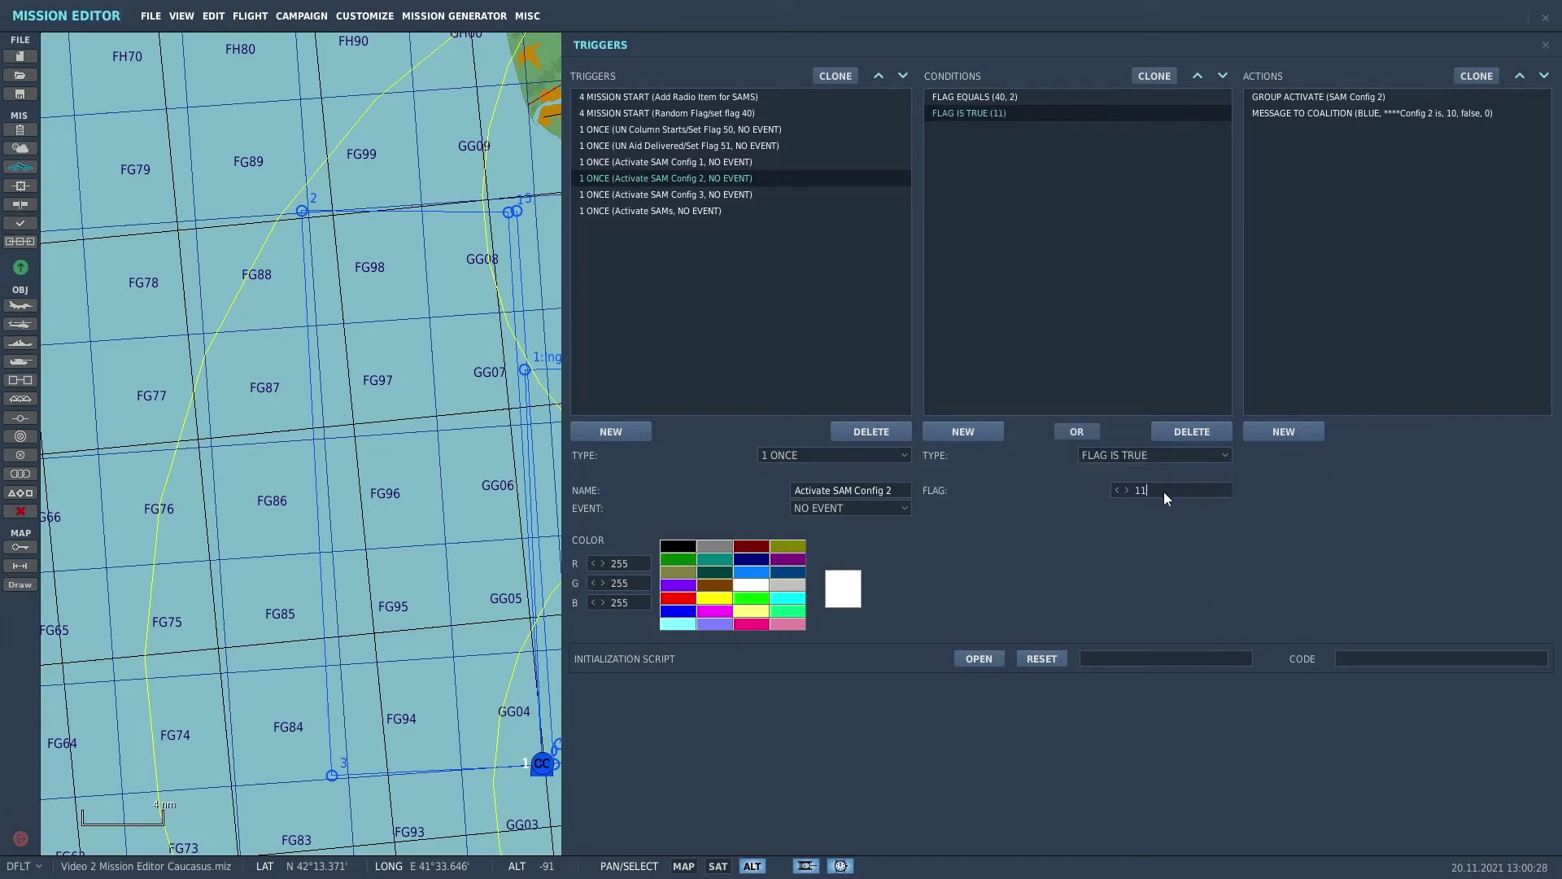
Step: Add a FLAG IS TRUE condition on flag 11 to the Activate SAM Config 3 trigger and close the trigger editor
click(747, 196)
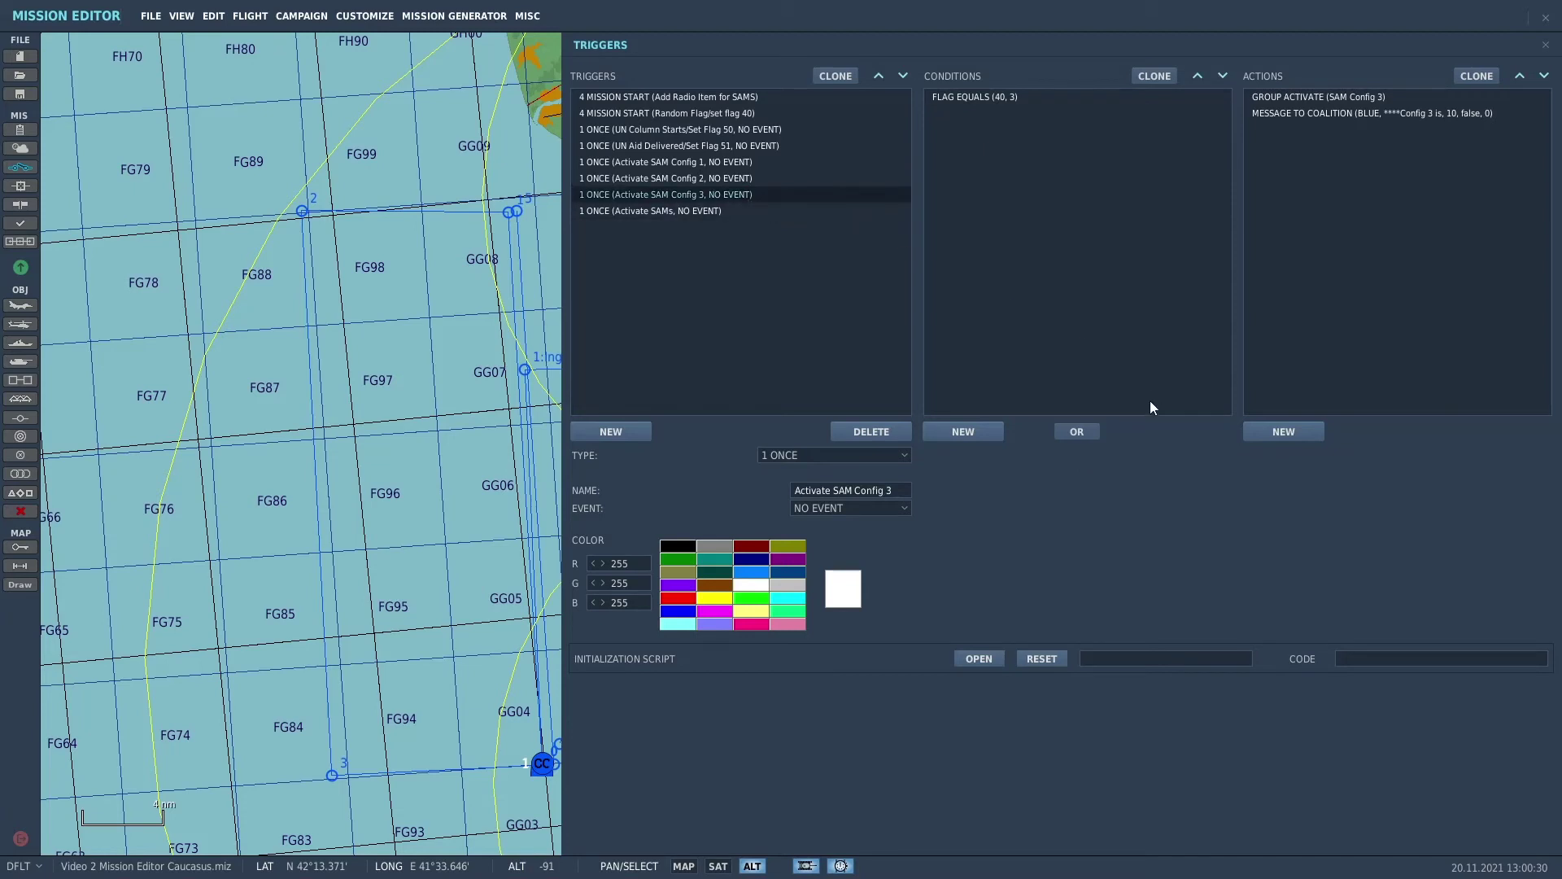
click(966, 438)
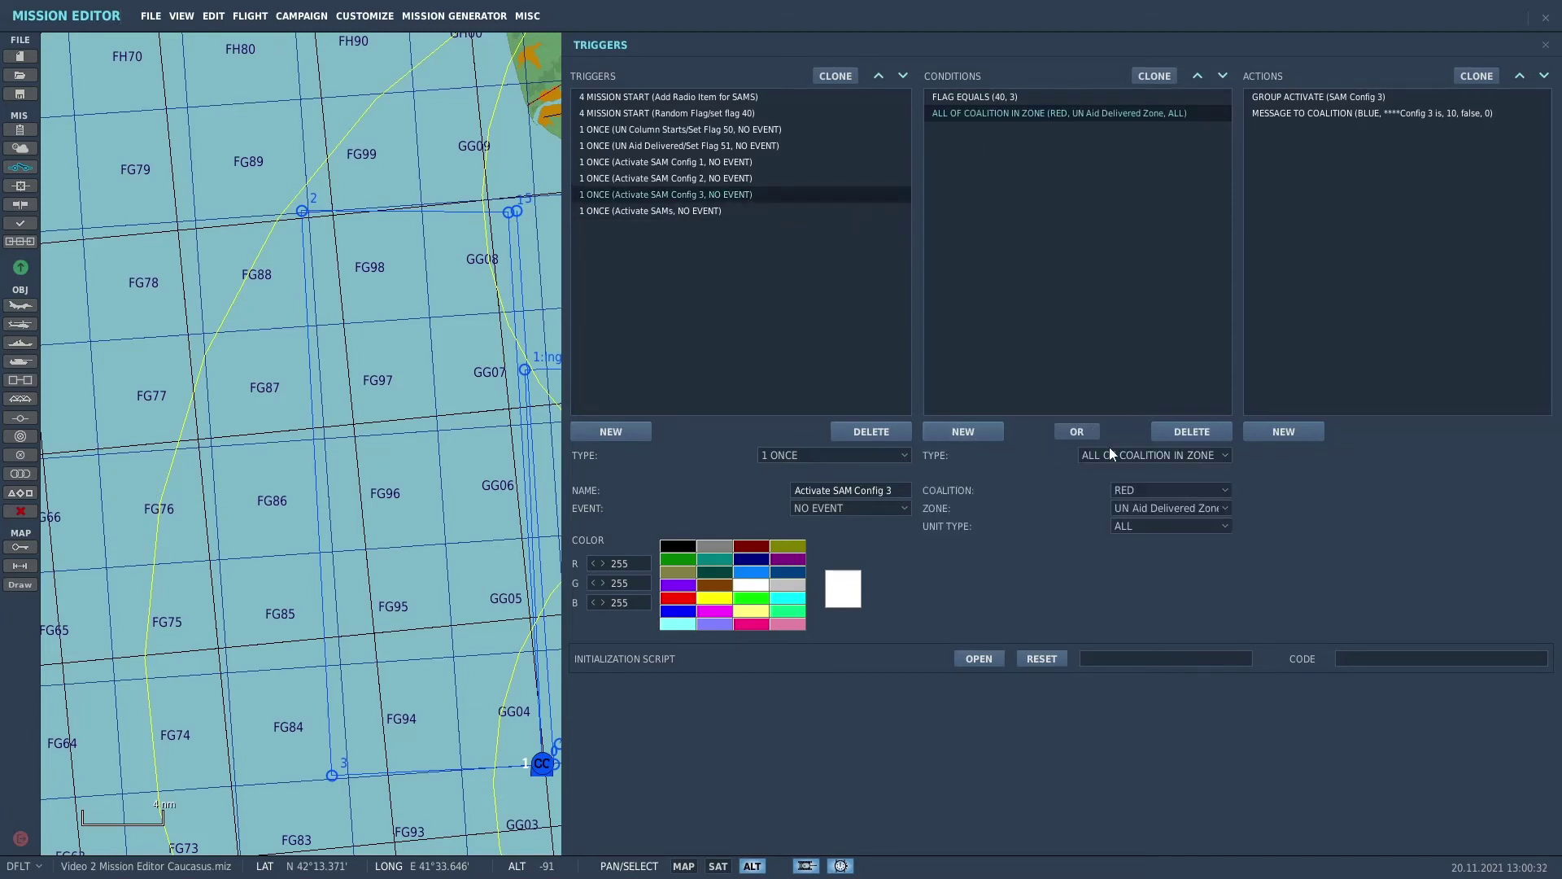
click(1224, 454)
scroll(1238, 541, down, 2)
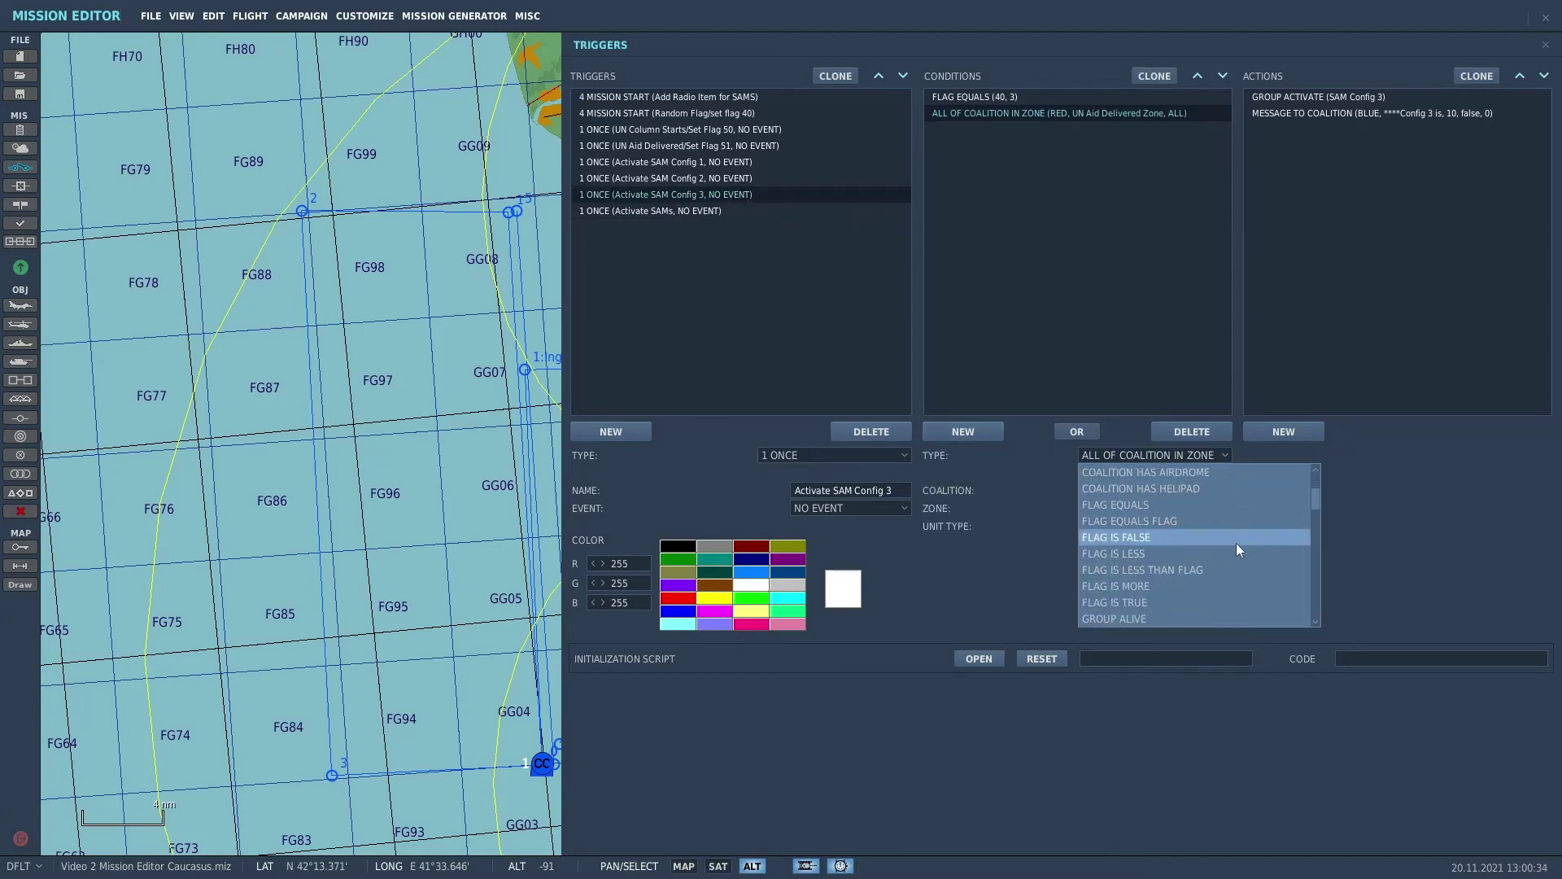
click(1205, 602)
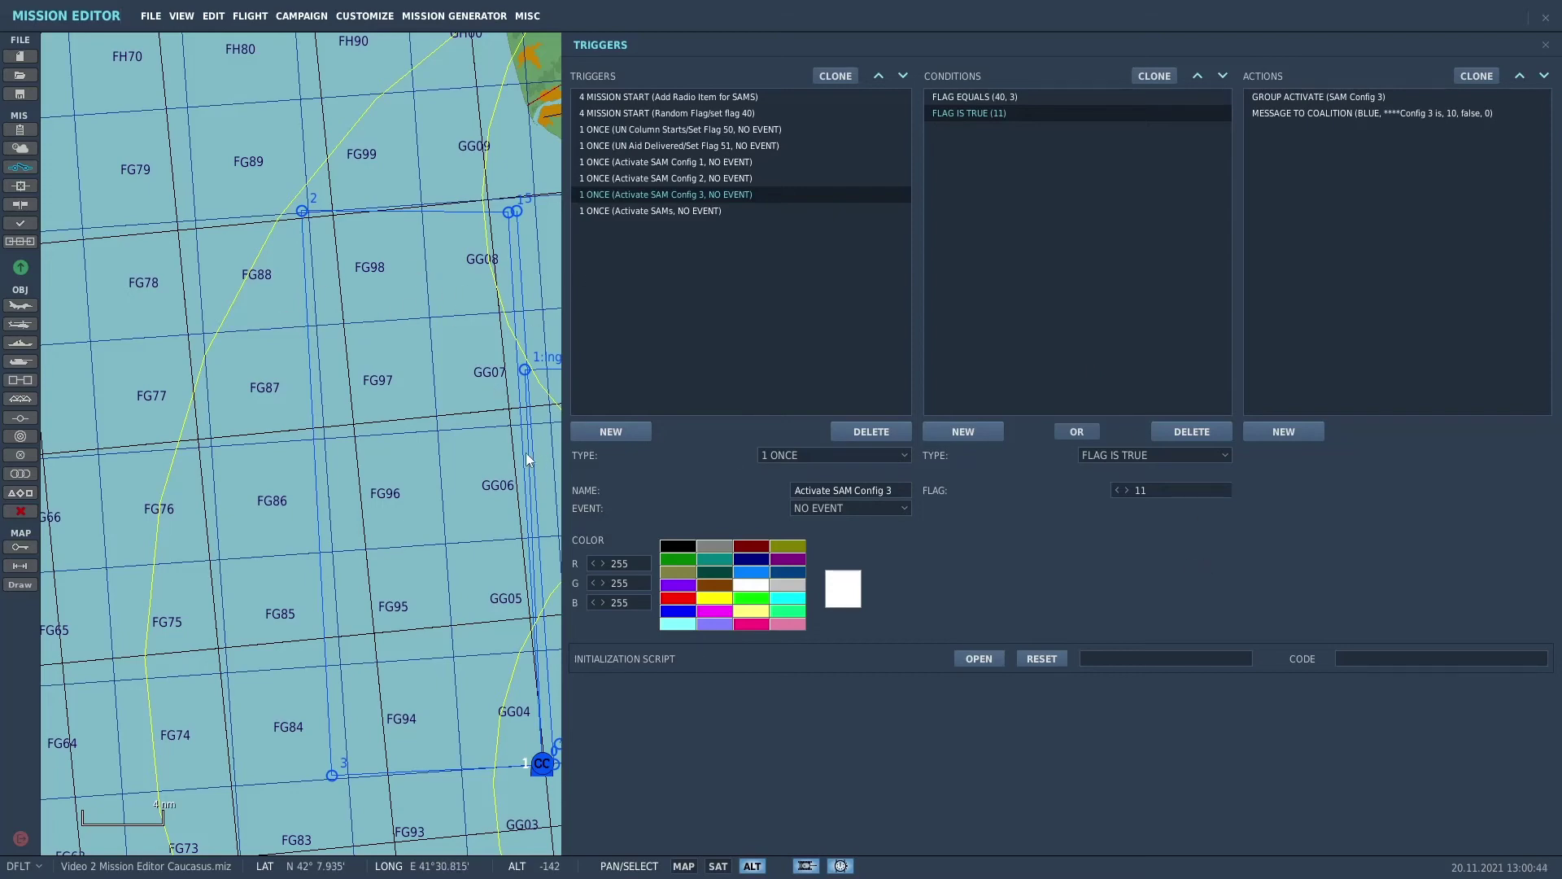
key(Escape)
Step: Save the mission and launch it for a test run
click(151, 16)
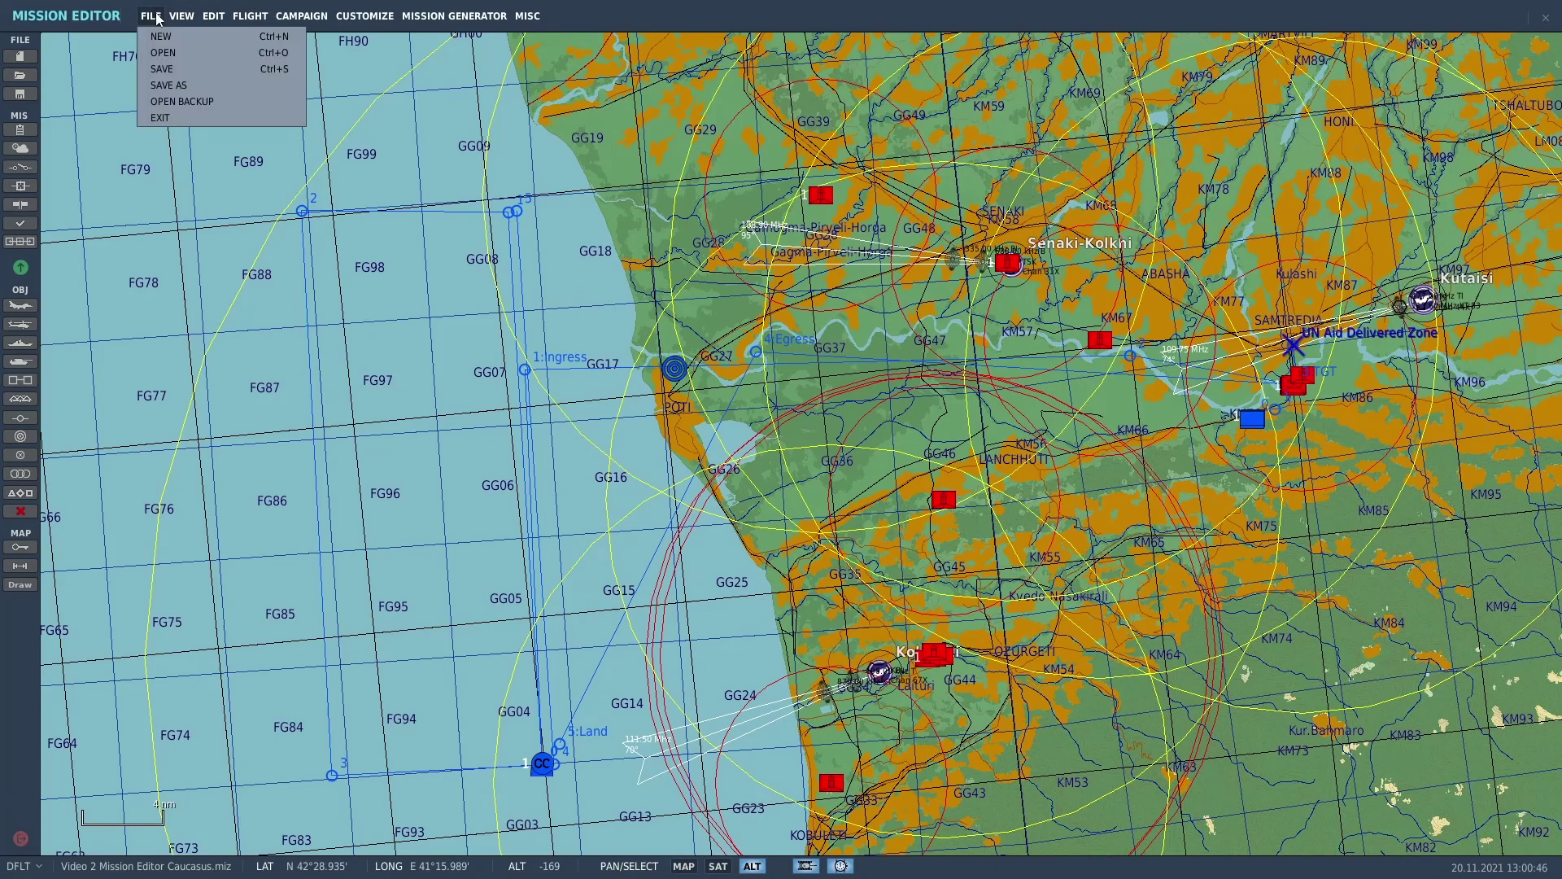
click(171, 68)
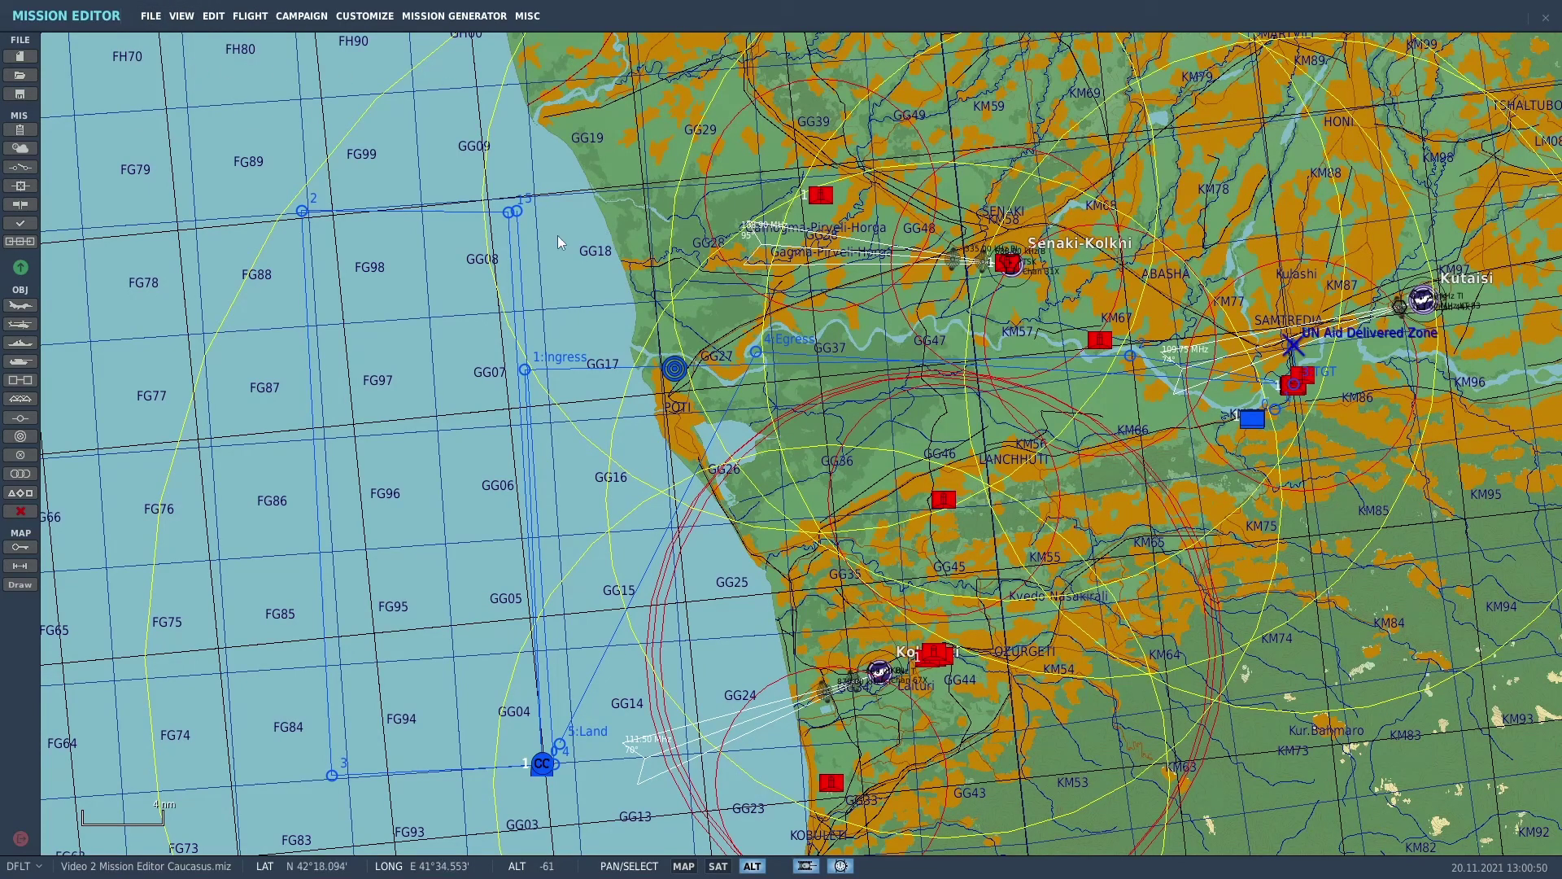
click(27, 263)
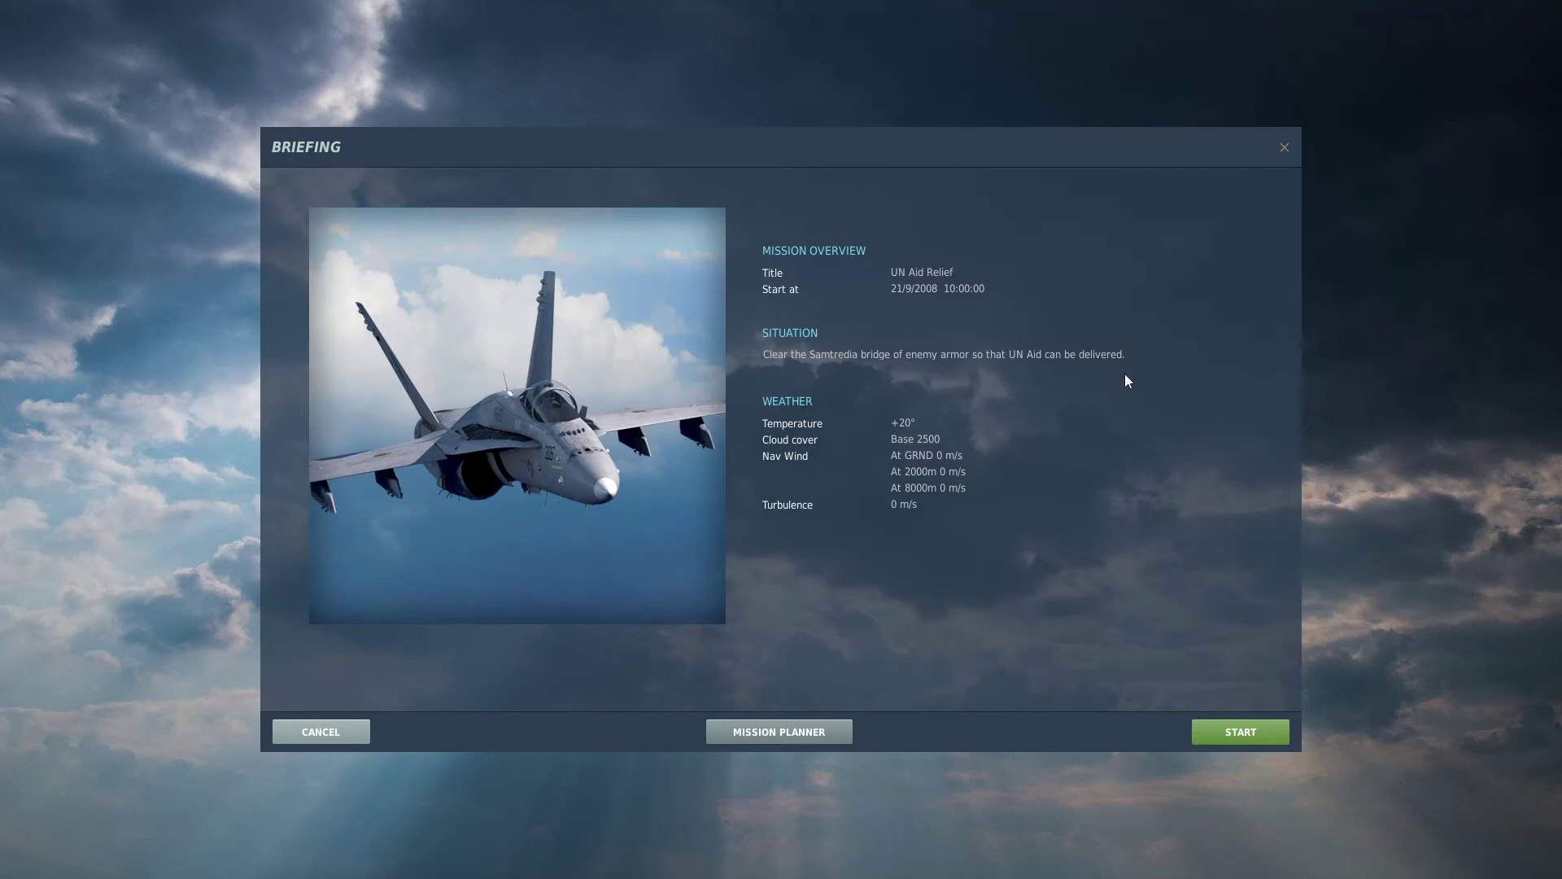
Step: Start the UN Aid Relief mission and fly as pilot of the Cold Ship Harrier AV-8B N/A
click(1277, 738)
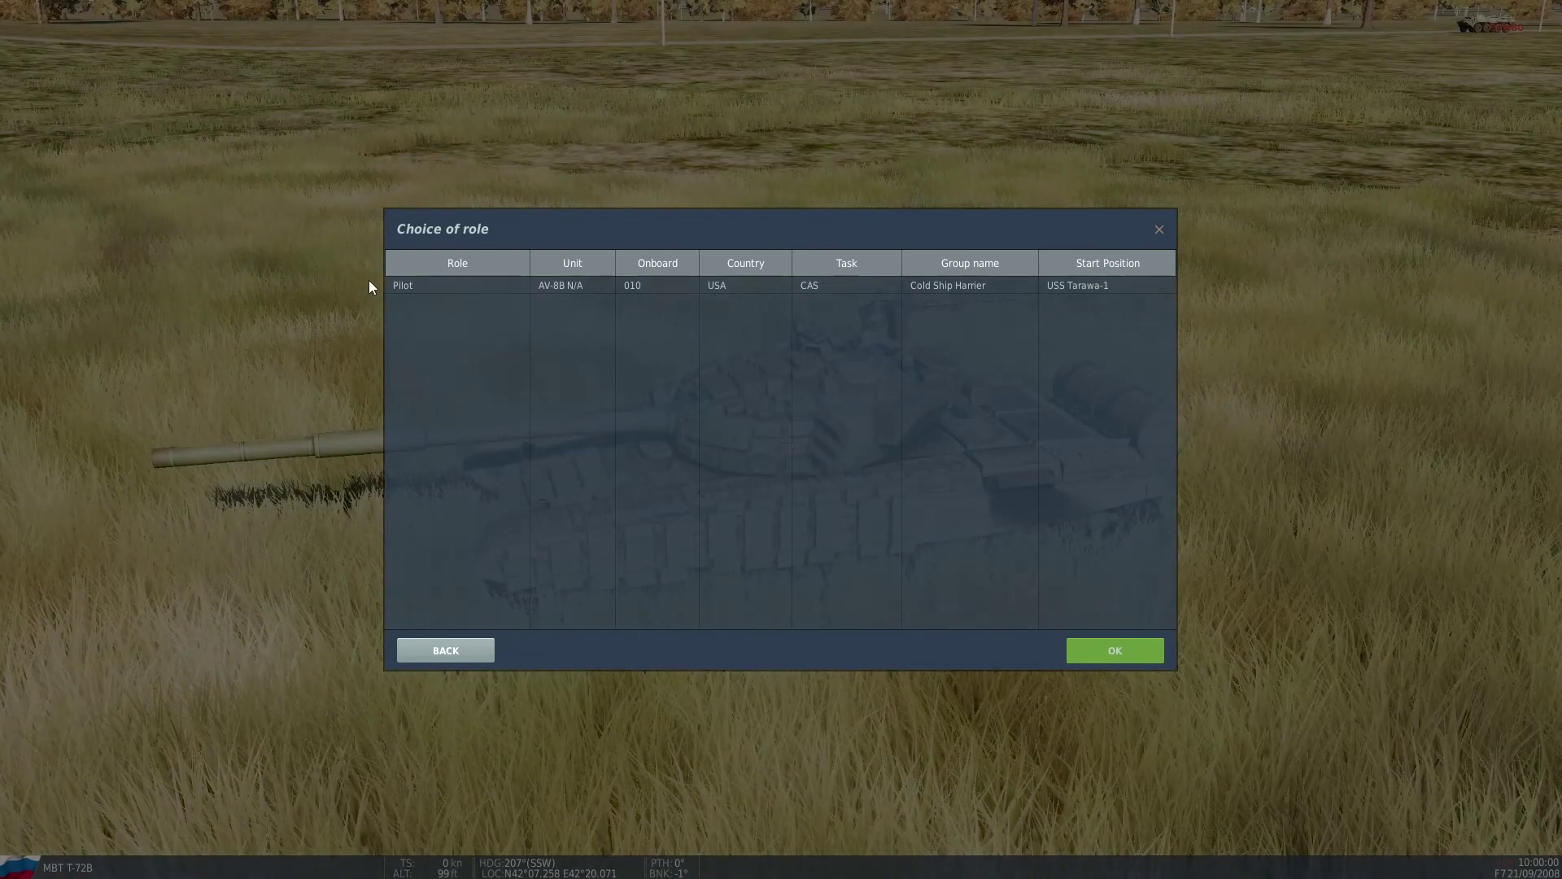
click(986, 285)
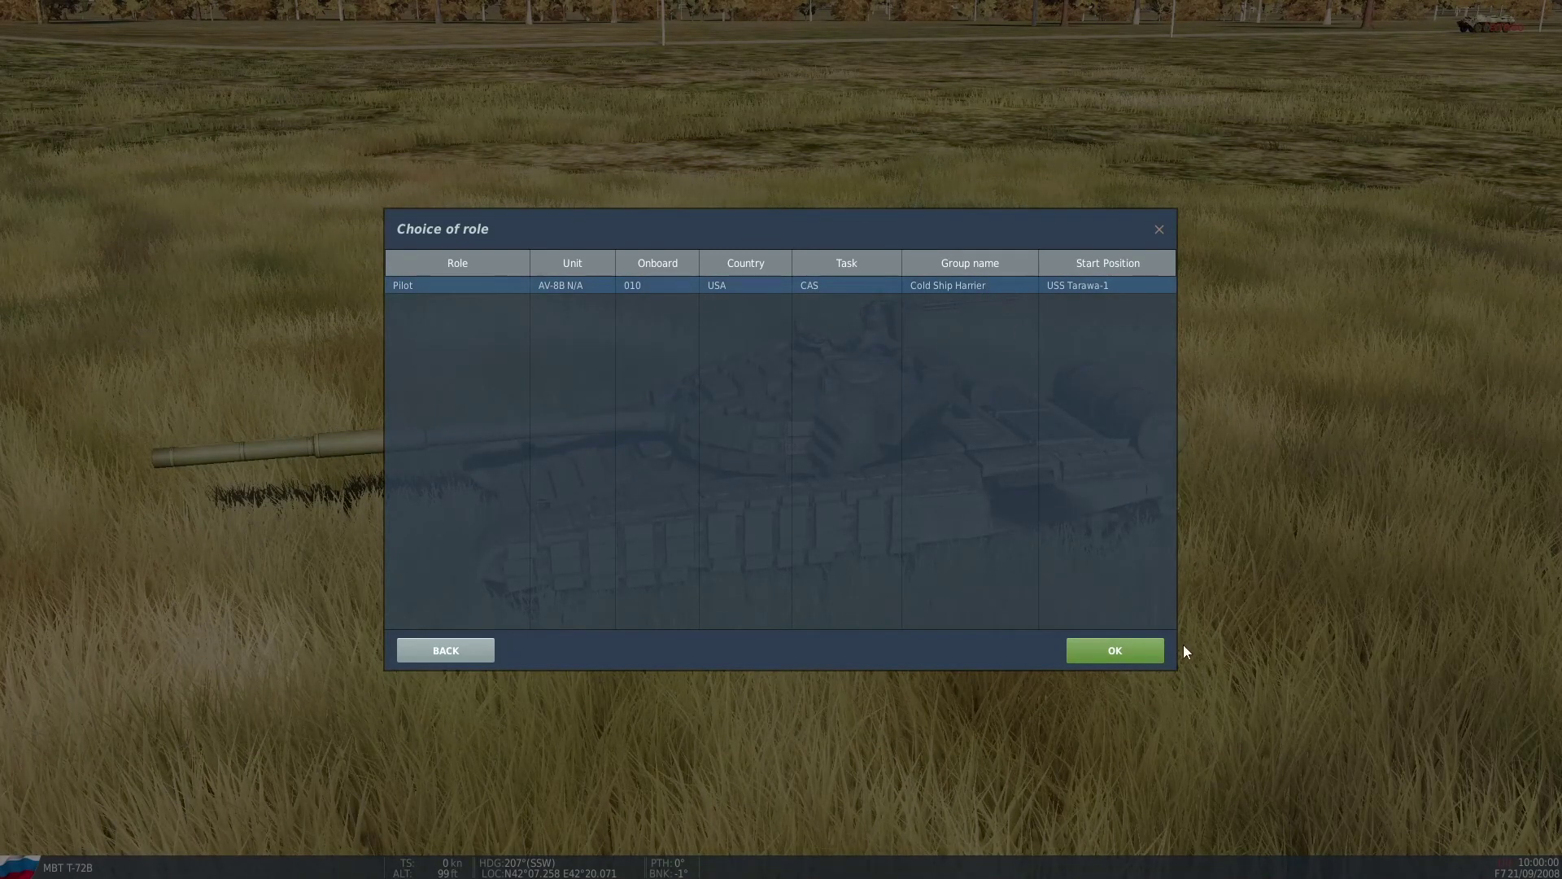
click(1130, 657)
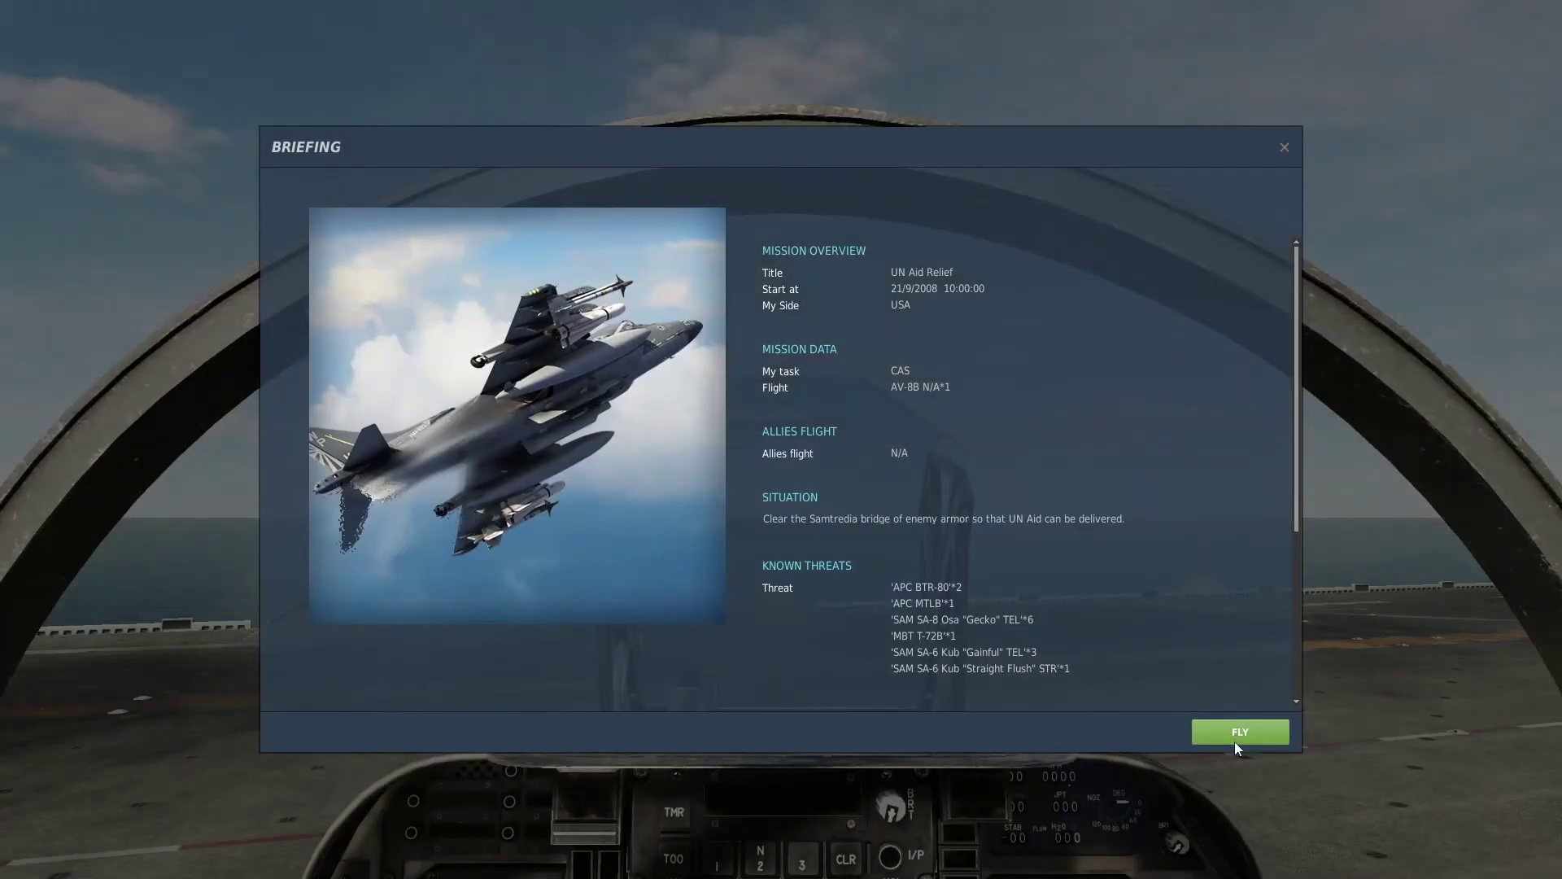
click(1234, 741)
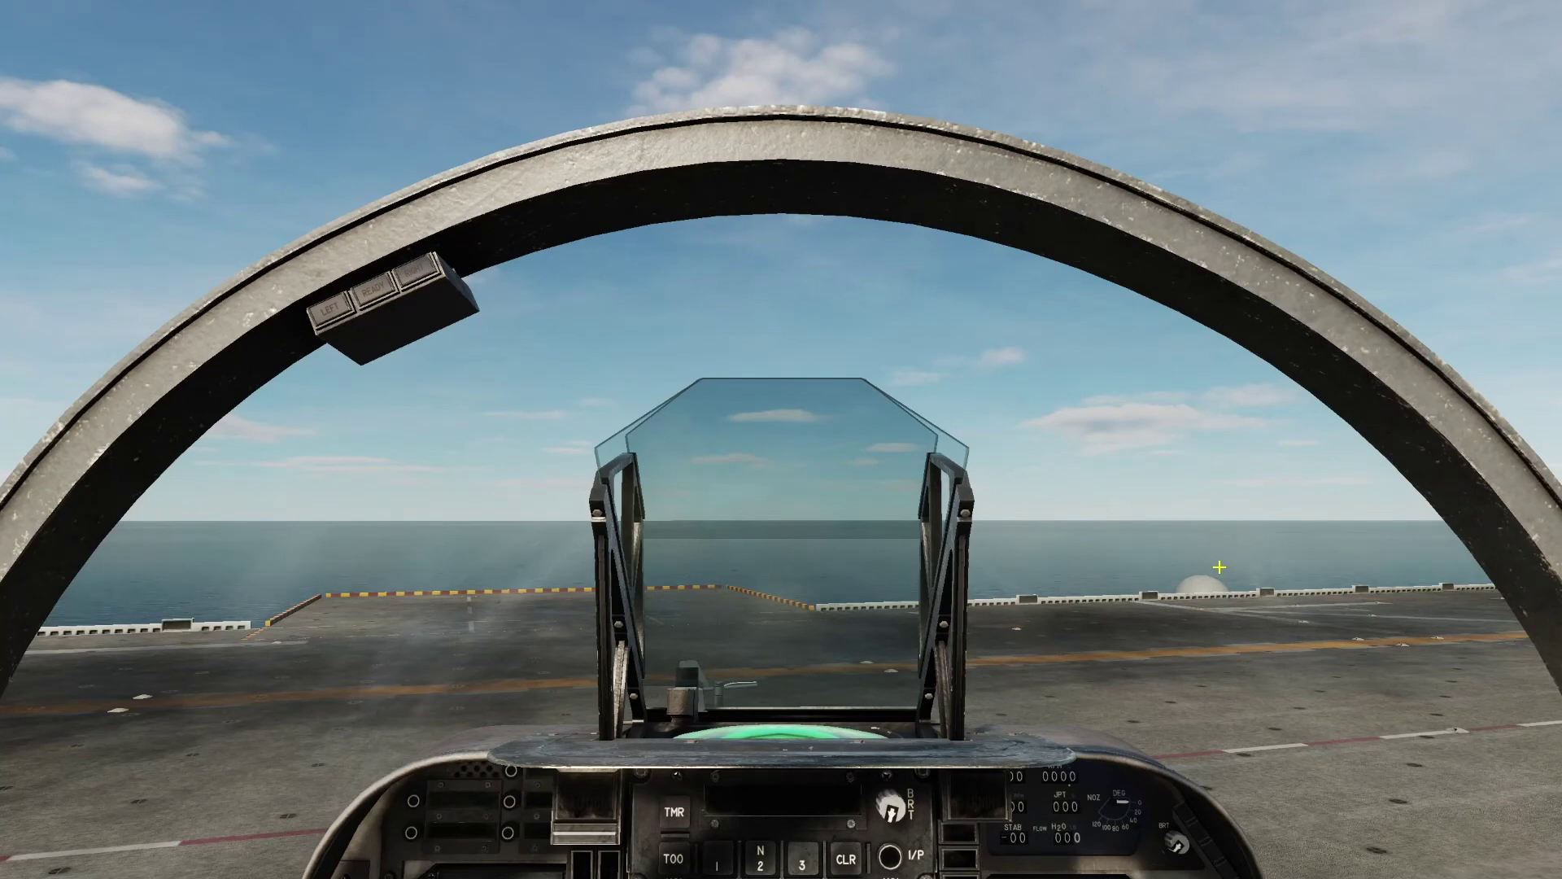
Step: Issue the Add Enemy SAMs command from the Other submenu of the in-flight radio communications
key(backslash)
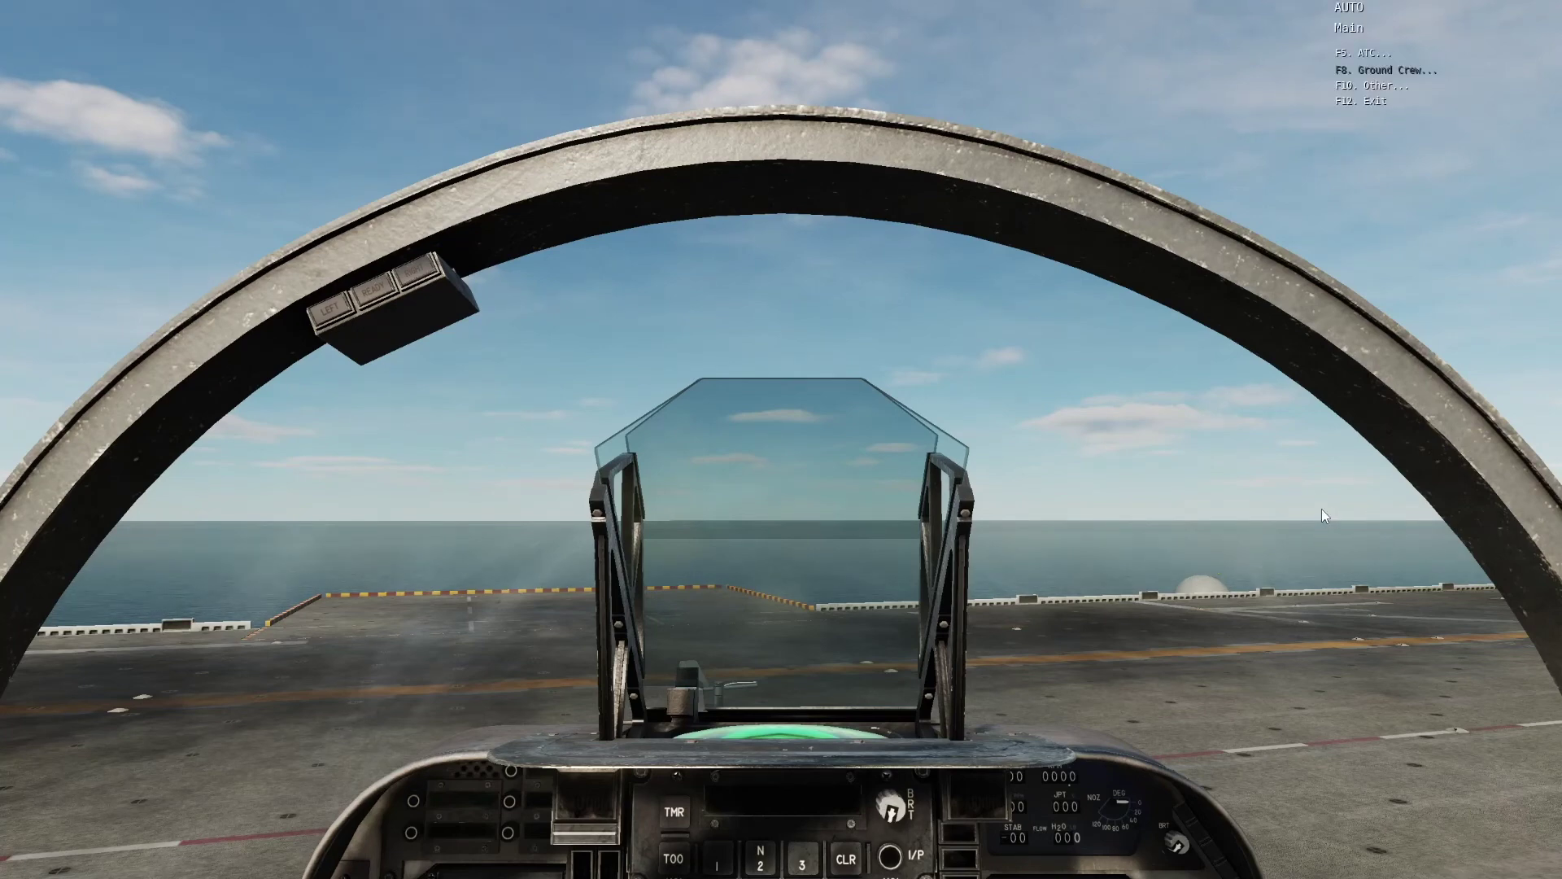
click(1350, 88)
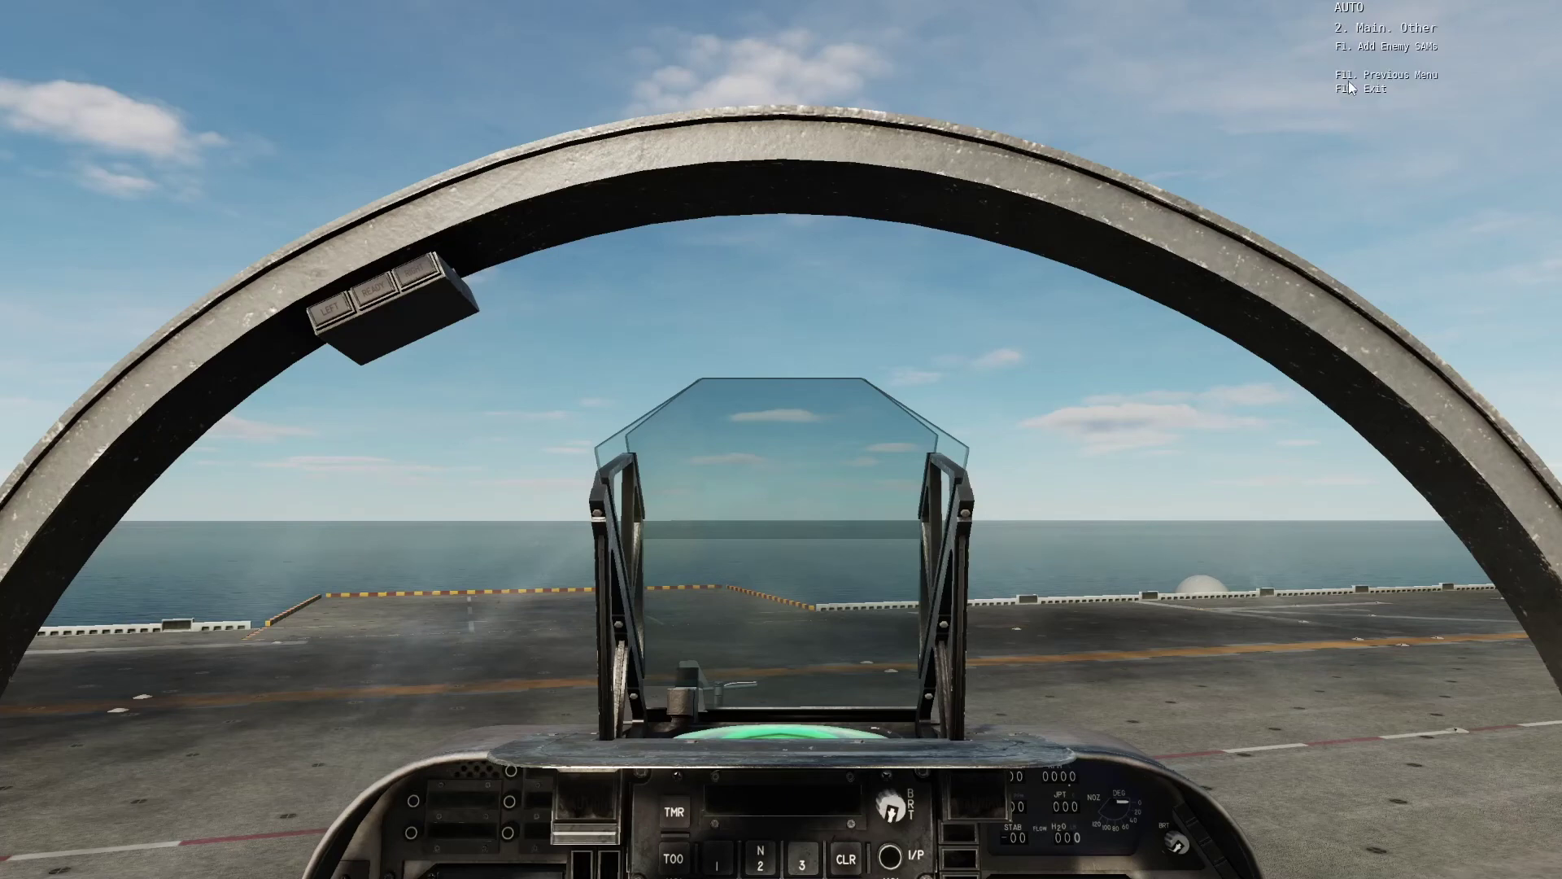
click(1403, 47)
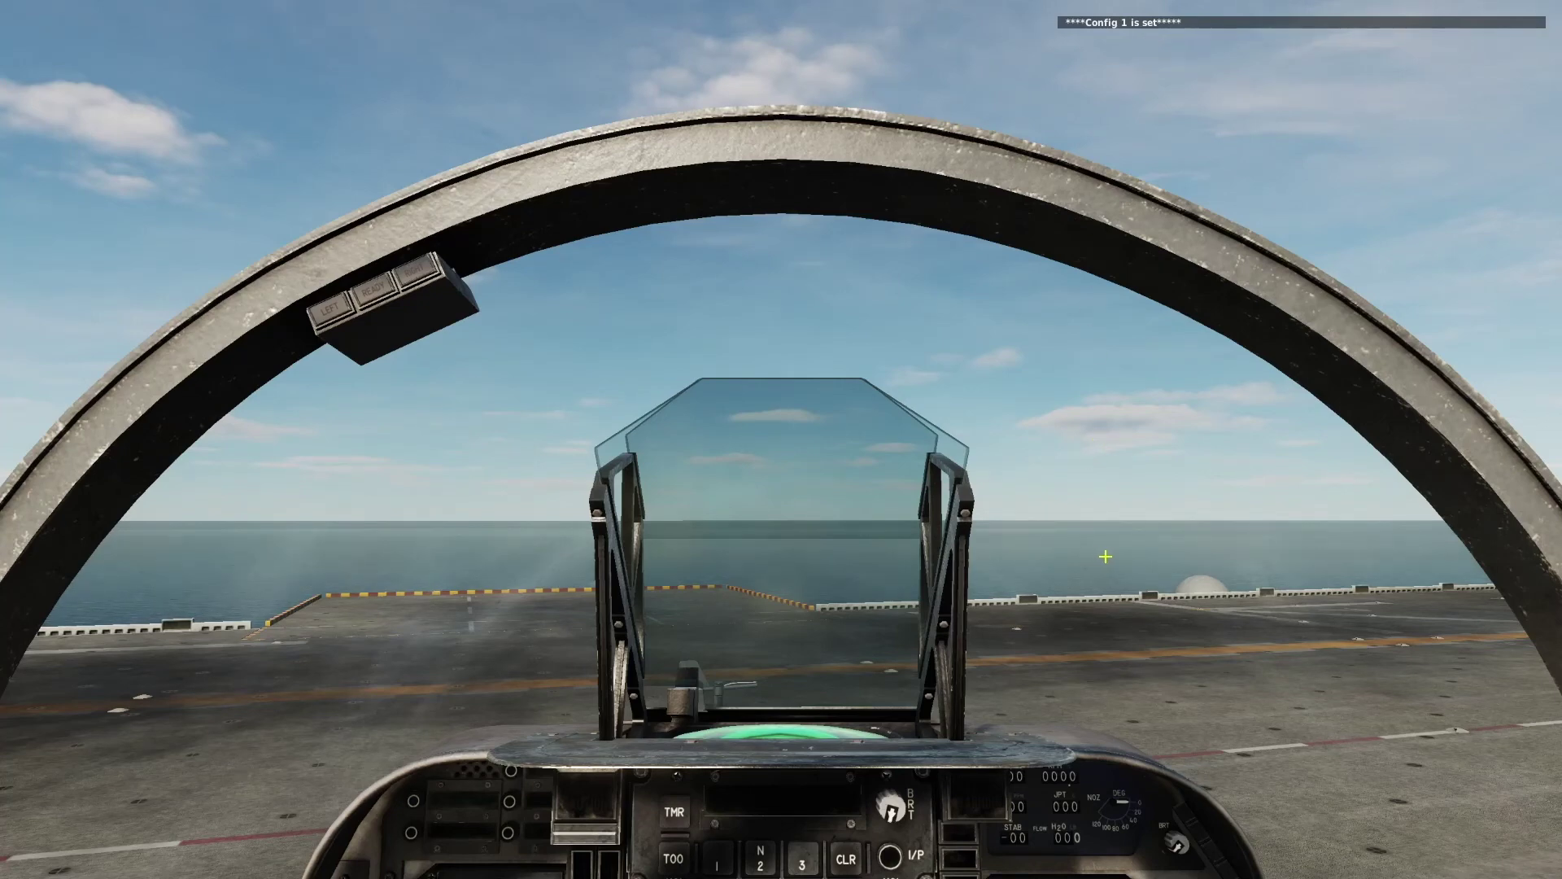
Step: Open the in-flight theatre map and examine the SA-6 site east of Kobuleti
key(F10)
right_drag(1414, 420, 1053, 695)
scroll(1052, 695, up, 3)
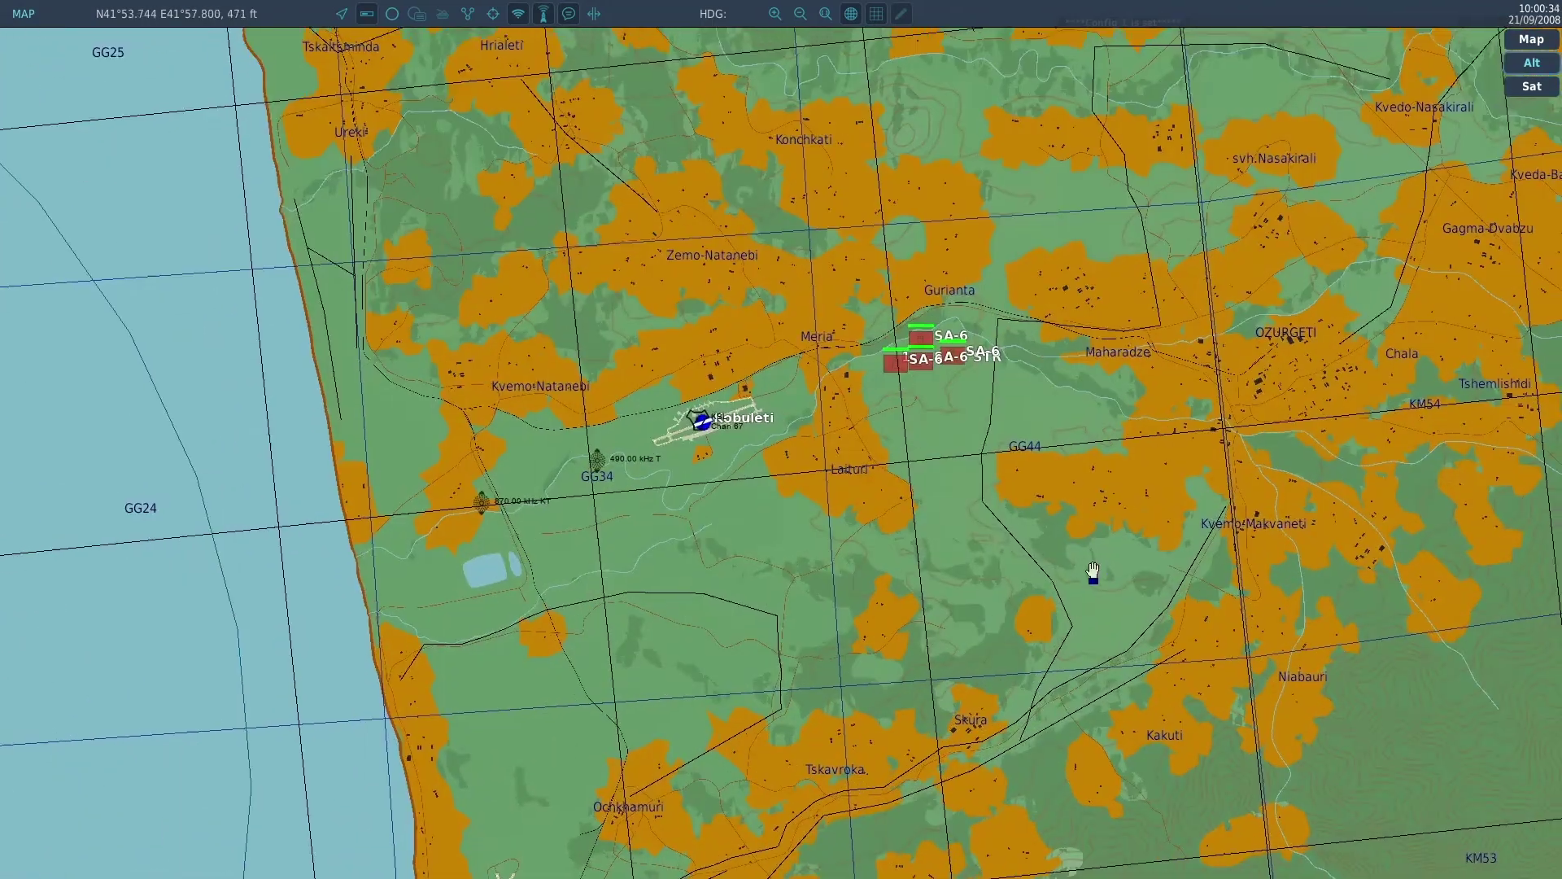
right_drag(1088, 575, 925, 702)
scroll(924, 701, up, 1)
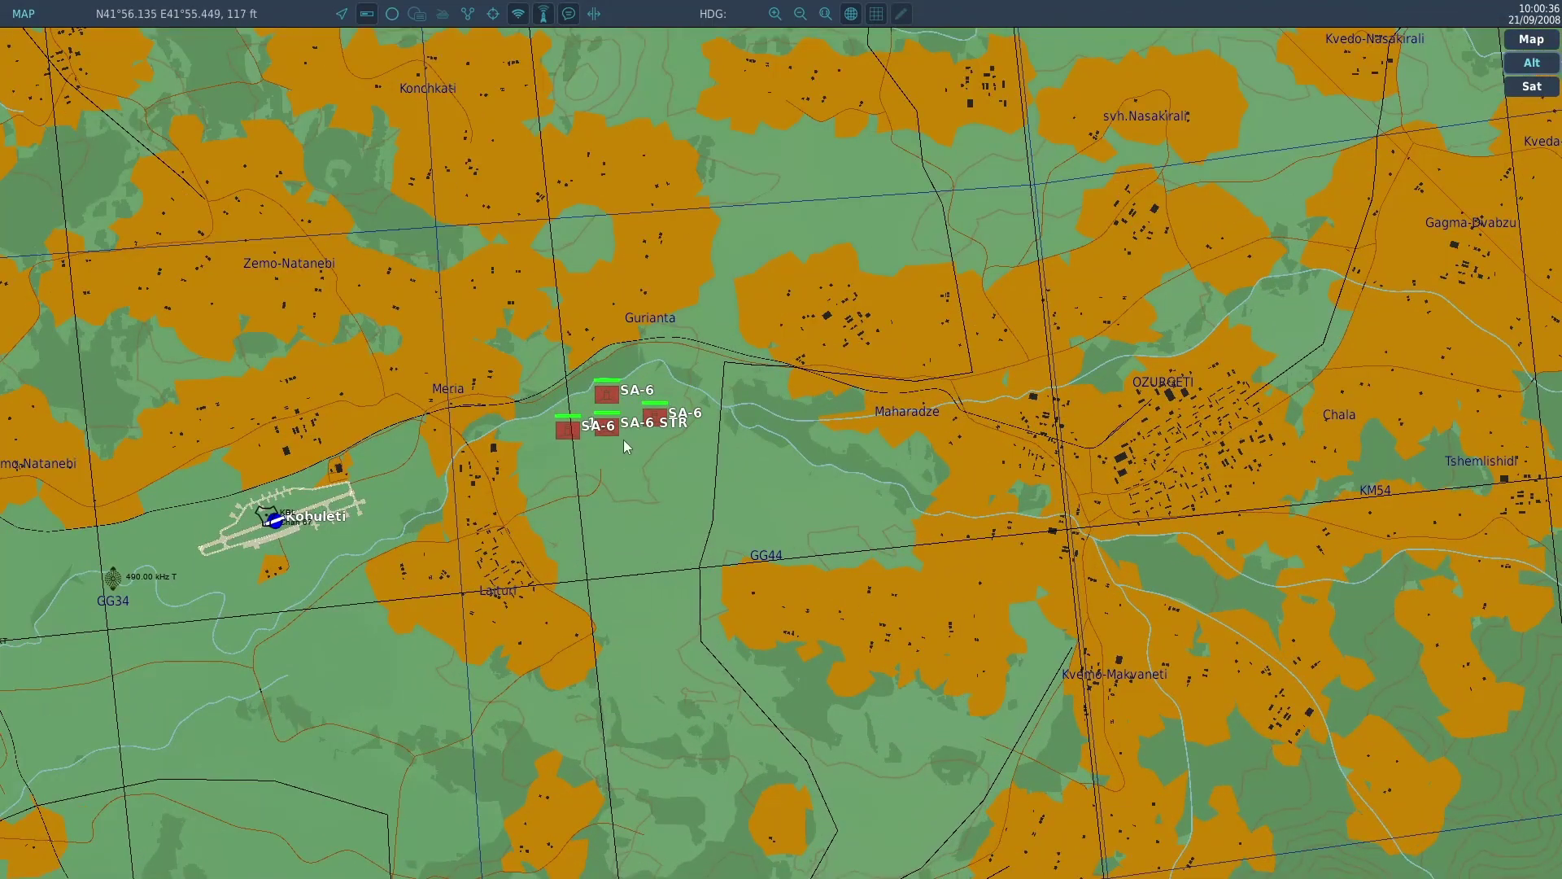
right_drag(917, 510, 992, 670)
scroll(993, 671, down, 3)
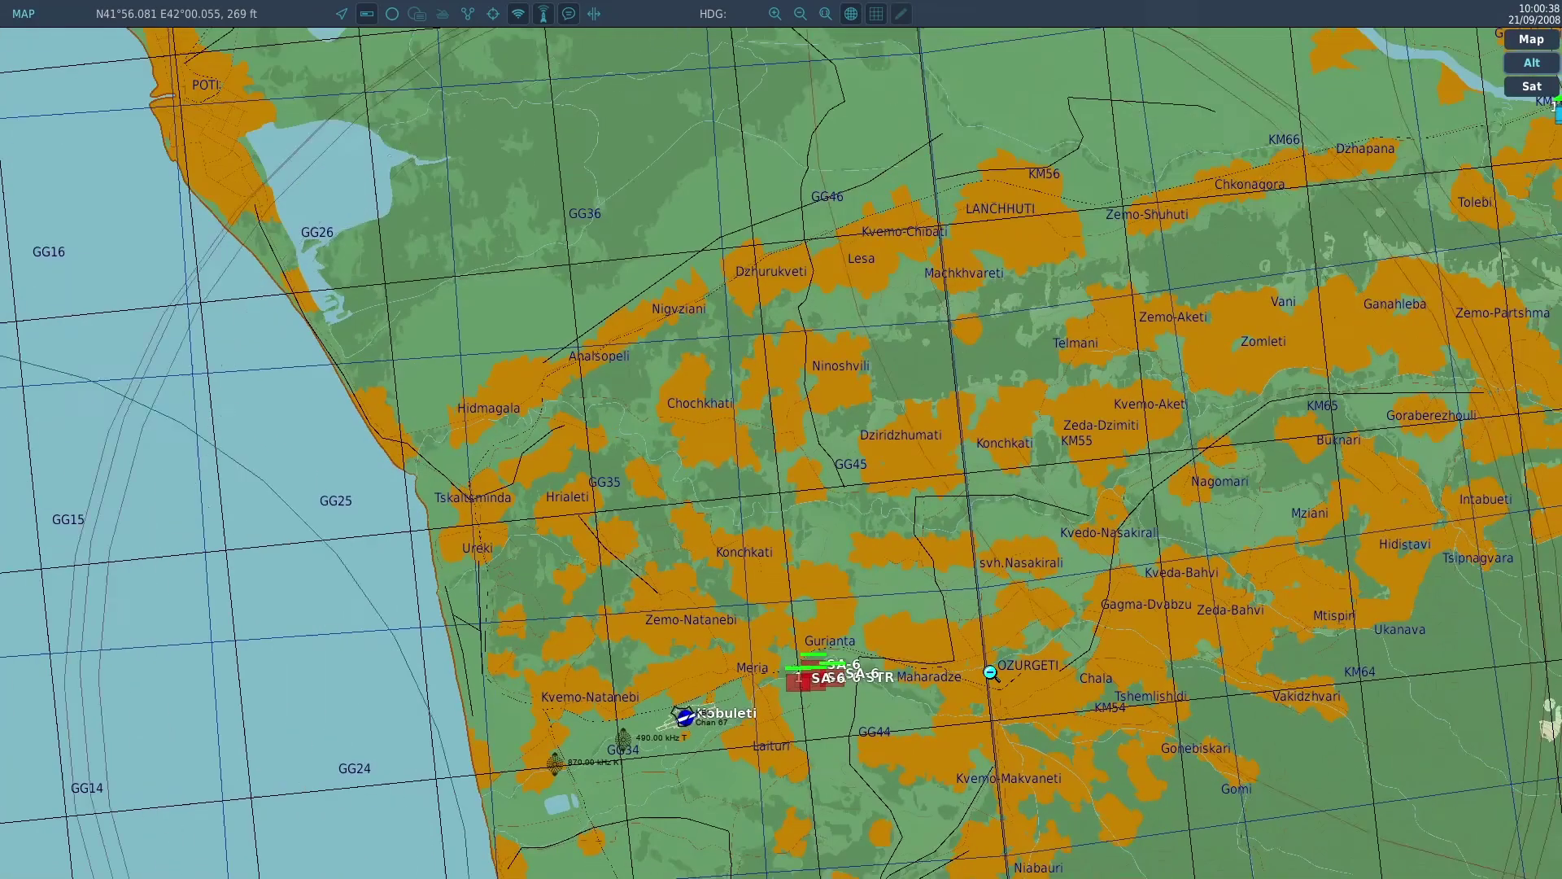
Step: Survey the map between Kobuleti and Samtredia for the activated SAM units
right_drag(1229, 692, 771, 614)
scroll(806, 686, up, 1)
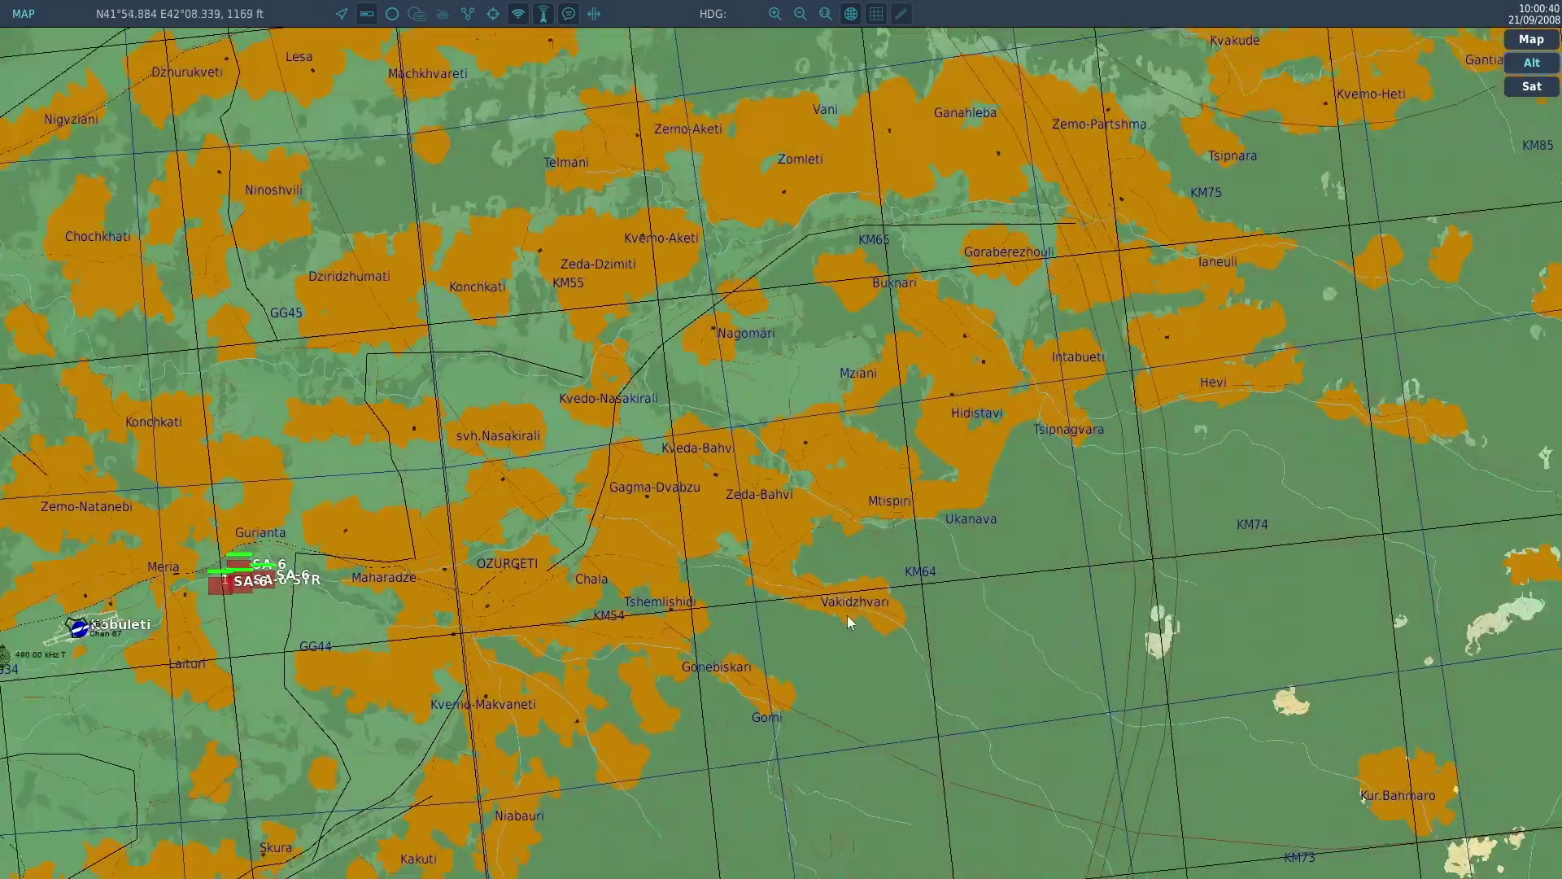
scroll(835, 637, down, 2)
scroll(835, 629, down, 1)
right_drag(903, 593, 868, 653)
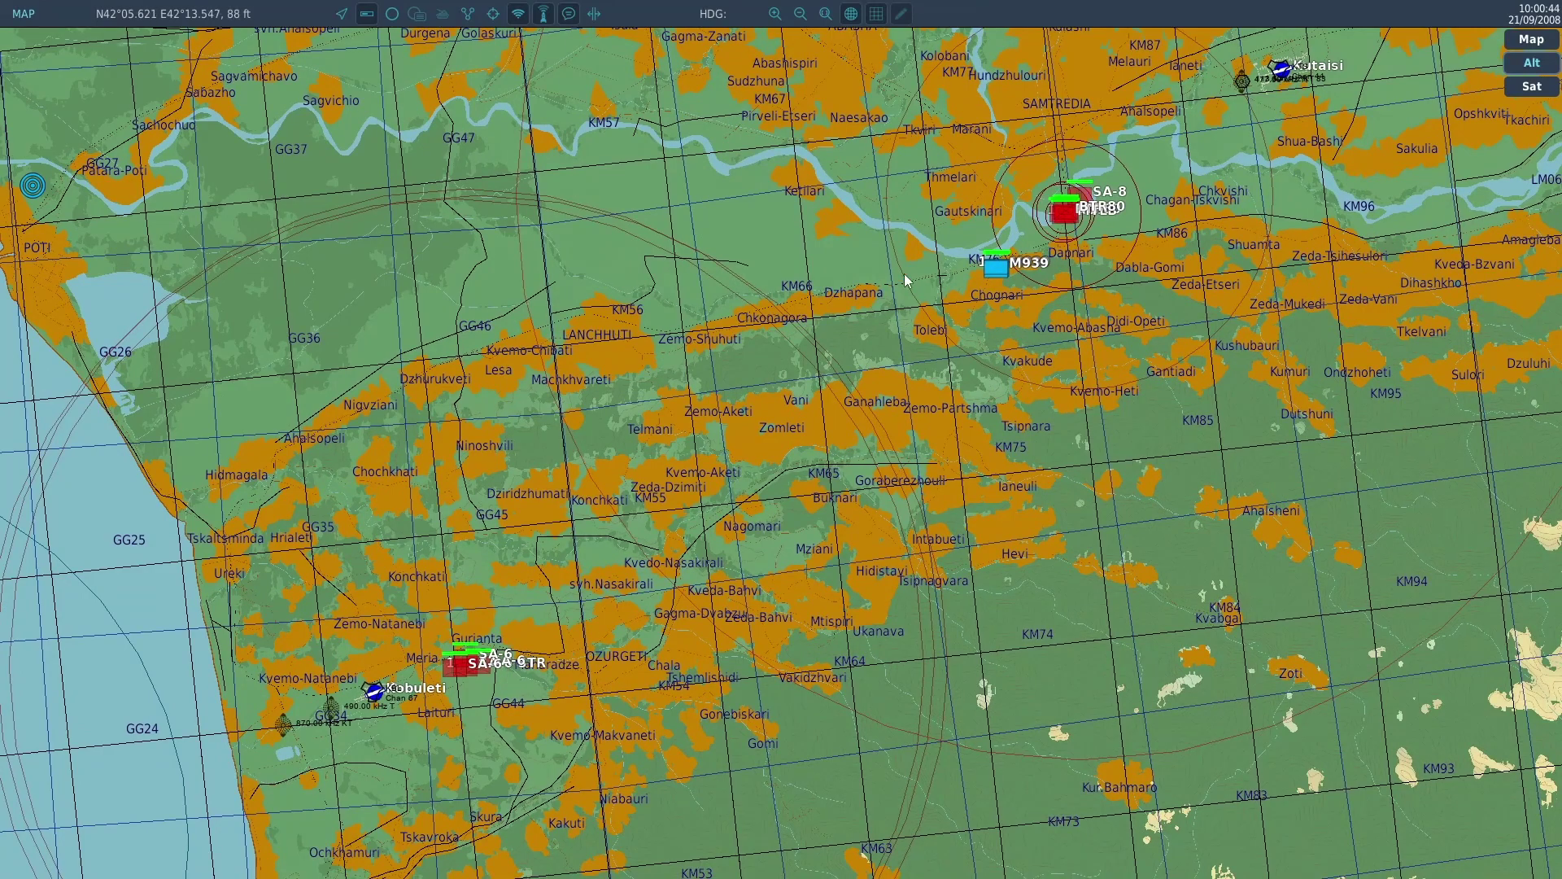
scroll(681, 558, up, 1)
scroll(618, 574, up, 2)
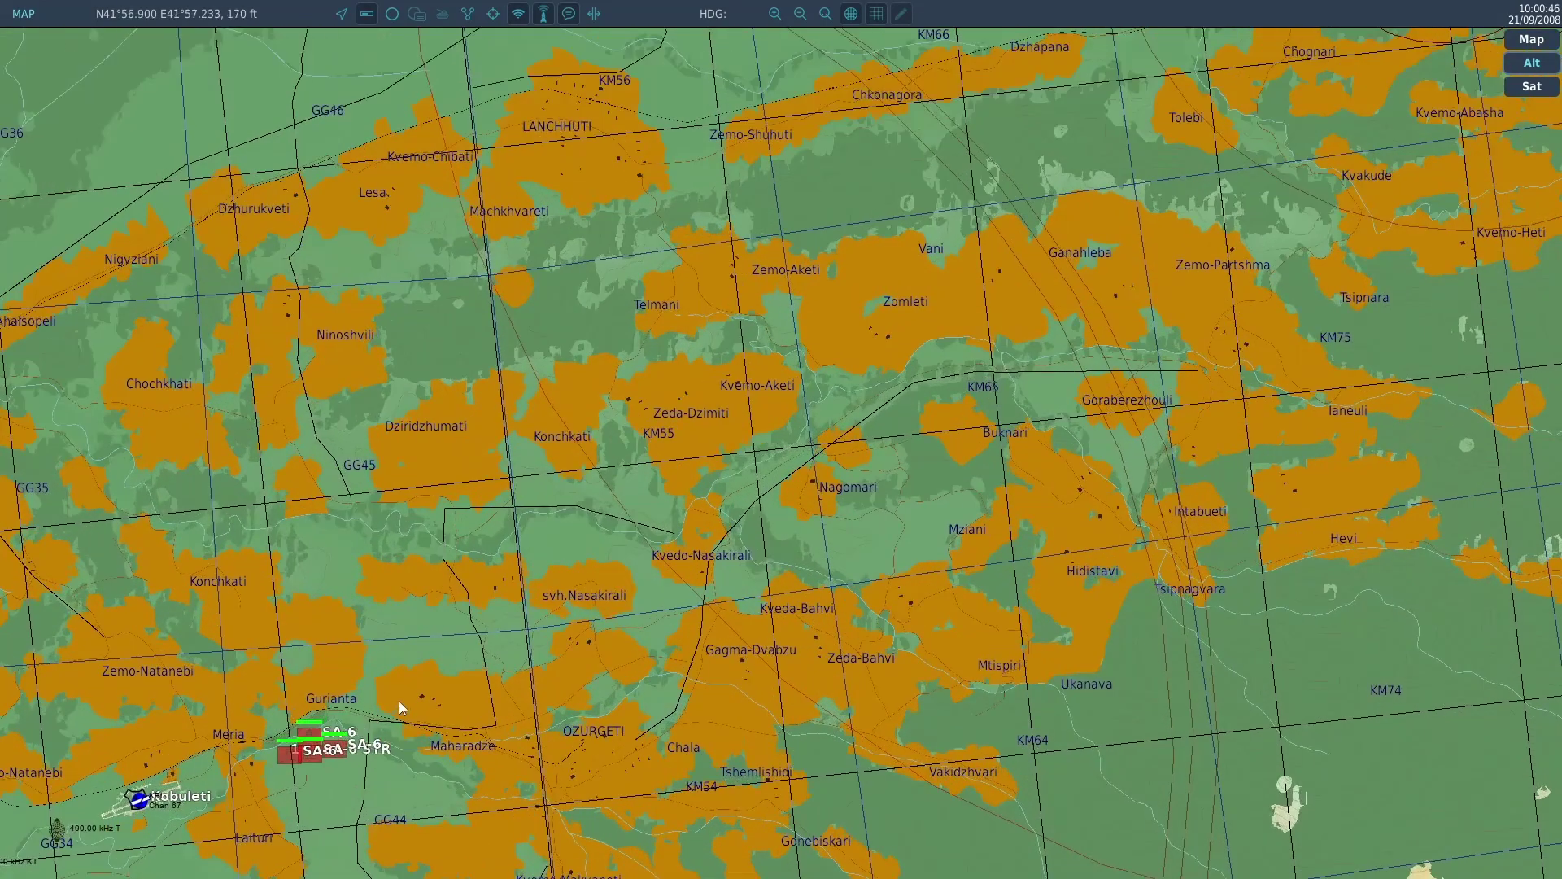
right_drag(414, 661, 505, 561)
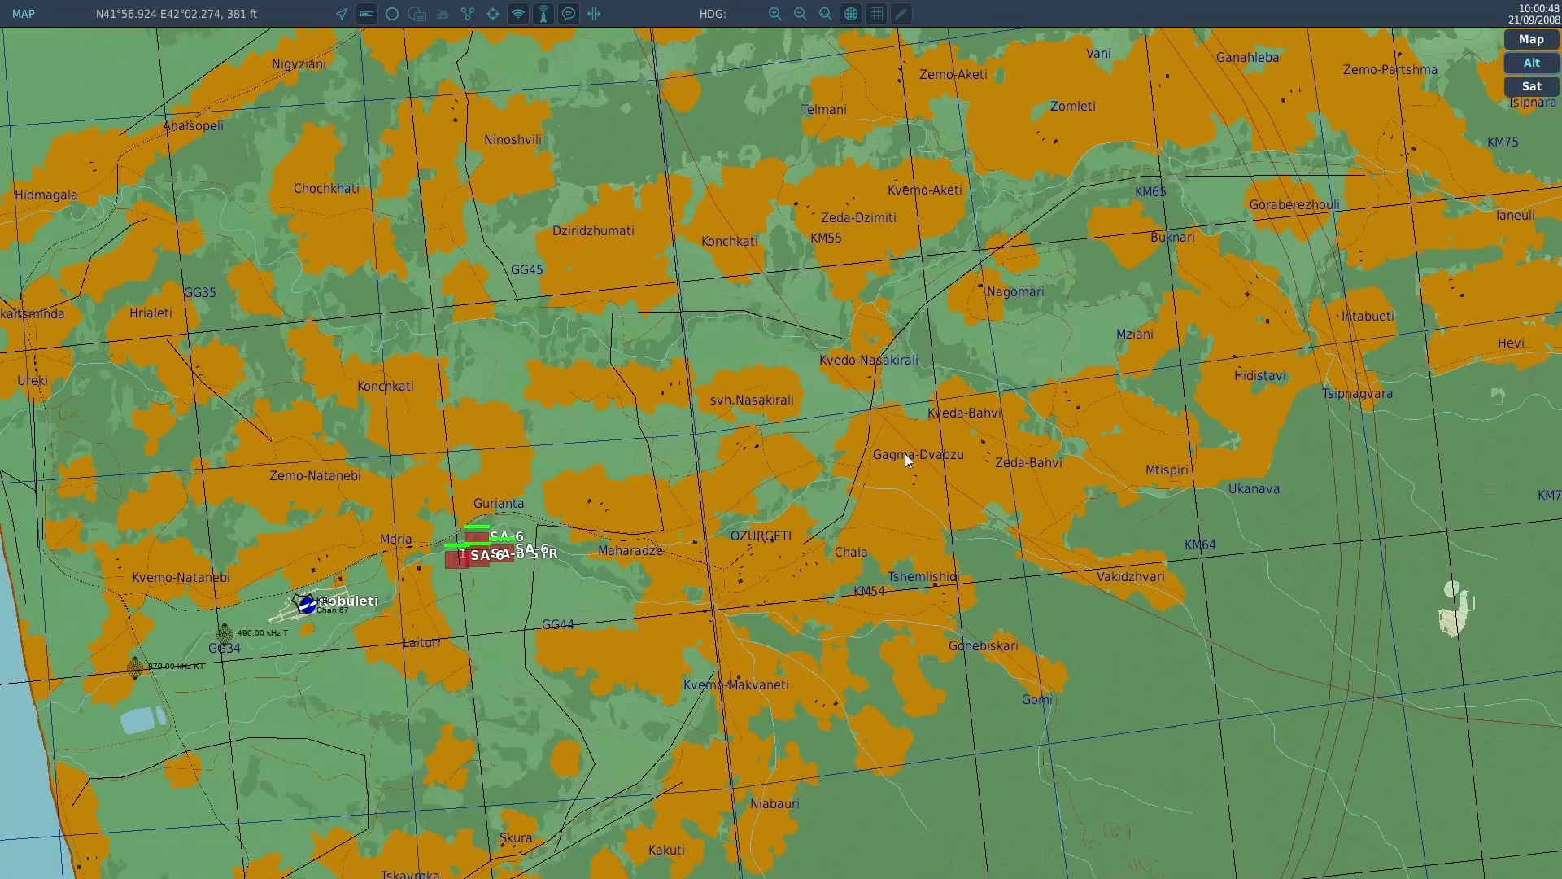
Step: Select the SA-8 unit beside the enemy armor south of Samtredia to check which SAM group it belongs to
right_drag(1120, 324, 743, 642)
right_drag(1216, 329, 876, 687)
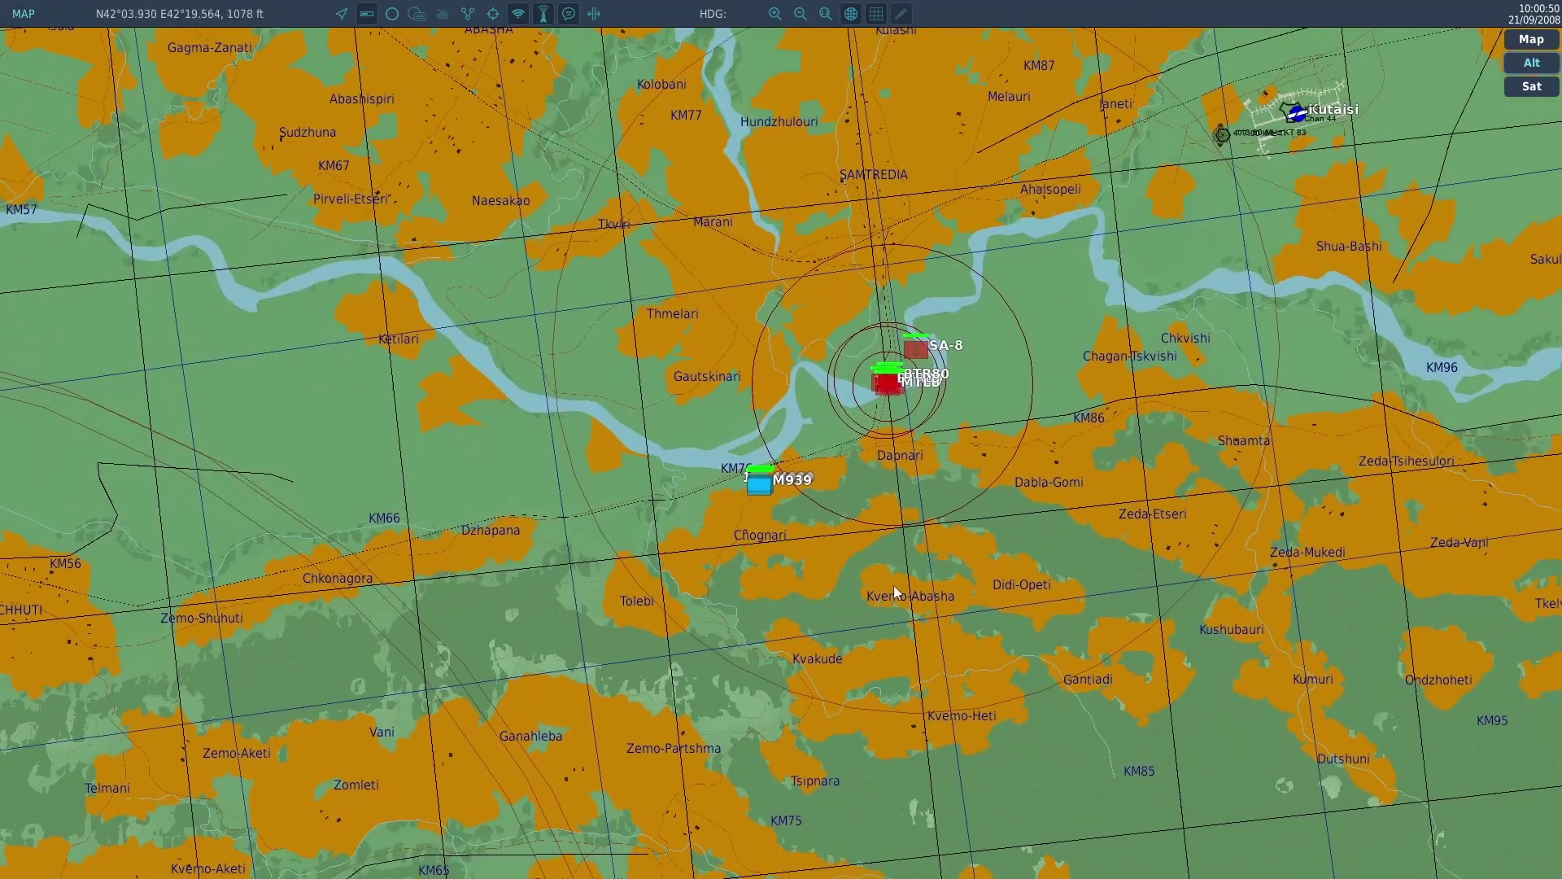
scroll(995, 360, up, 2)
click(876, 345)
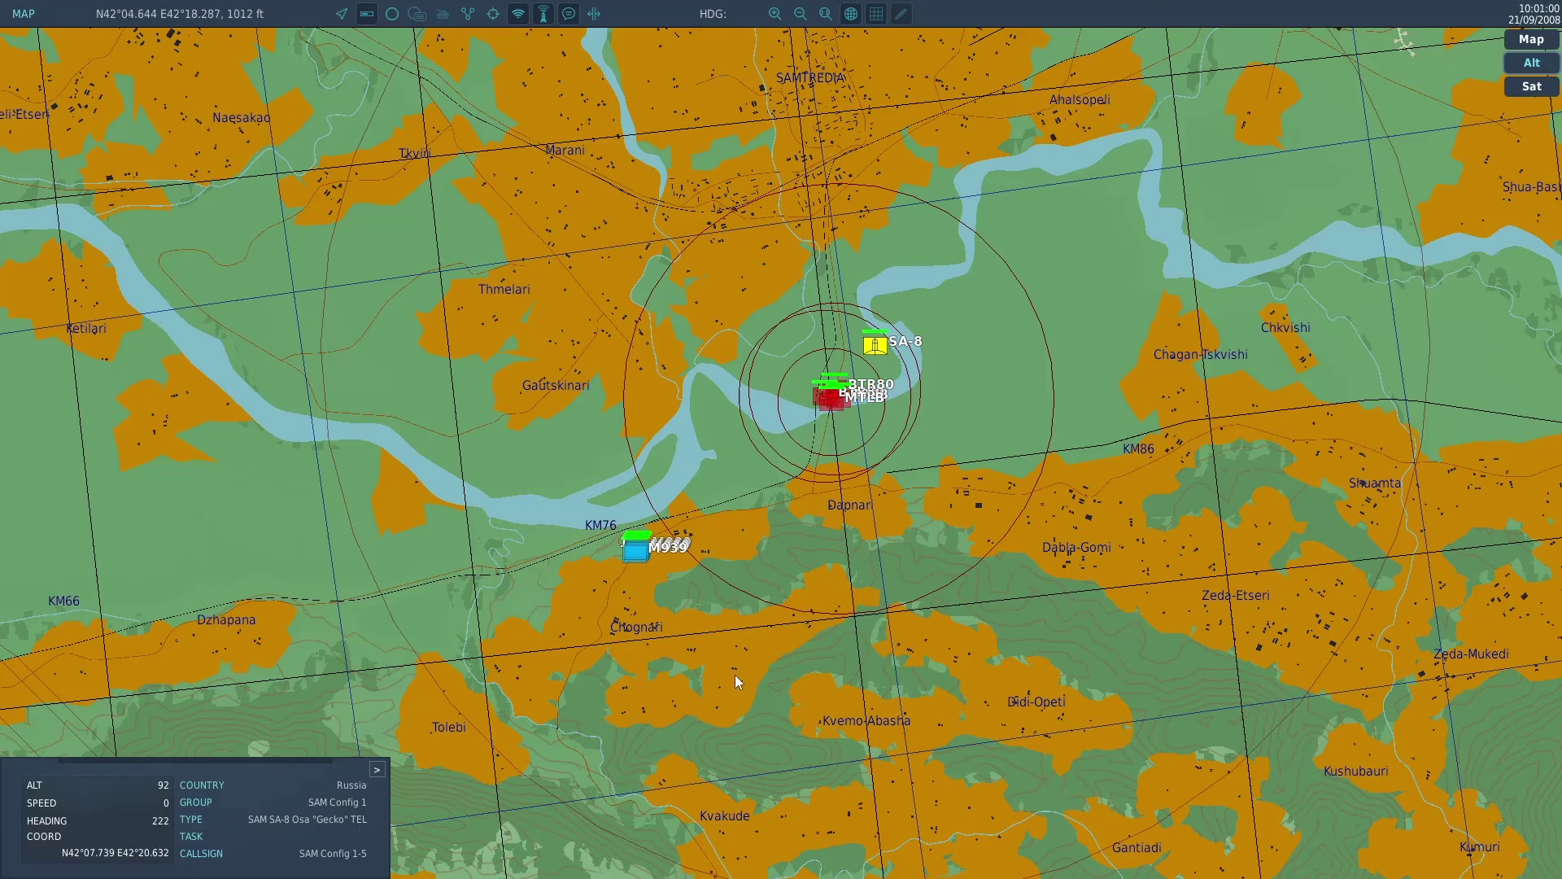
Step: Quit the running test mission and return from the debriefing to the mission editor
key(Escape)
key(Escape)
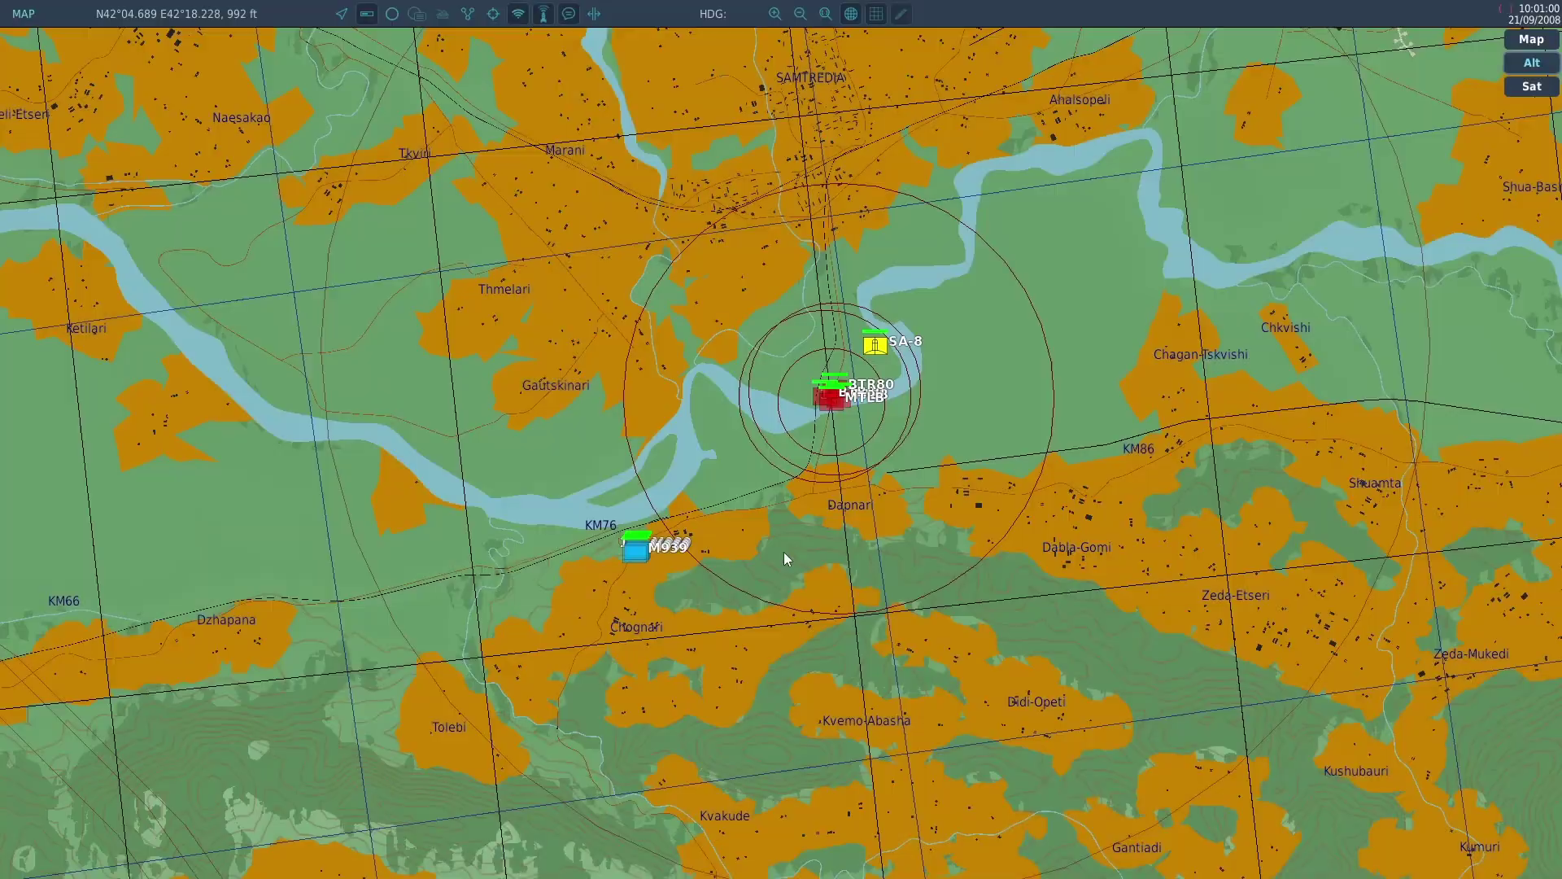
key(Escape)
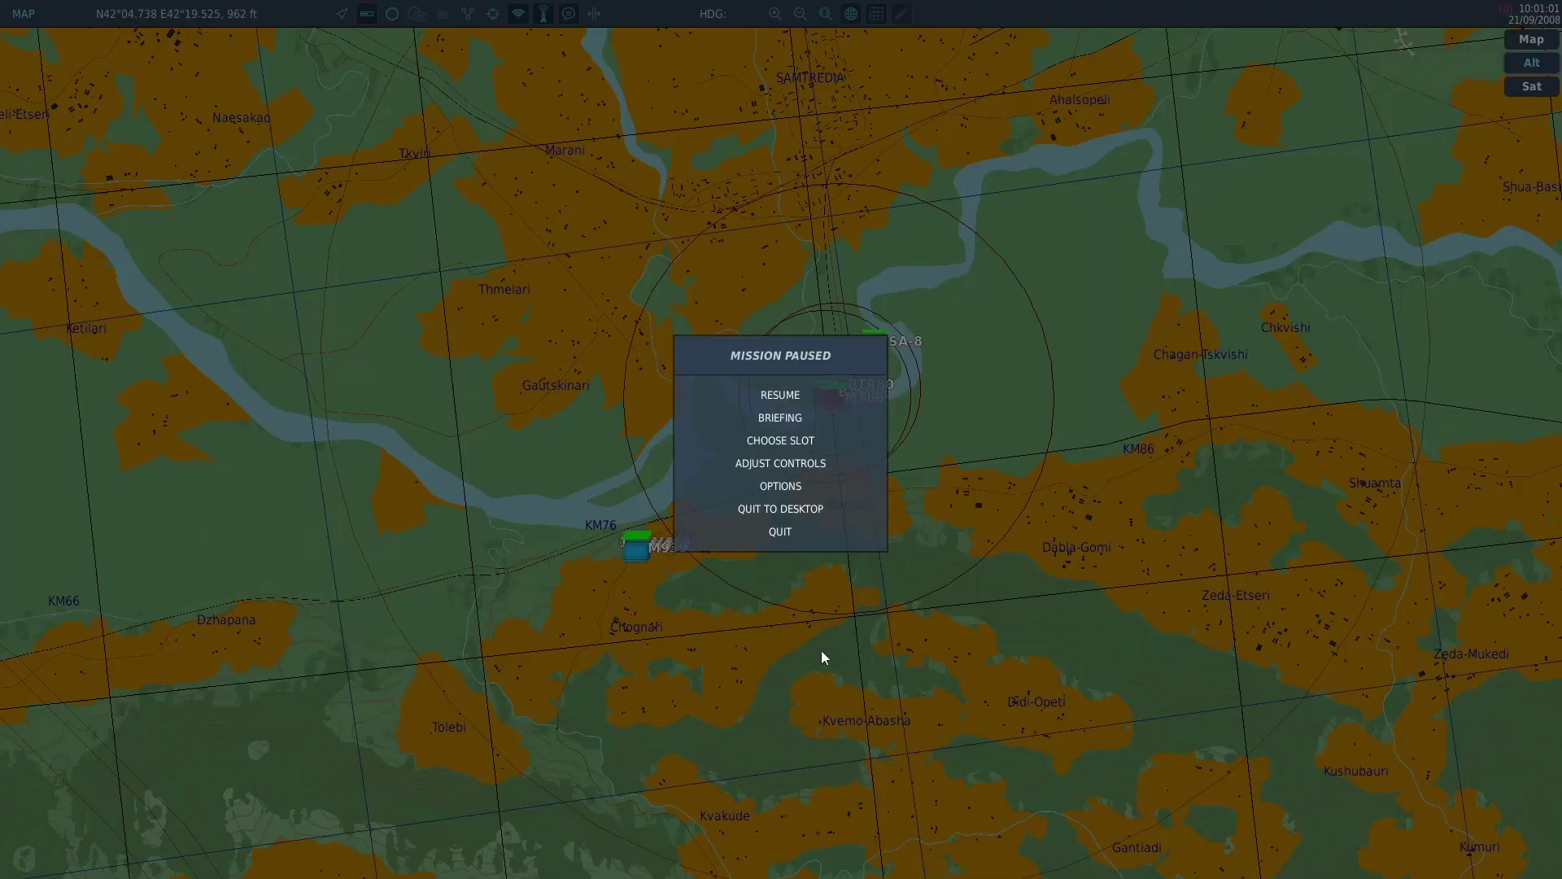
click(786, 532)
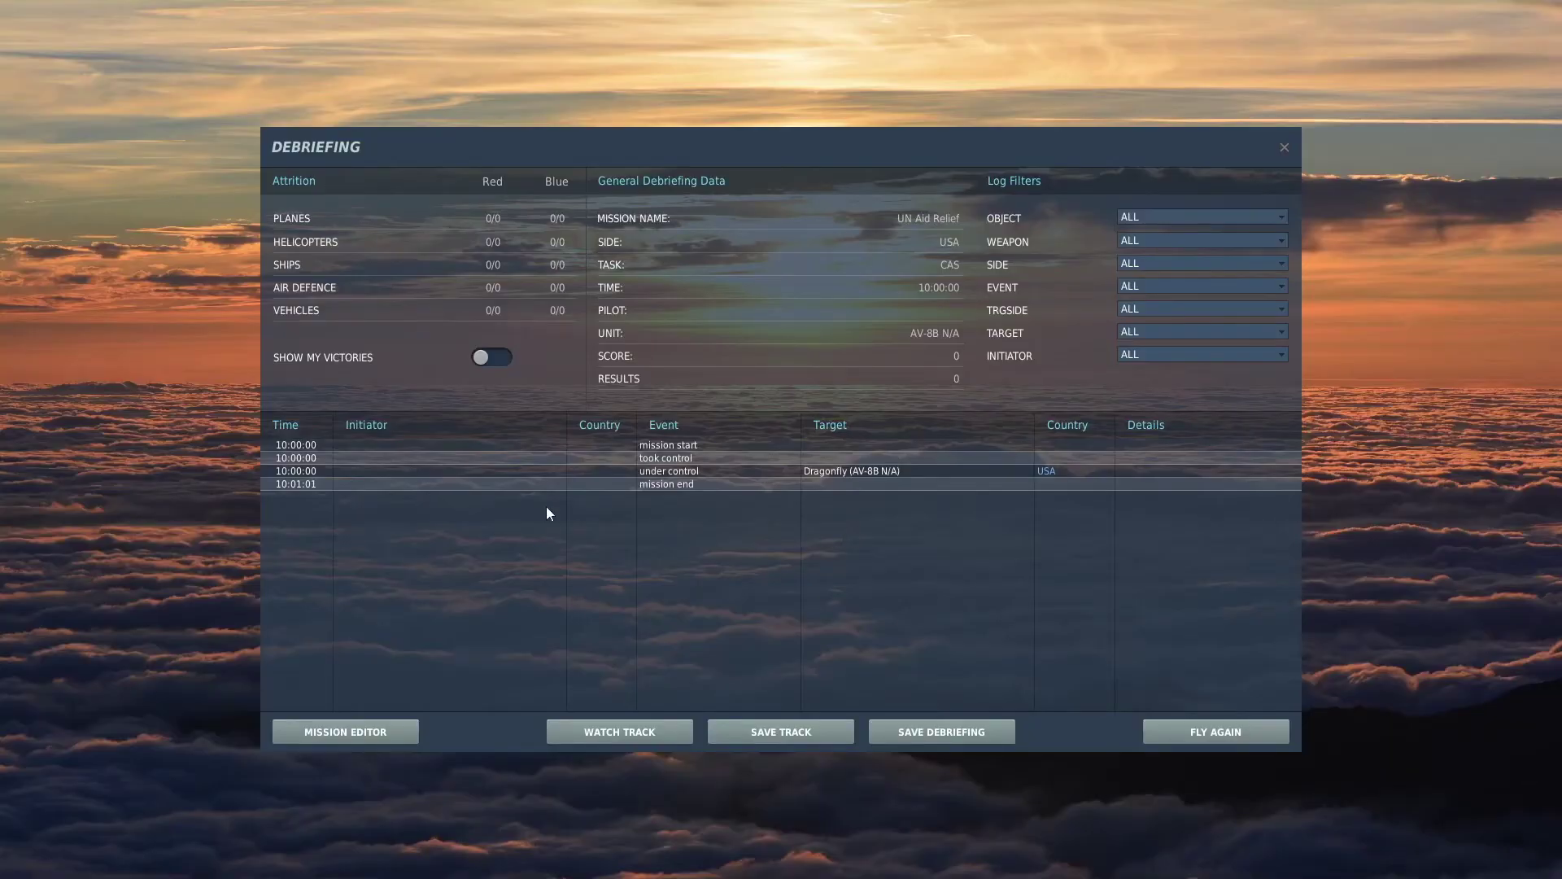
click(355, 738)
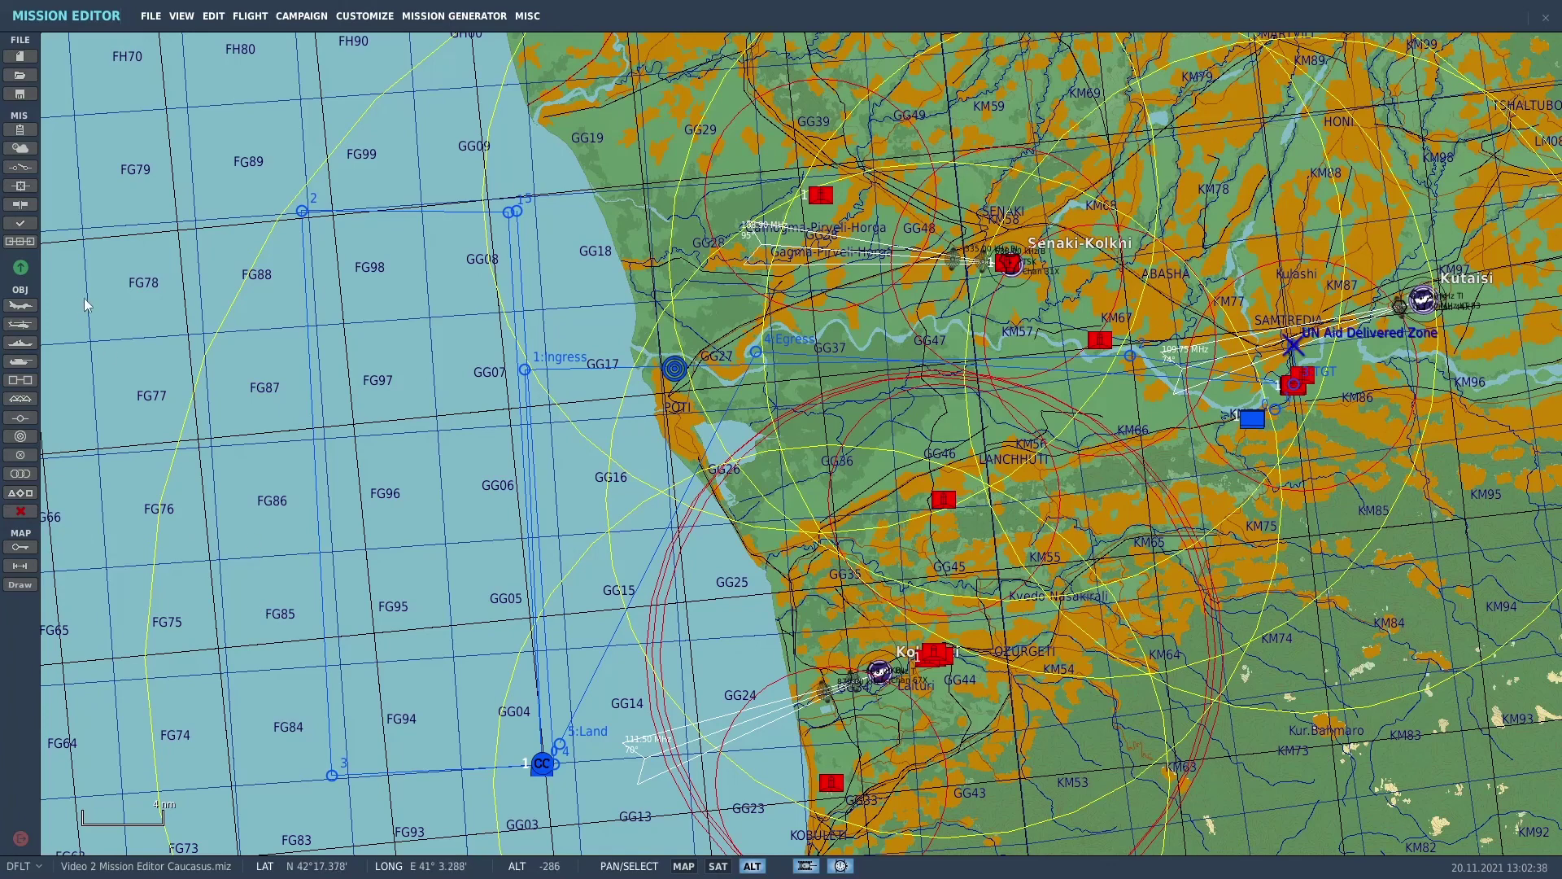
Step: Delete the "Config is set" coalition messages from the Activate SAM Config 1, 2 and 3 triggers
click(20, 167)
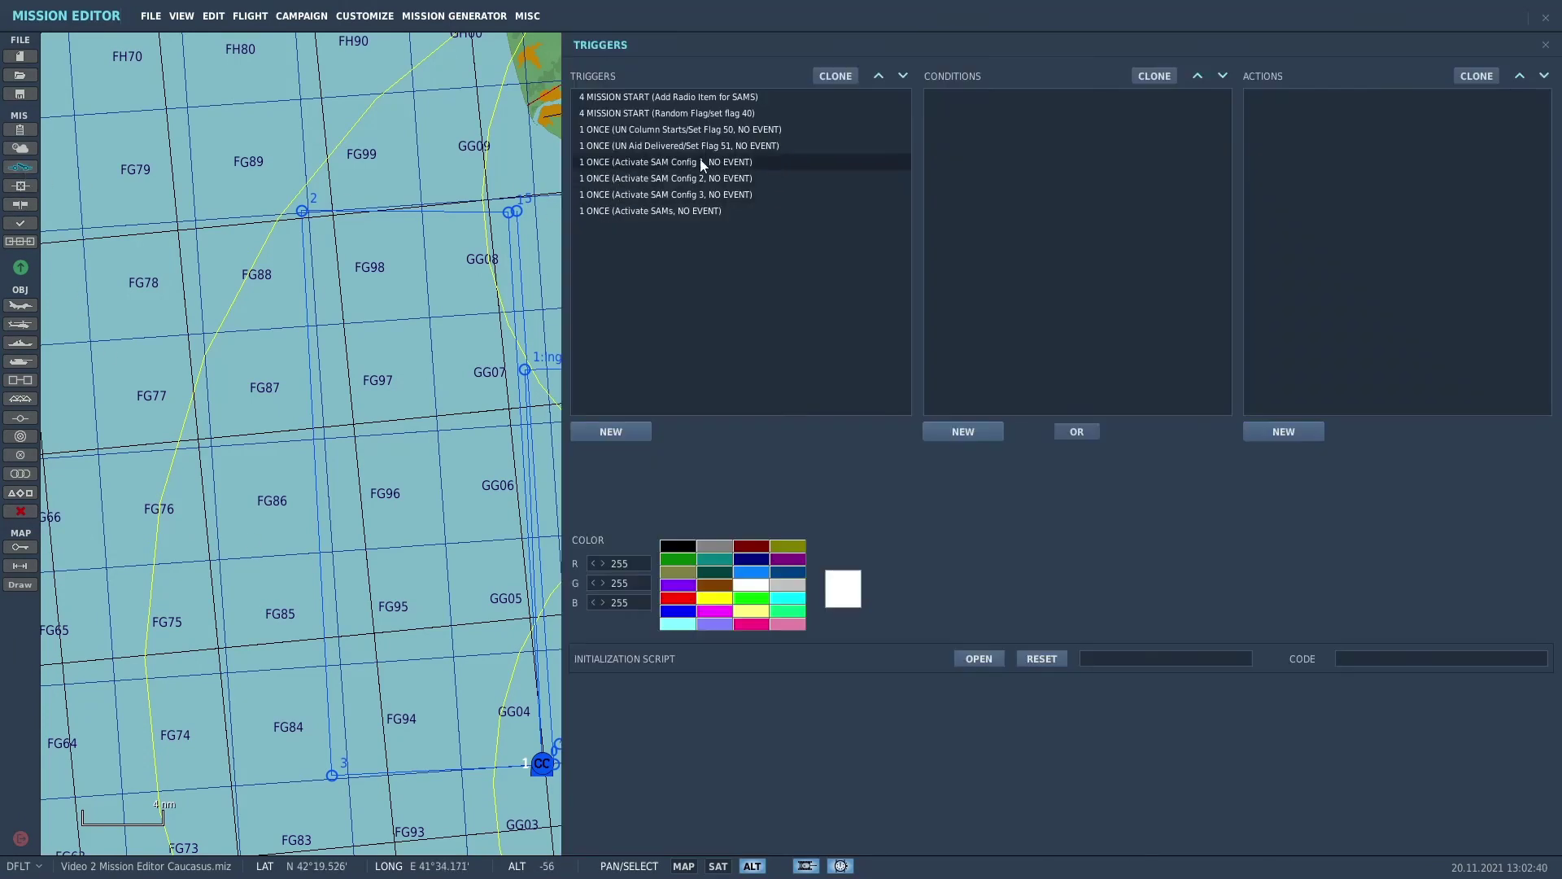
click(726, 162)
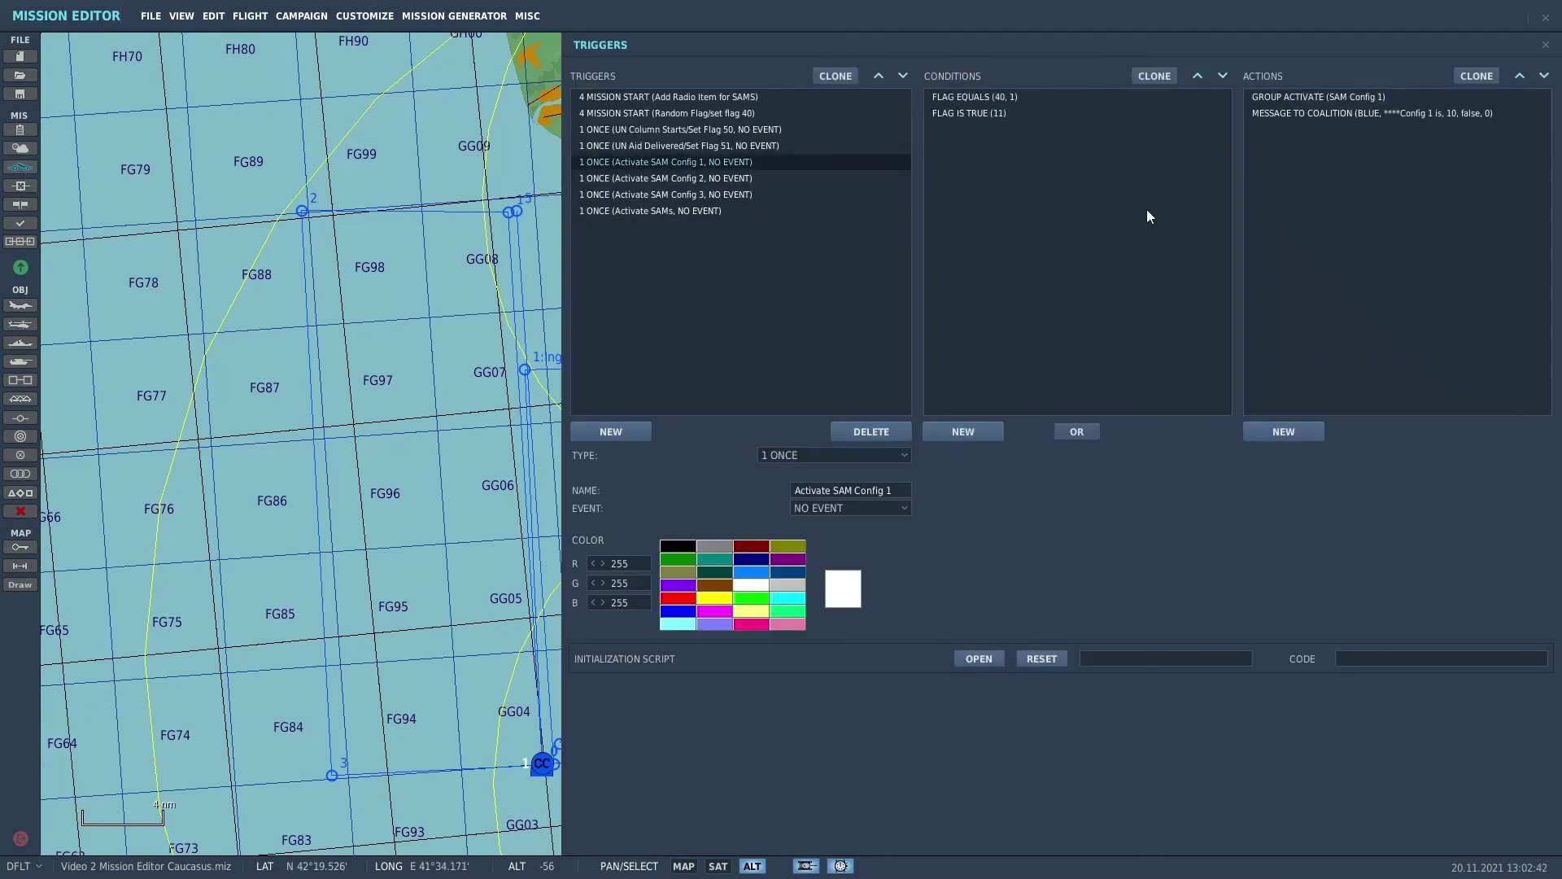
click(1366, 113)
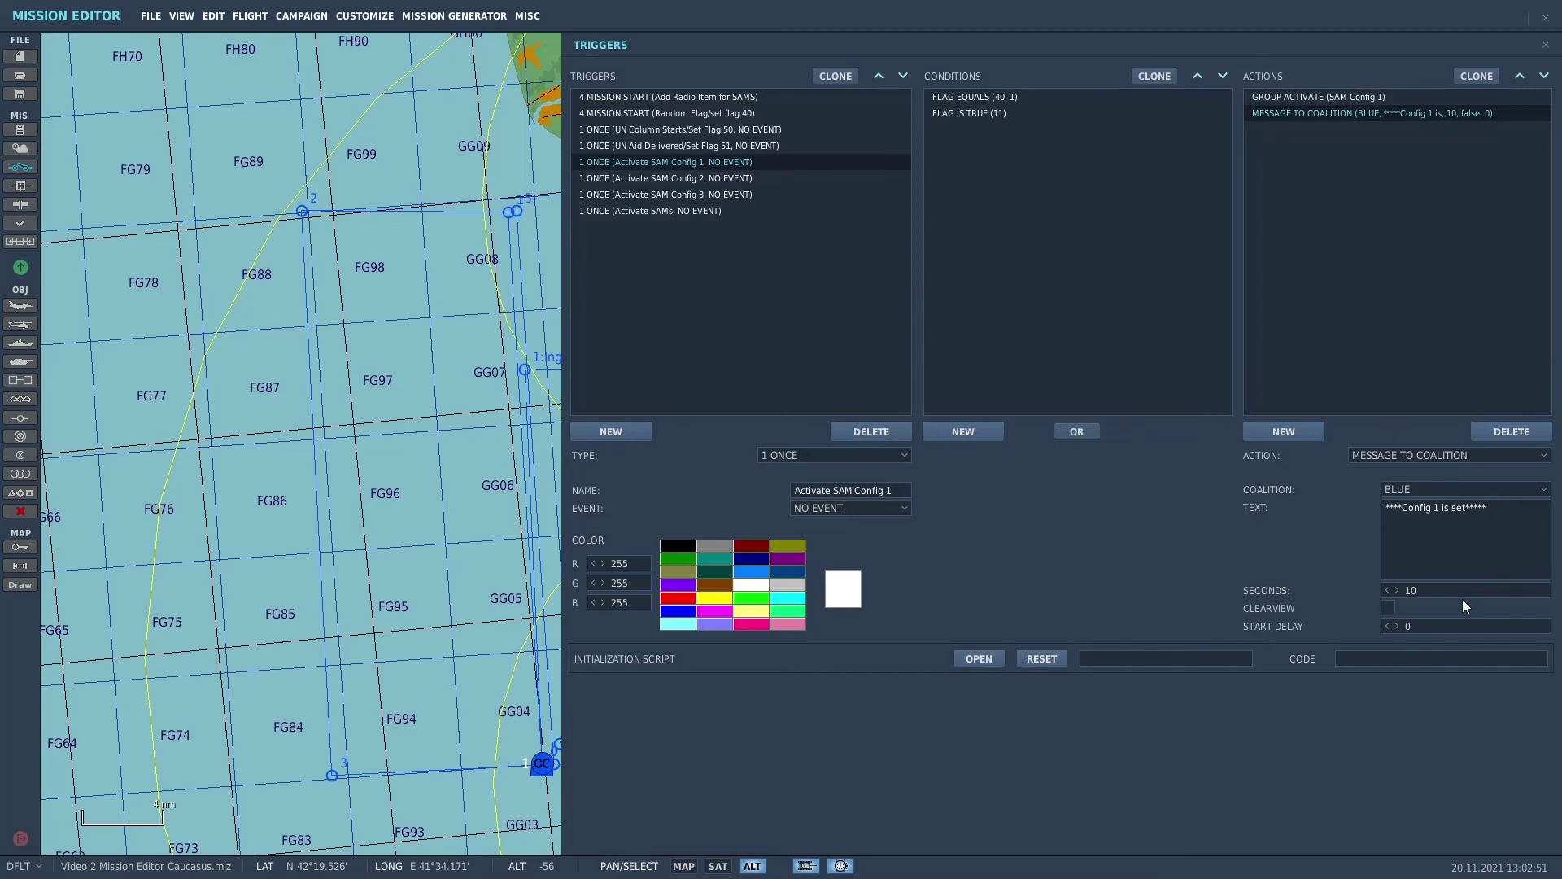
click(1502, 430)
click(695, 178)
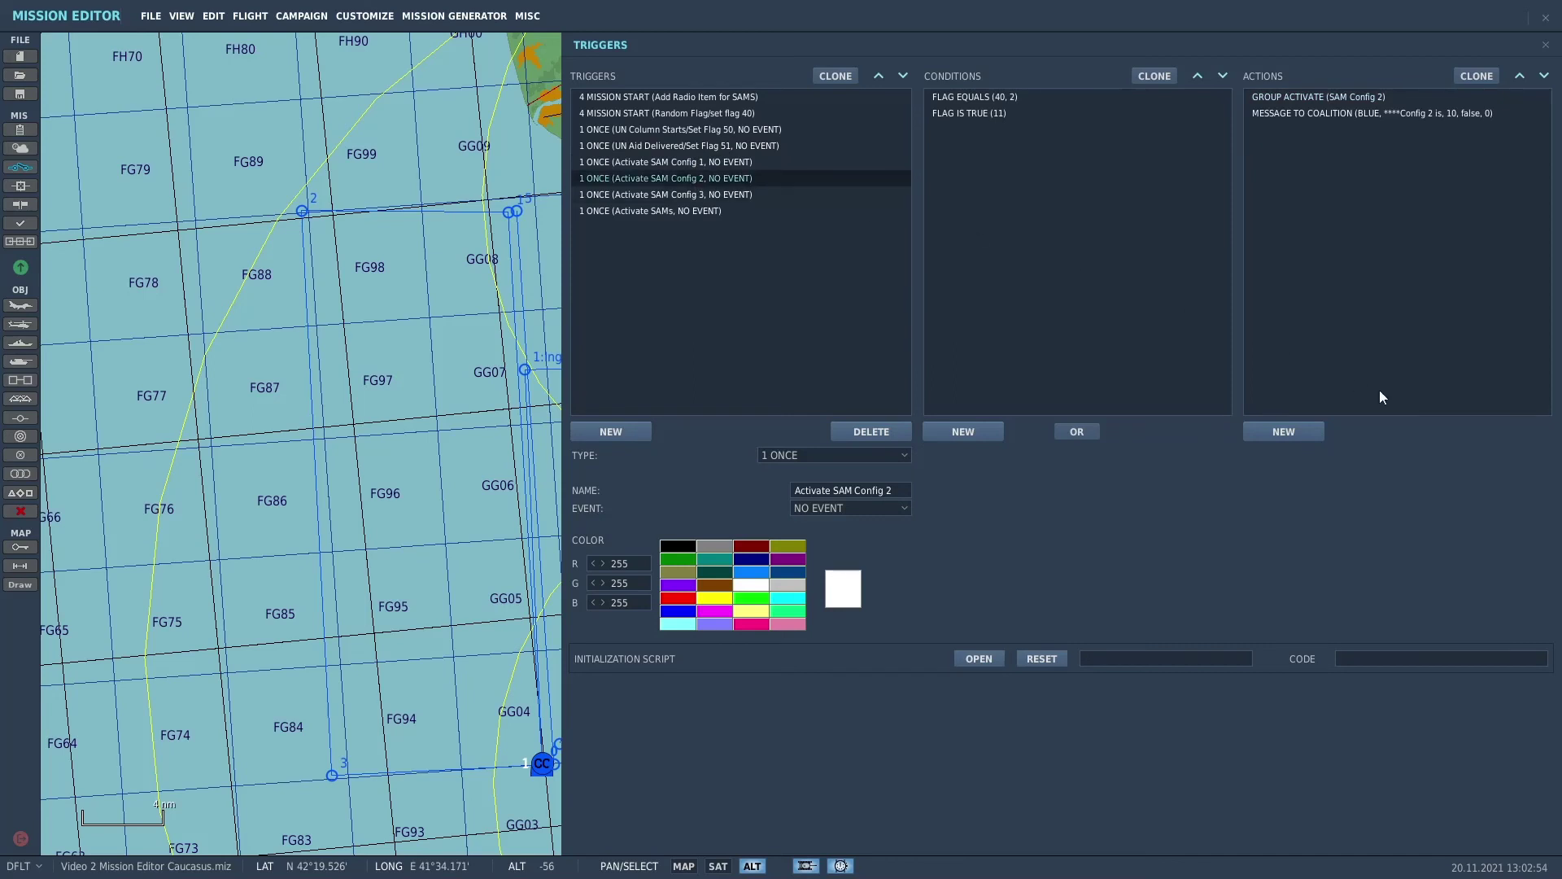
click(1457, 113)
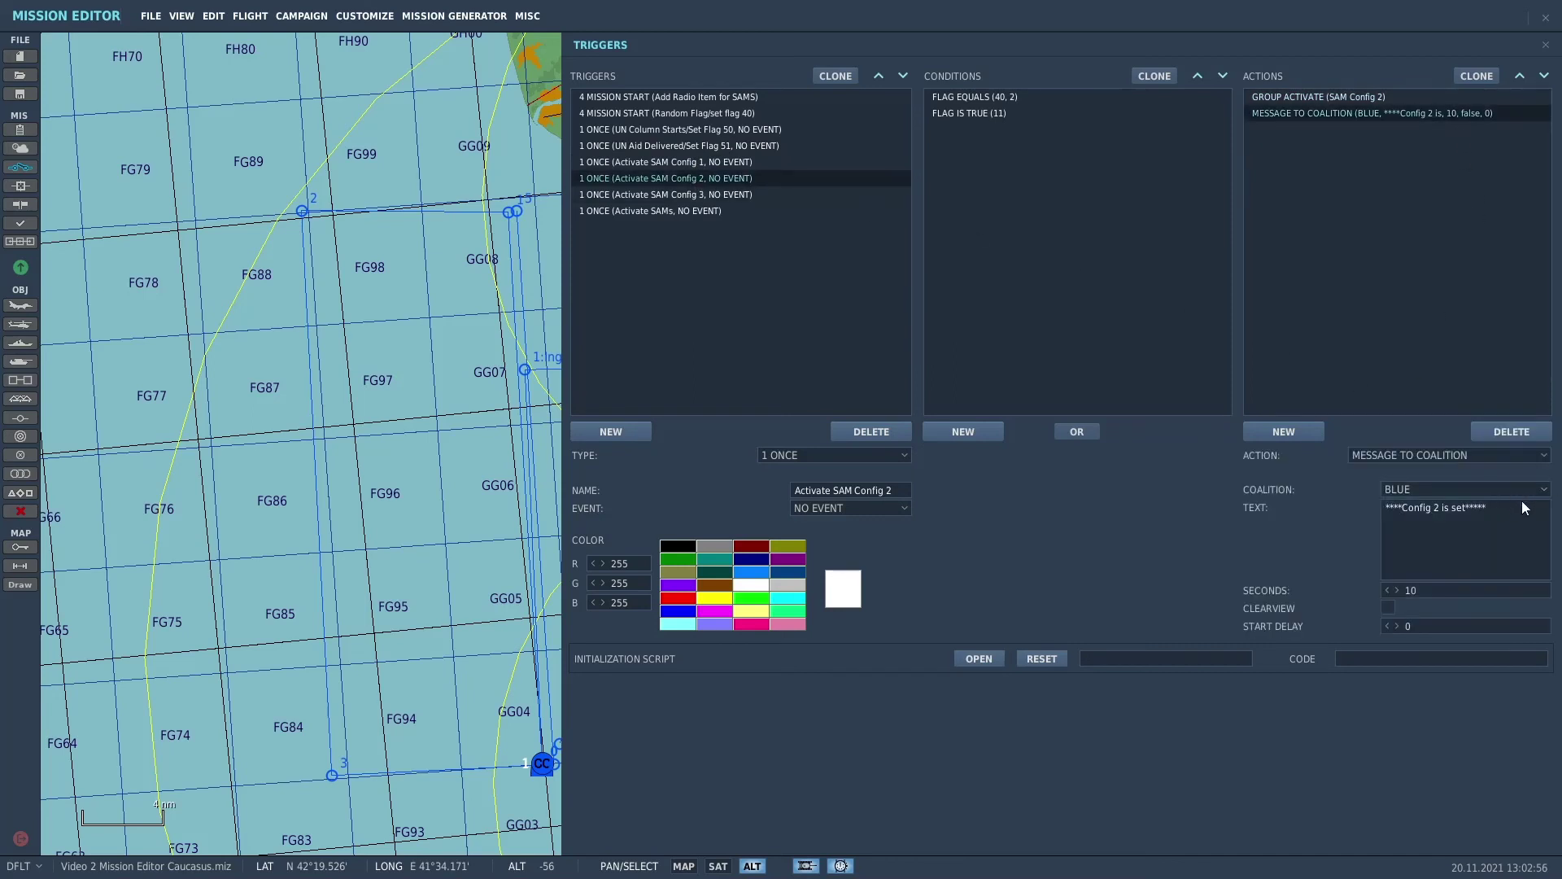
click(1506, 430)
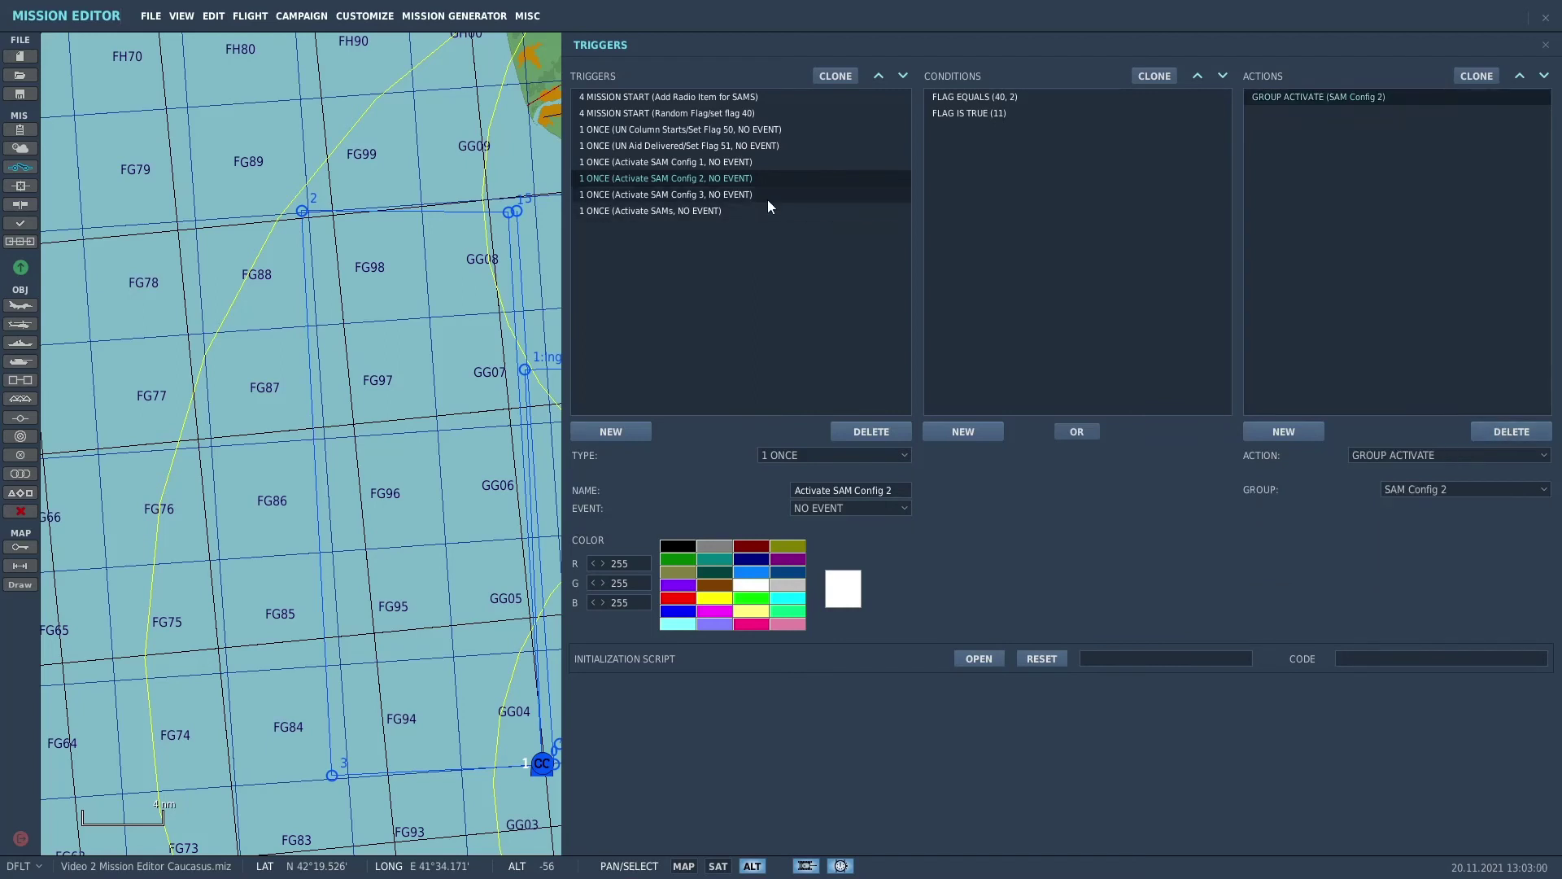
click(747, 196)
click(1400, 115)
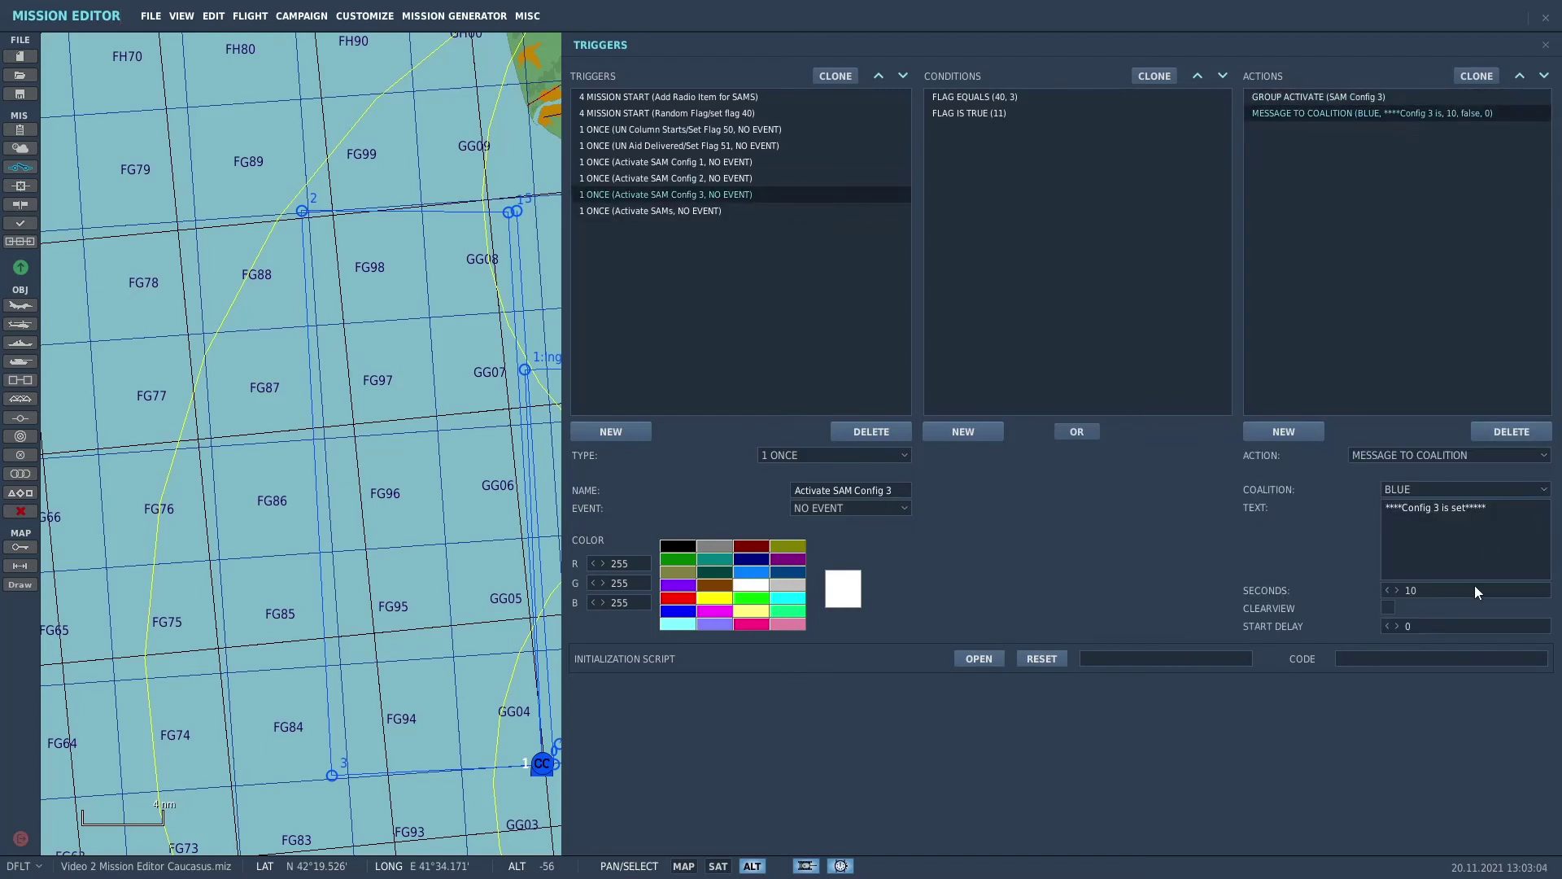
click(1530, 432)
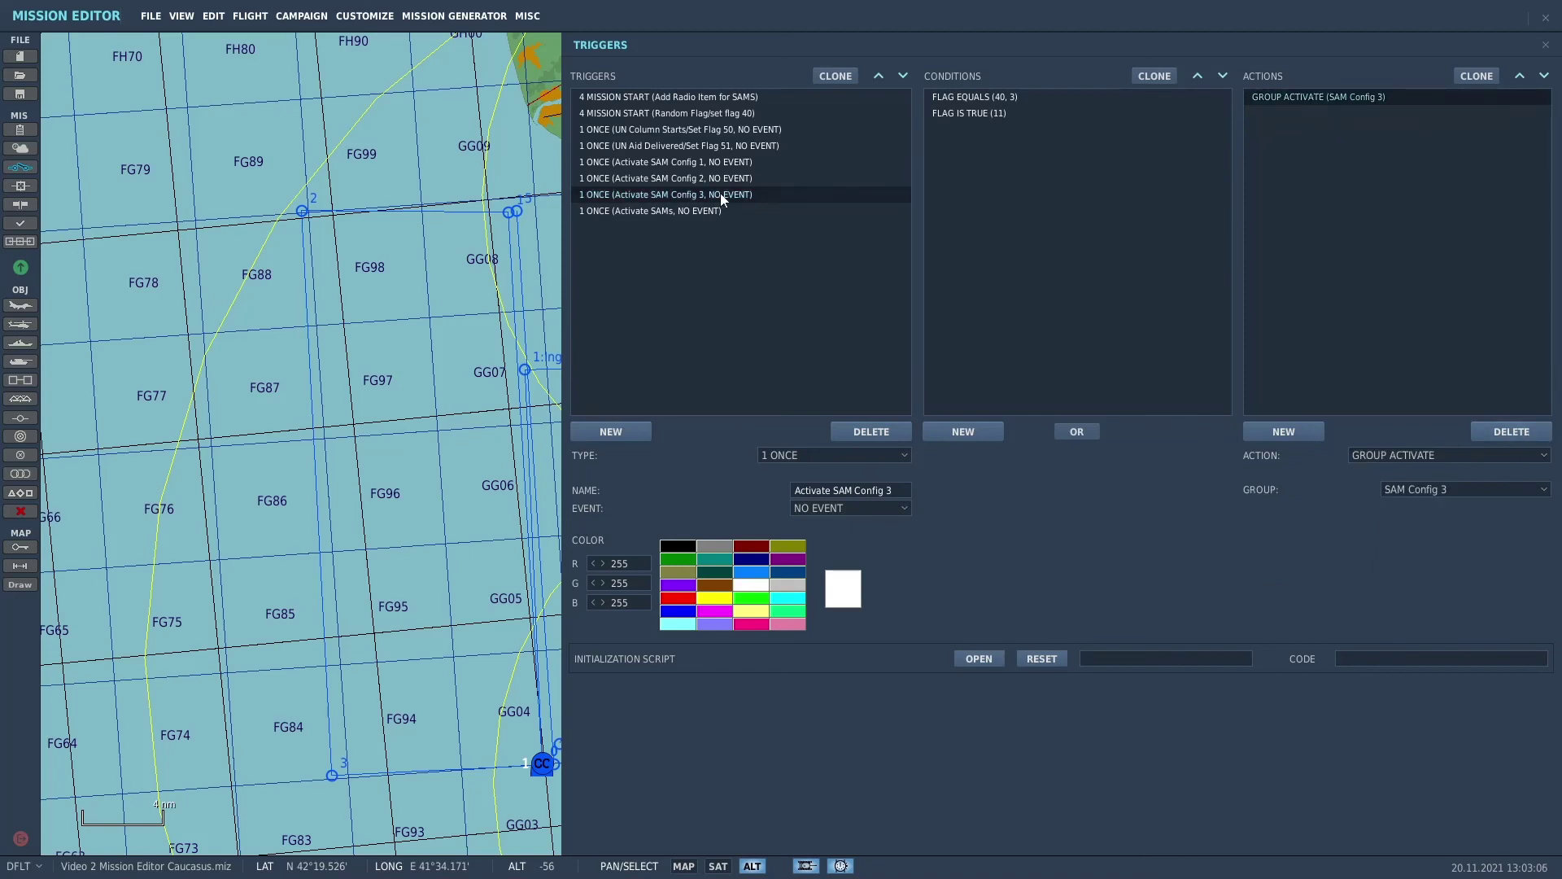
Step: Move the Activate SAMs trigger up the list to directly below the Add Radio Item for SAMS trigger
click(662, 216)
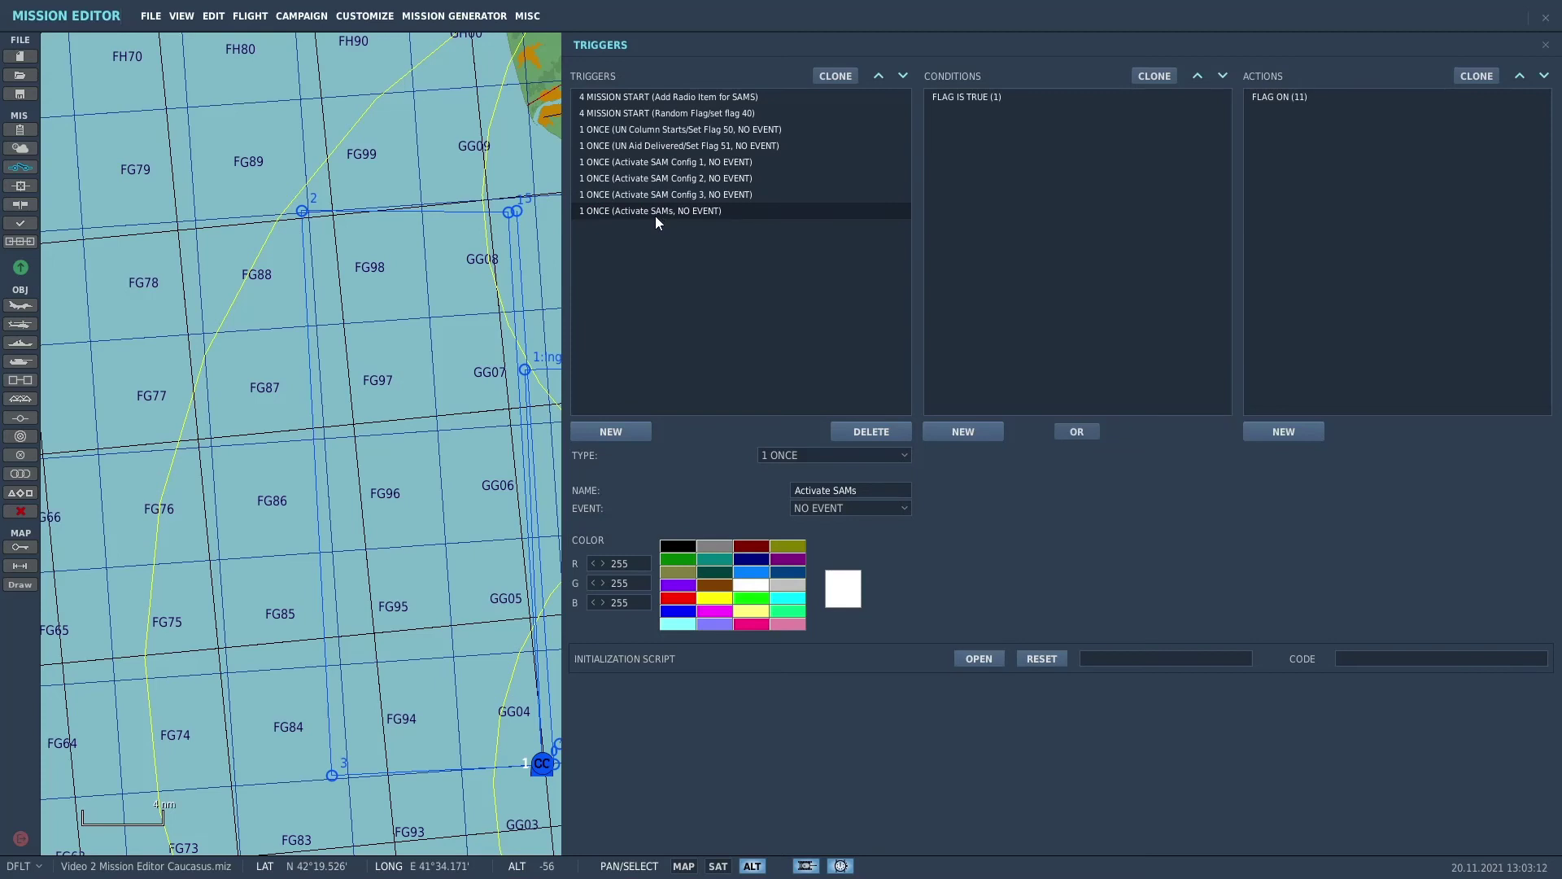
click(878, 76)
click(878, 76)
click(878, 76)
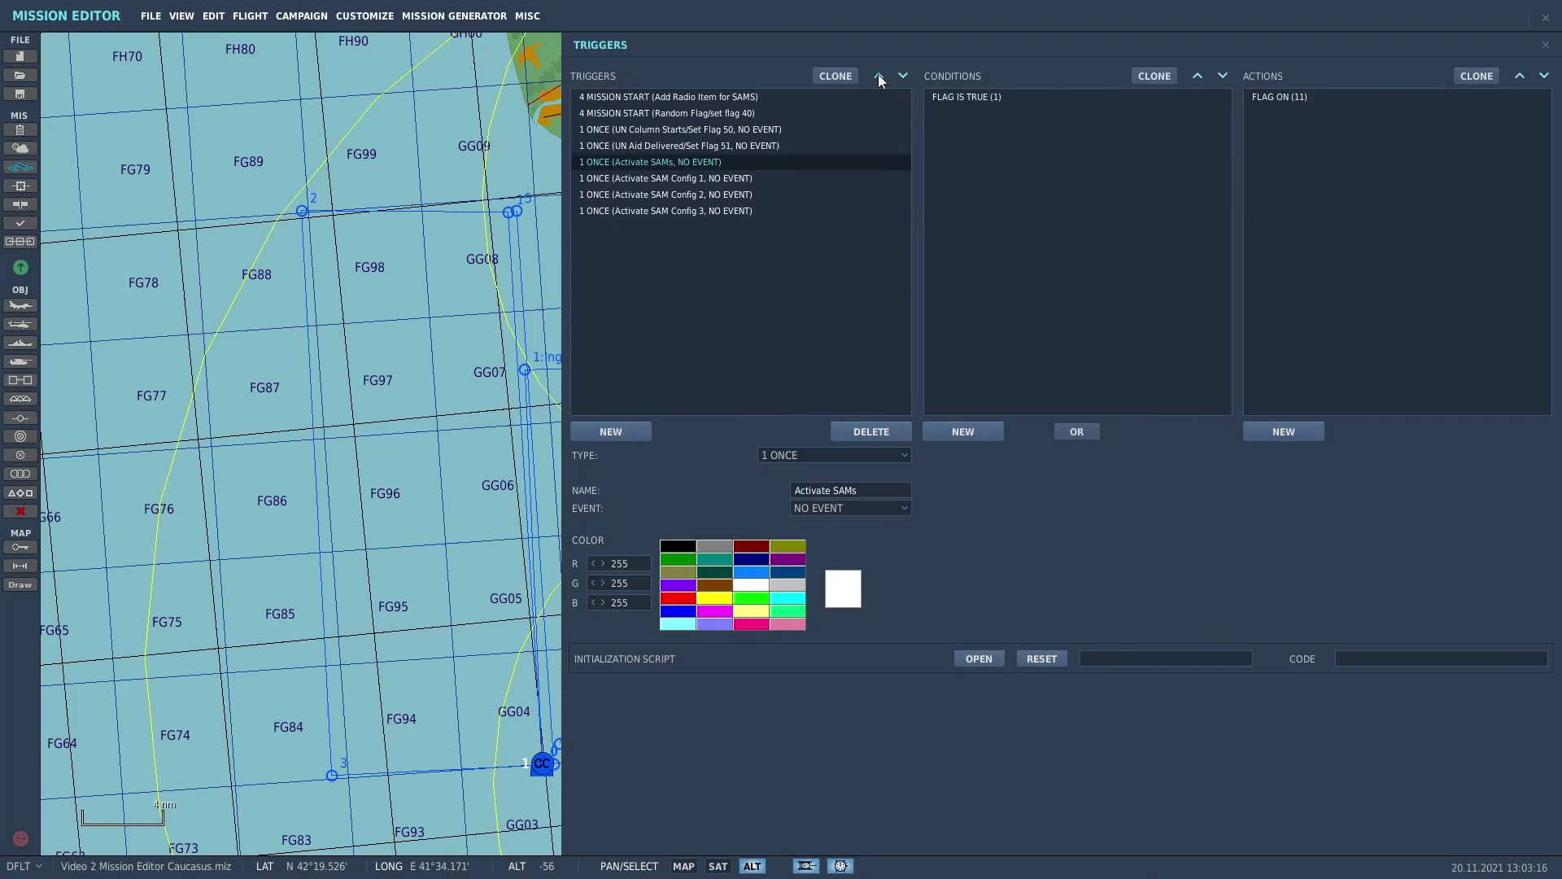
click(878, 76)
click(878, 76)
click(879, 75)
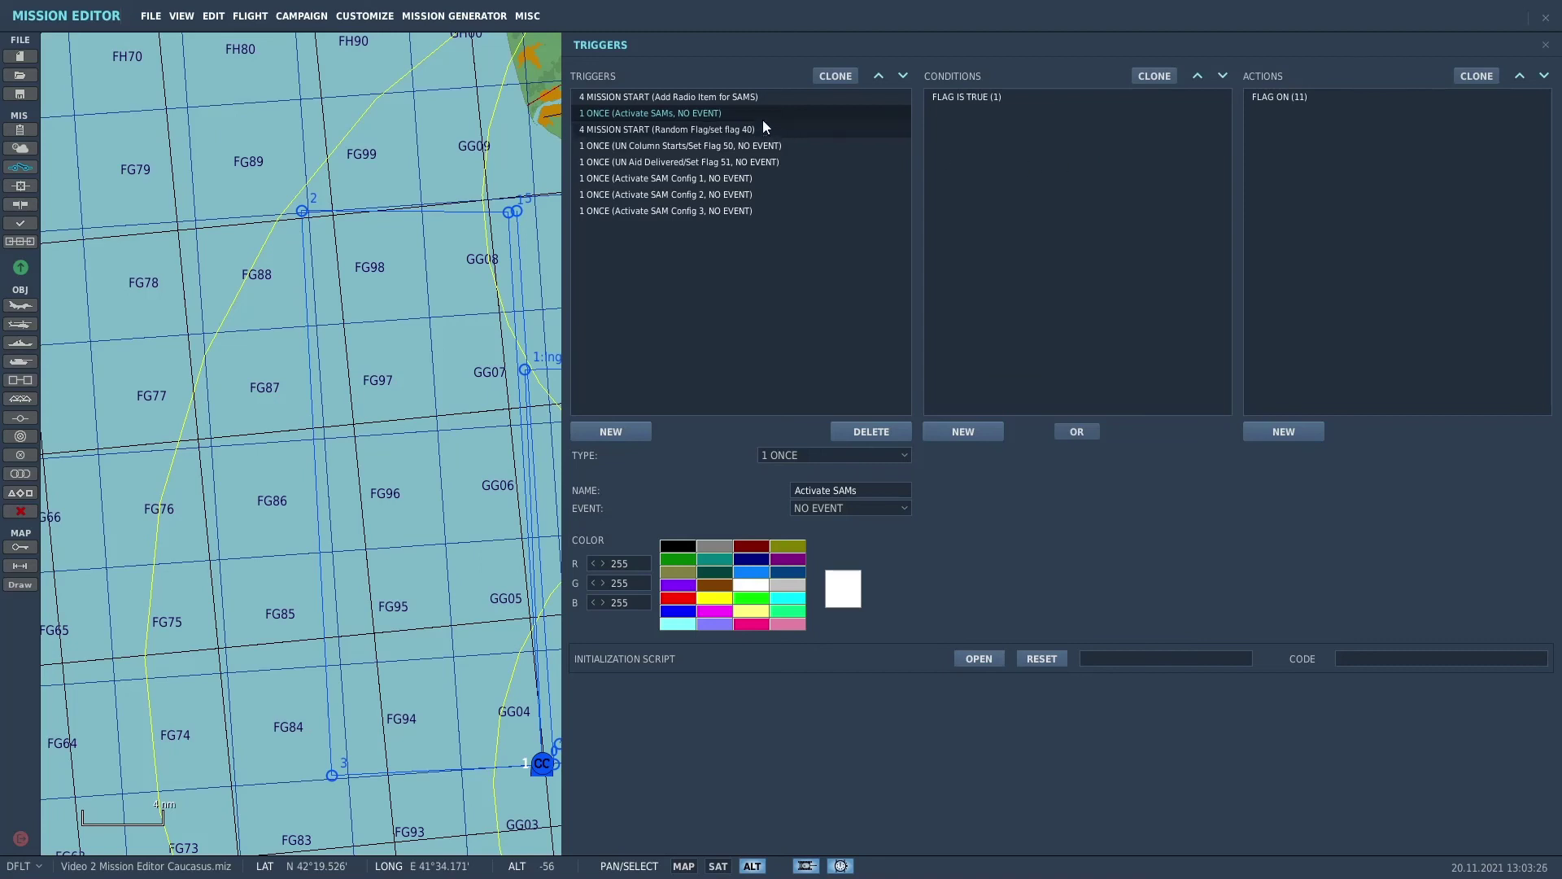
Step: Open the blue radio item action of the Add Radio Item for SAMS trigger and select its name text
click(739, 99)
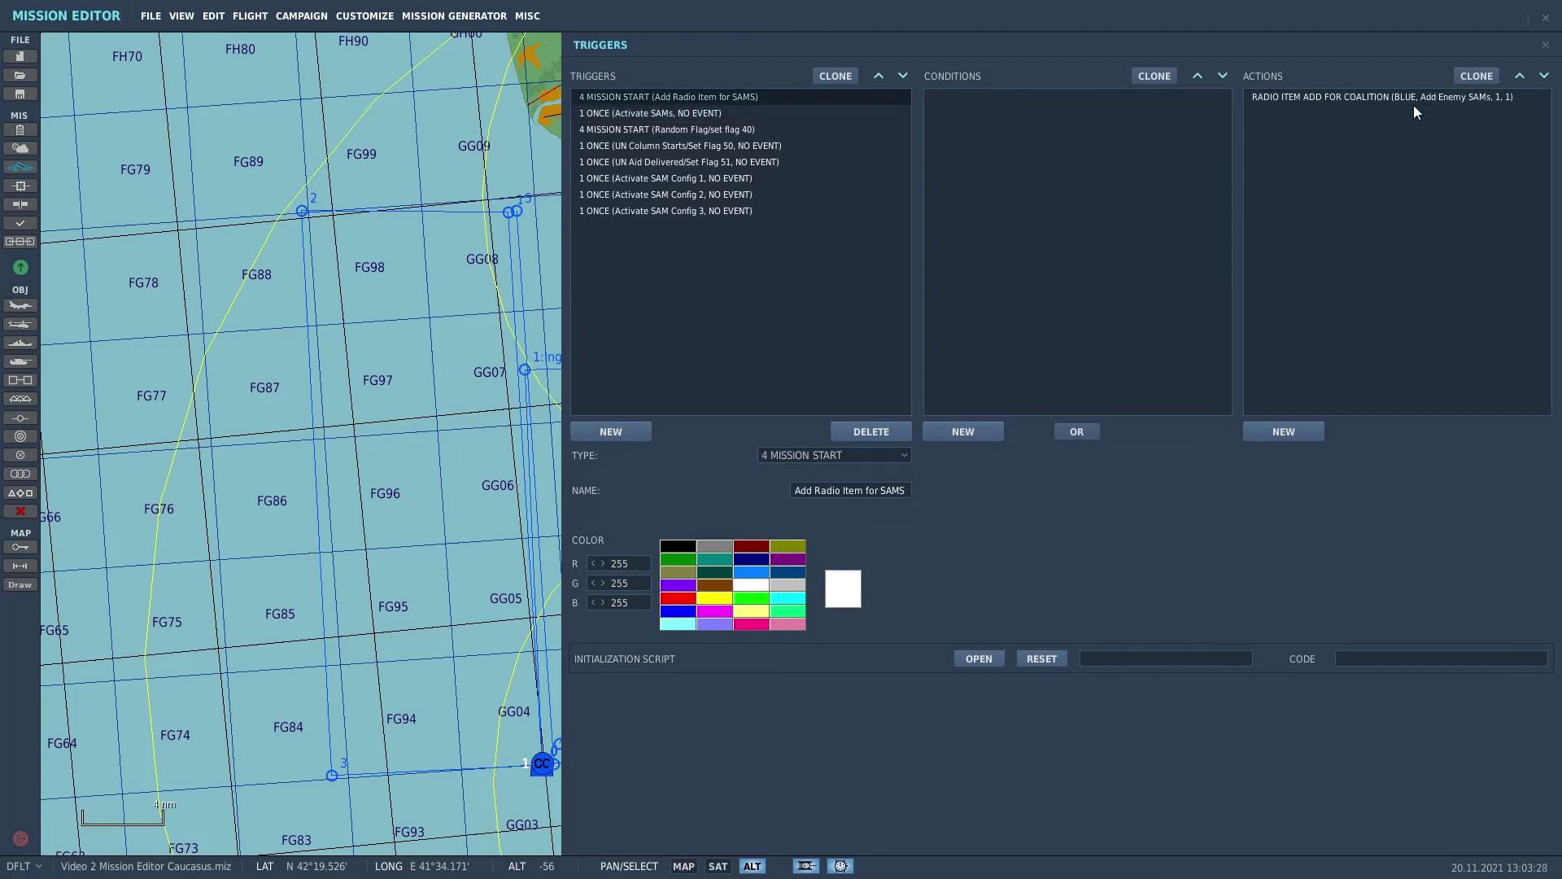
click(1413, 105)
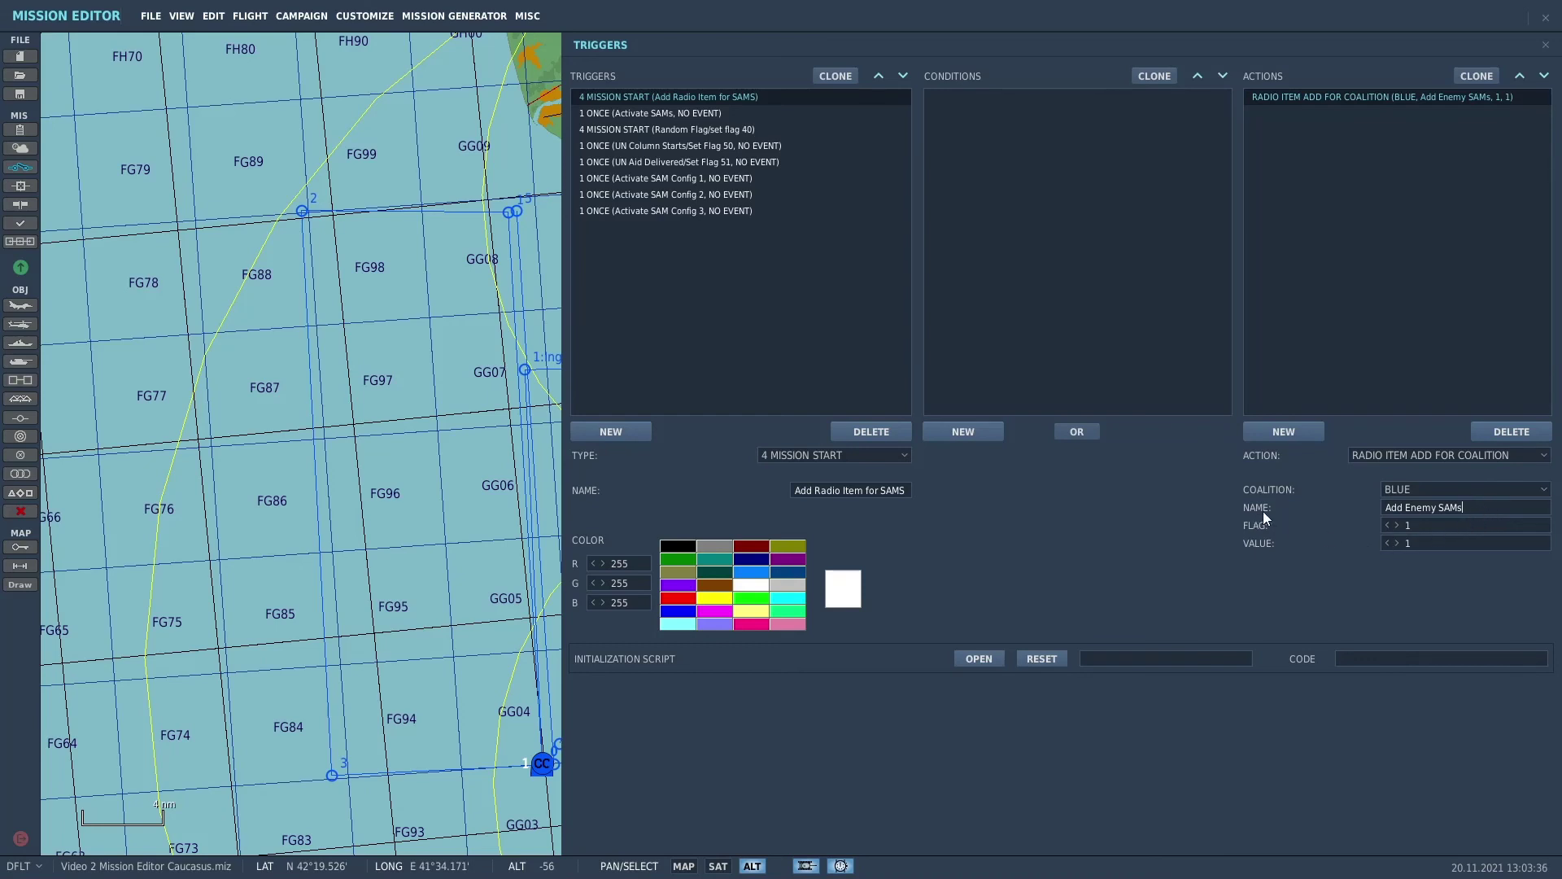
double_click(1461, 514)
click(1292, 431)
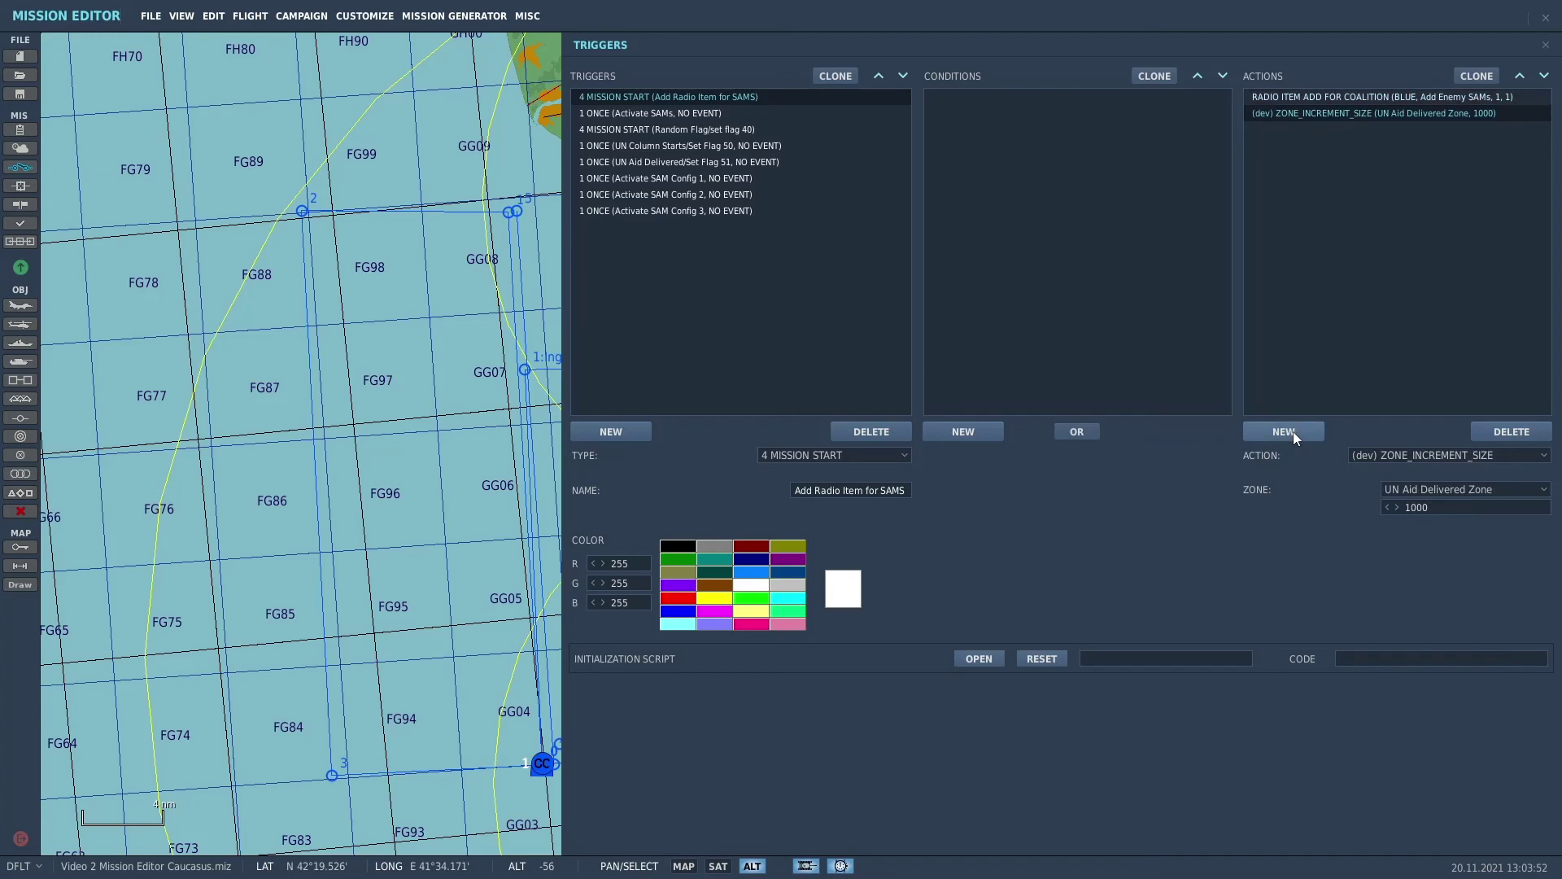
click(1542, 456)
scroll(1539, 527, down, 5)
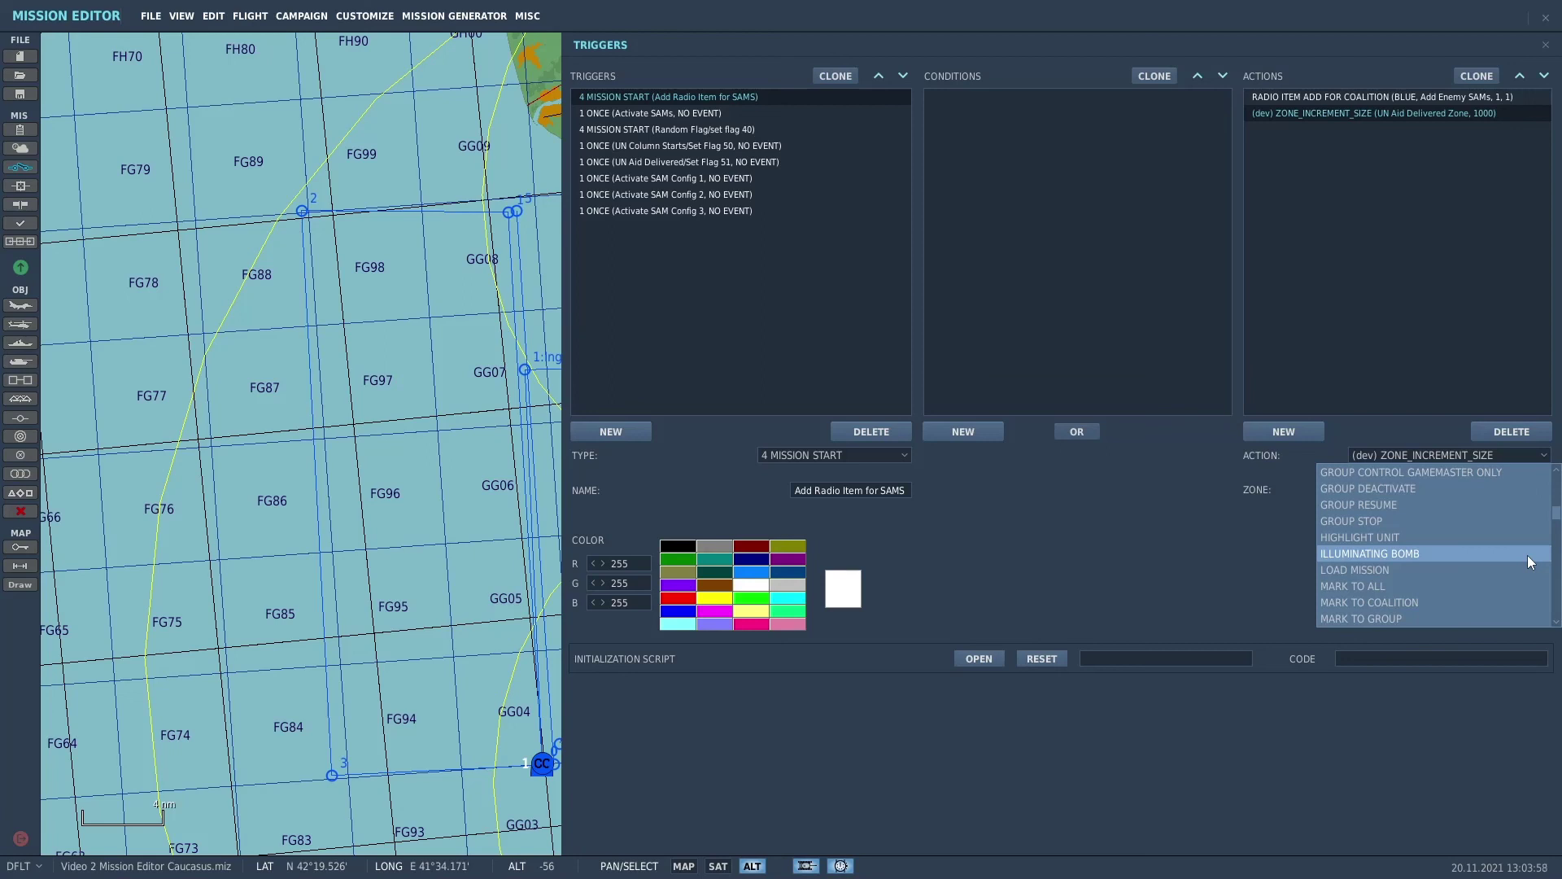
click(1503, 433)
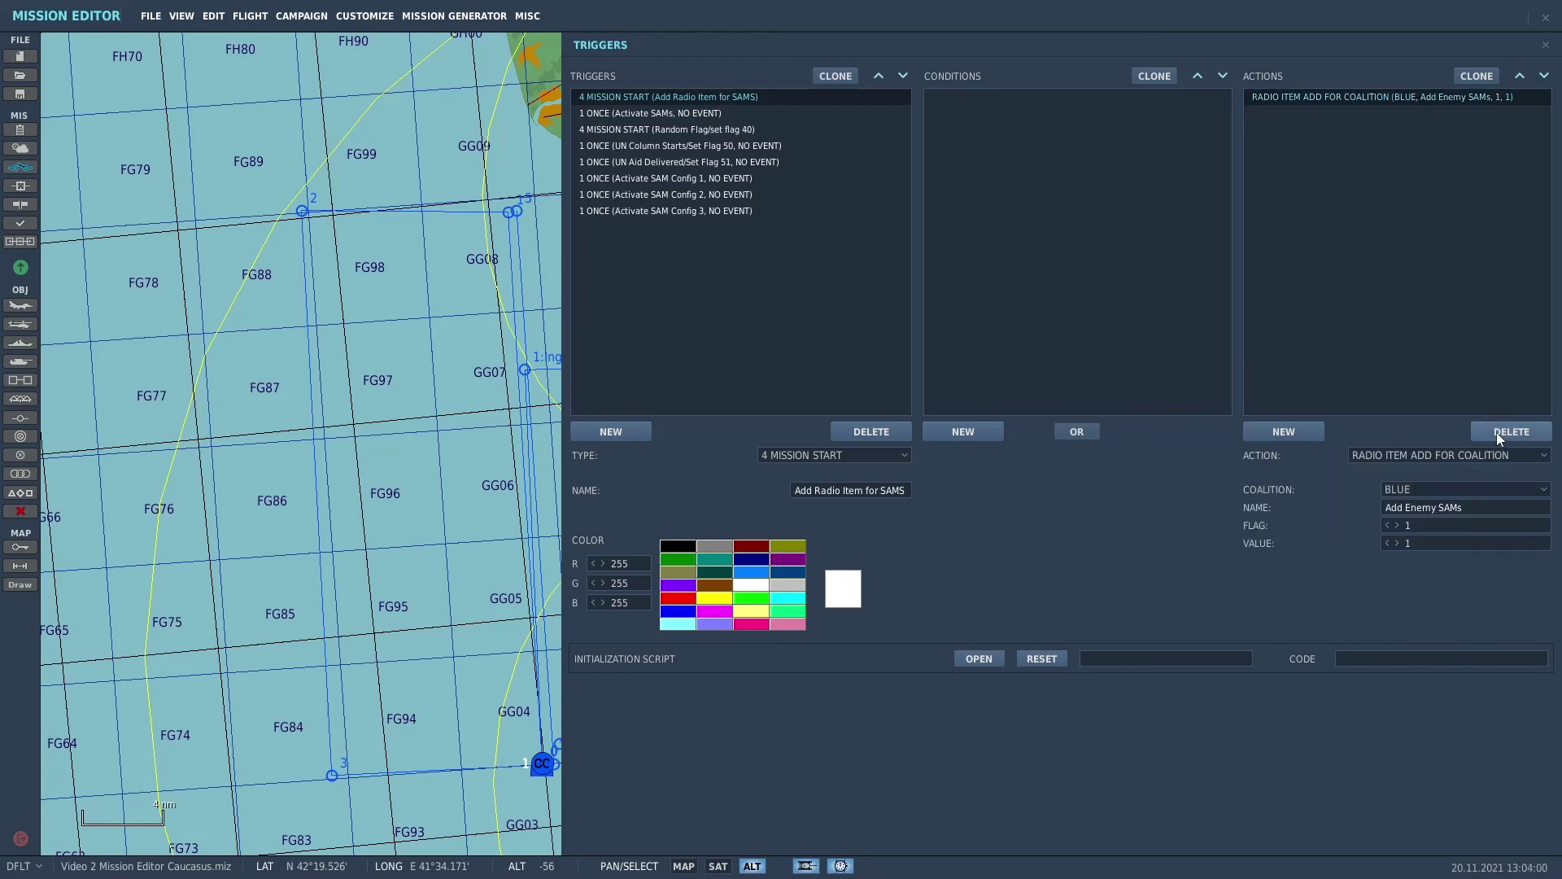
Step: Add a RADIO ITEM REMOVE FOR COALITION action to the Activate SAMs trigger
click(733, 114)
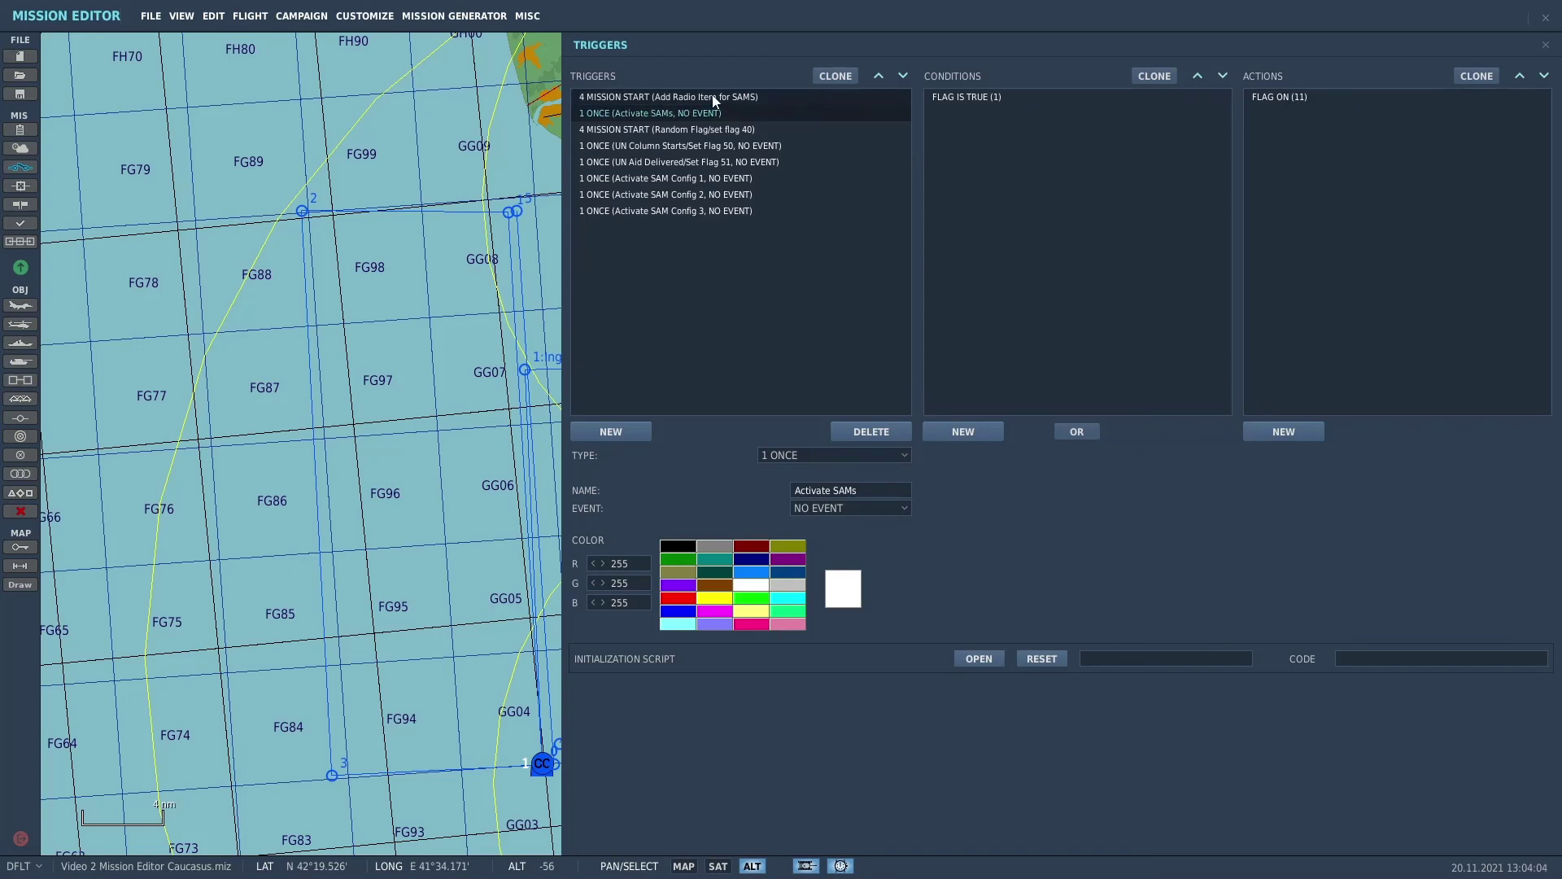
click(1319, 97)
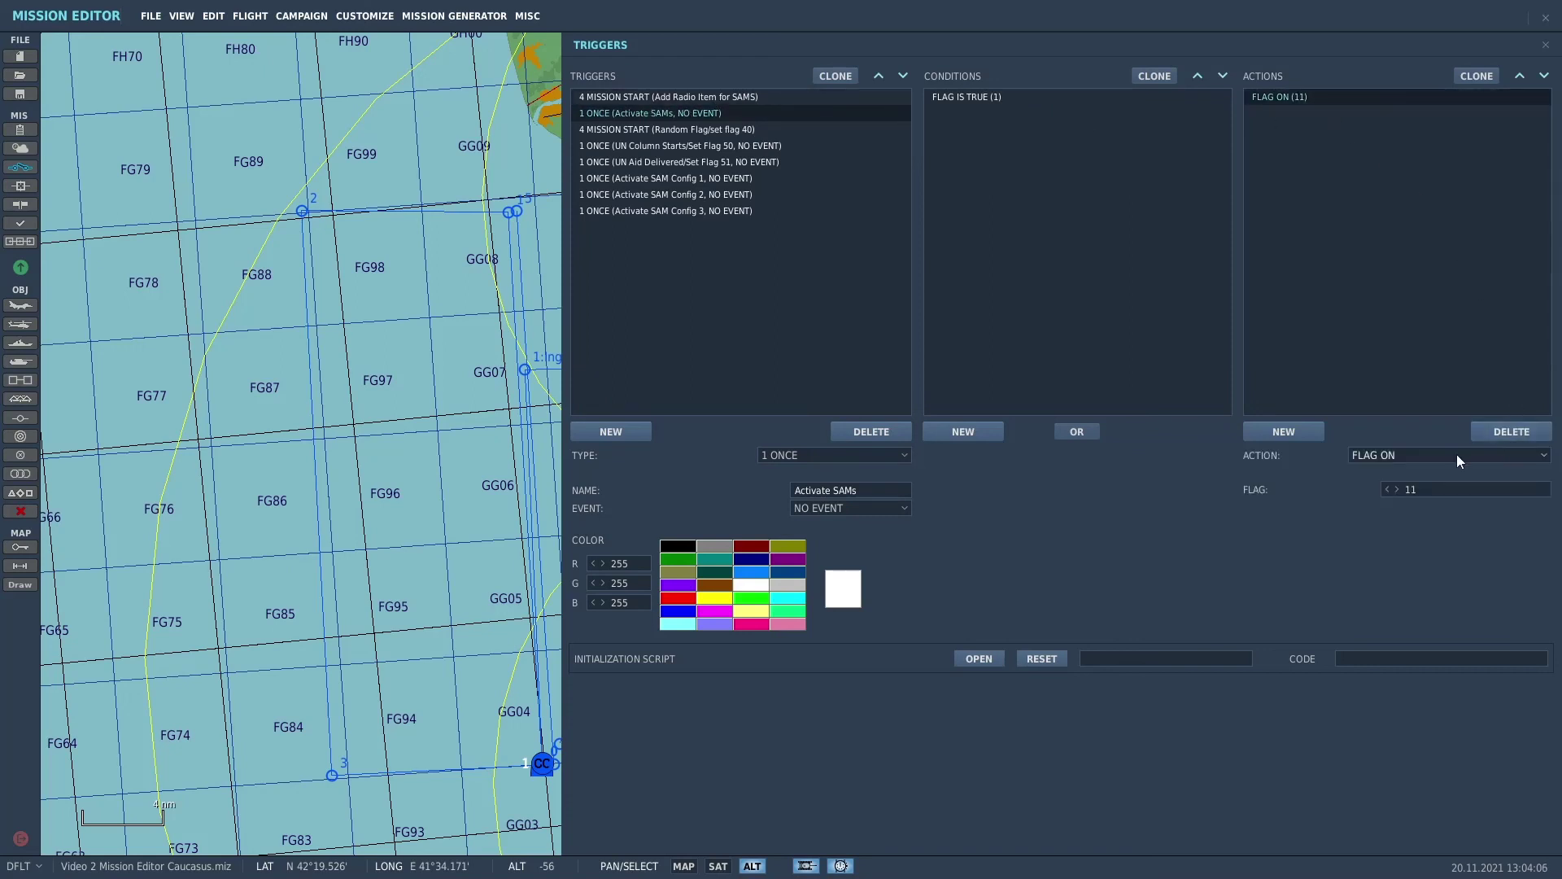
click(1303, 432)
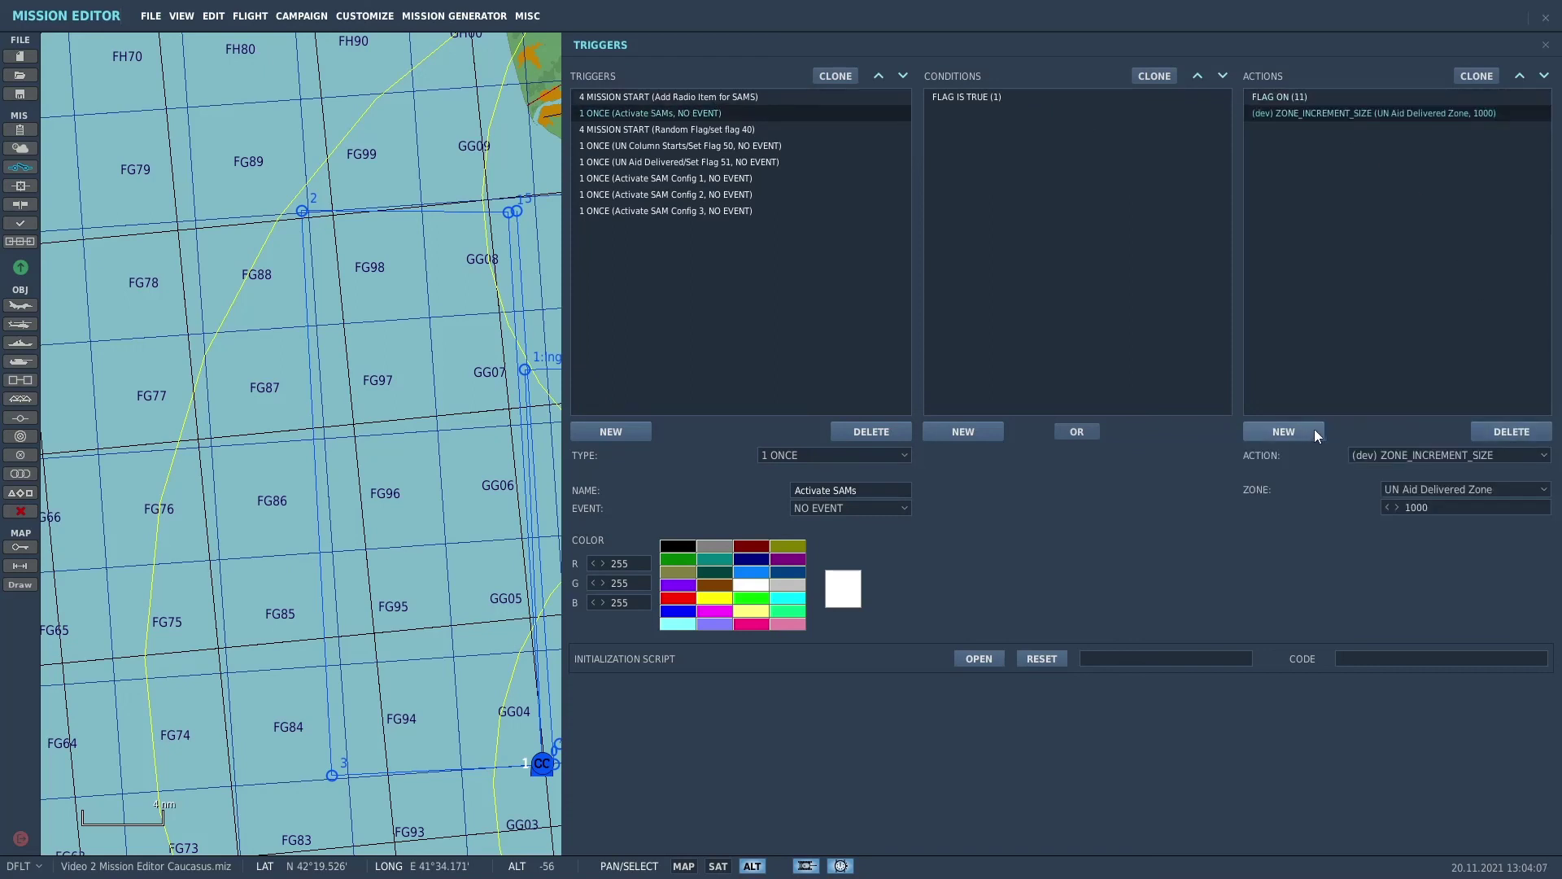
click(1543, 455)
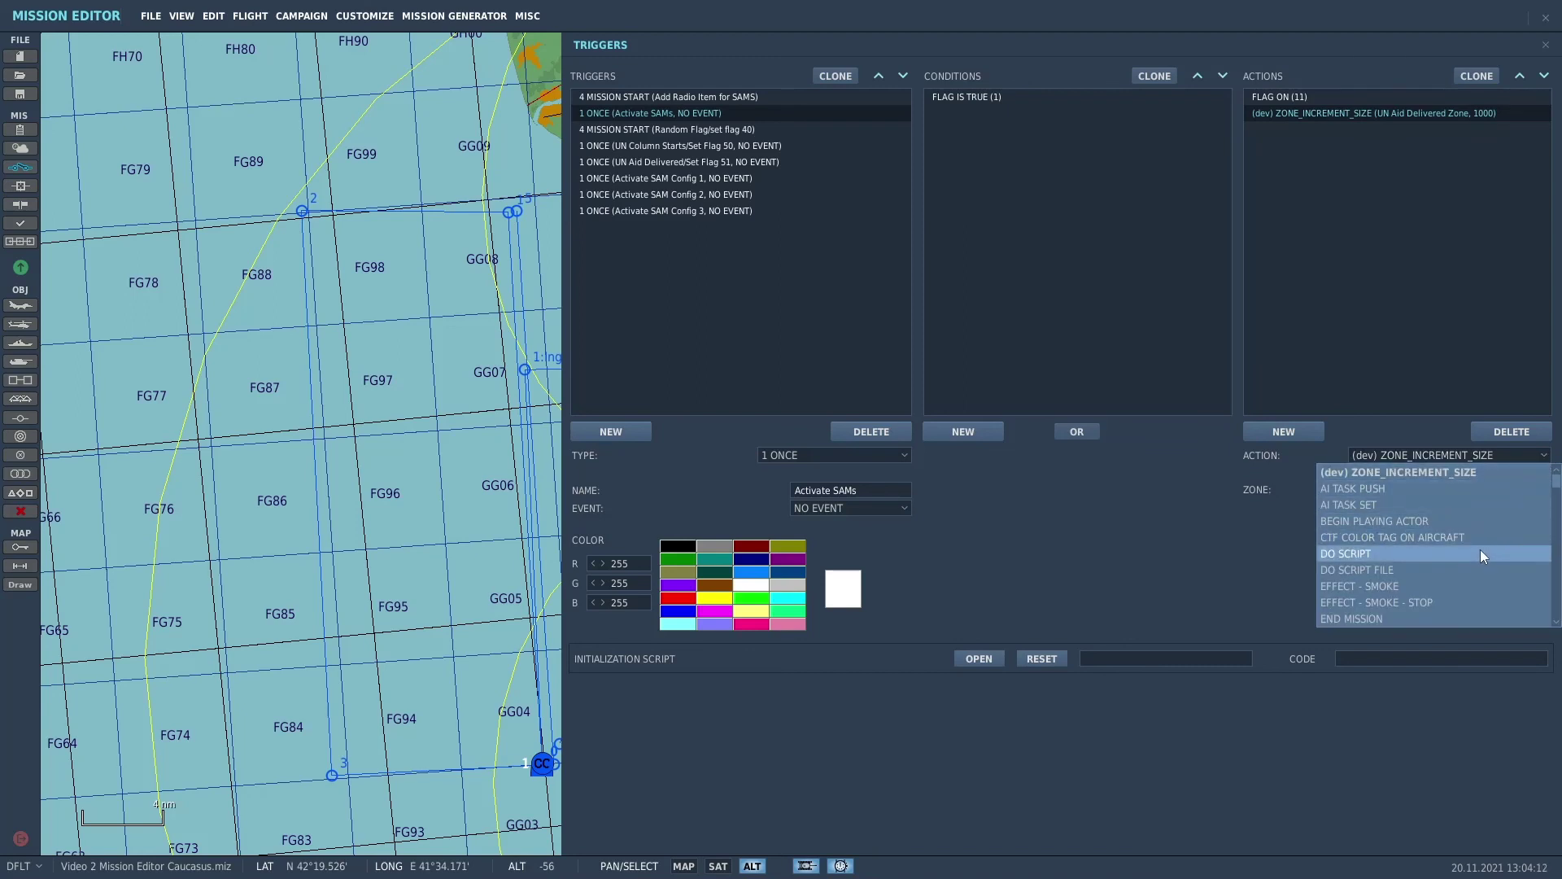
scroll(1481, 553, down, 5)
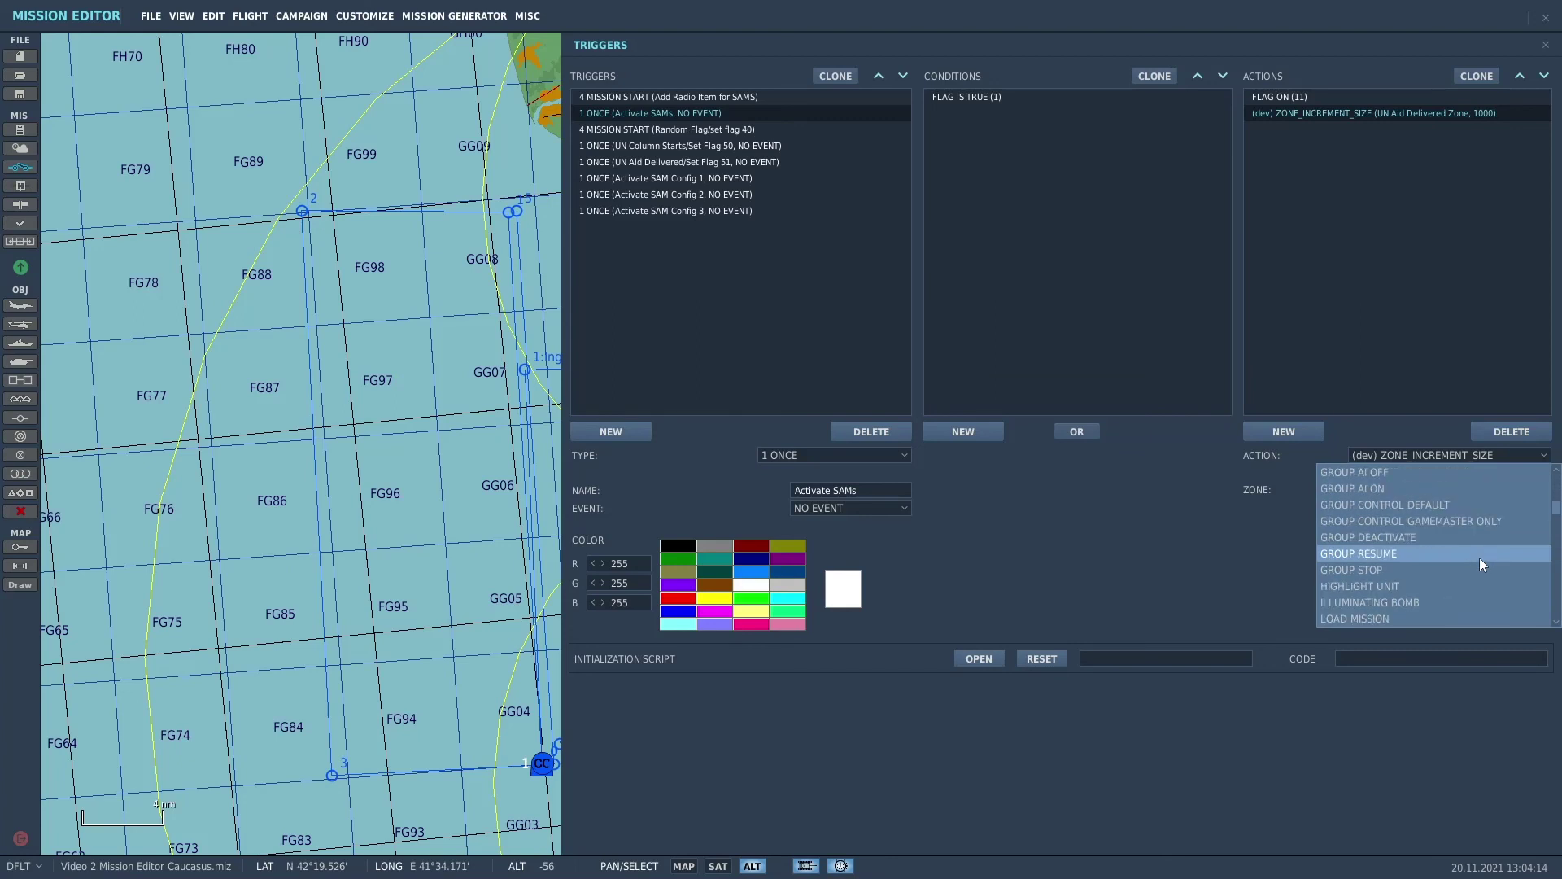
scroll(1480, 558, down, 5)
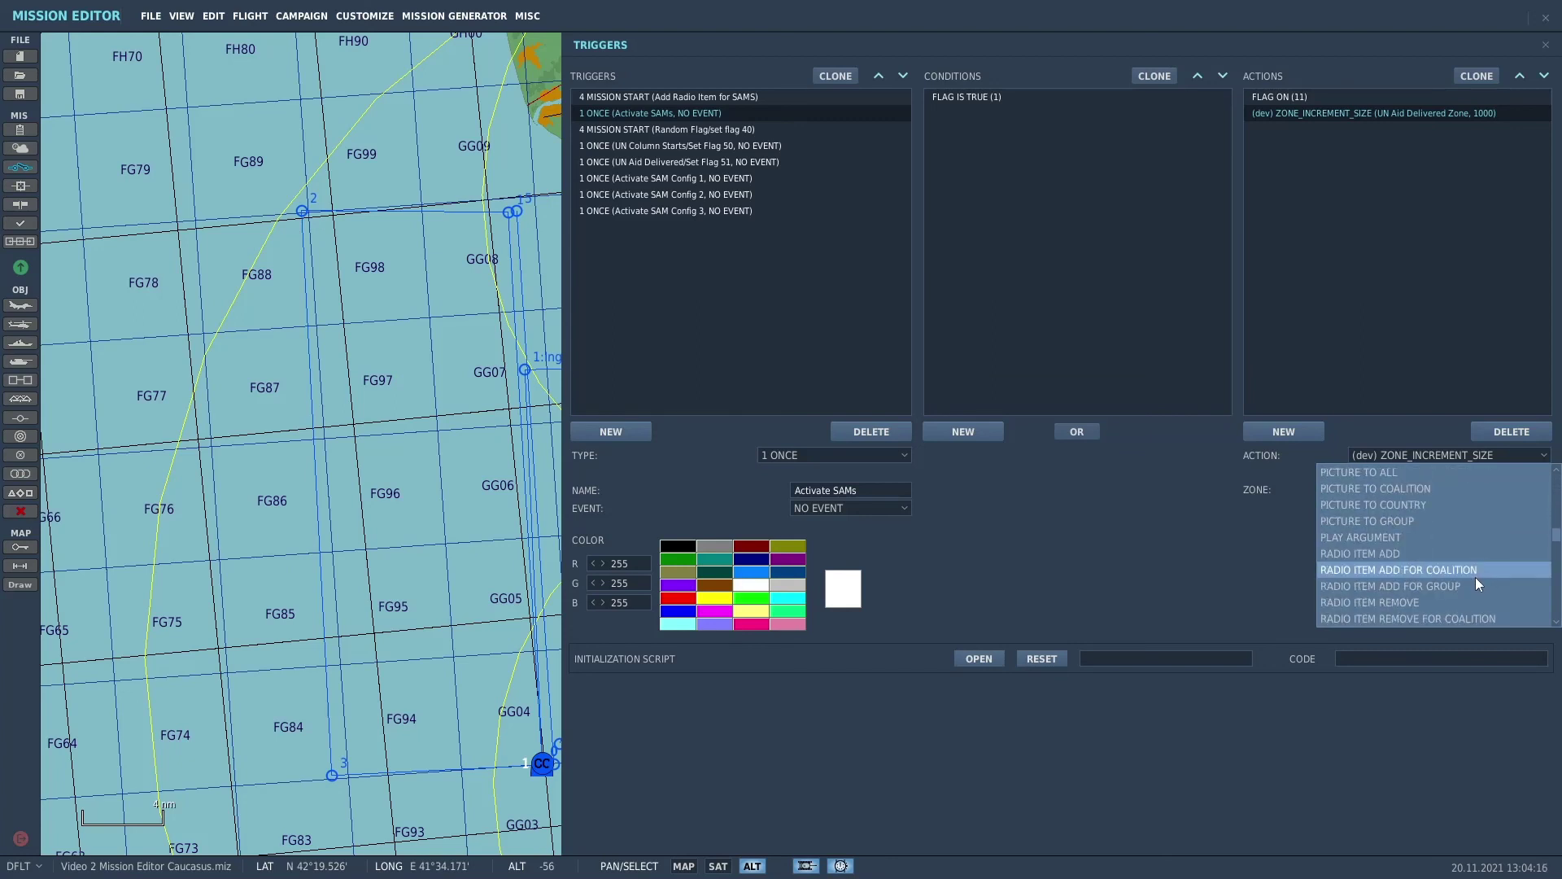
scroll(1457, 607, down, 1)
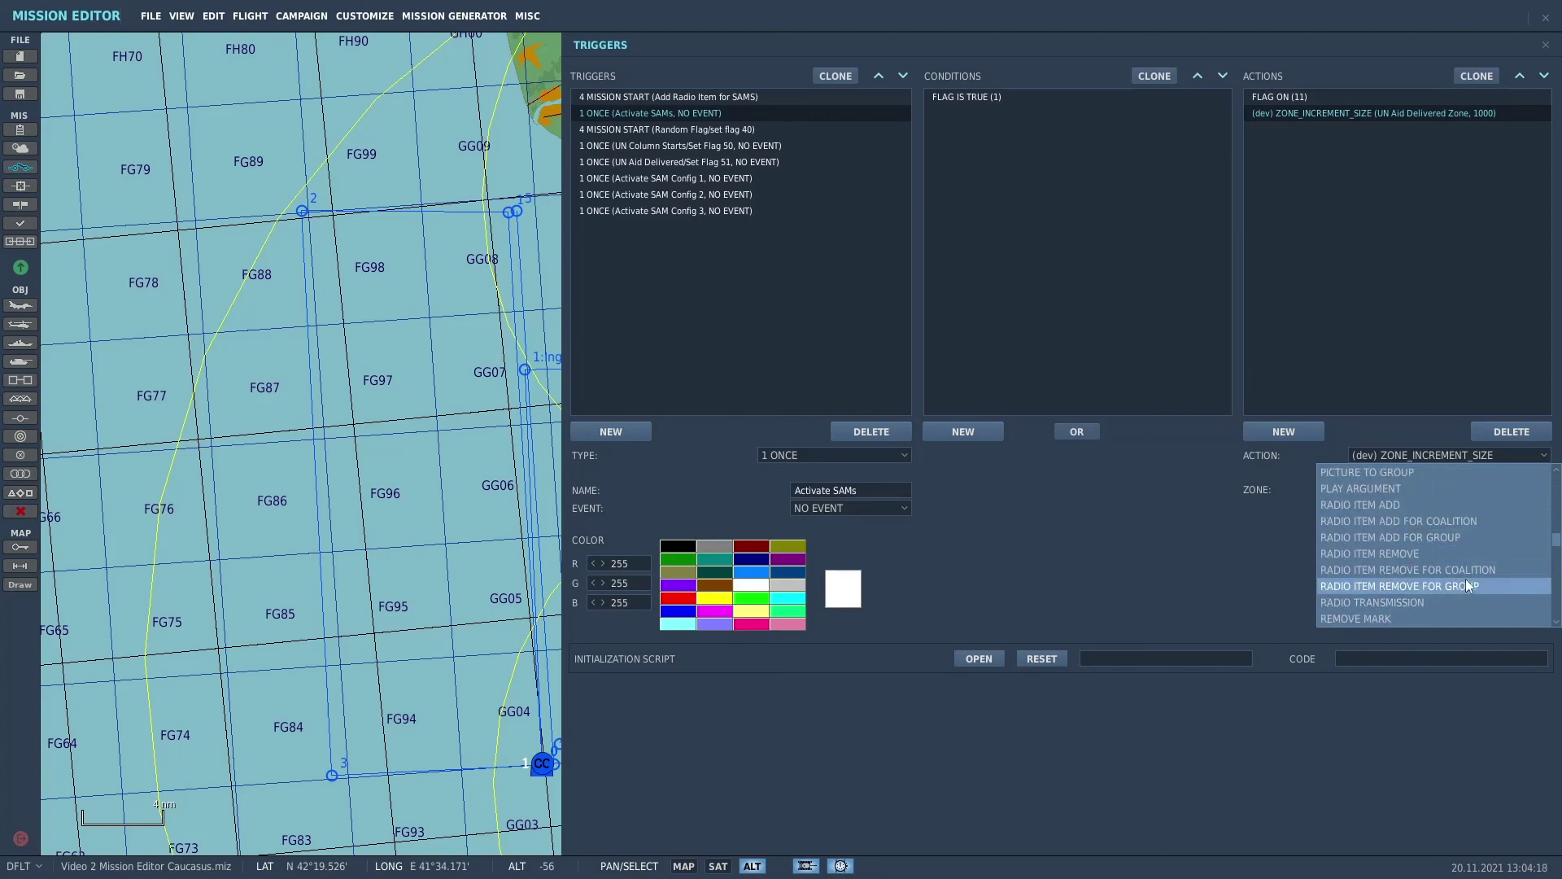
click(1469, 573)
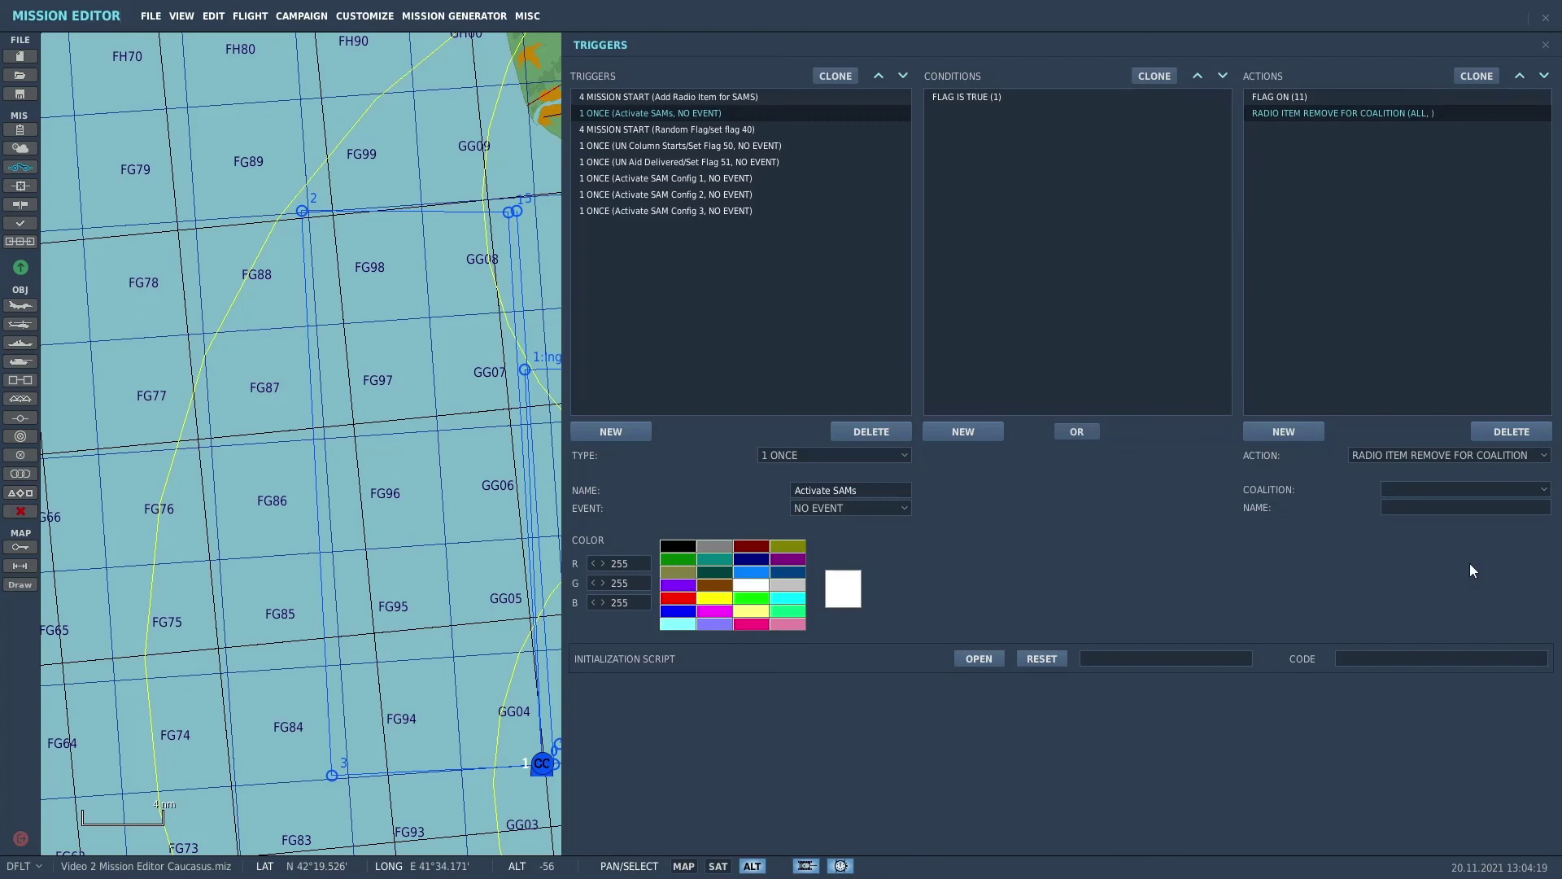
Step: Set the radio item removal to coalition BLUE and name Add Enemy SAMs, and close the trigger settings
click(1544, 490)
click(1488, 524)
text(Add Enemy SAMs)
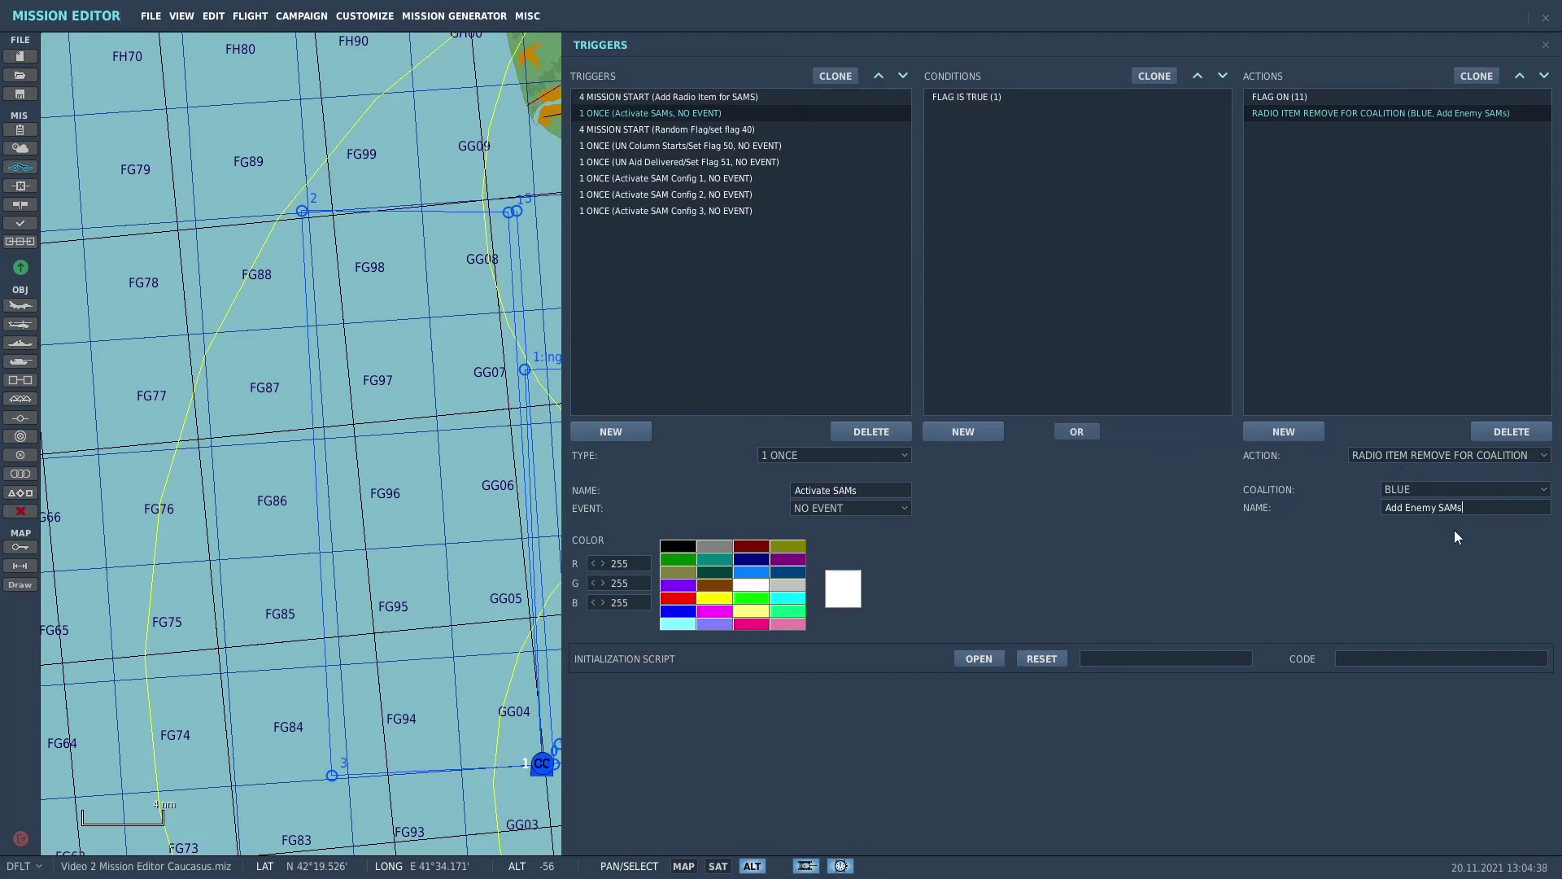
click(402, 313)
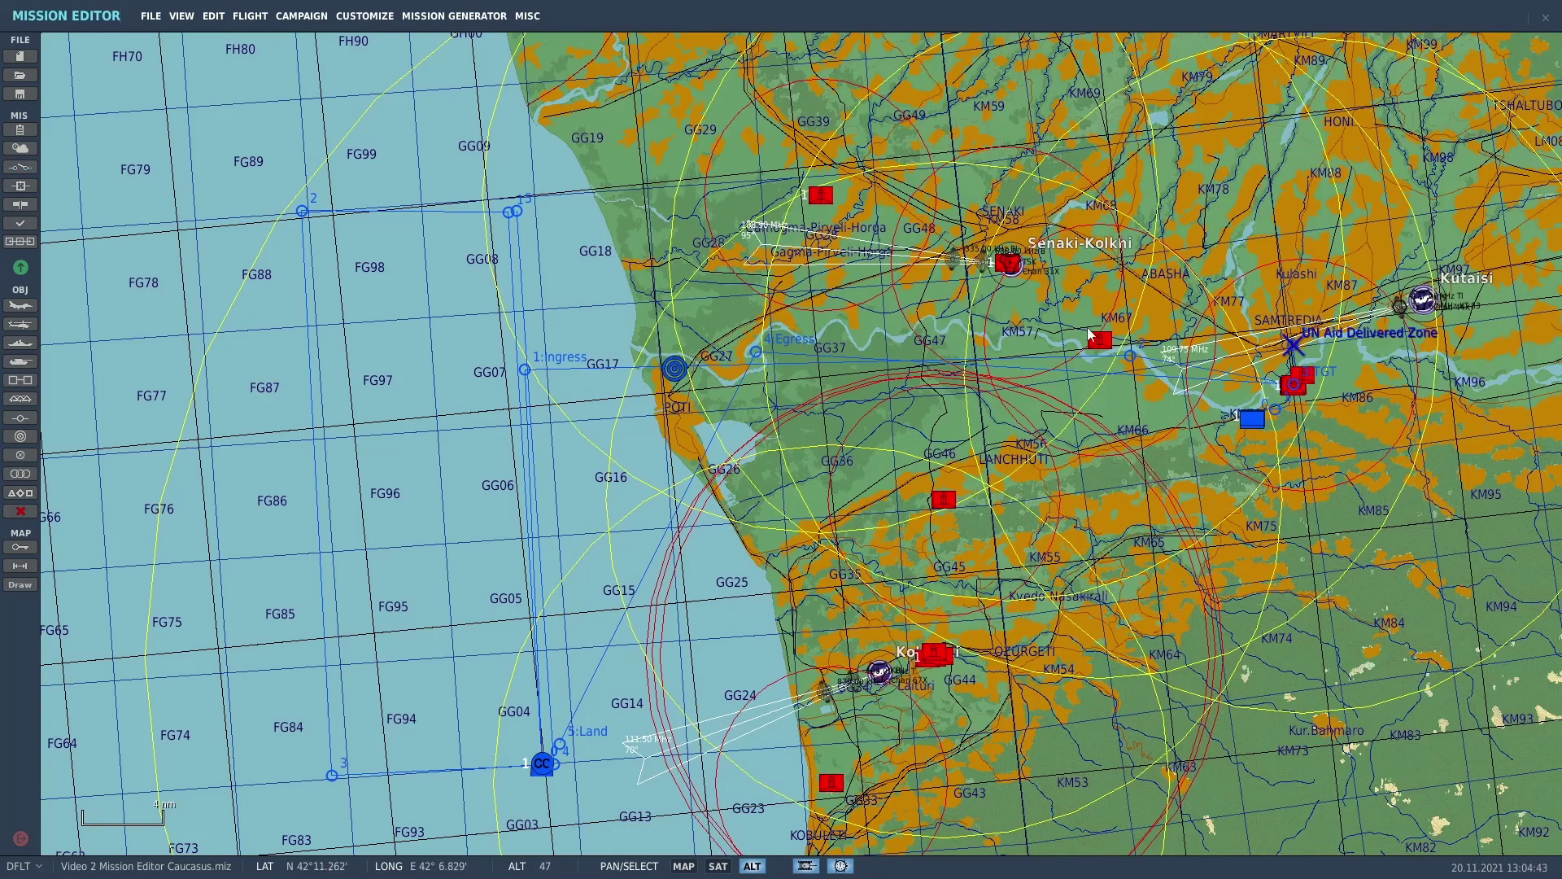